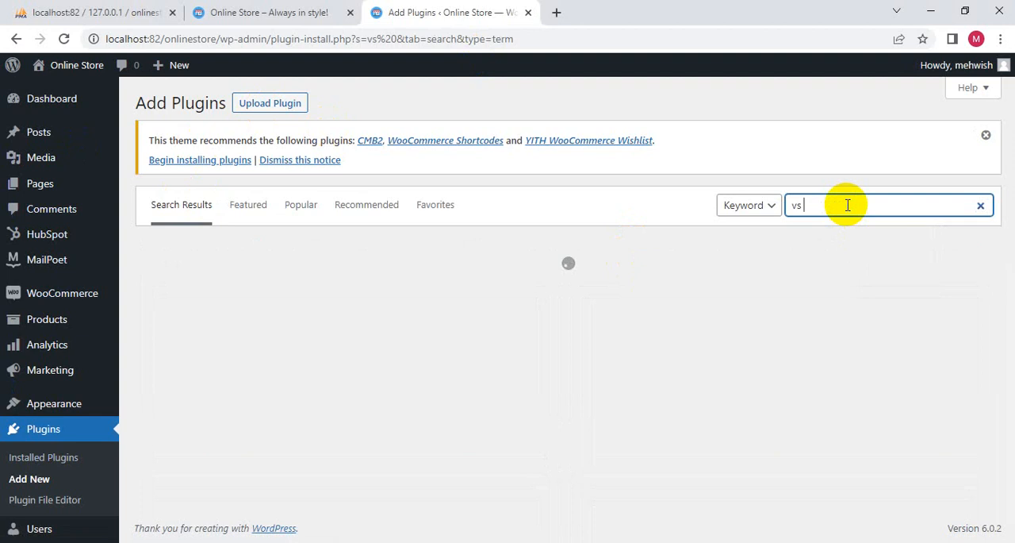
- Search the plugin directory for "vs composer" and install the Visual Composer Website Builder plugin
text(mposer)
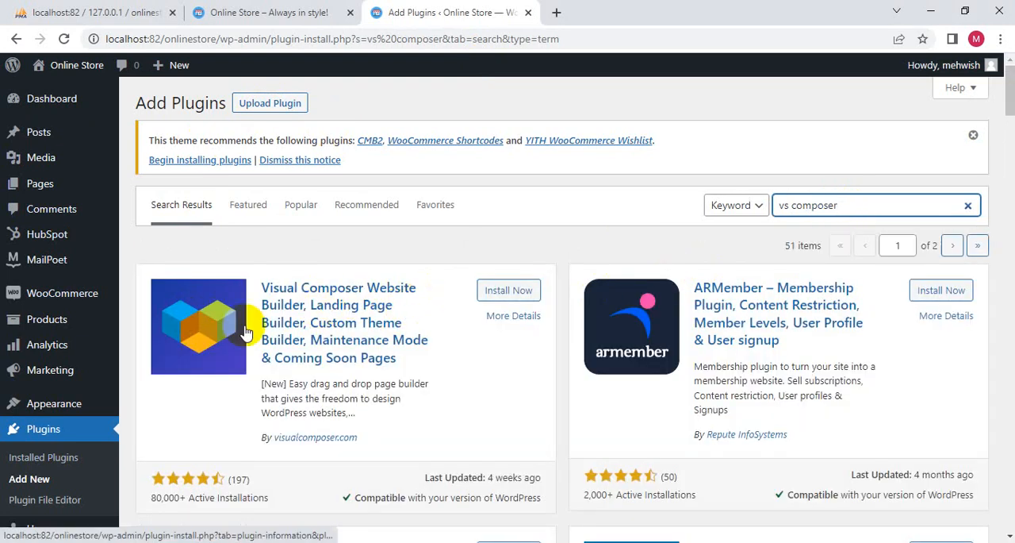
click(491, 292)
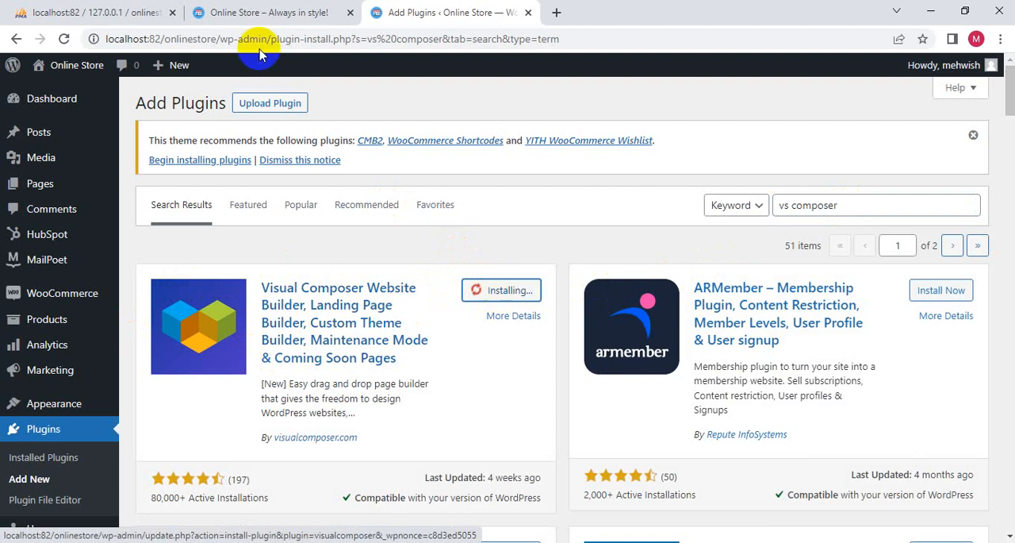
- View the store's About and Contact pages on the live site, and return to the plugin installation page
click(295, 11)
click(219, 175)
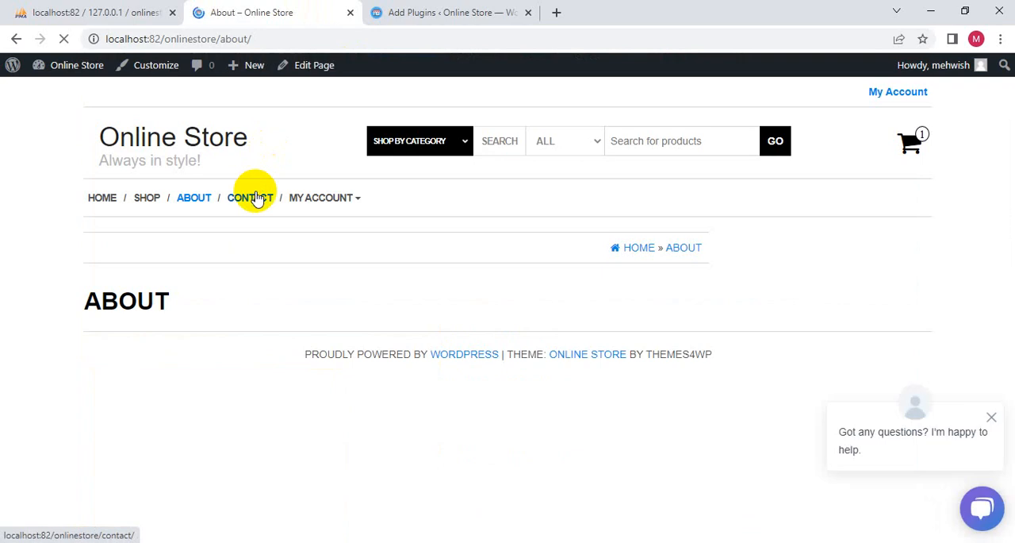
click(235, 200)
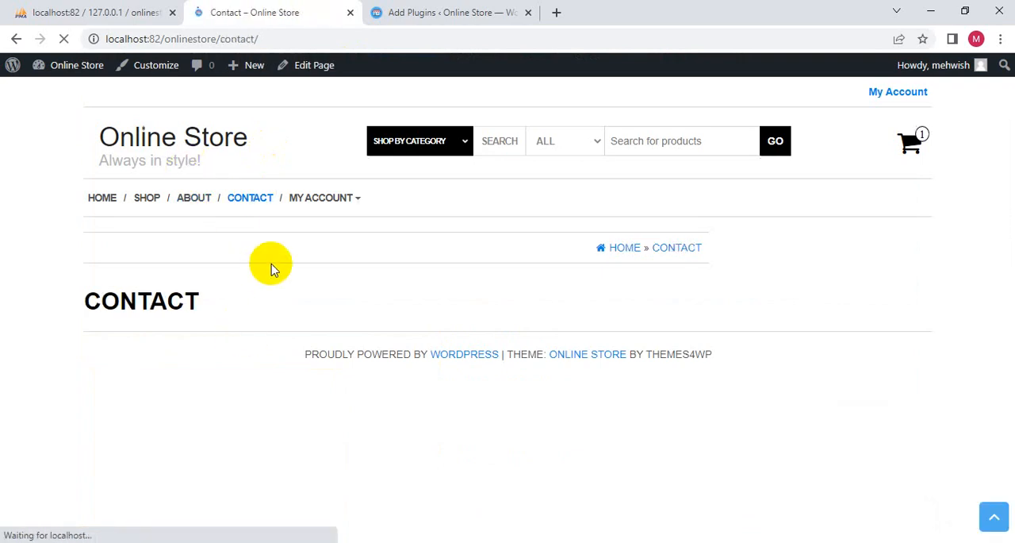
click(515, 13)
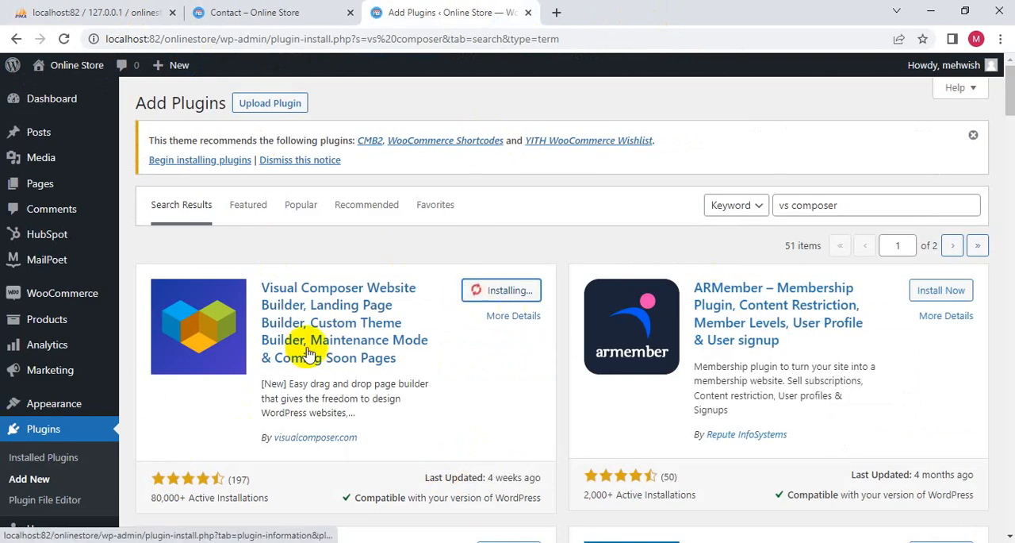
- Search the plugin directory for "form" and install the Contact Form 7 plugin
click(919, 207)
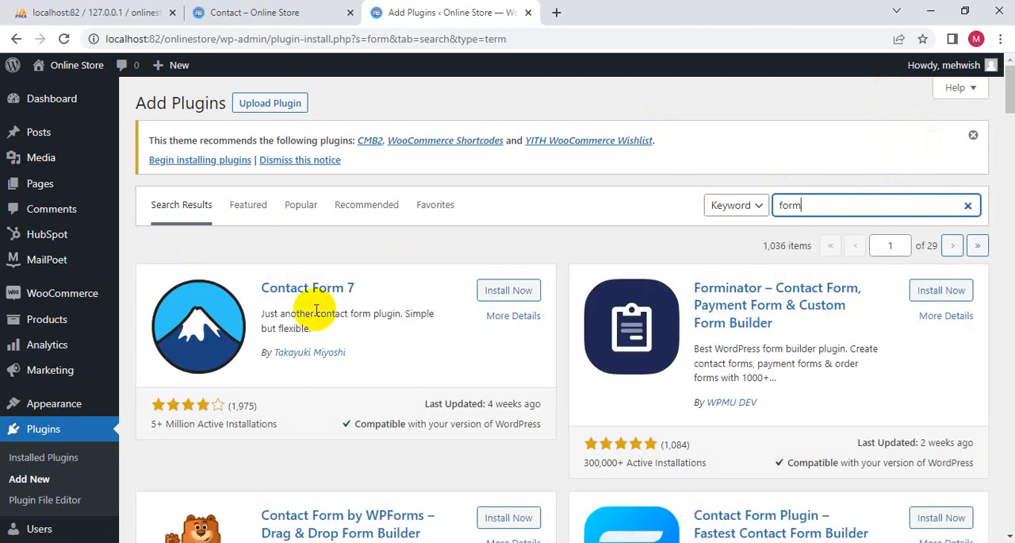
scroll(488, 285, down, 5)
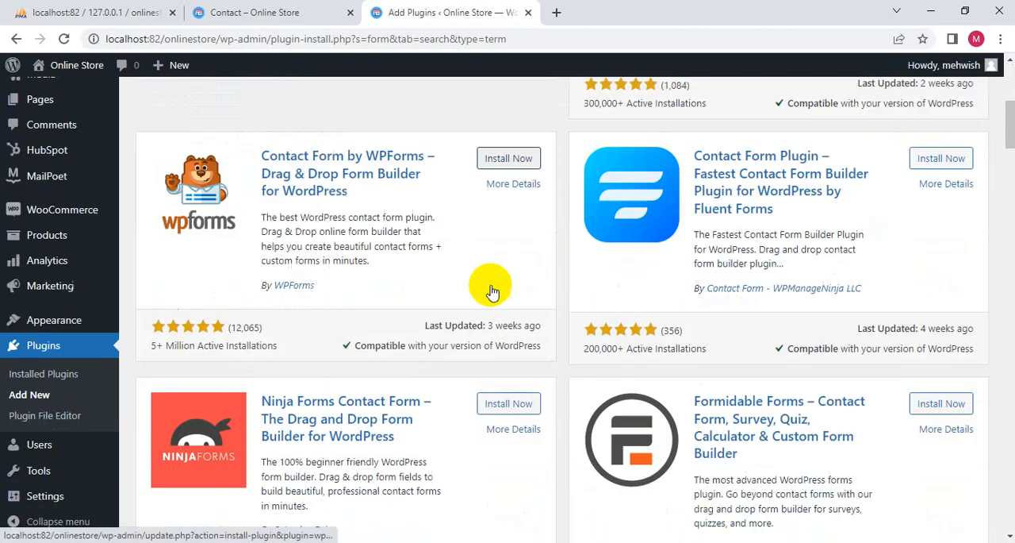
scroll(419, 299, up, 1)
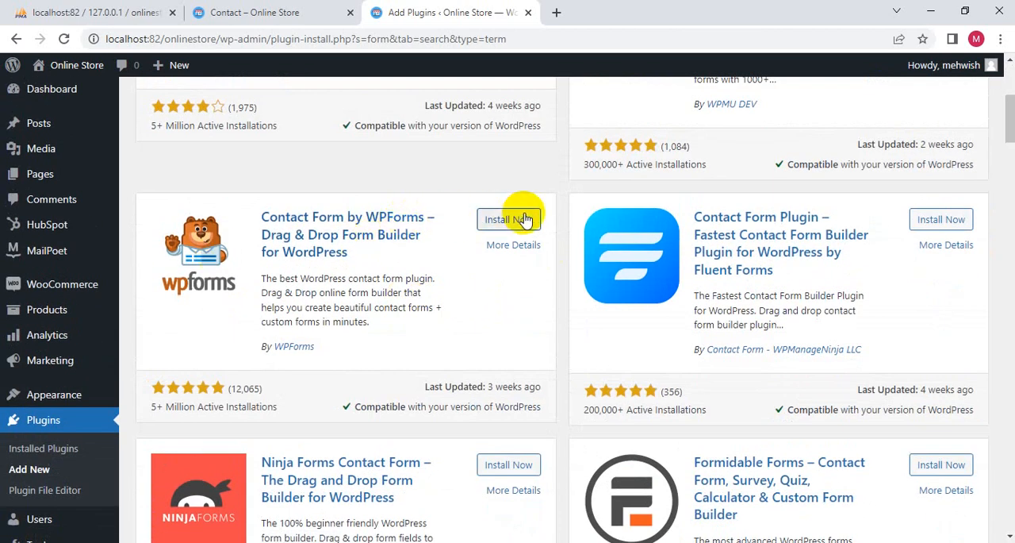
scroll(481, 277, up, 4)
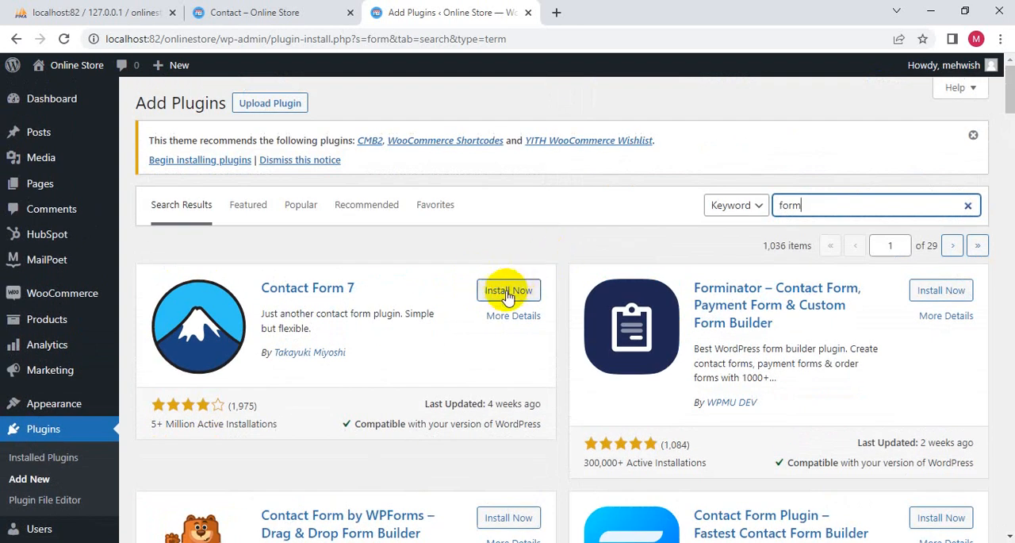
click(510, 289)
scroll(501, 317, down, 1)
scroll(496, 321, down, 3)
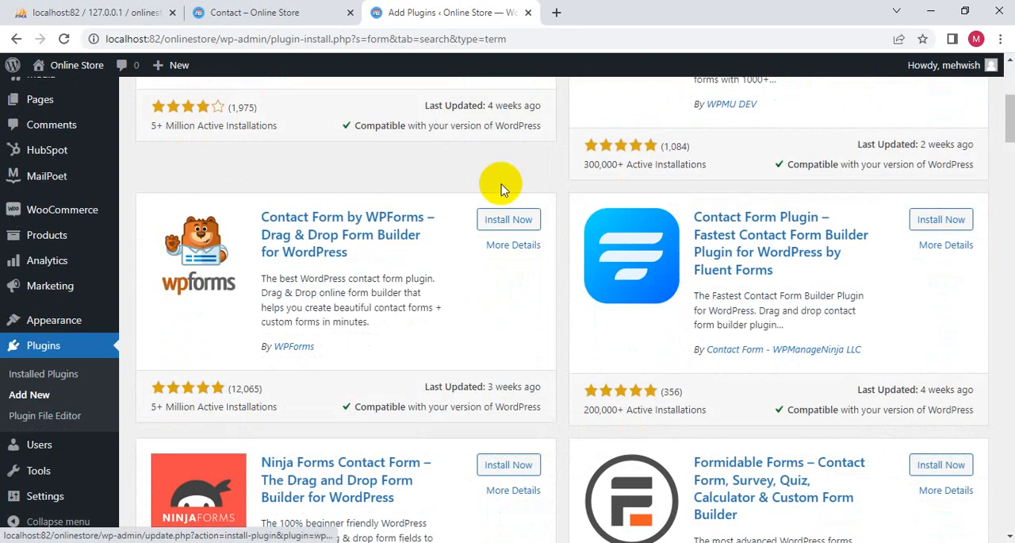
scroll(500, 262, up, 4)
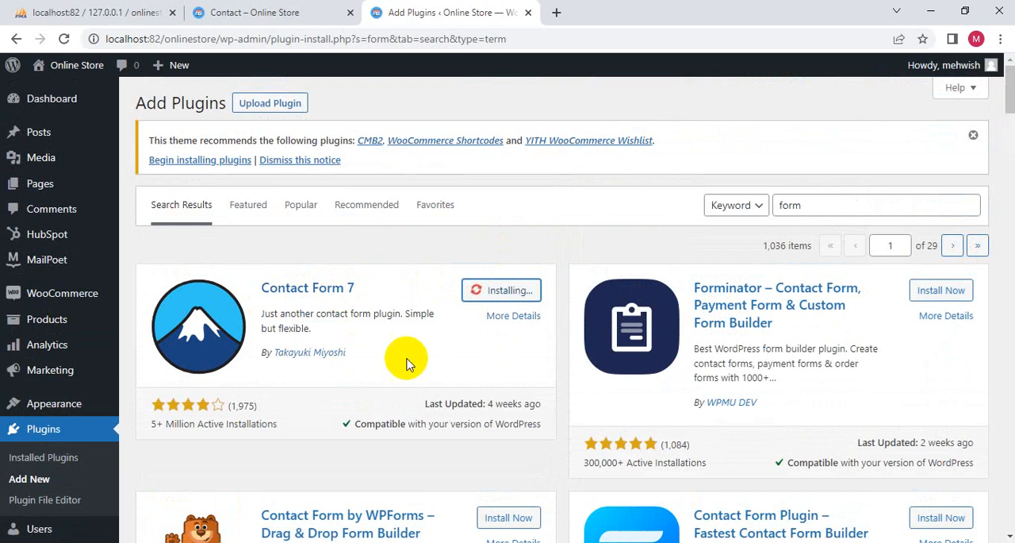
scroll(444, 373, down, 8)
scroll(464, 338, up, 10)
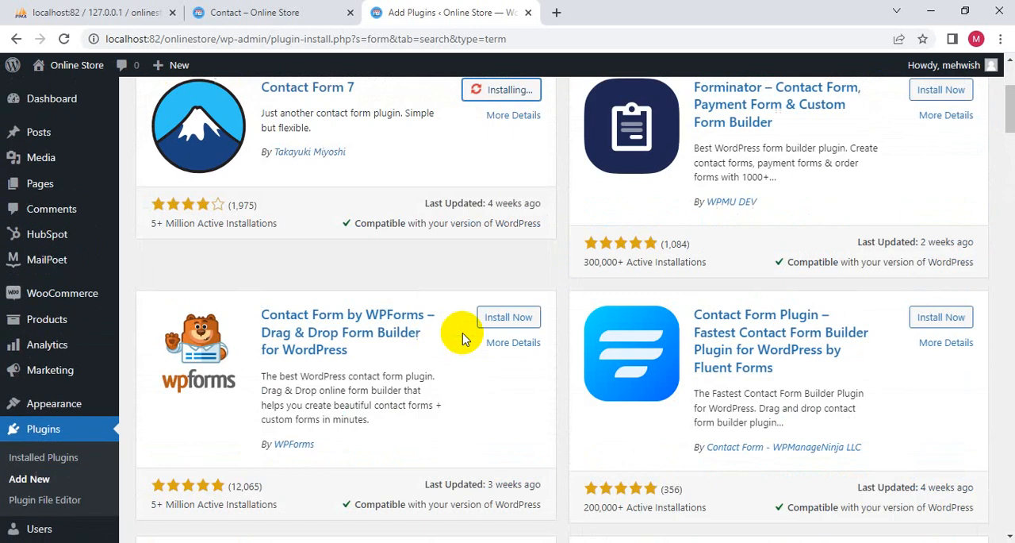
scroll(460, 317, down, 3)
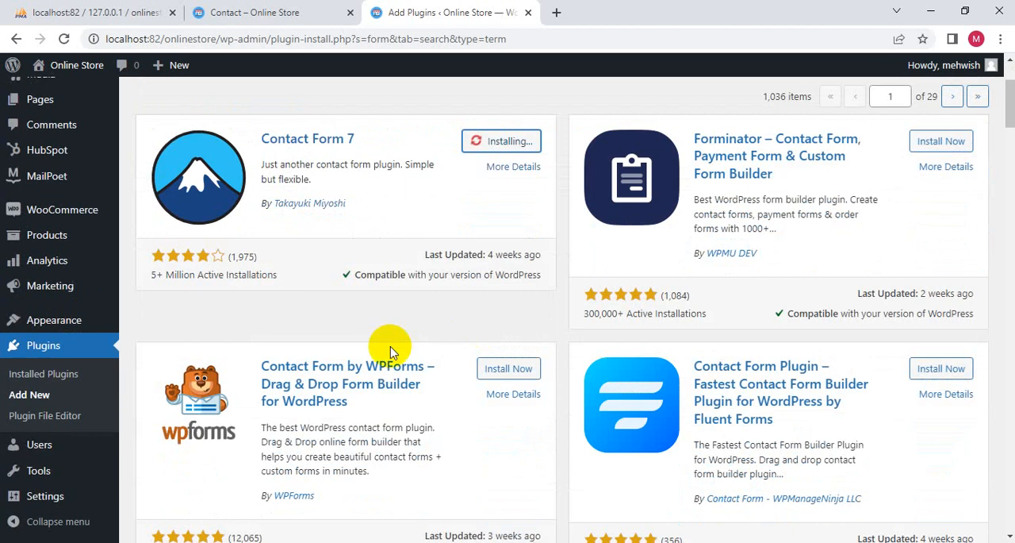
- Activate the Contact Form 7 plugin
click(46, 371)
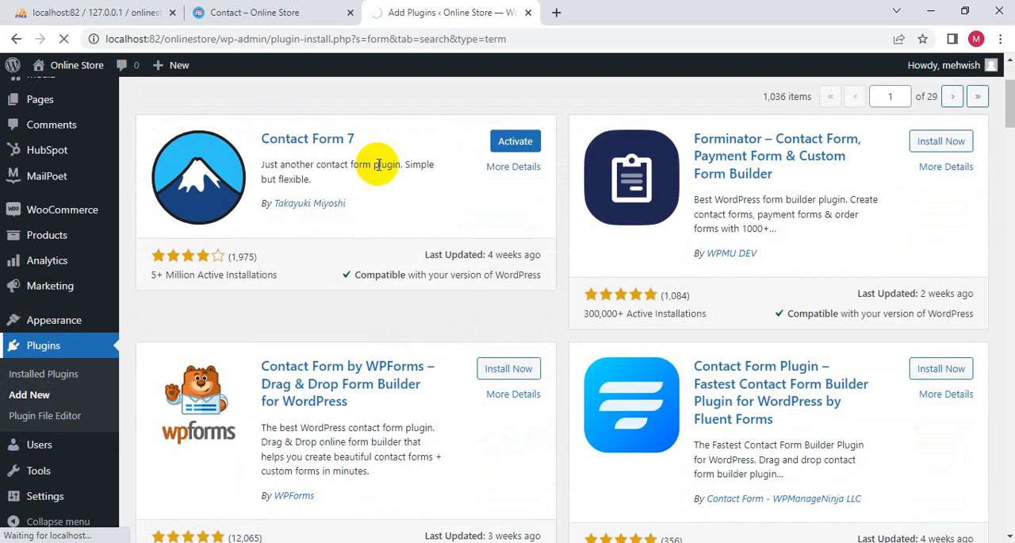
click(515, 141)
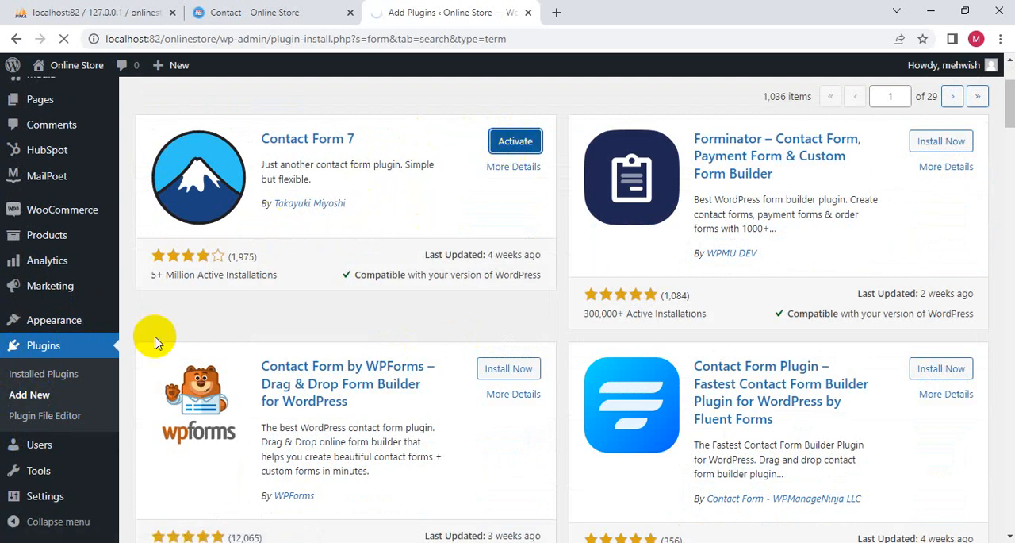
click(37, 343)
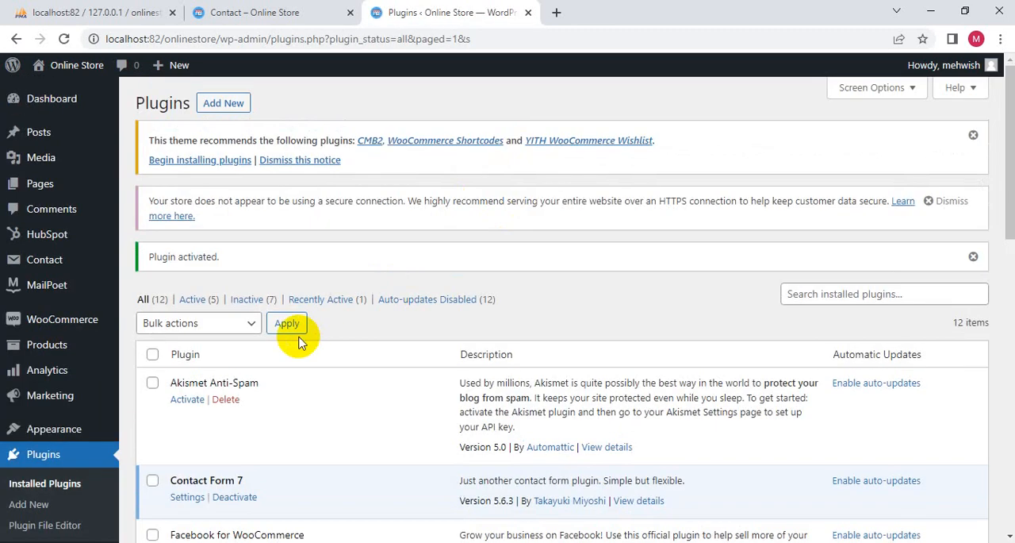
- Activate the Visual Composer plugin from the list of installed plugins
scroll(302, 341, down, 5)
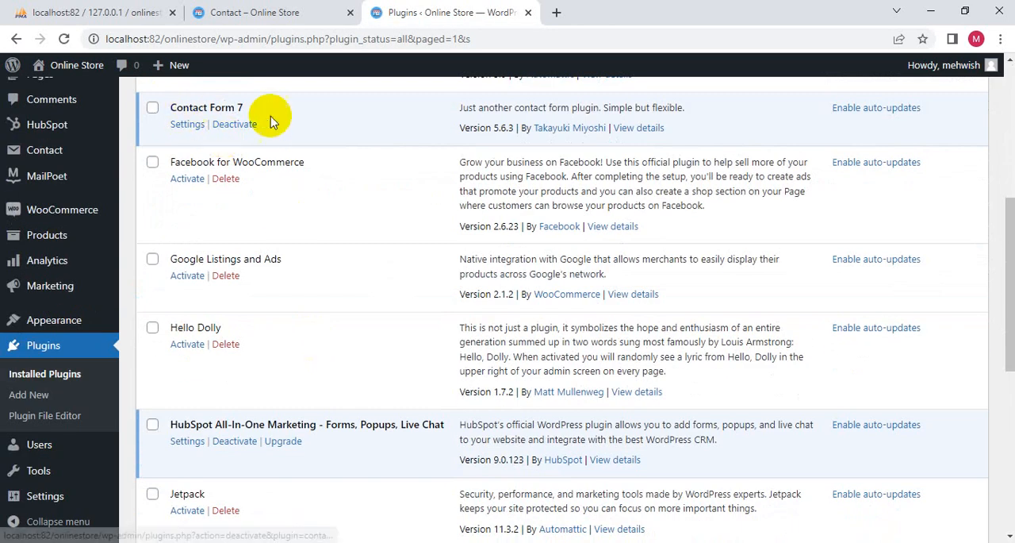
scroll(255, 247, down, 3)
scroll(255, 247, down, 3)
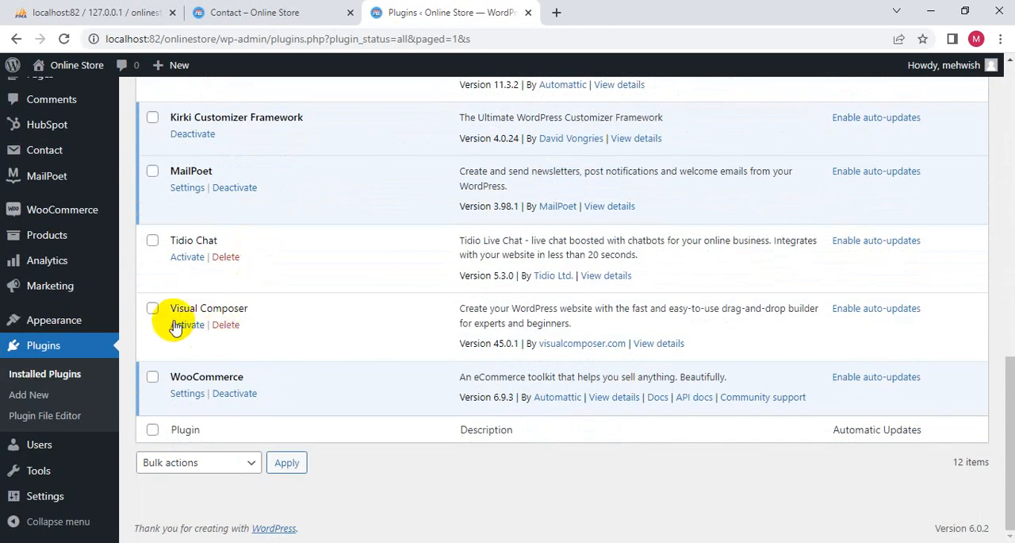
click(187, 326)
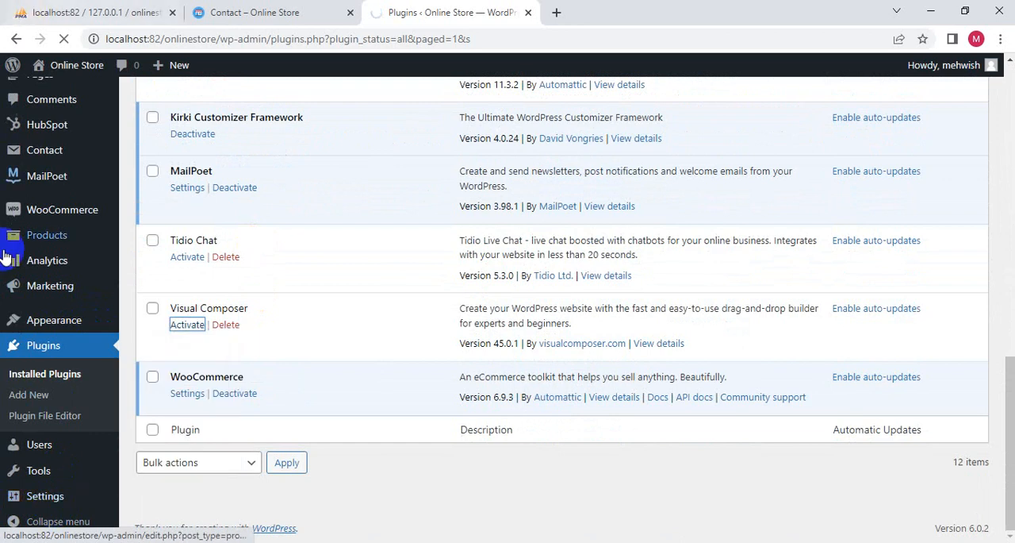
scroll(20, 210, up, 5)
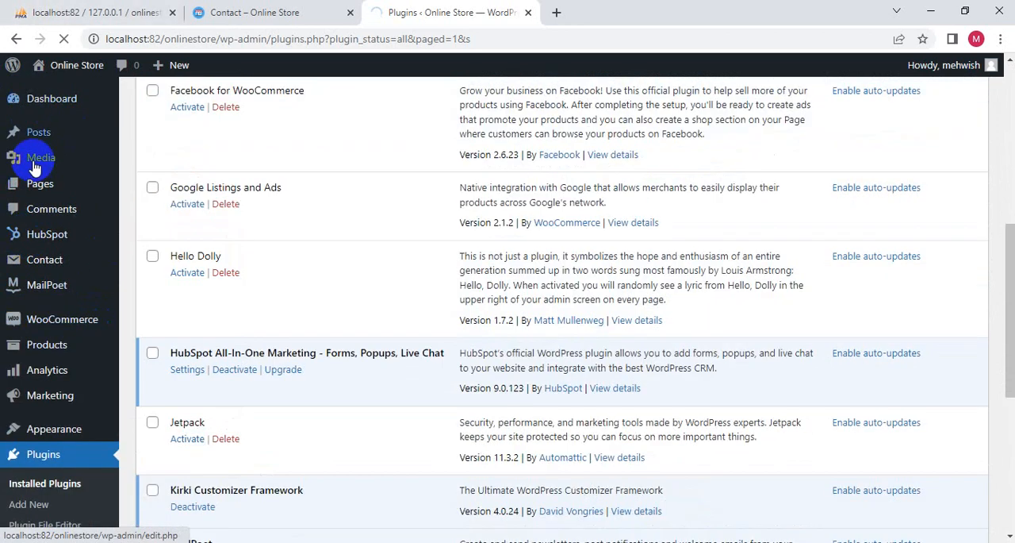
scroll(41, 469, down, 4)
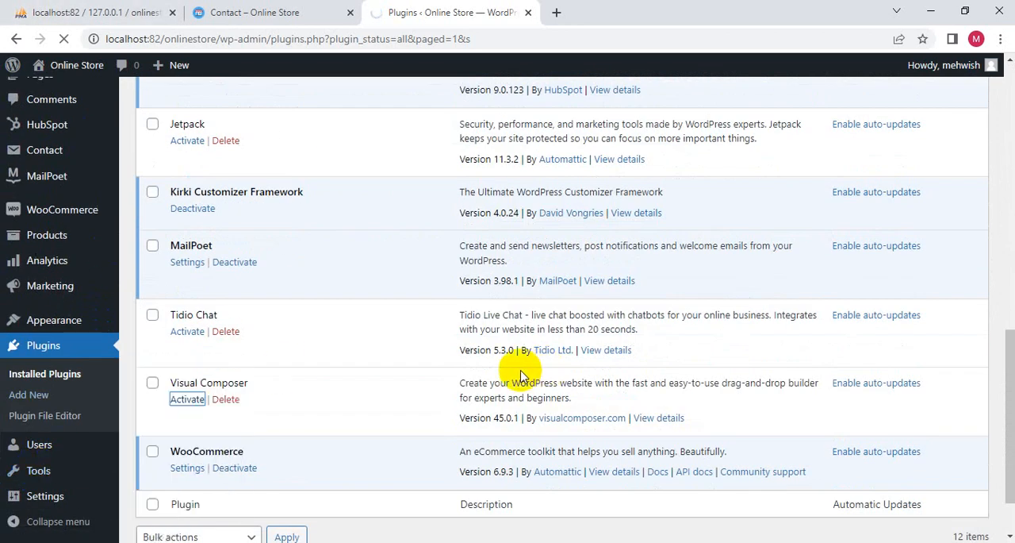
click(184, 401)
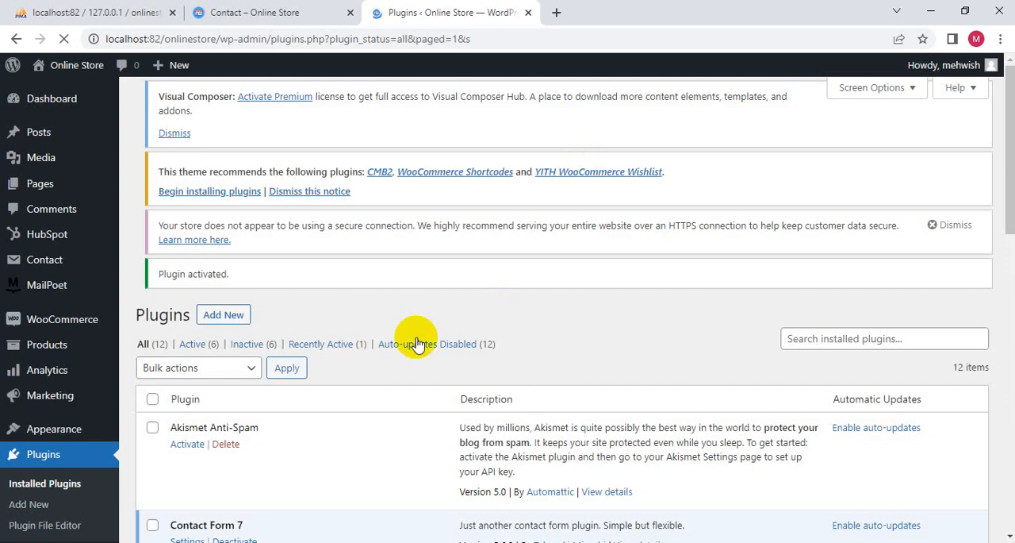
- Open the Contact Form 7 forms list and start a new contact form
scroll(352, 341, down, 7)
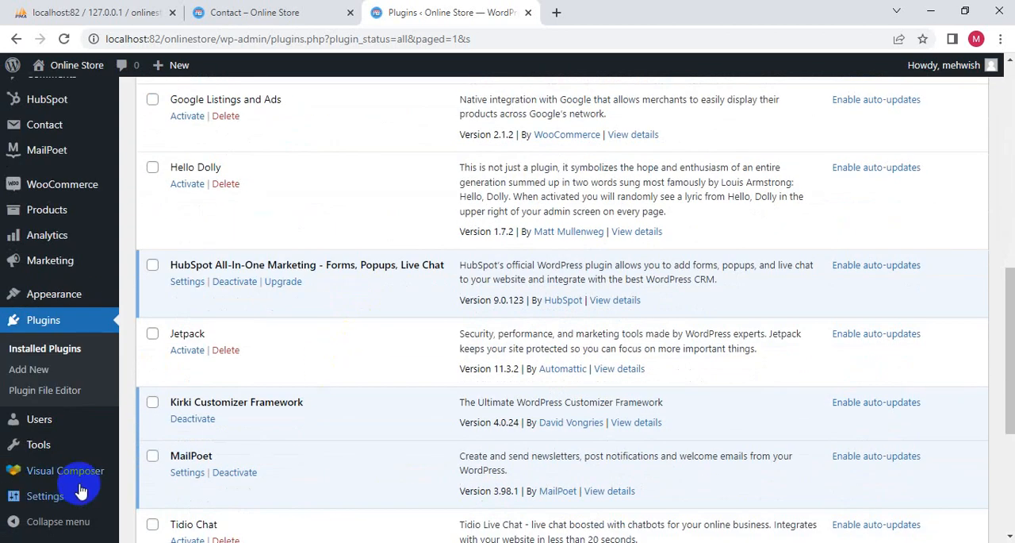
mouse_move(84, 480)
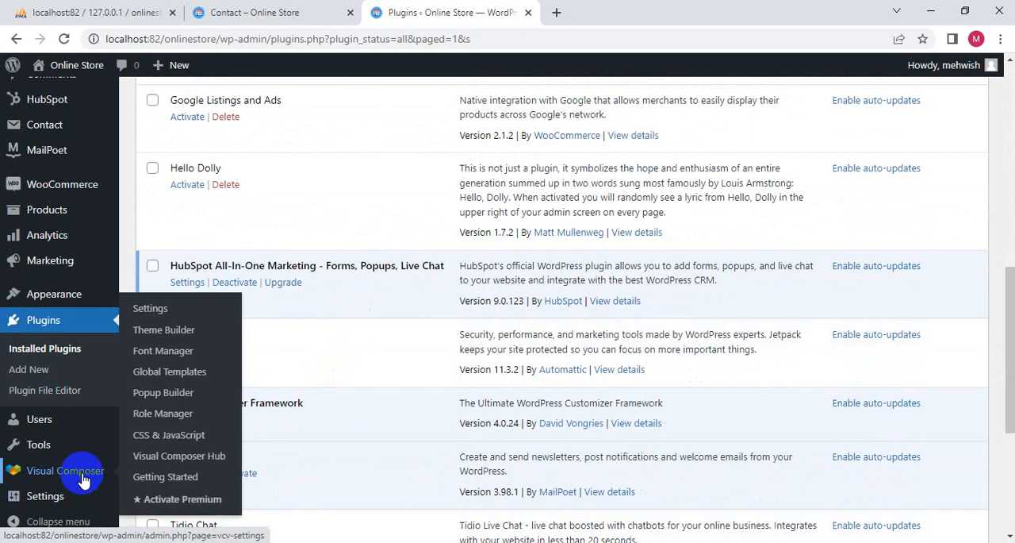
scroll(83, 480, up, 5)
mouse_move(28, 268)
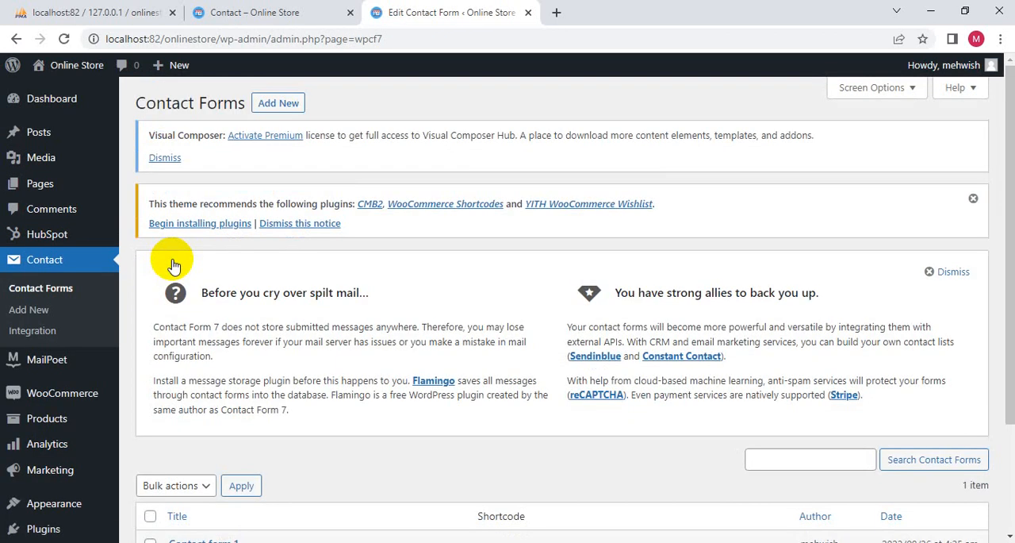
click(270, 107)
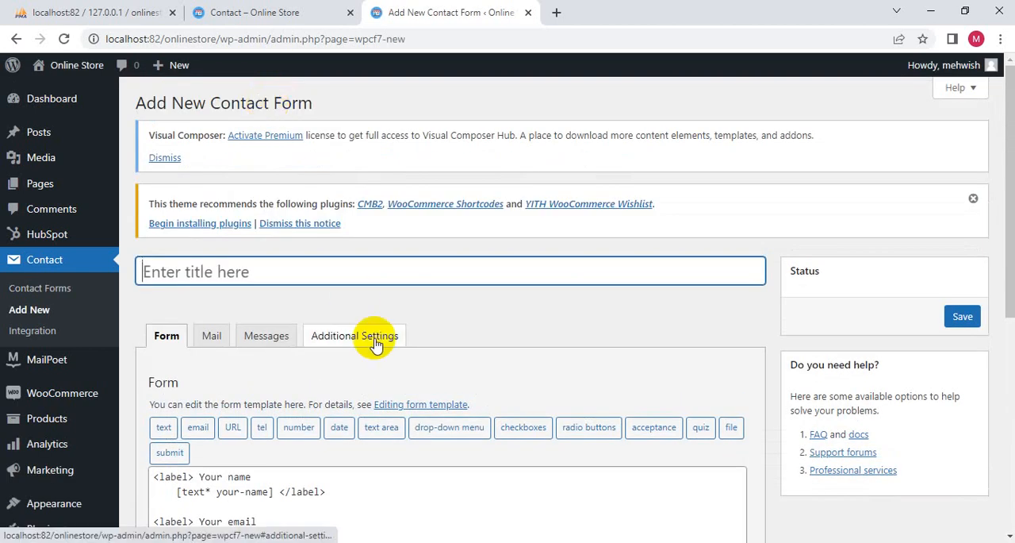
- Review the new contact form's default template, mail setup, messages and additional settings
scroll(154, 379, down, 3)
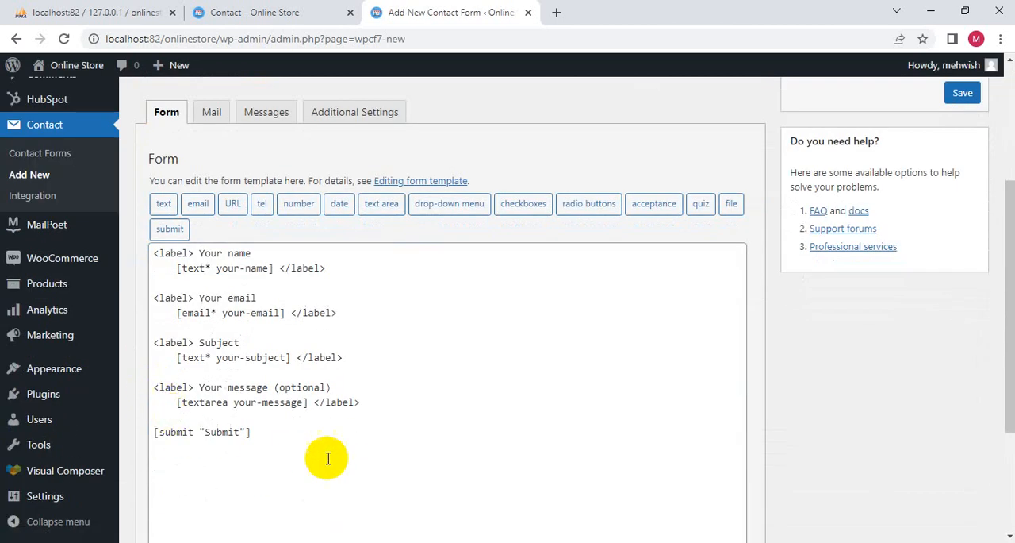
click(342, 455)
drag(343, 455, 132, 300)
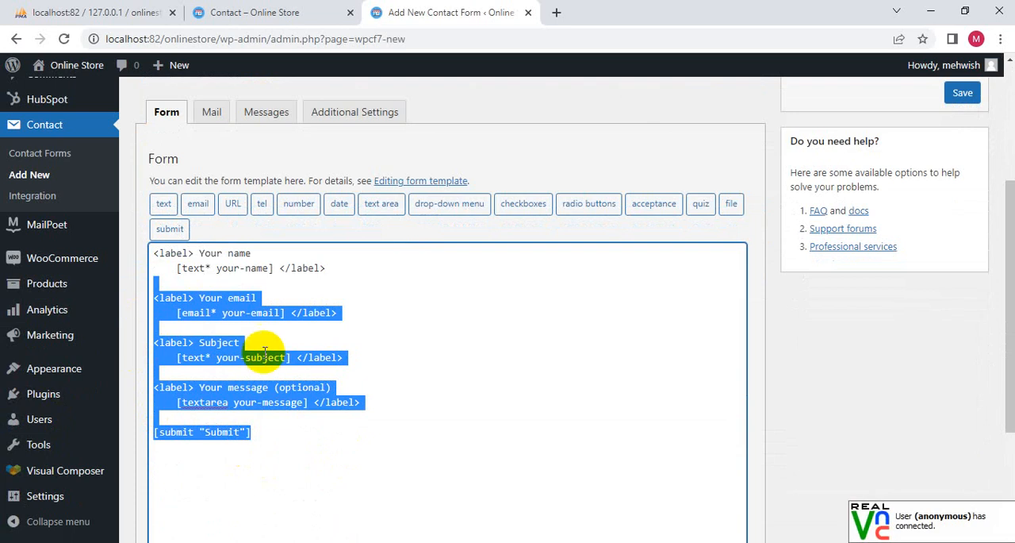
click(278, 431)
click(211, 112)
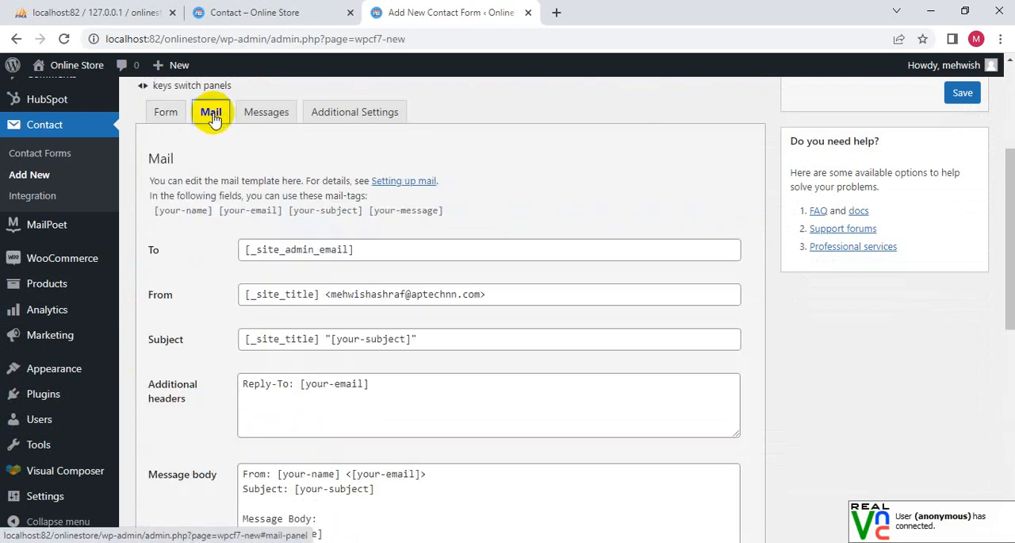
click(267, 113)
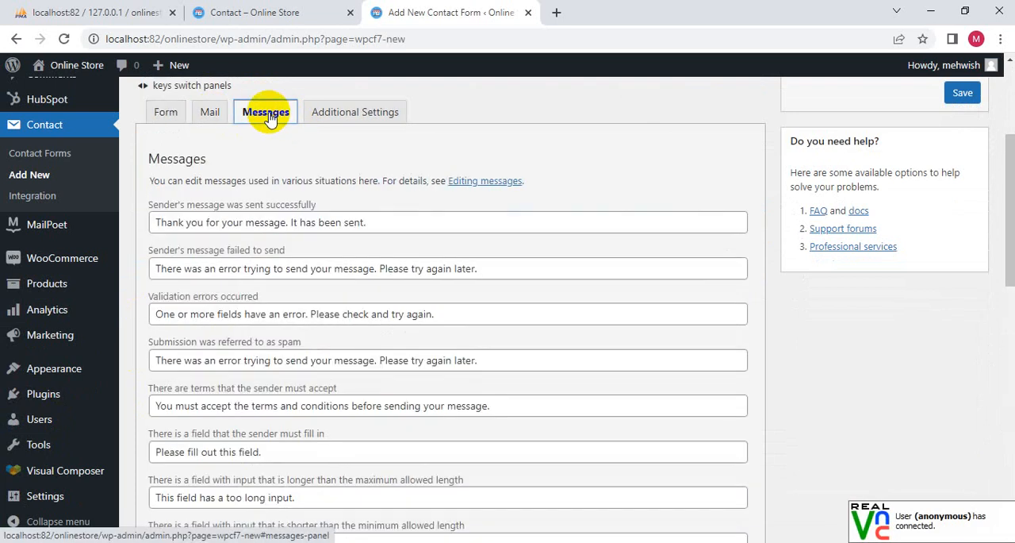
click(333, 115)
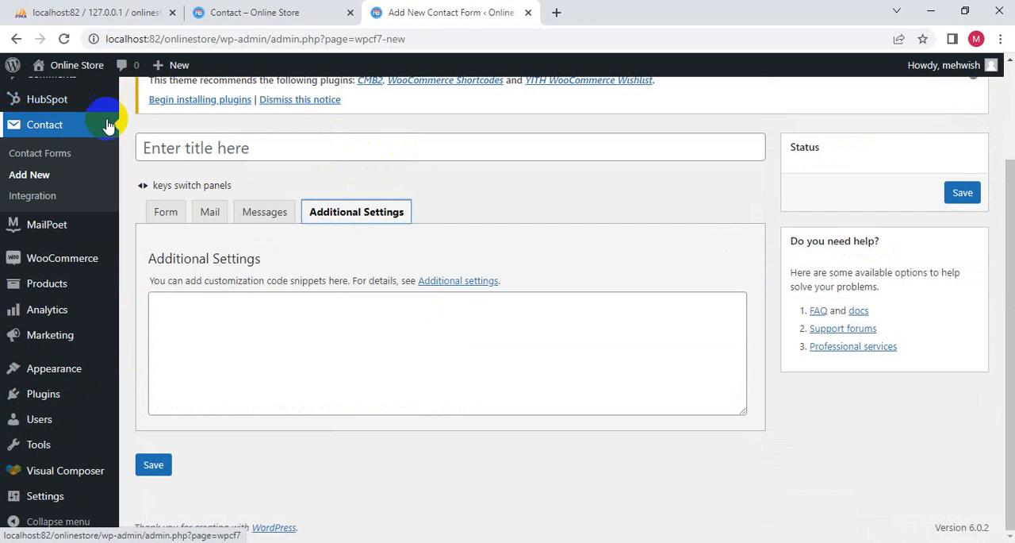
- Return to the form template and examine its field tags, starting with the your-name text field
click(165, 211)
scroll(309, 430, down, 2)
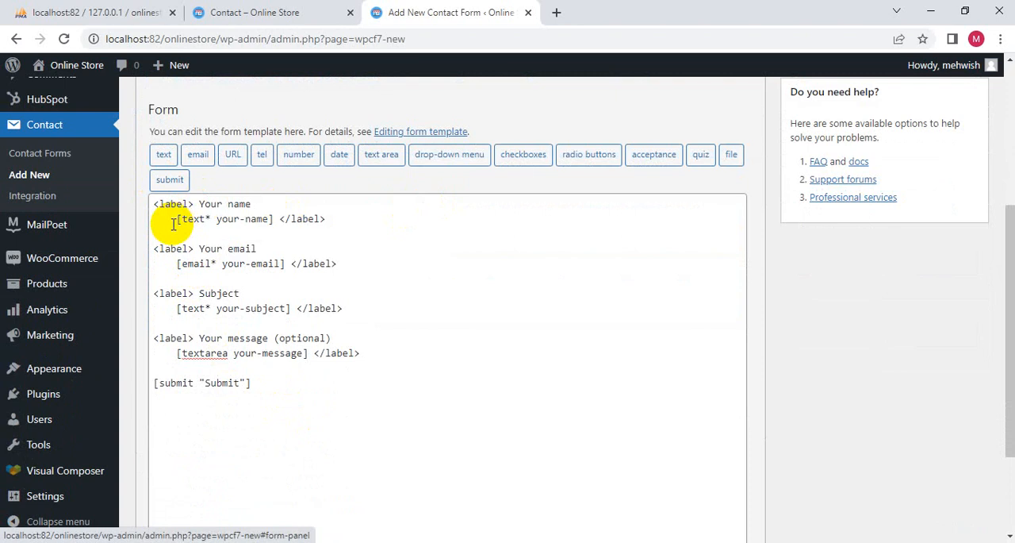
drag(171, 220, 342, 223)
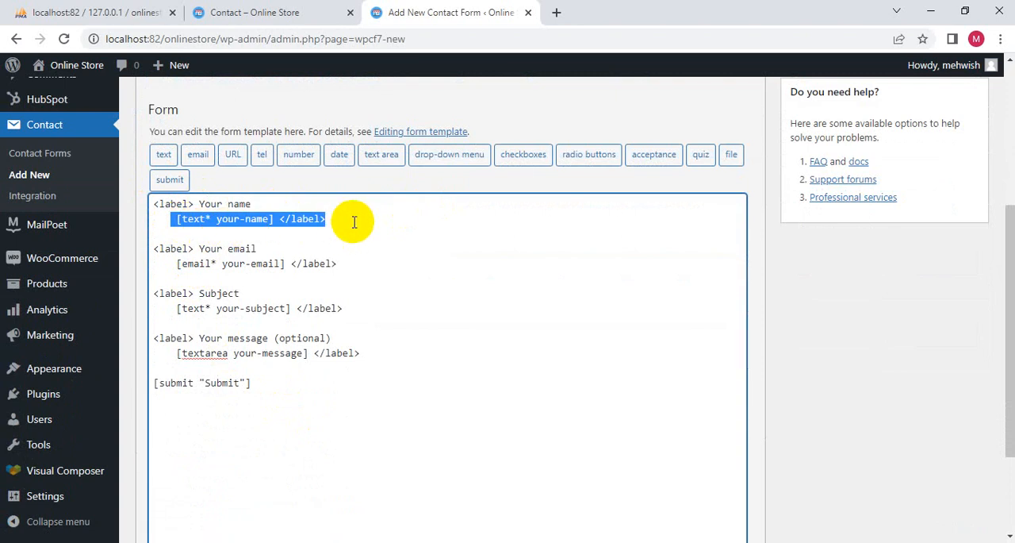
click(278, 222)
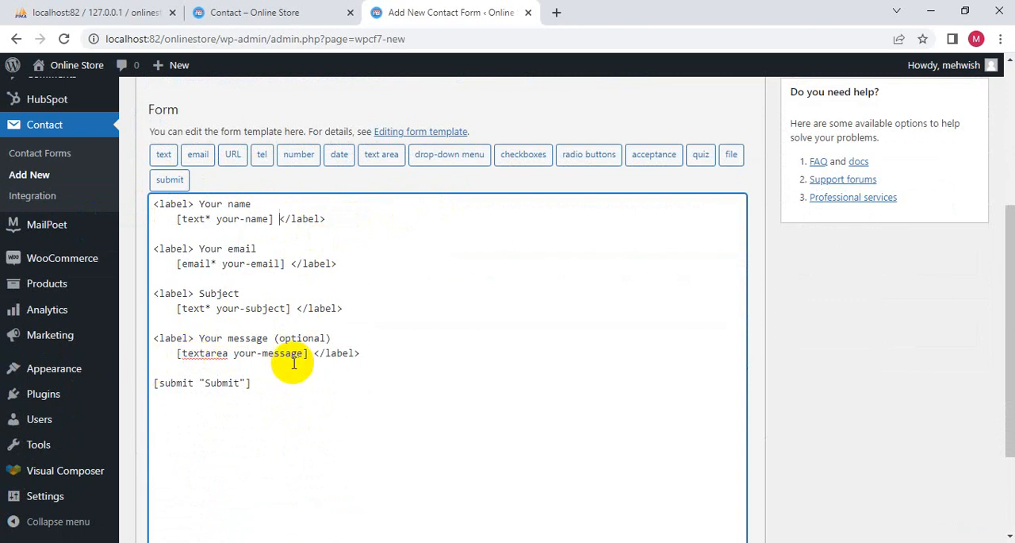
scroll(246, 393, up, 4)
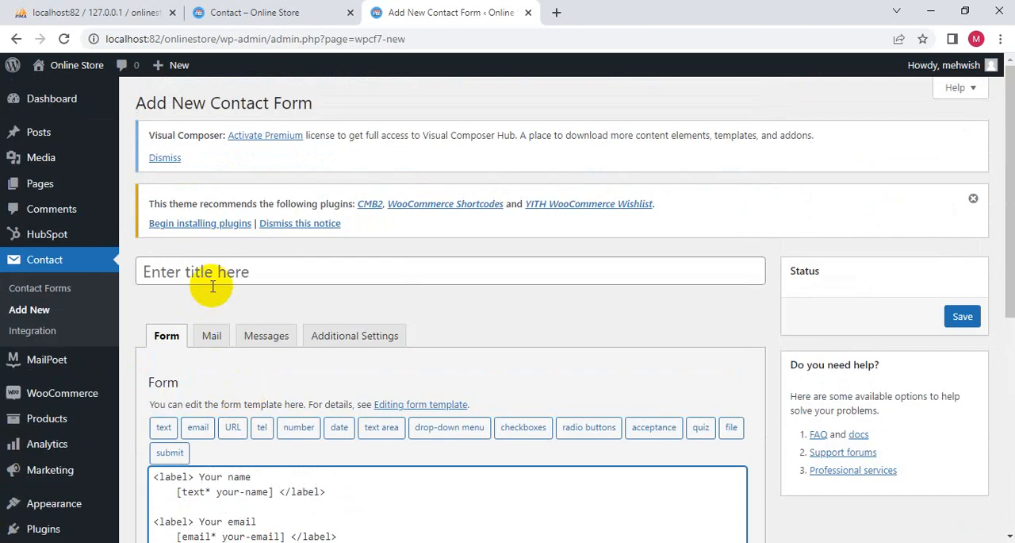
- Title the new contact form "Contact" and save it
click(222, 276)
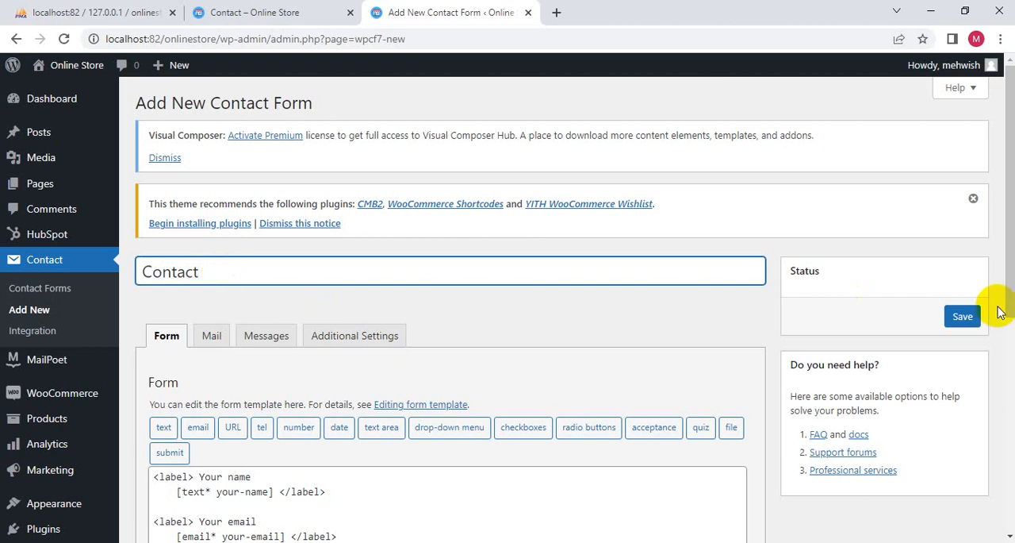
click(963, 326)
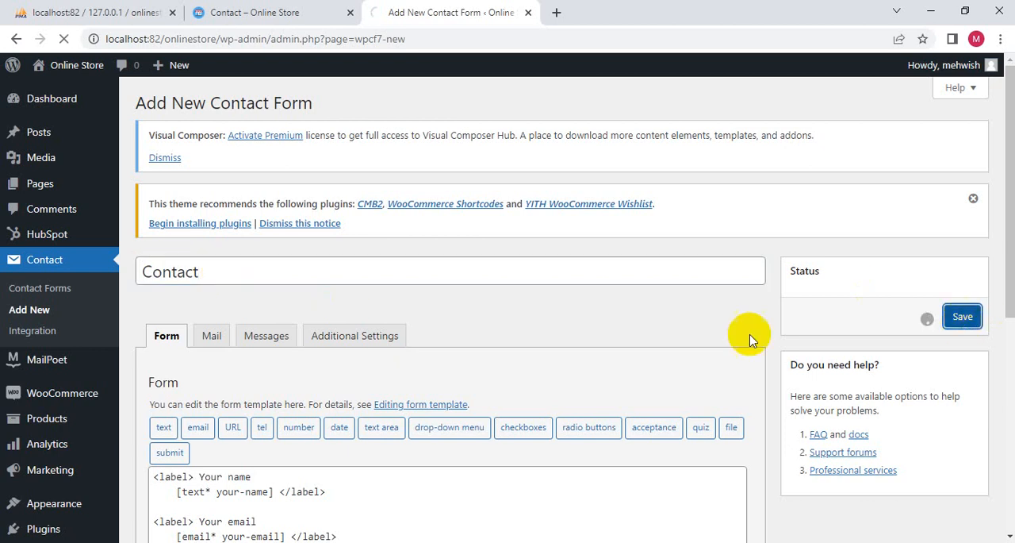
scroll(748, 336, down, 6)
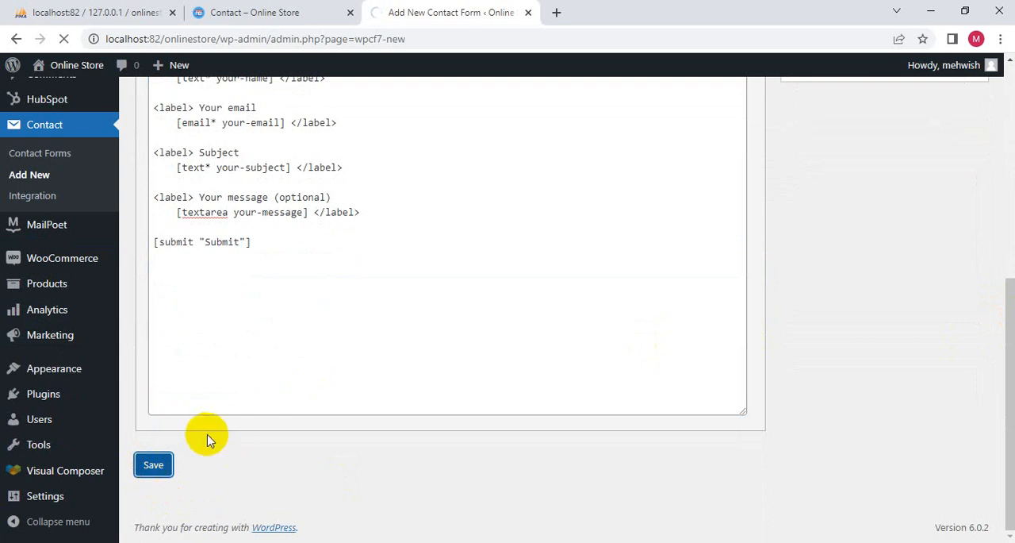
scroll(208, 440, up, 3)
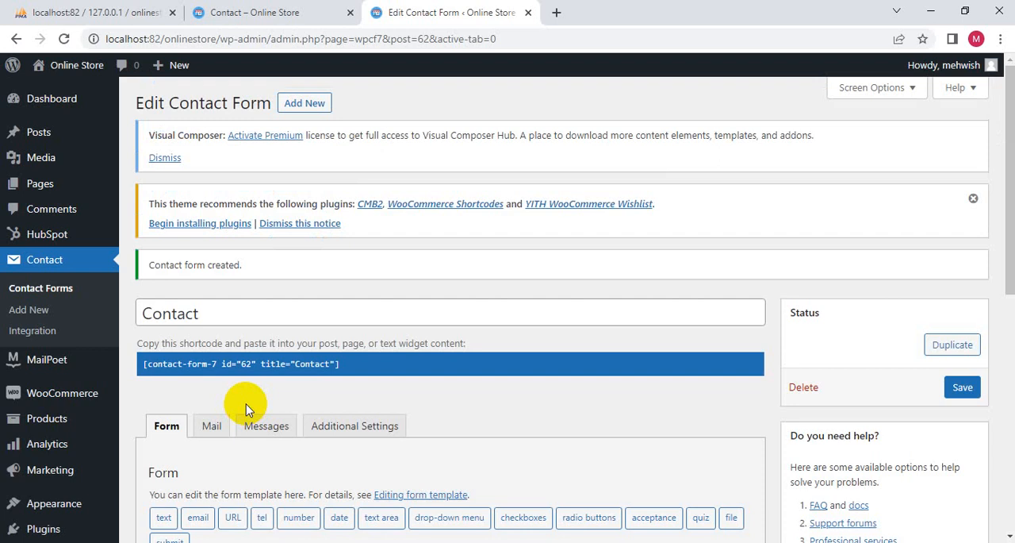
- Copy the saved contact form's shortcode [contact-form-7 id="62" title="Contact"]
scroll(238, 409, down, 2)
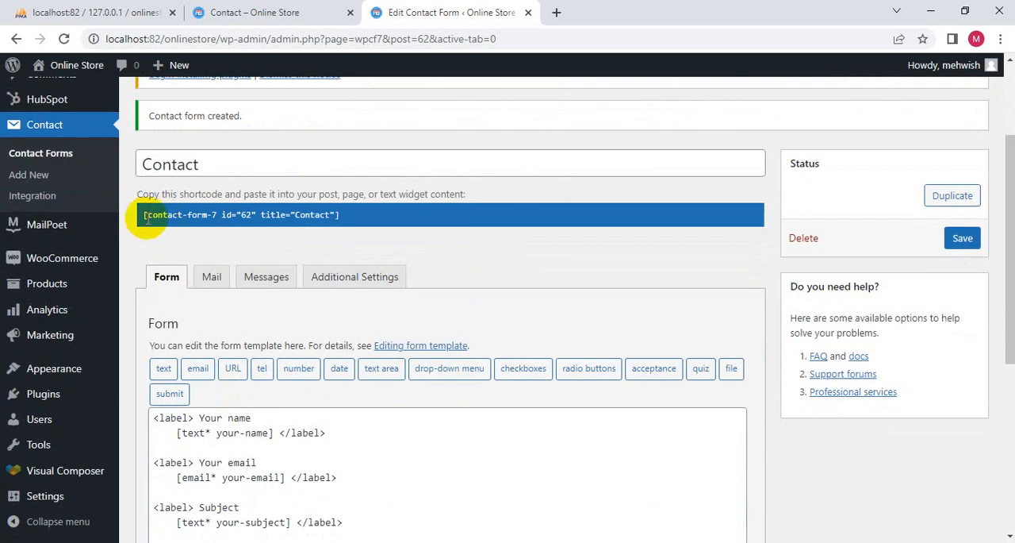
drag(146, 219, 356, 223)
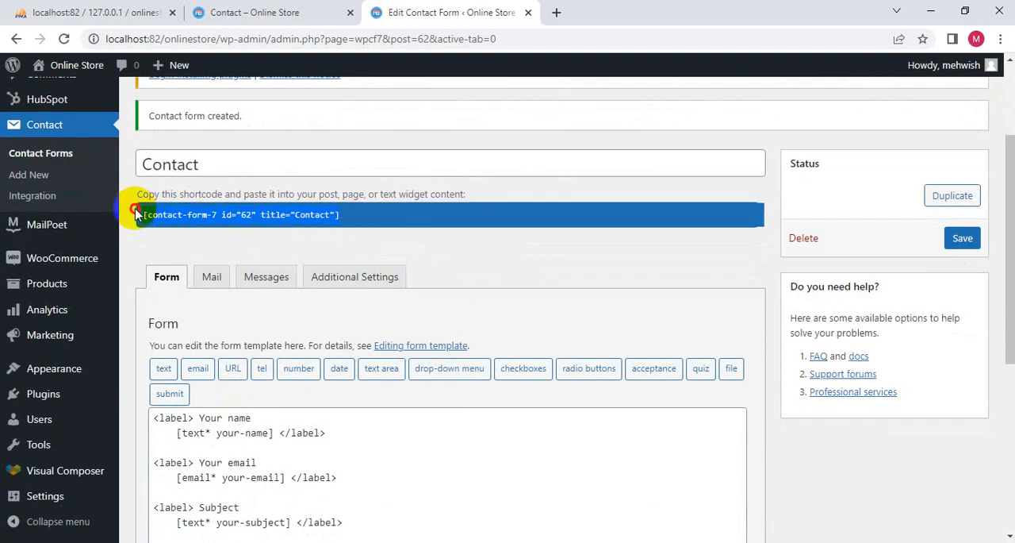
right_click(182, 214)
click(213, 225)
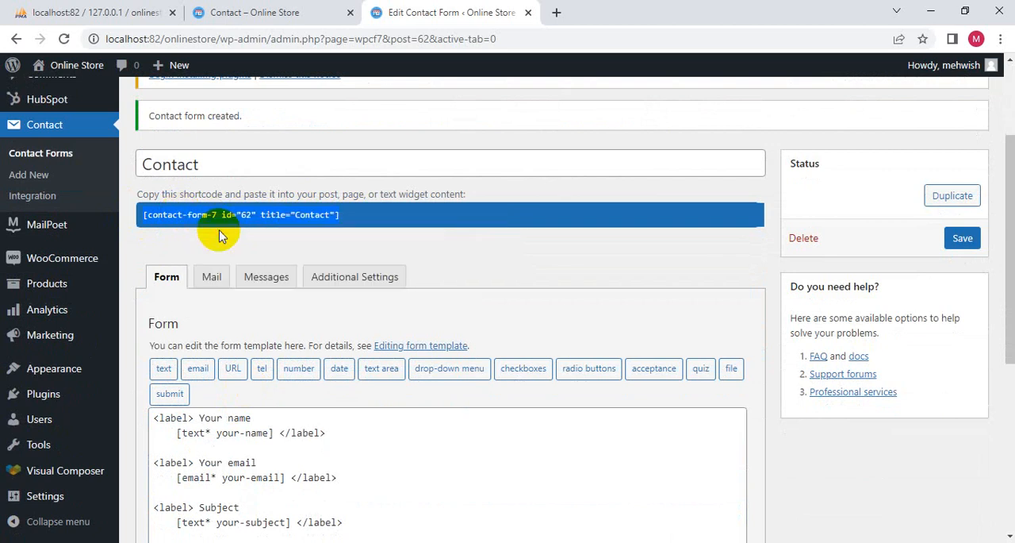
- Find the Contact page in the list of all pages and open it in the full page editor
scroll(24, 209, up, 2)
mouse_move(41, 186)
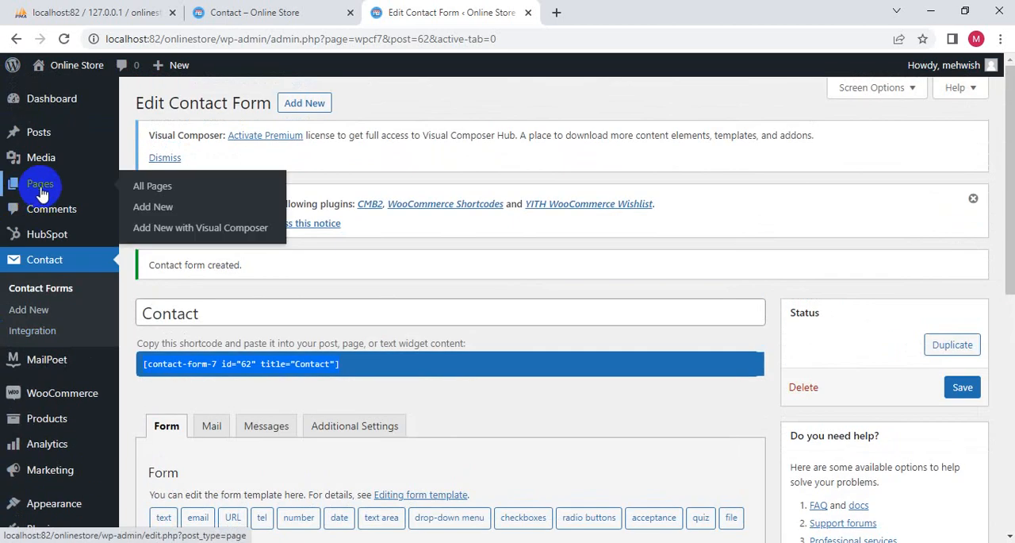
click(157, 187)
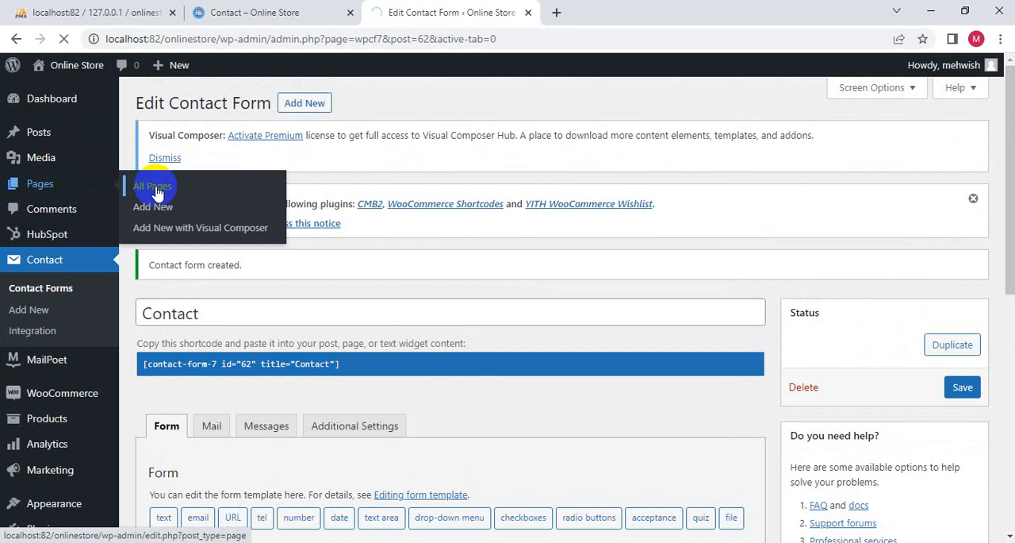
scroll(177, 267, down, 3)
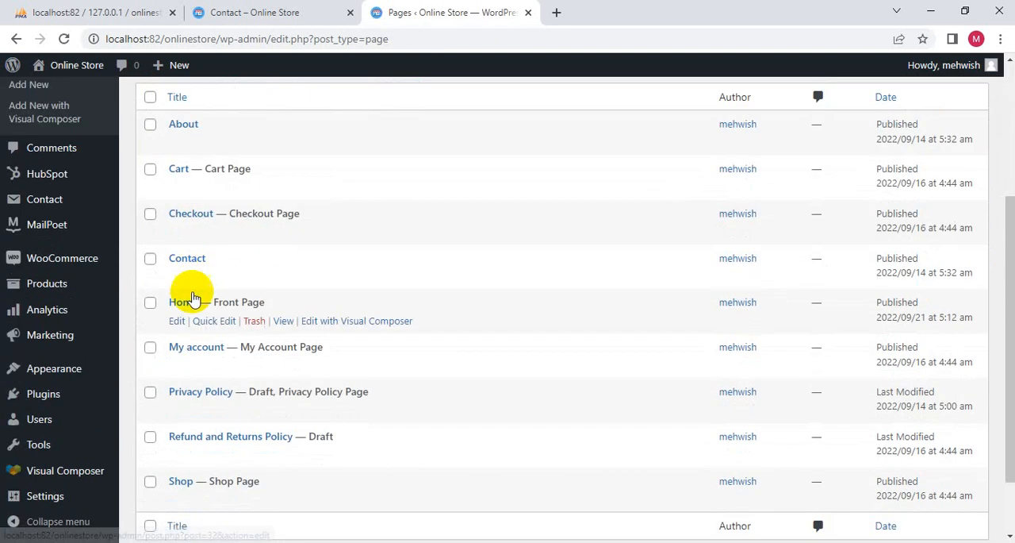
mouse_move(190, 262)
click(208, 276)
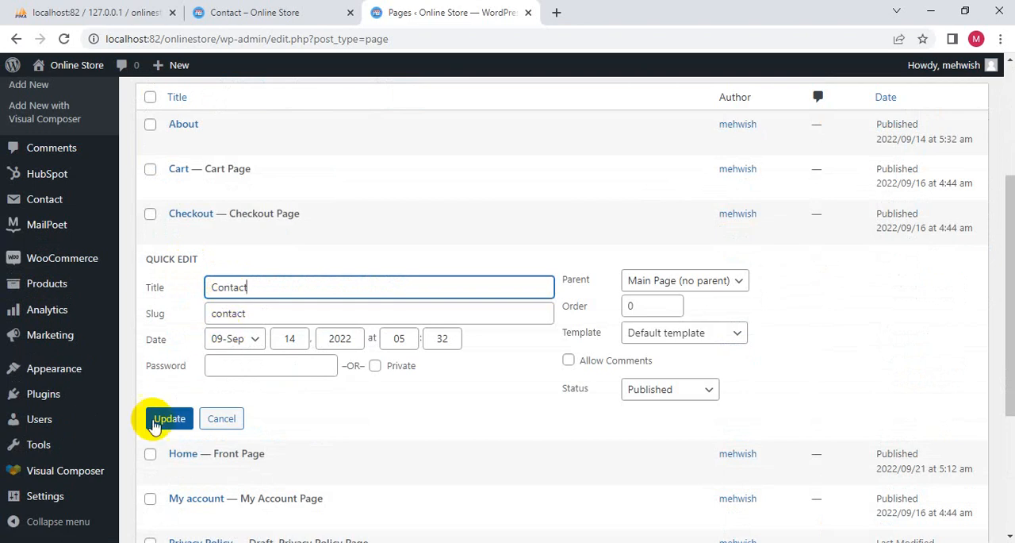
click(228, 419)
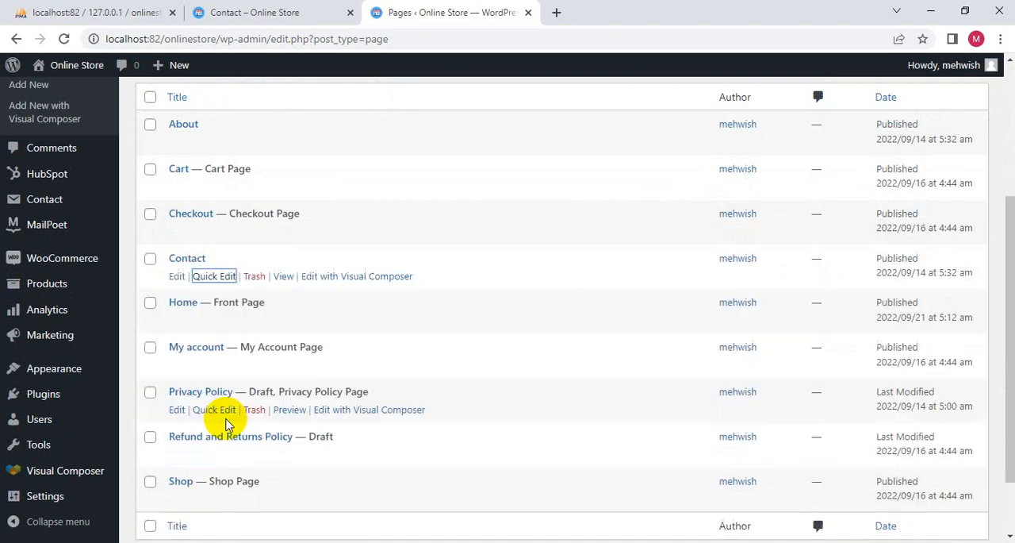
click(174, 278)
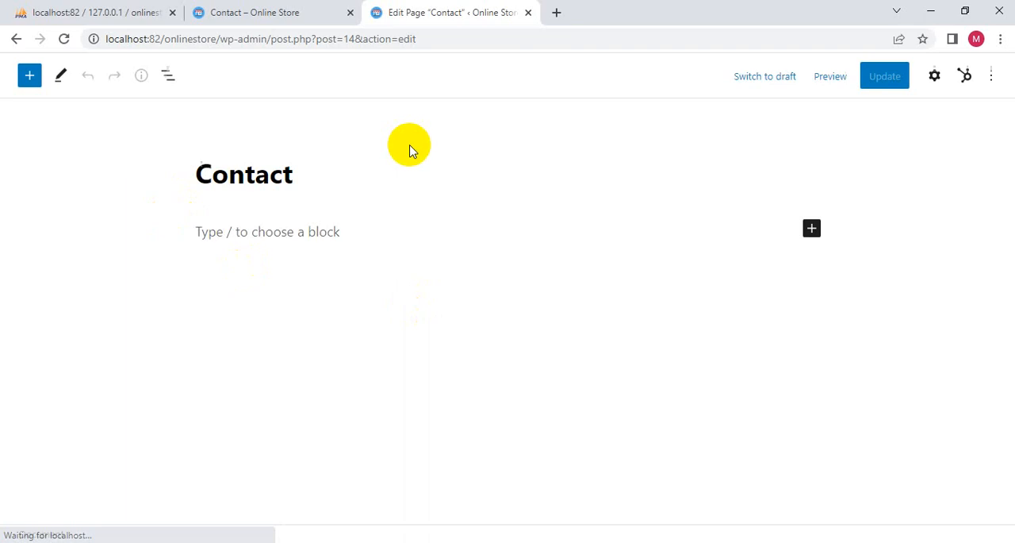
- Paste the form shortcode into the Contact page body, choose the last "Contact" entry as the form, and update the page
click(217, 230)
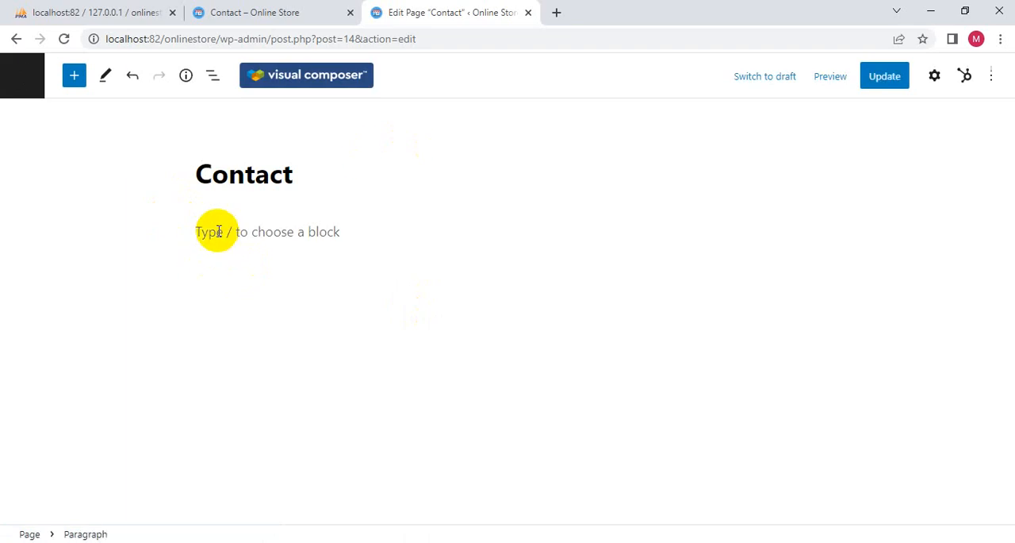
key(ctrl+v)
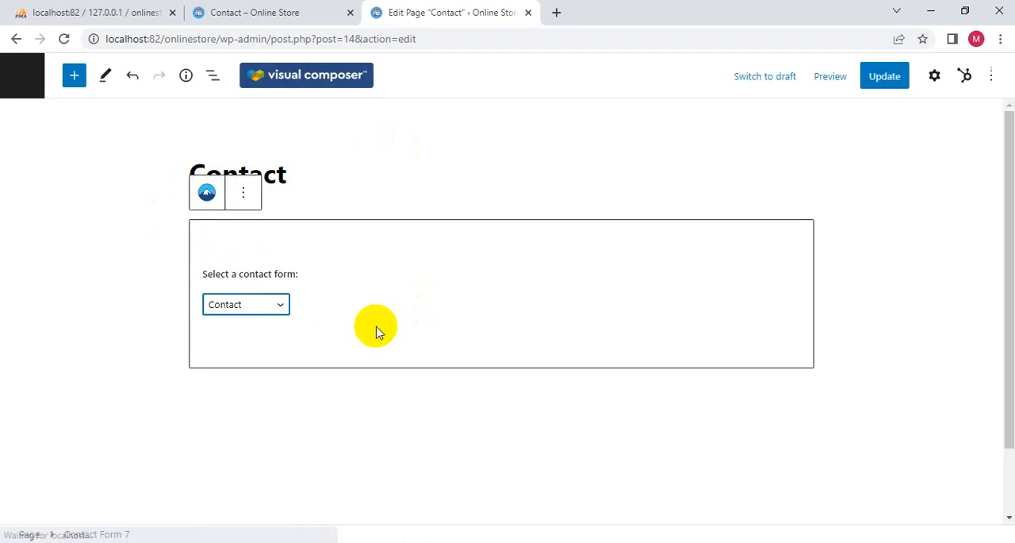
click(265, 307)
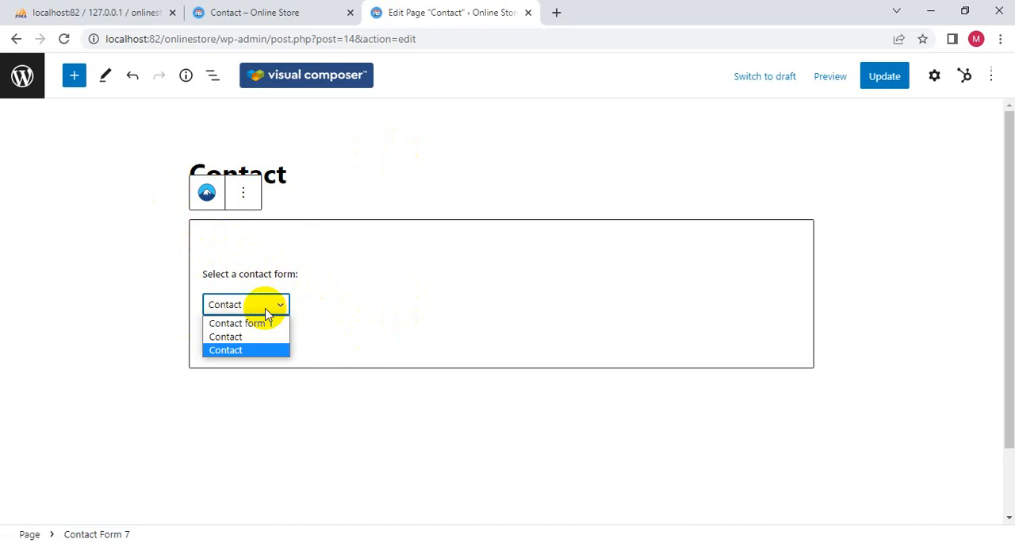
click(245, 351)
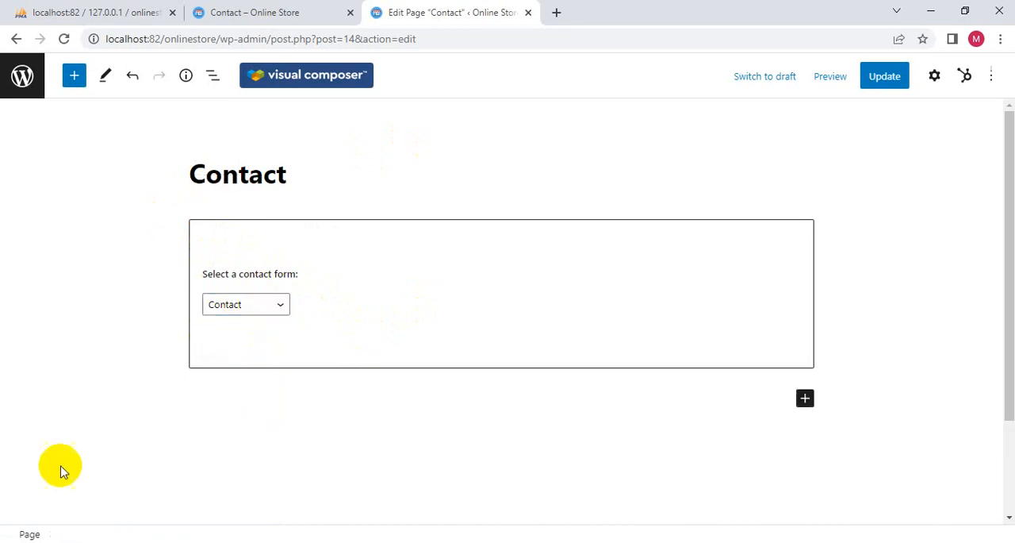
click(885, 75)
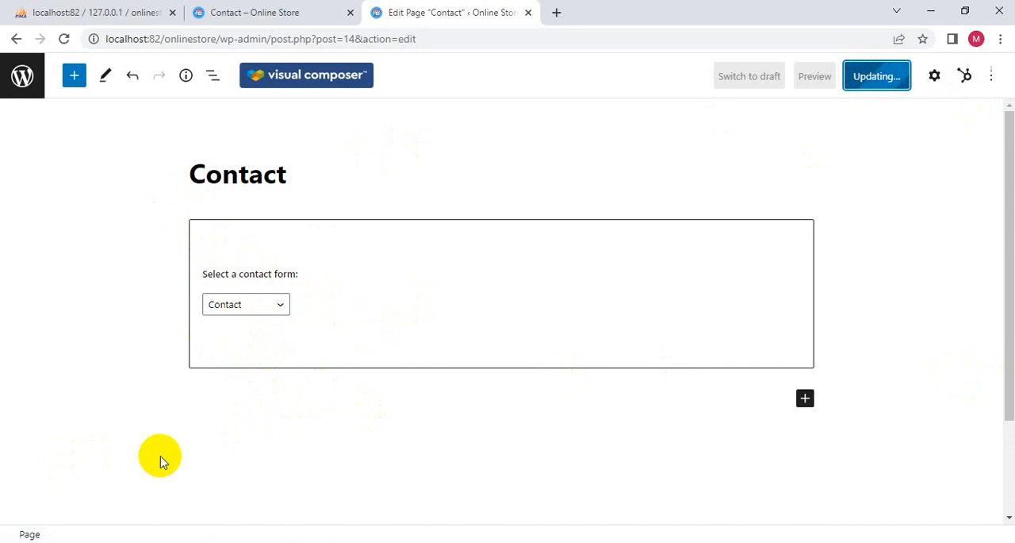
- Load the admin dashboard in the storefront browser tab, and view the updated Contact page from the page editor's tab
click(214, 11)
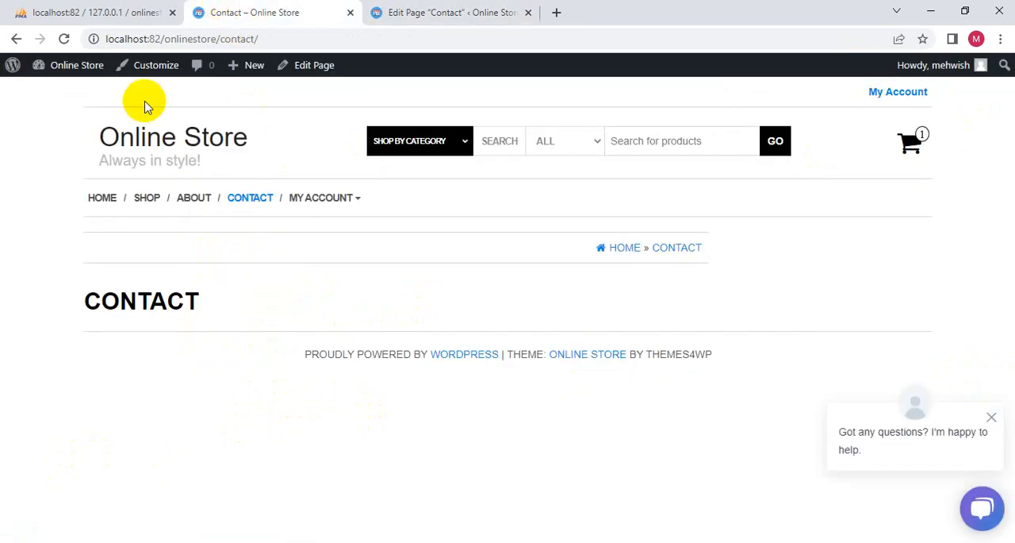
mouse_move(68, 69)
click(56, 92)
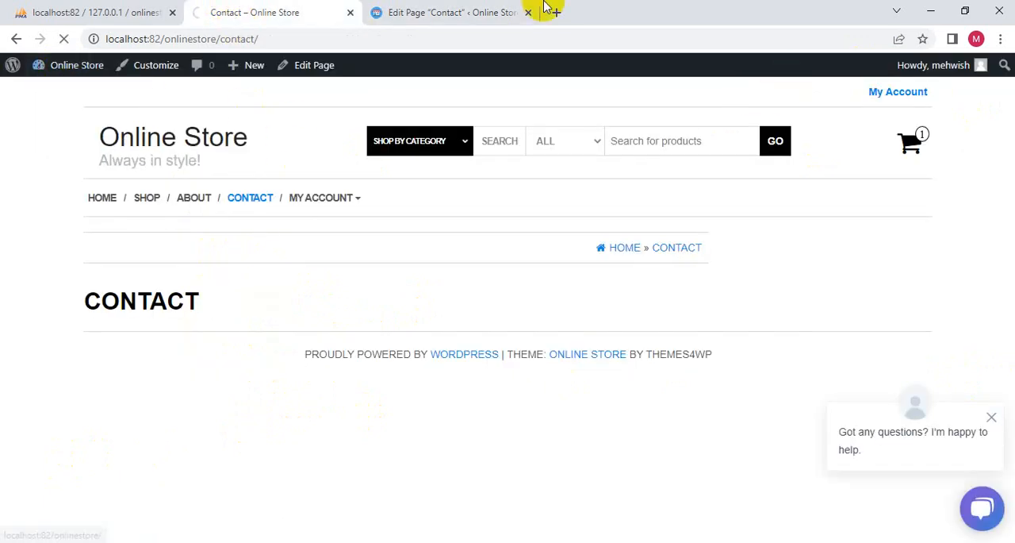
click(432, 14)
click(137, 508)
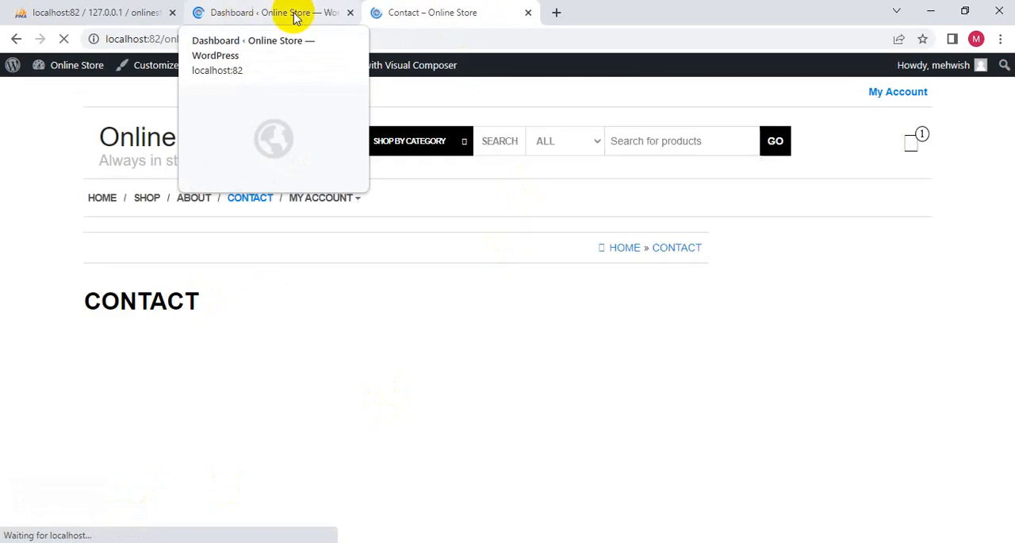
- Examine the contact form on the published Contact page, checking its name, email, subject and message fields
scroll(327, 295, down, 3)
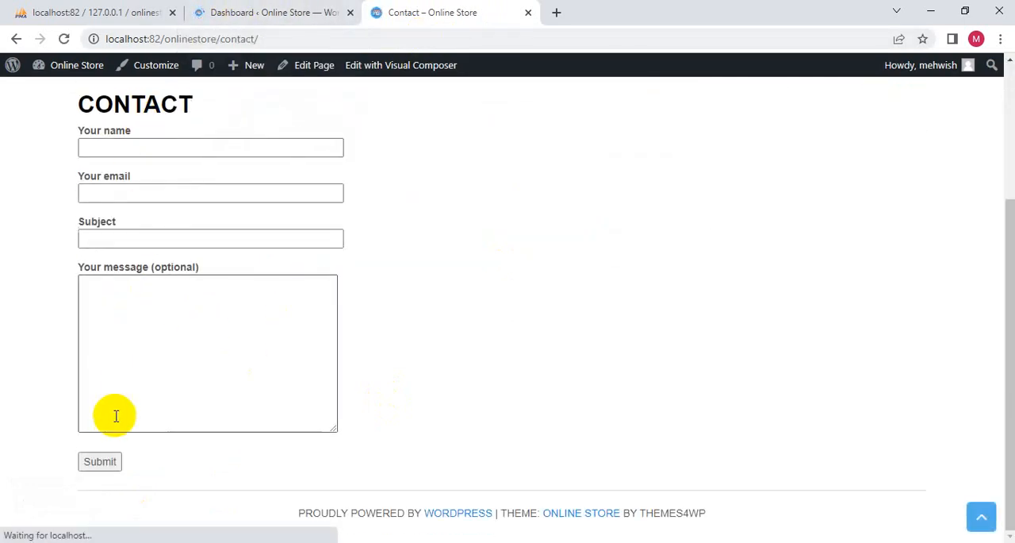
scroll(114, 452, up, 3)
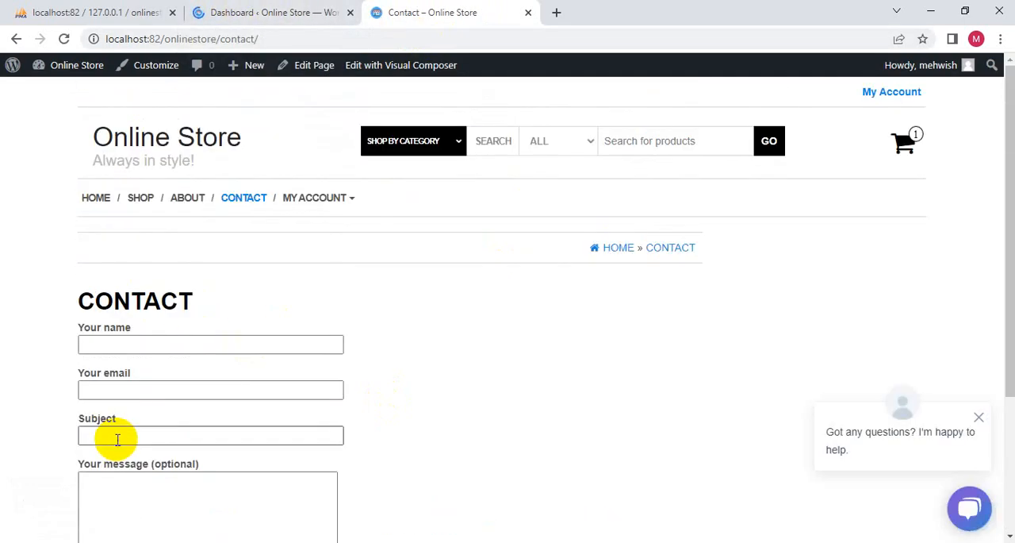
scroll(118, 438, down, 2)
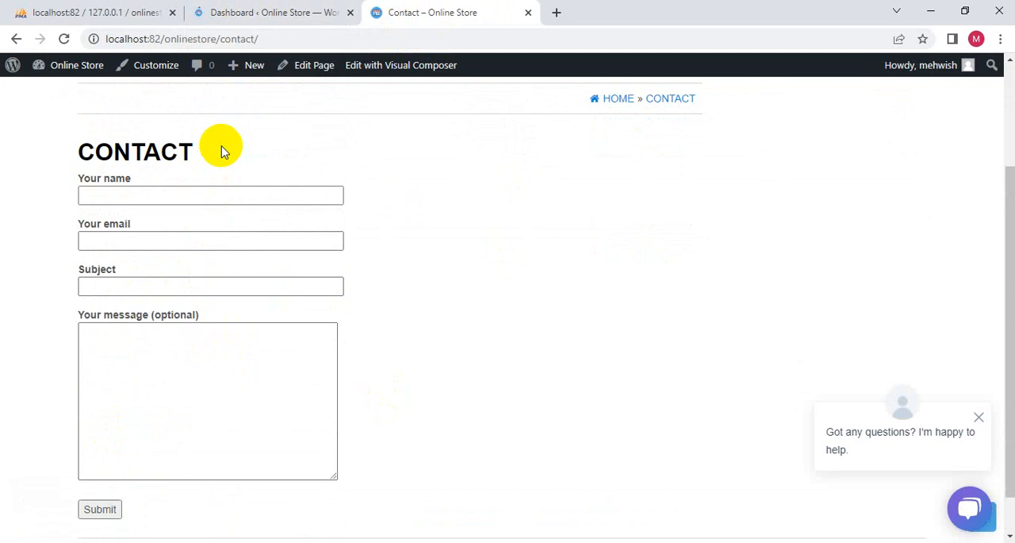
scroll(221, 152, up, 2)
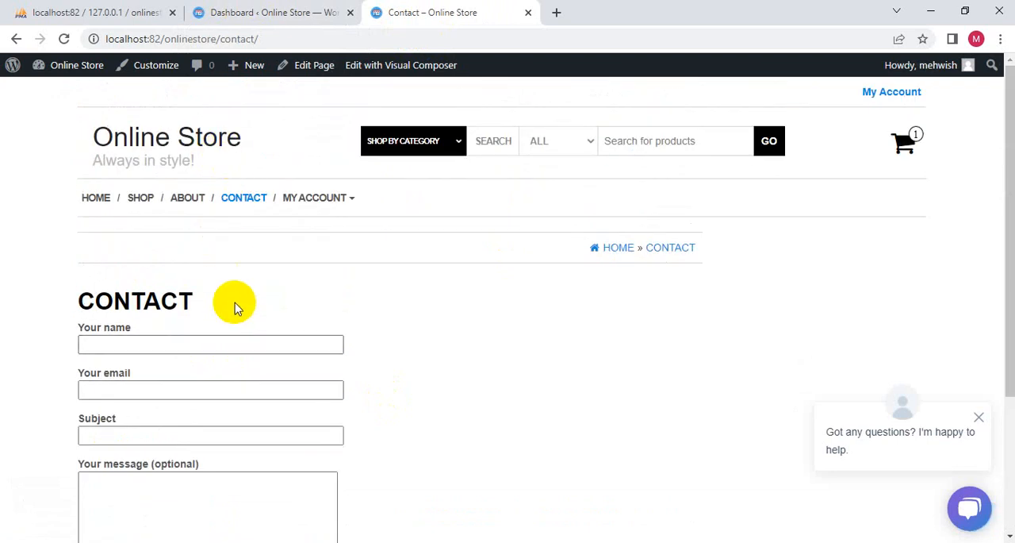
scroll(224, 316, down, 3)
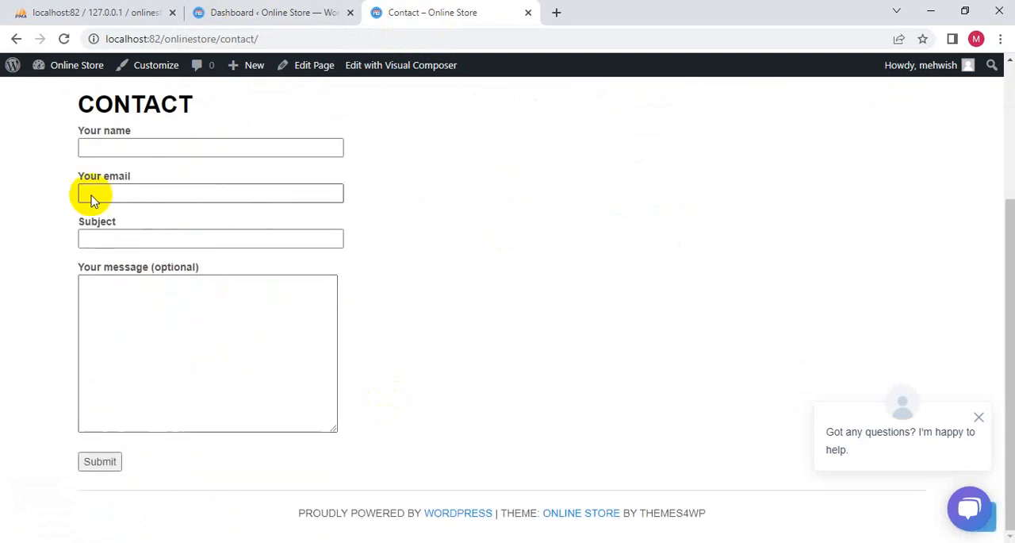
click(109, 147)
click(115, 193)
click(140, 353)
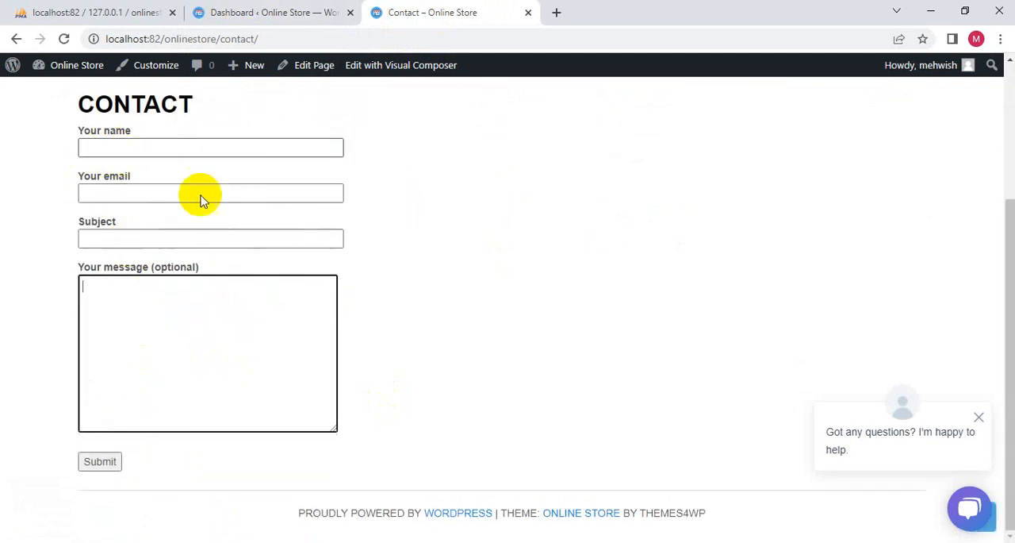
- Return to the dashboard tab, go to the Contact Forms list and open the Contact form with id 61
click(295, 16)
scroll(64, 135, down, 1)
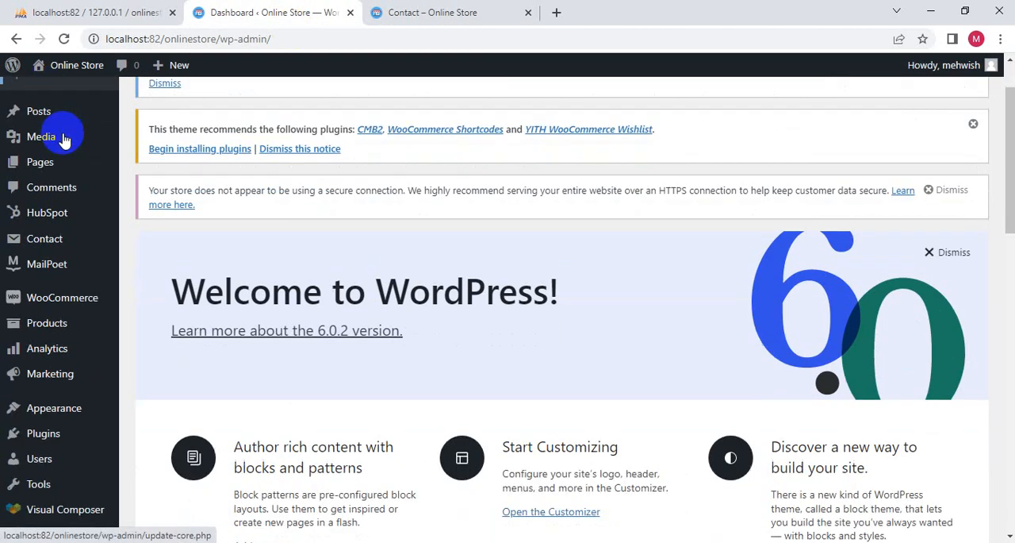
mouse_move(65, 248)
click(167, 243)
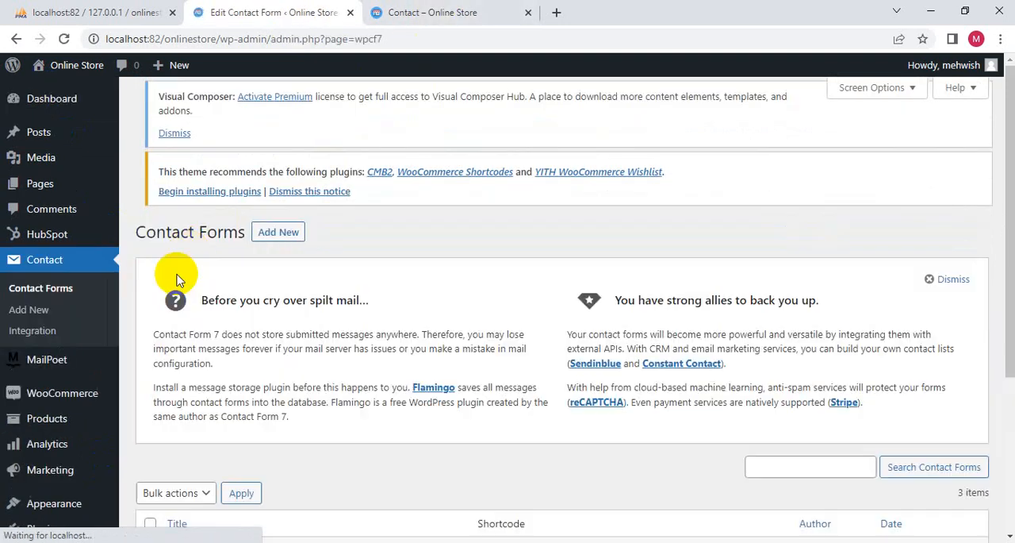
scroll(306, 170, down, 3)
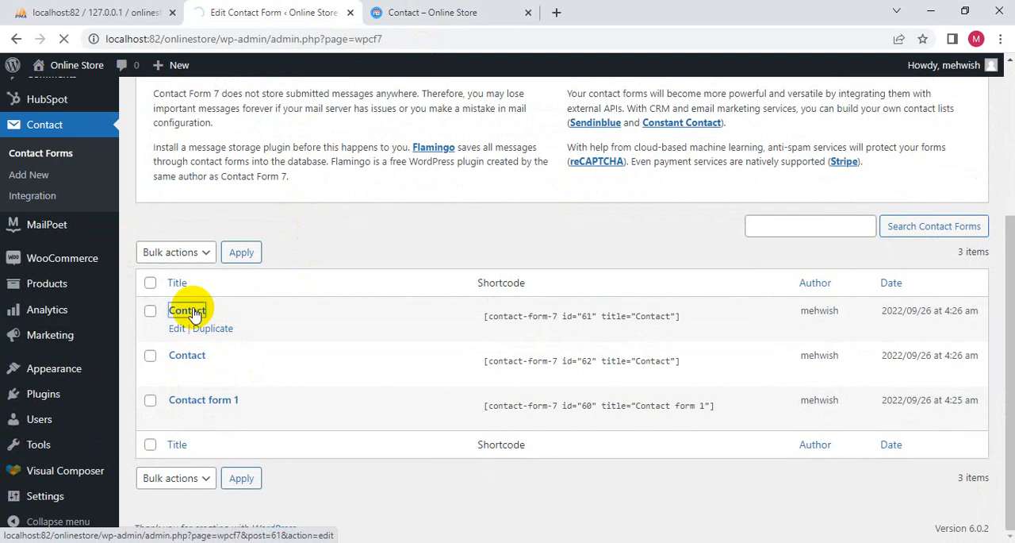
- Compare the field tags in the Contact form's template with the fields on the published Contact page
scroll(190, 310, down, 4)
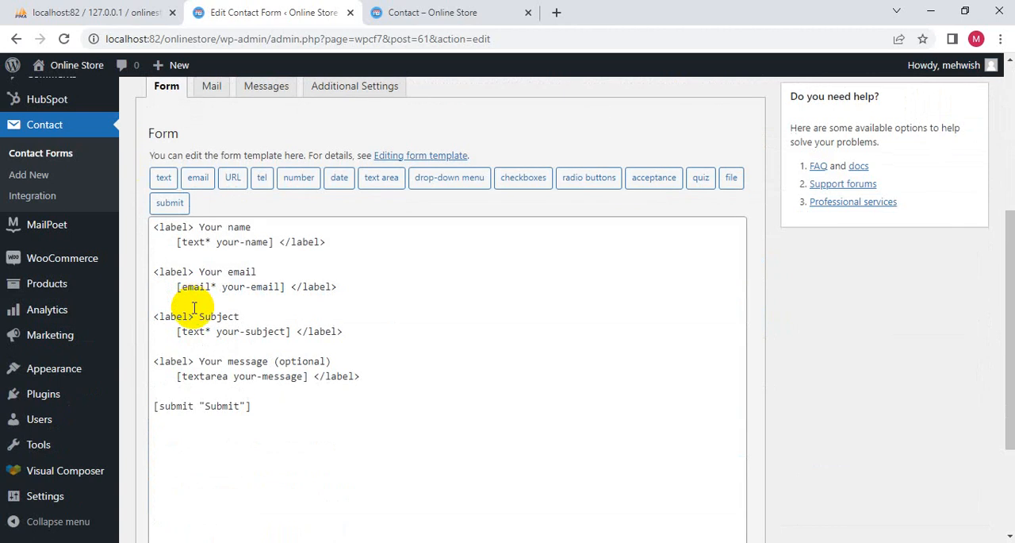
scroll(207, 151, up, 4)
click(421, 12)
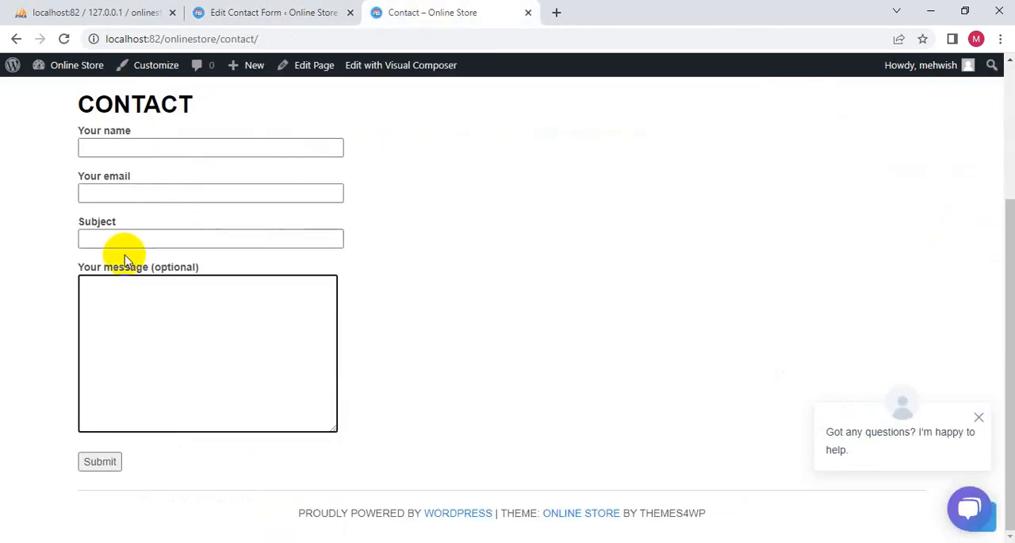
click(243, 15)
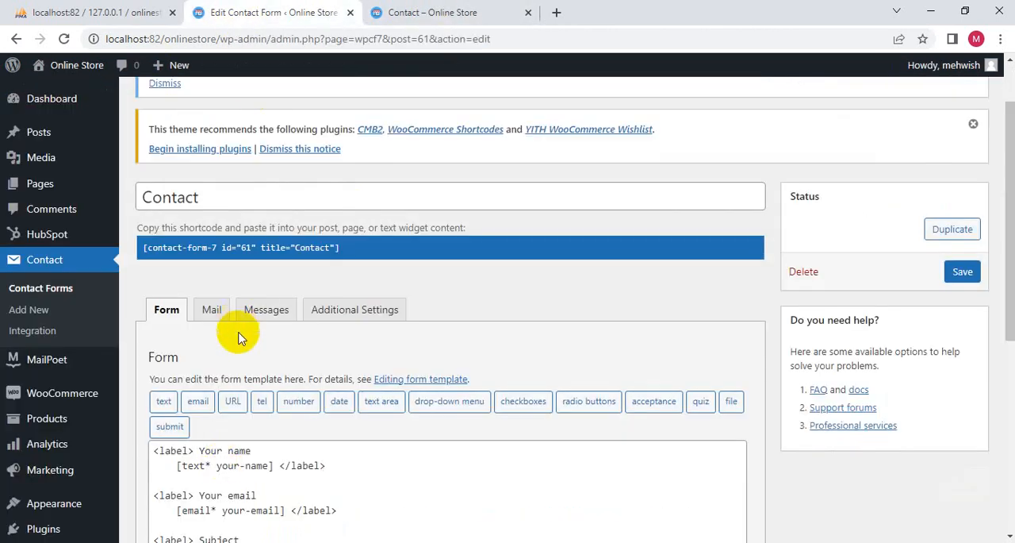
scroll(246, 338, down, 2)
scroll(238, 285, up, 3)
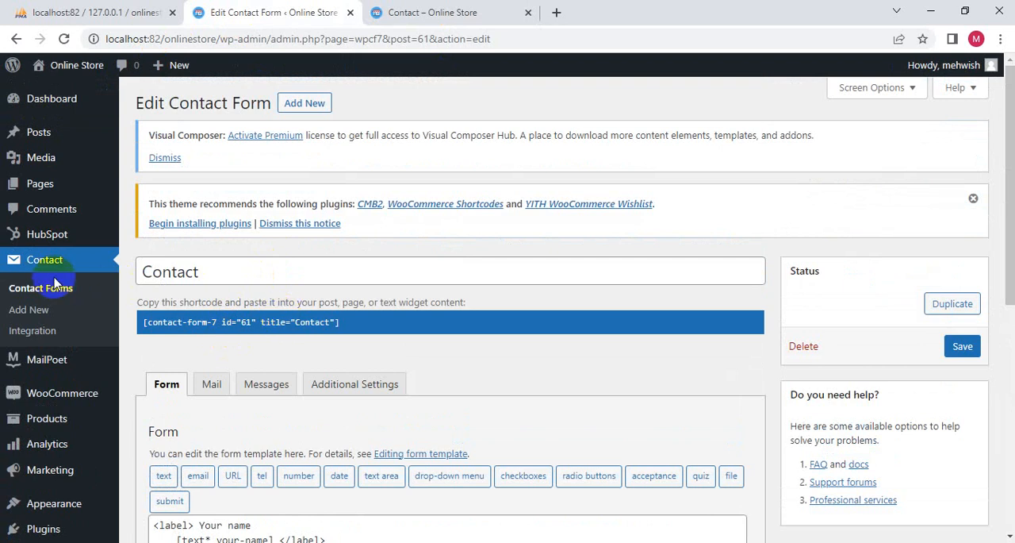
- Examine the Contact form's mail template, including its recipient, sender, subject, additional headers, message body and Mail (2) option
click(214, 385)
scroll(238, 386, down, 5)
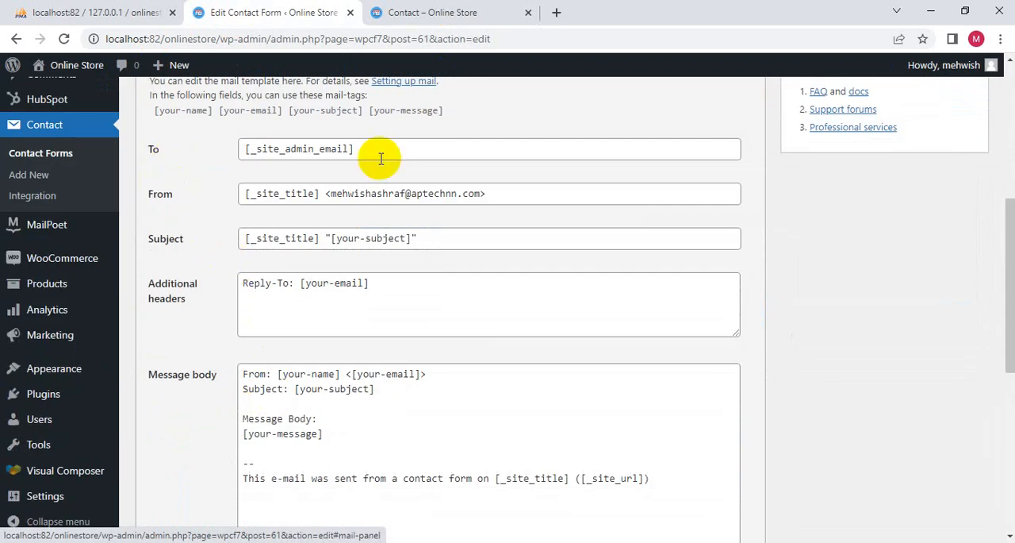
drag(381, 159, 227, 164)
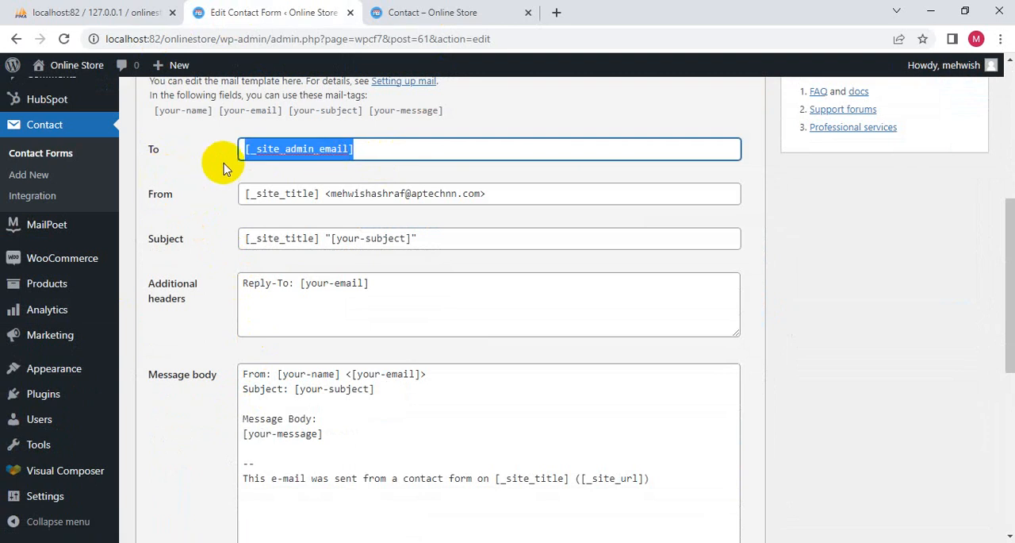
click(486, 197)
drag(486, 197, 154, 199)
drag(435, 241, 199, 246)
drag(389, 276, 236, 281)
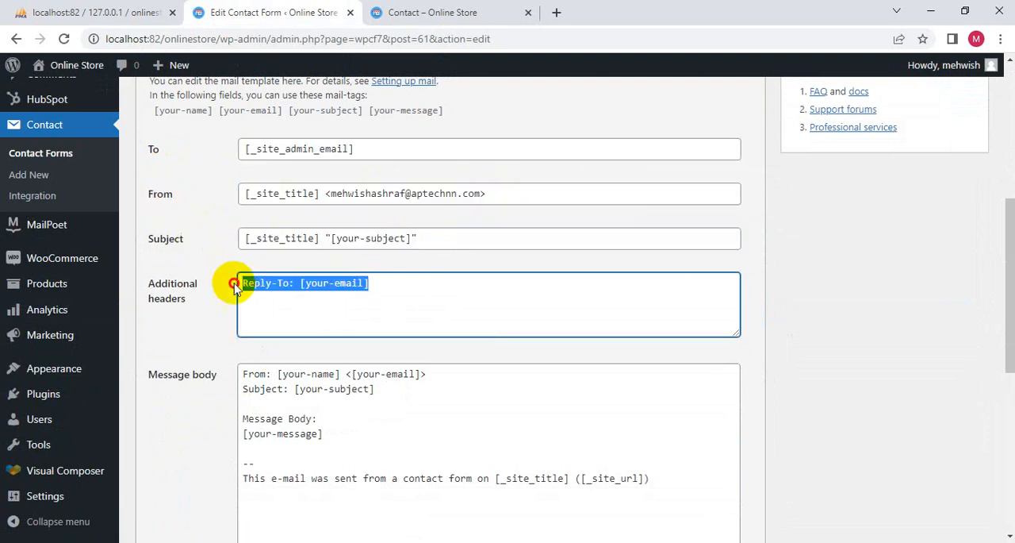
scroll(318, 353, down, 2)
scroll(346, 317, down, 4)
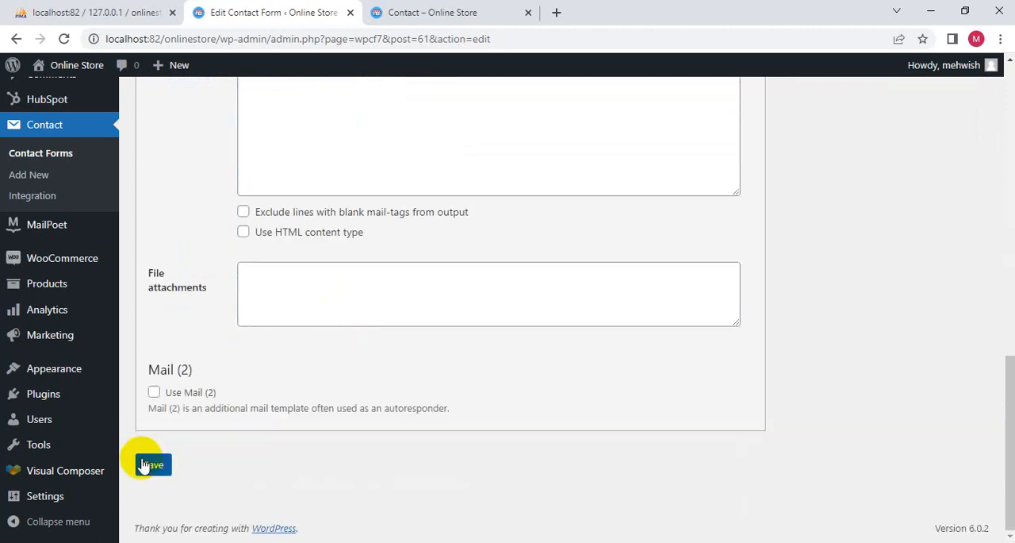
scroll(145, 466, up, 10)
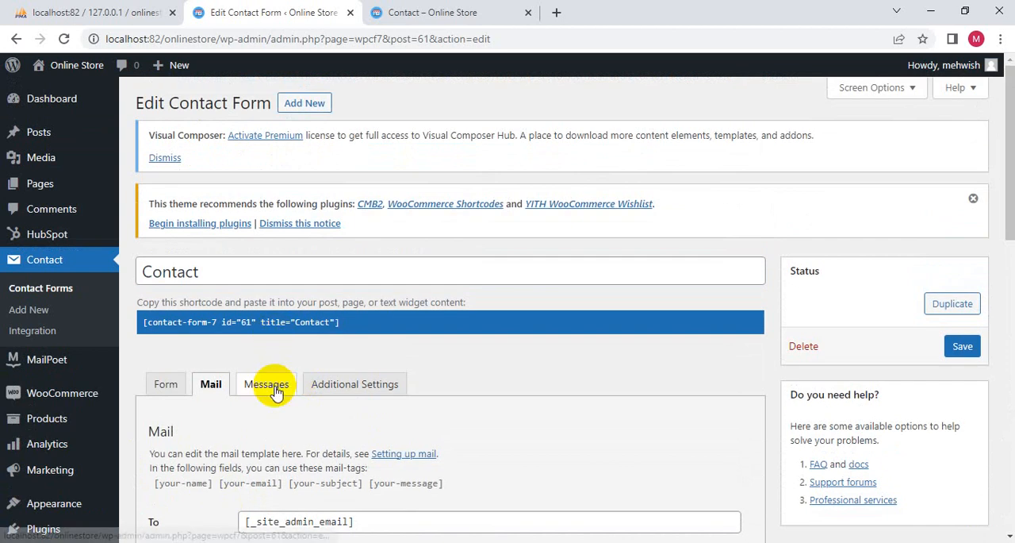
- Review the Contact form's notification messages and its Additional Settings section, and select the form's shortcode
click(270, 385)
scroll(268, 390, down, 3)
scroll(242, 317, down, 2)
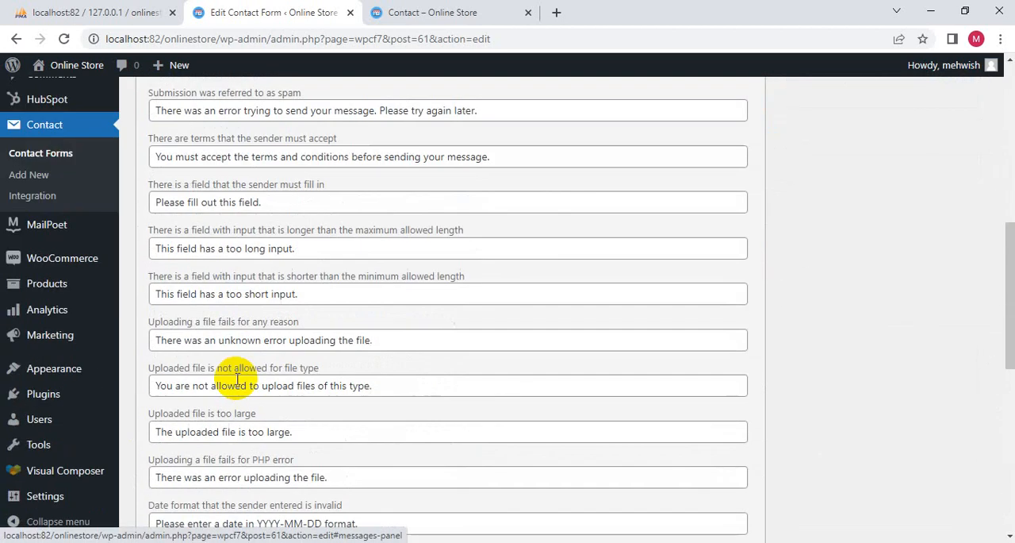
scroll(246, 397, down, 7)
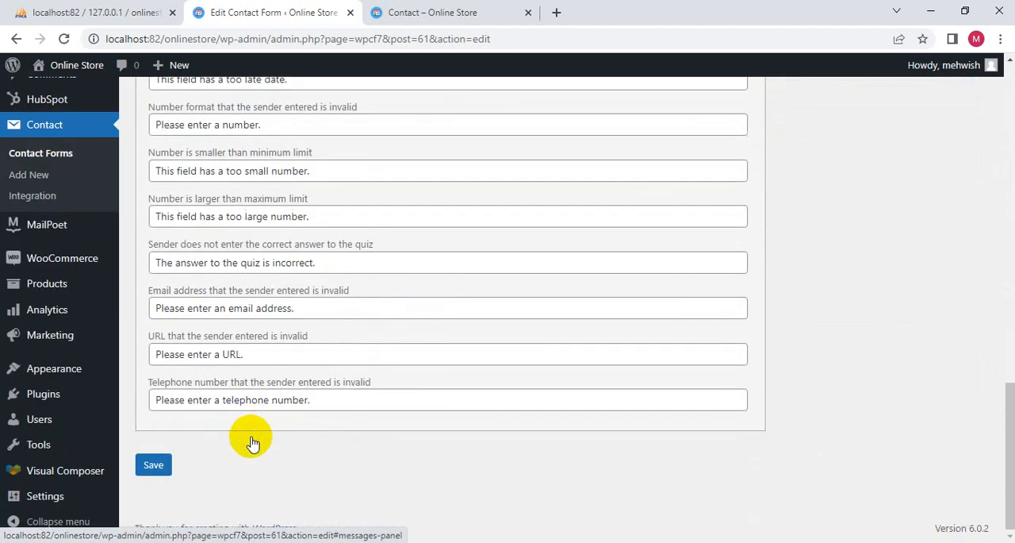
scroll(250, 439, up, 10)
scroll(250, 436, down, 2)
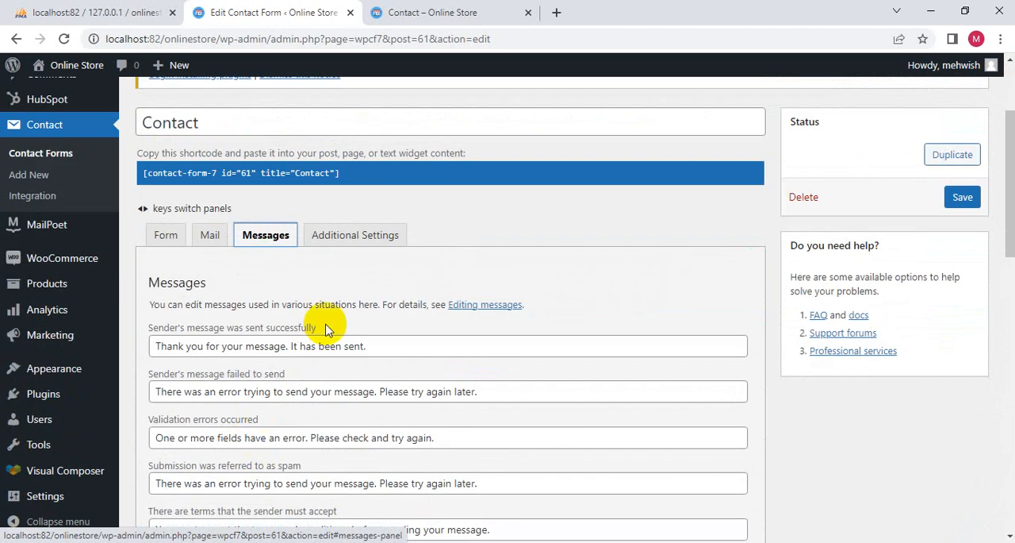
click(349, 237)
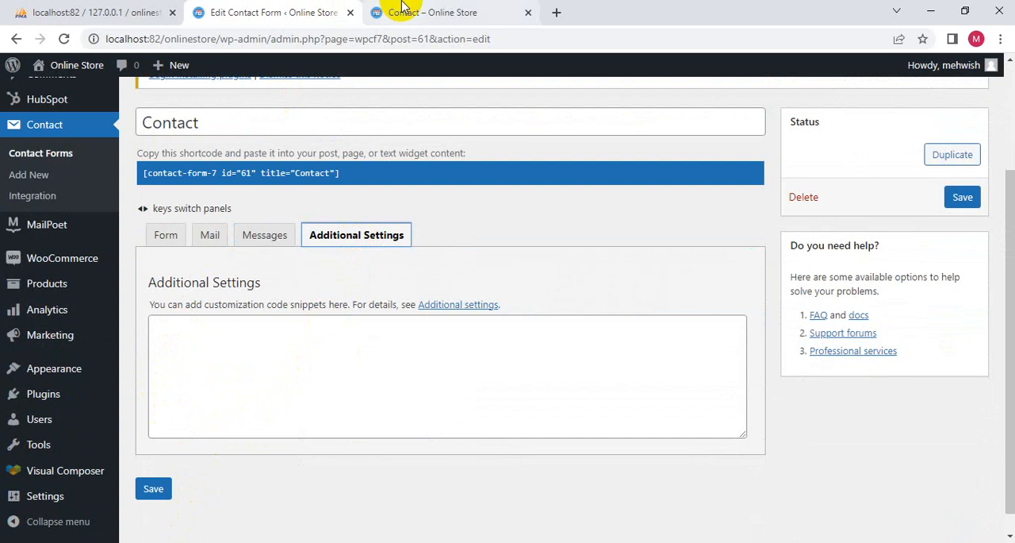
click(349, 175)
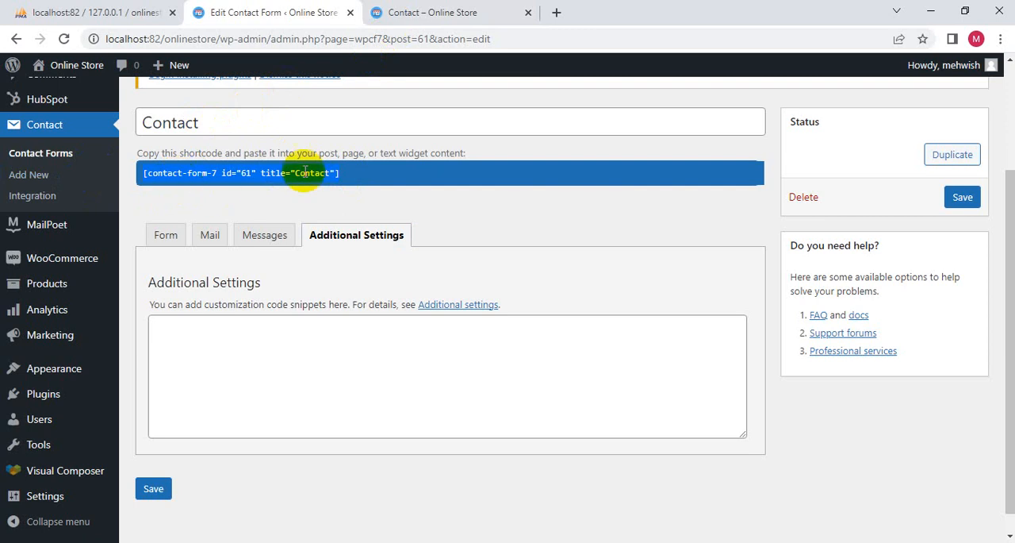
- Return to the published Contact page, open it for editing with Visual Composer, skip the introductory tips and dismiss the chat pop-up
click(418, 13)
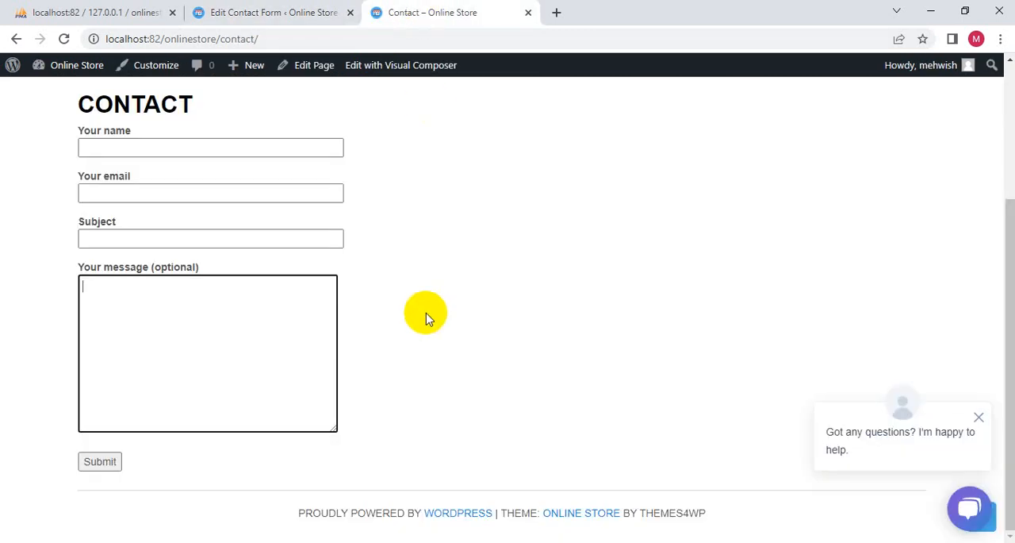
click(979, 417)
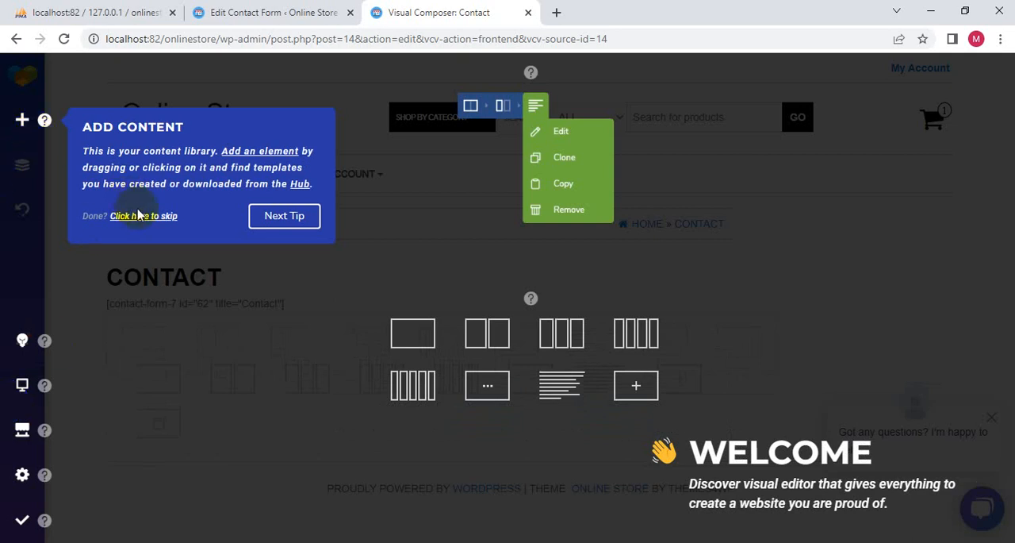
click(296, 219)
click(772, 112)
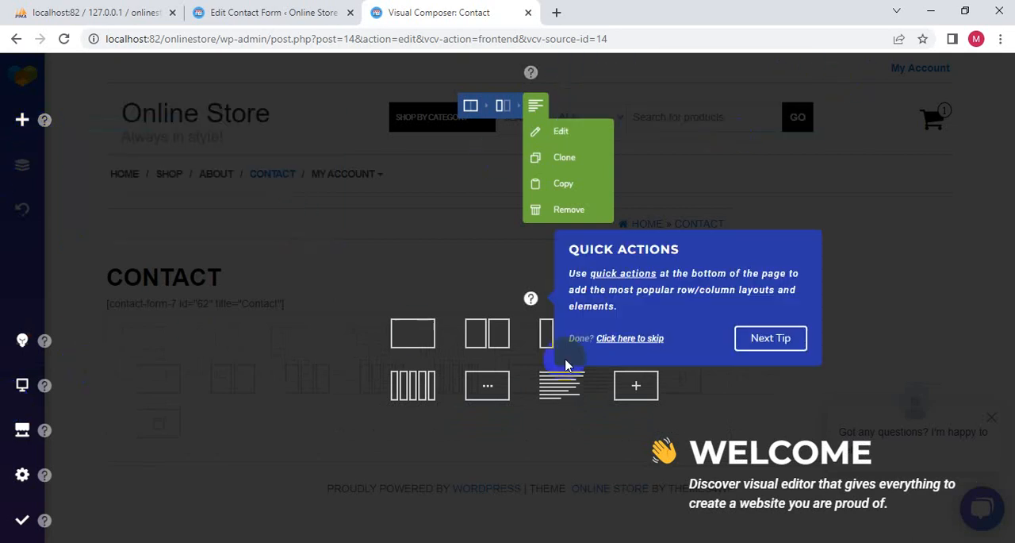
click(630, 339)
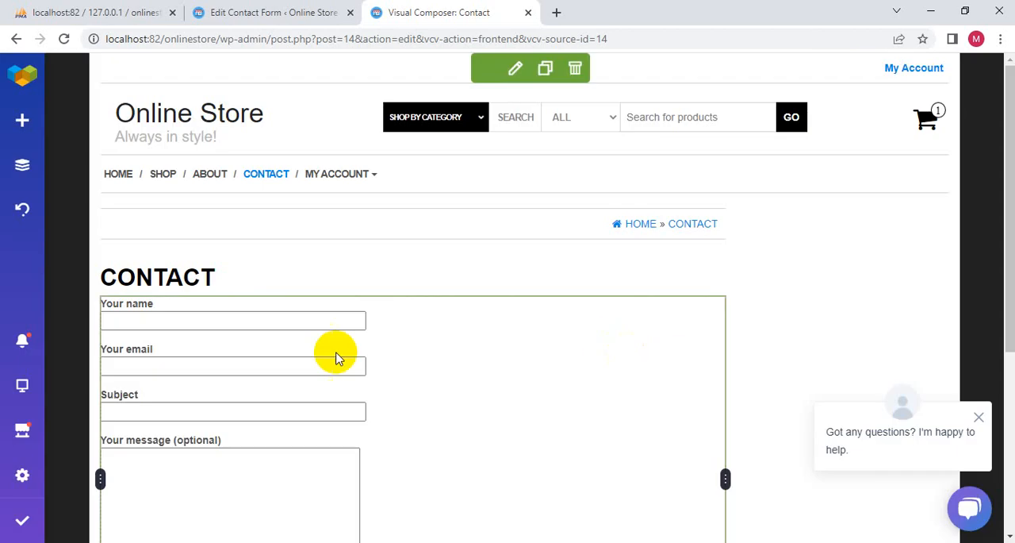
click(979, 418)
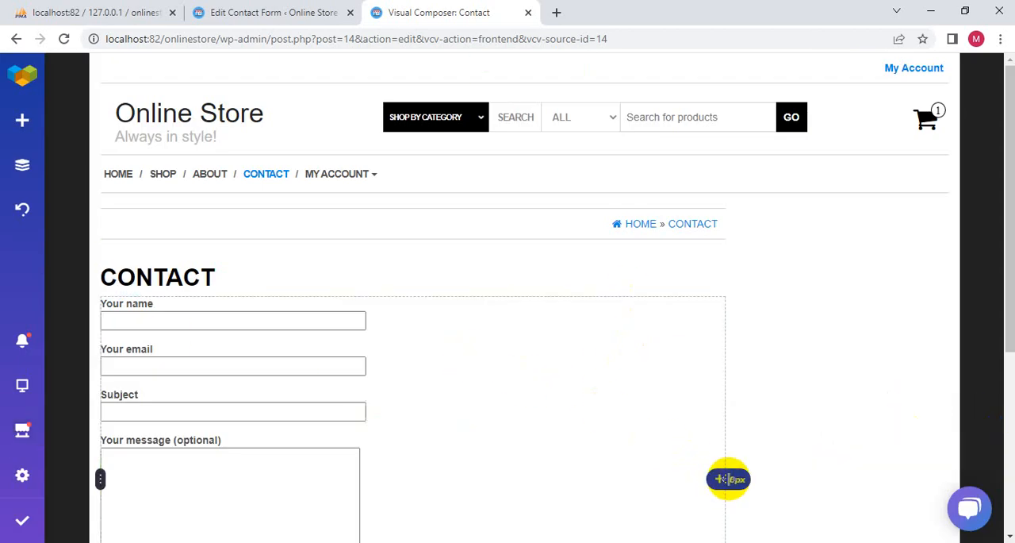
- Add a five-column row below the contact form on the Contact page
scroll(589, 404, down, 4)
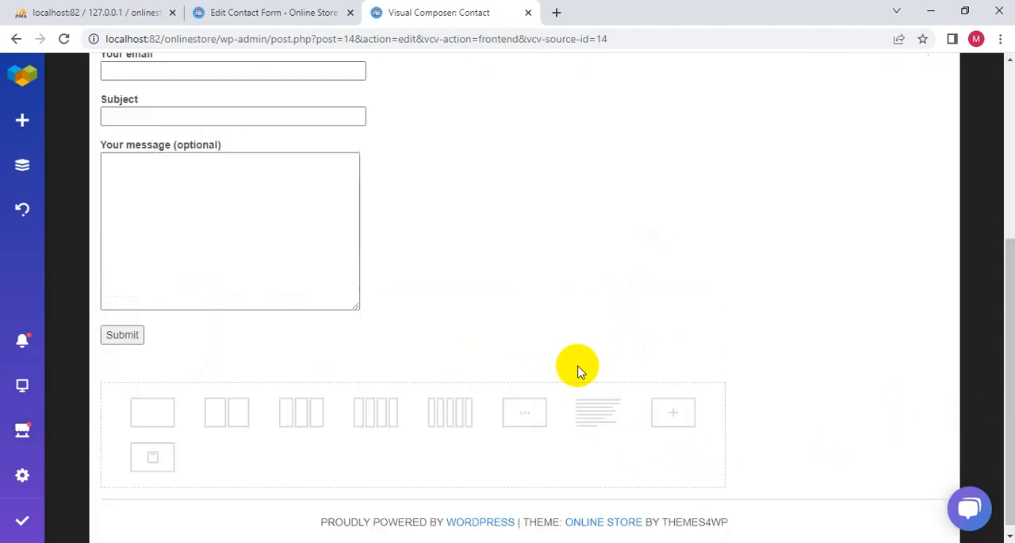
click(271, 228)
scroll(269, 230, up, 3)
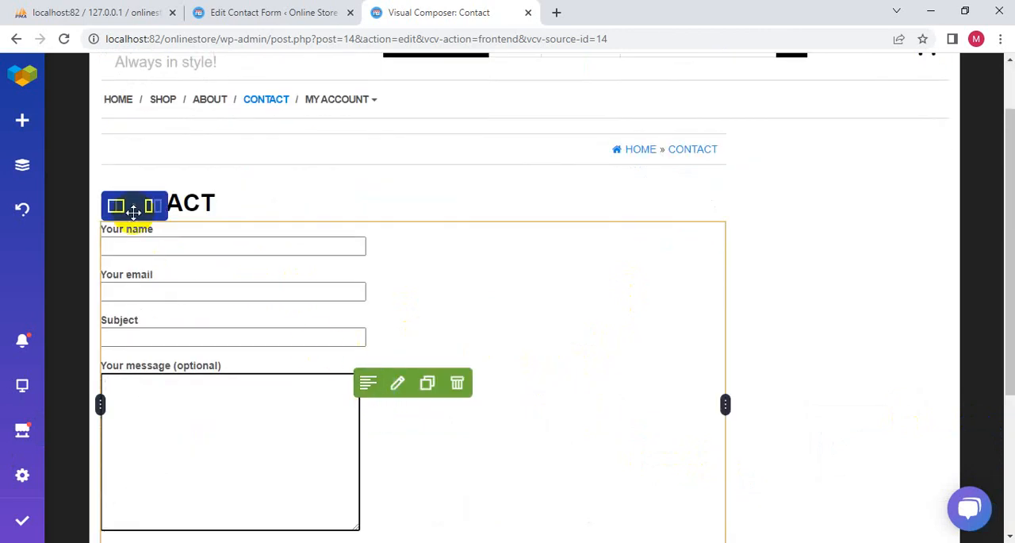
mouse_move(115, 207)
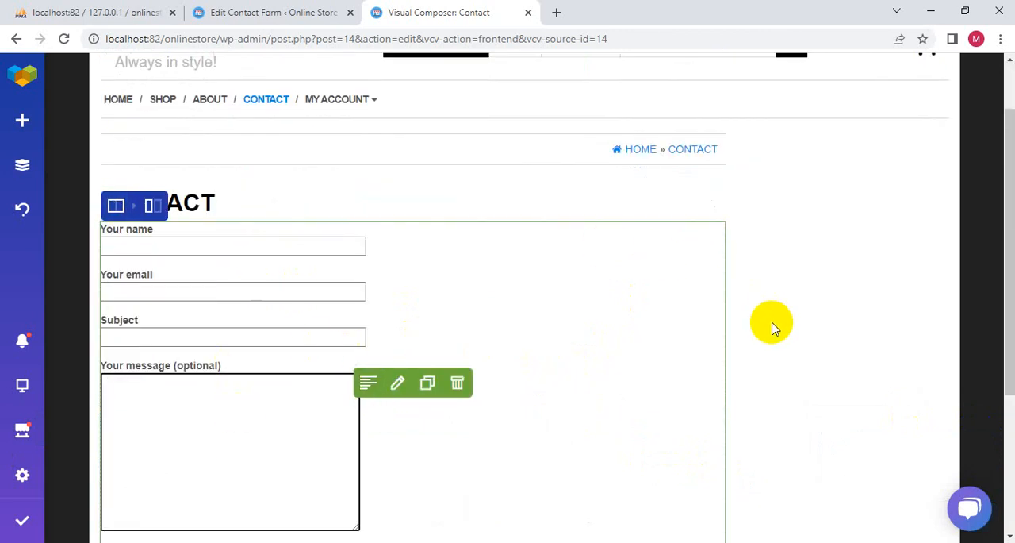
scroll(773, 329, down, 3)
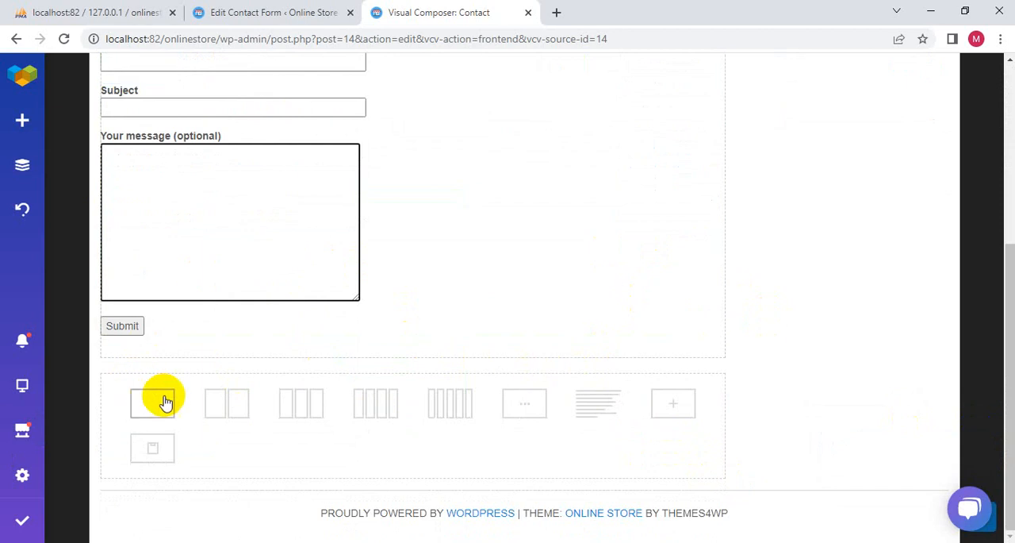
click(449, 411)
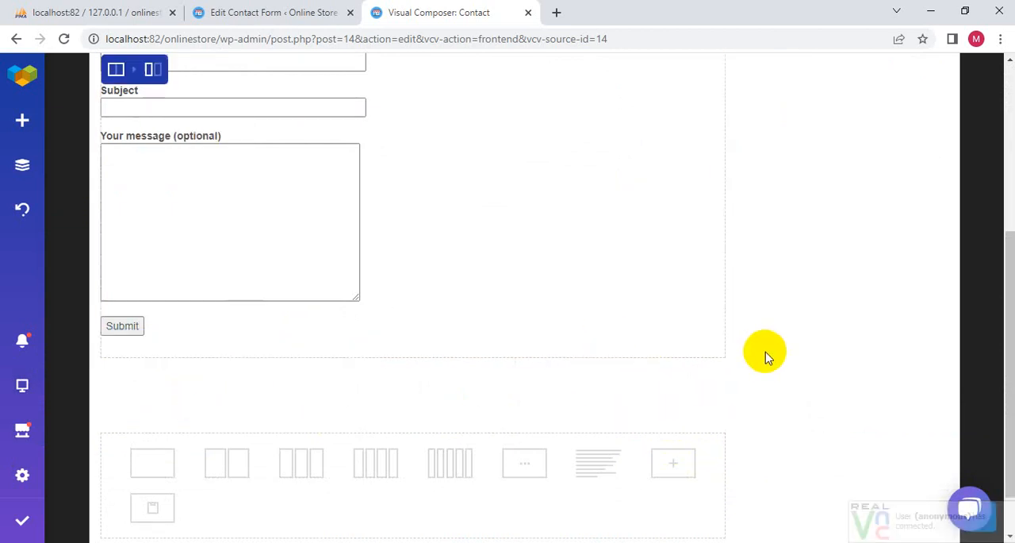
- Remove the whole five-column row from below the contact form
drag(724, 388, 722, 387)
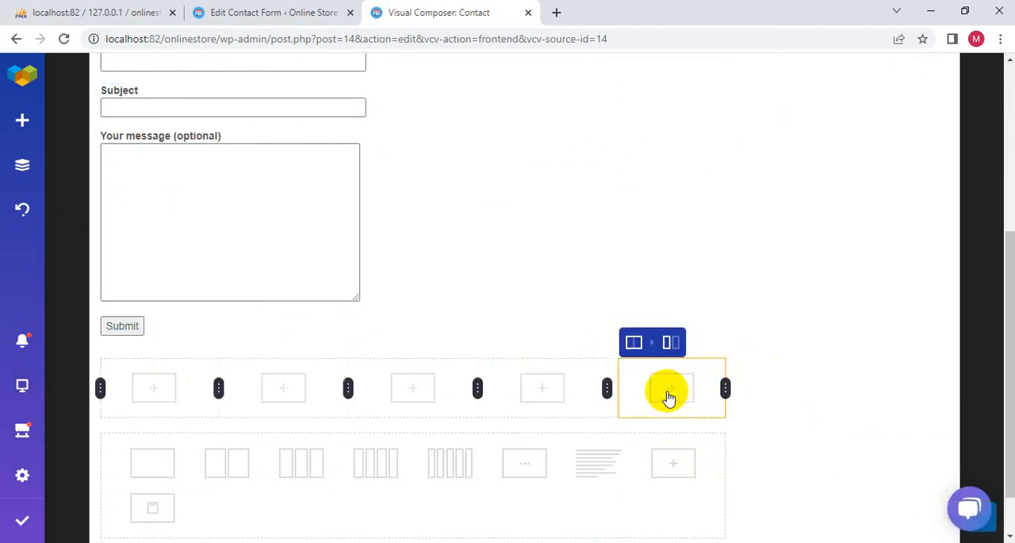
mouse_move(660, 347)
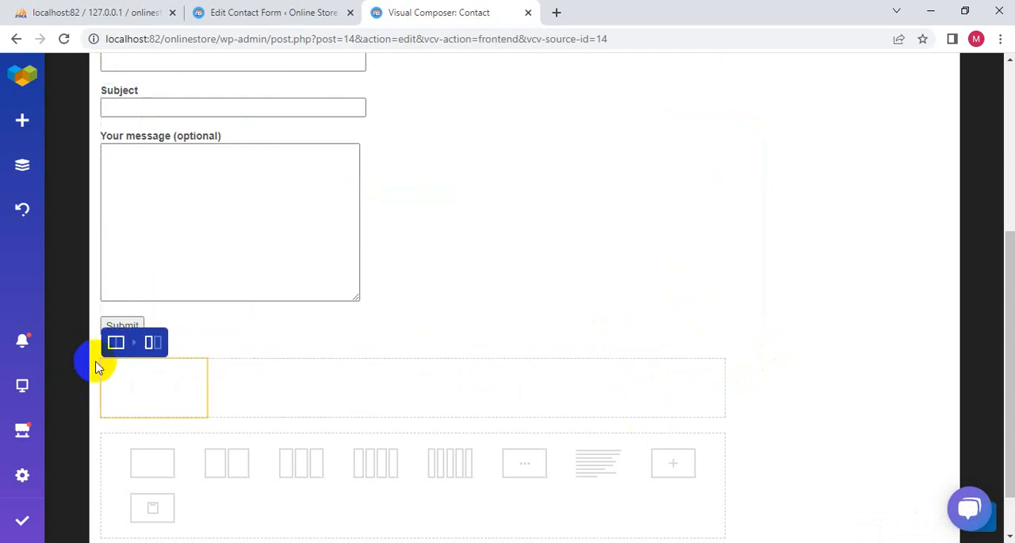
mouse_move(117, 341)
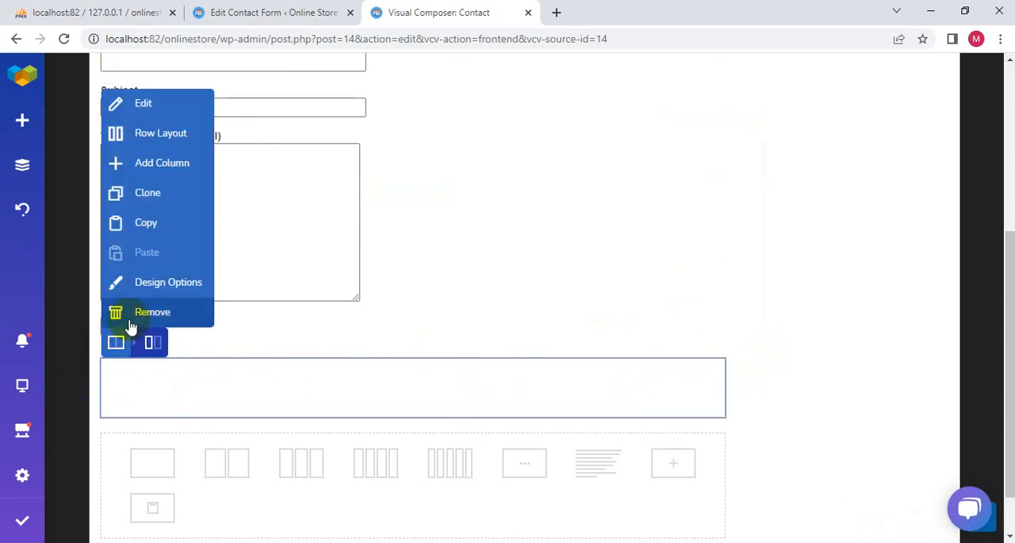
click(131, 313)
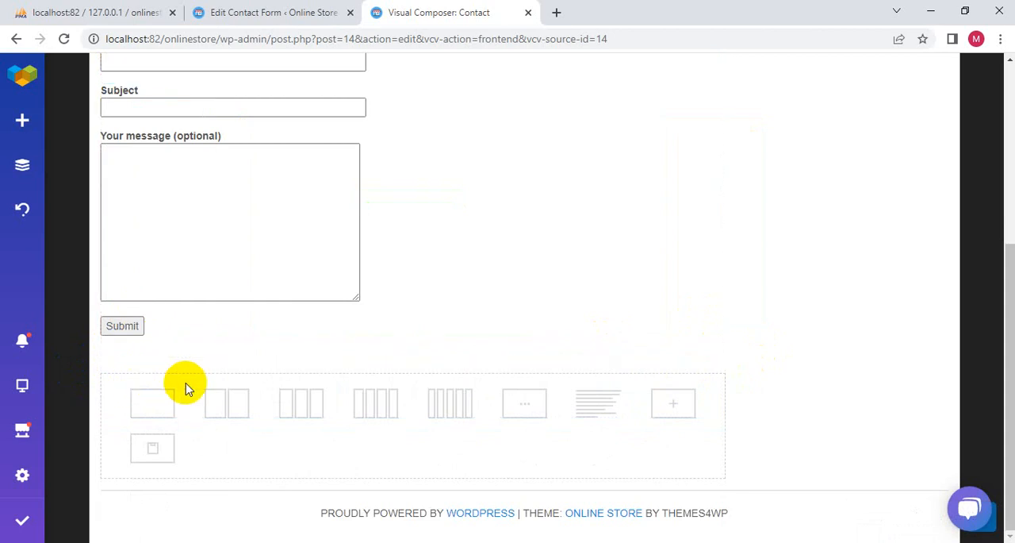
- Browse the library of content elements and add a Shortcode element below the contact form
click(19, 123)
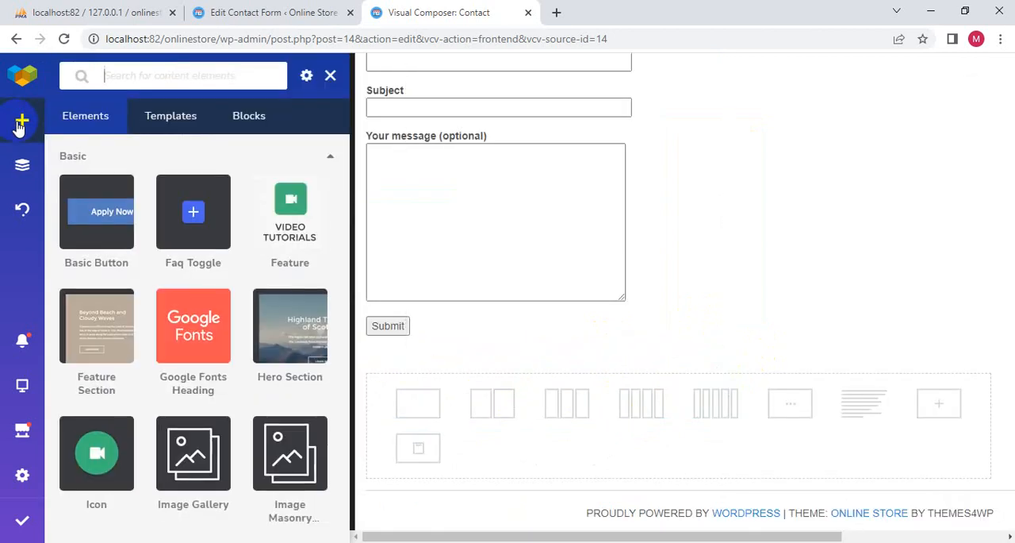
mouse_move(92, 326)
scroll(49, 420, down, 15)
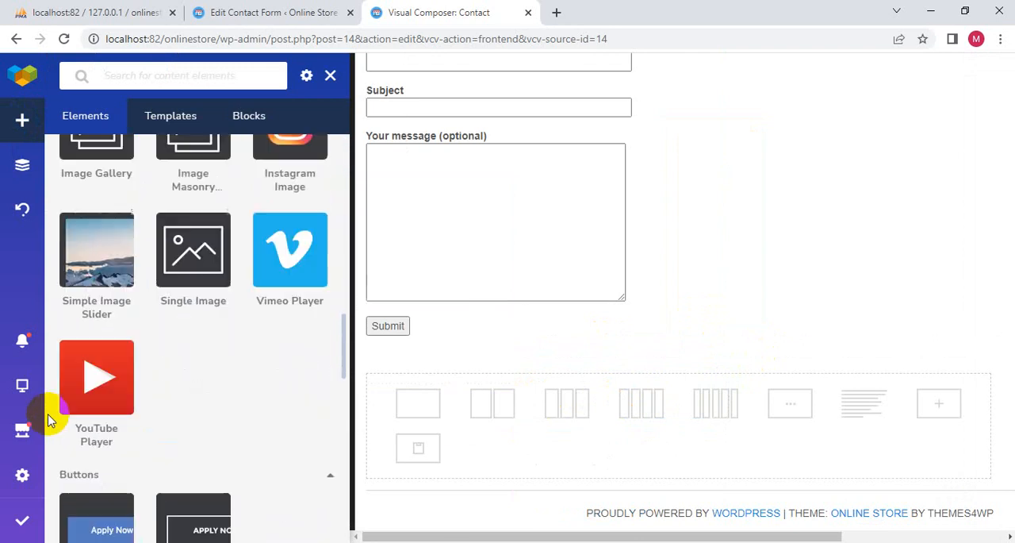
scroll(46, 420, down, 5)
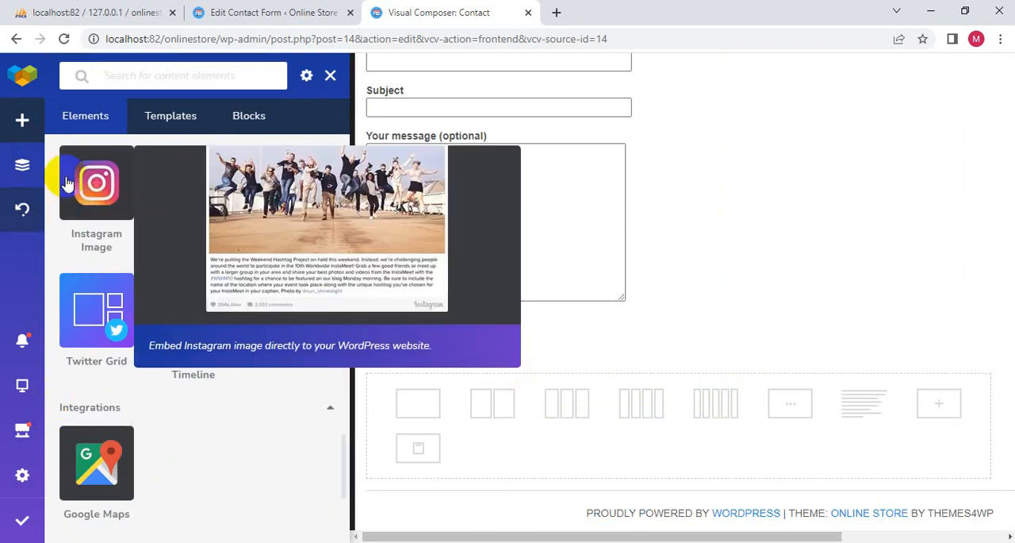
scroll(163, 324, up, 15)
scroll(167, 326, up, 2)
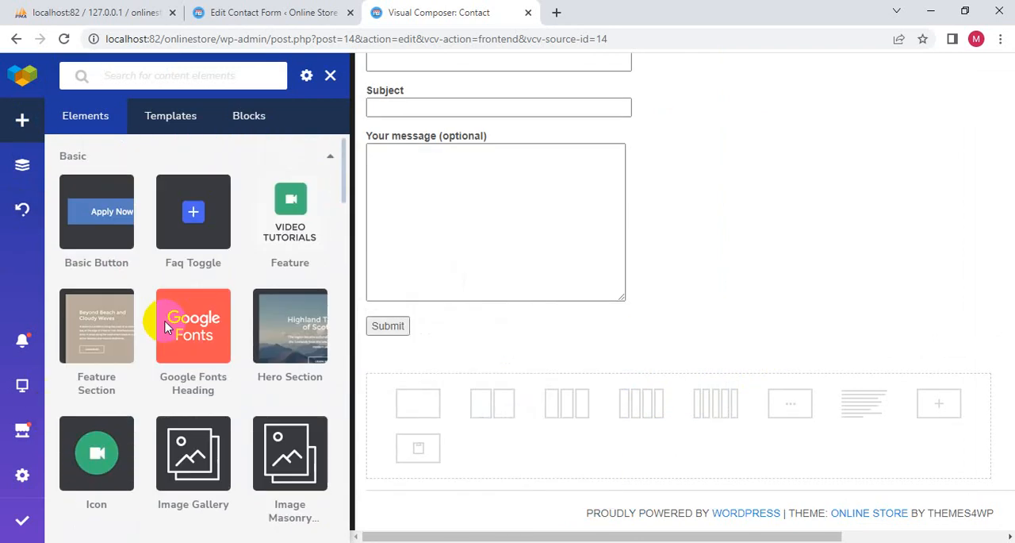
scroll(294, 340, down, 4)
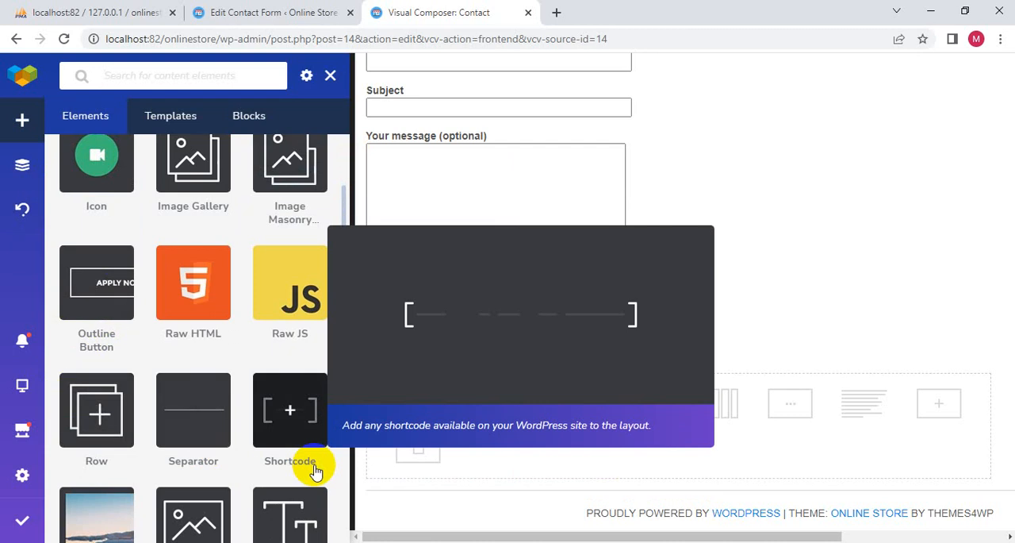
click(287, 411)
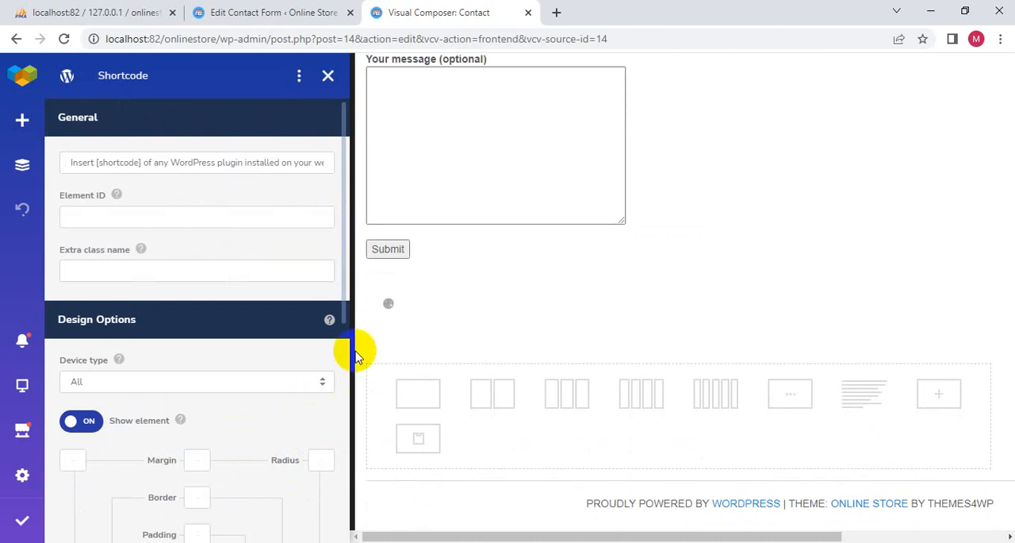
- Remove the Shortcode element from below the contact form
mouse_move(387, 321)
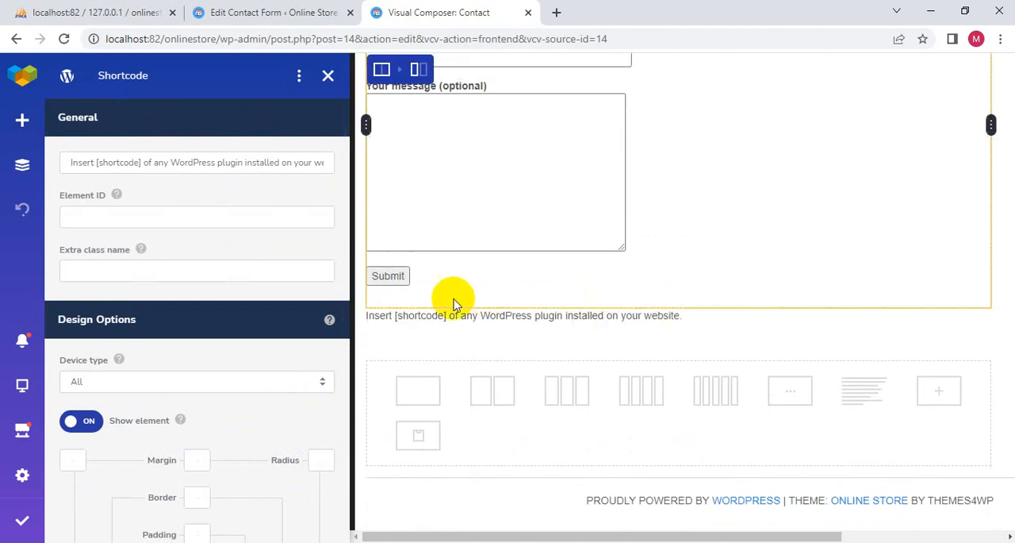
mouse_move(985, 317)
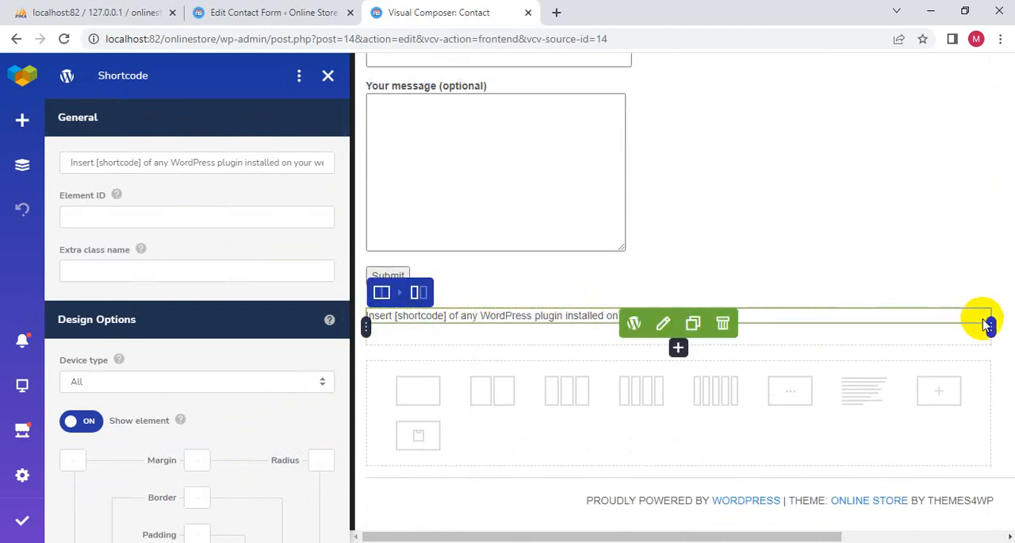
click(725, 323)
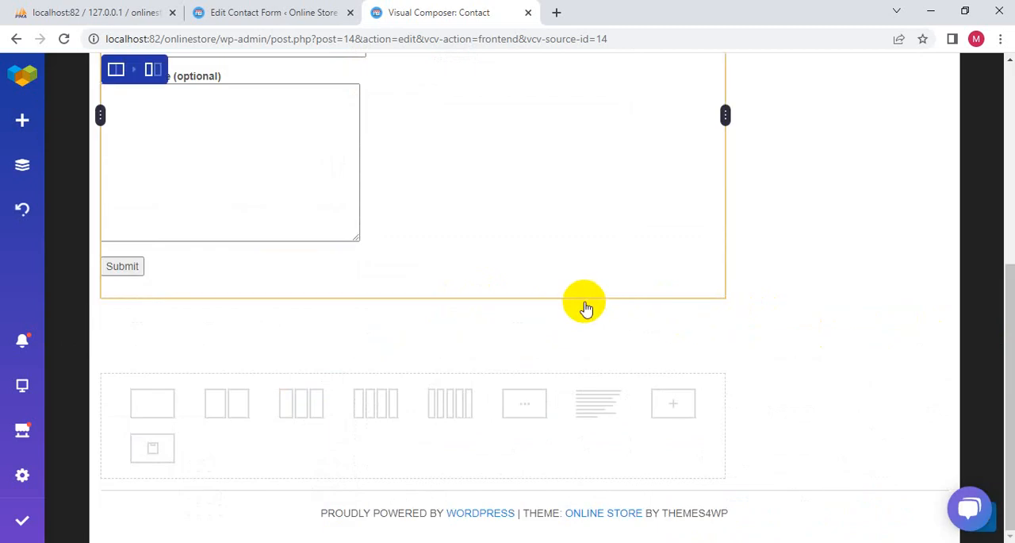
- Increase the spacing on the left side of the contact form's column so the form is indented from the Contact heading
scroll(215, 271, up, 5)
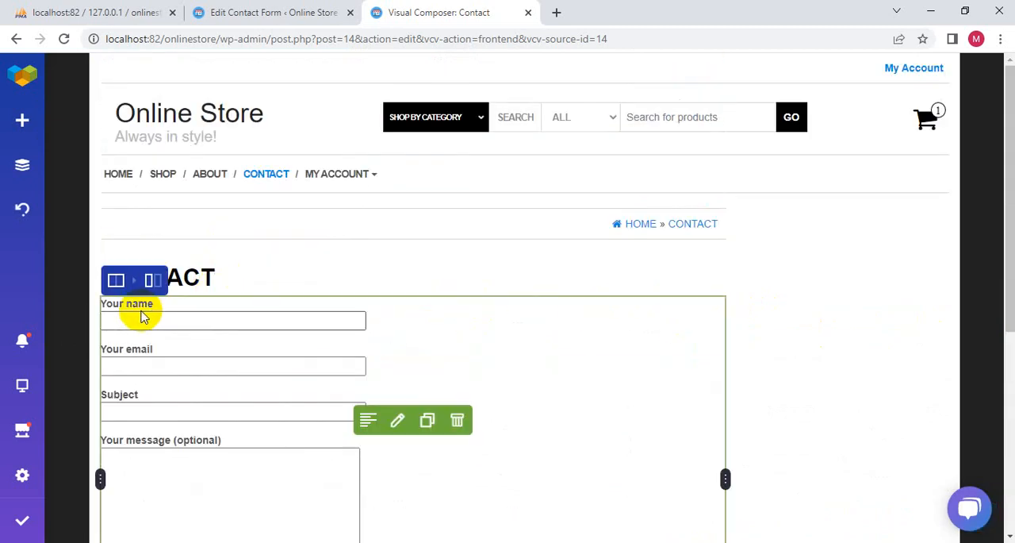
drag(98, 476, 203, 478)
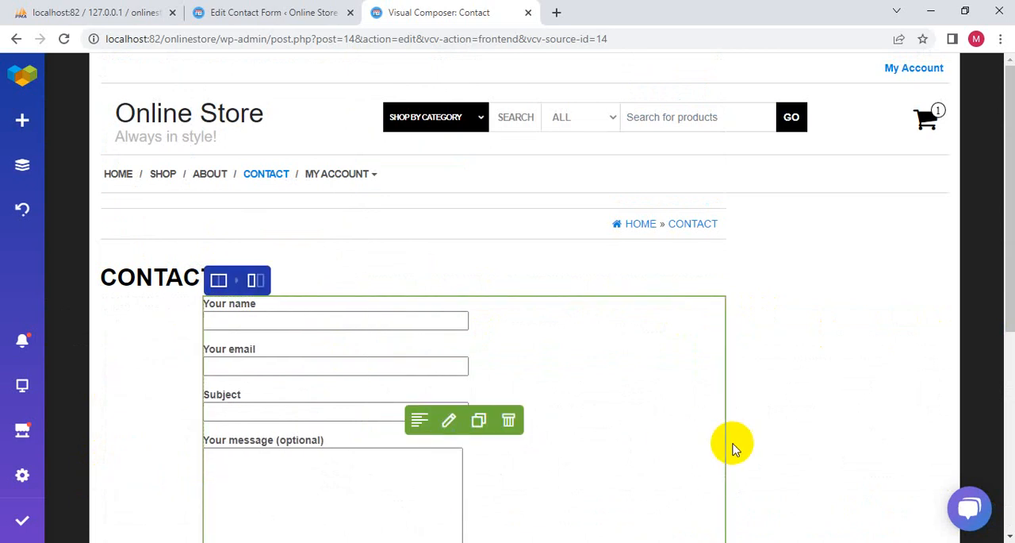
- Increase the spacing on both sides of the contact form's column so it sits centred on the page, and save the page
drag(724, 479, 542, 481)
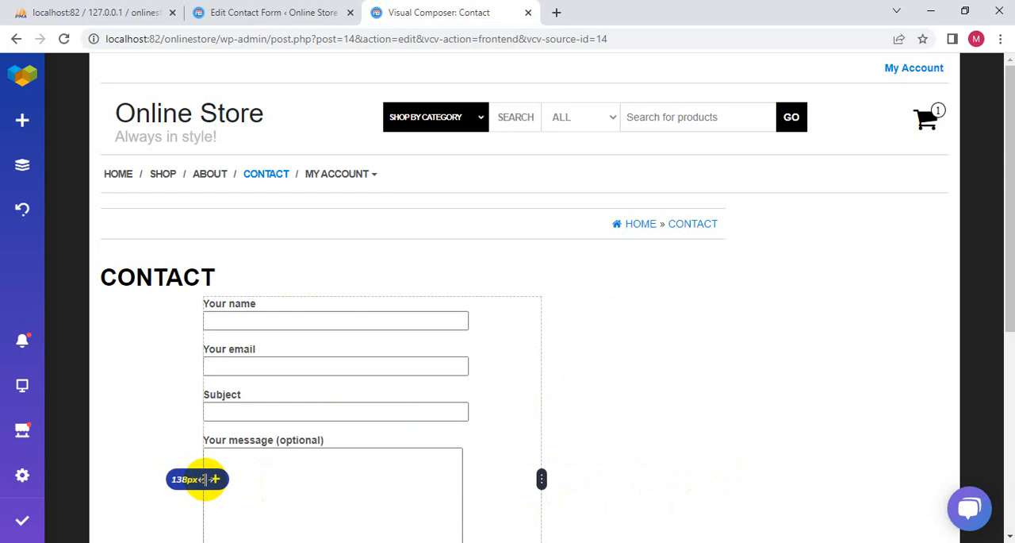
drag(206, 480, 290, 481)
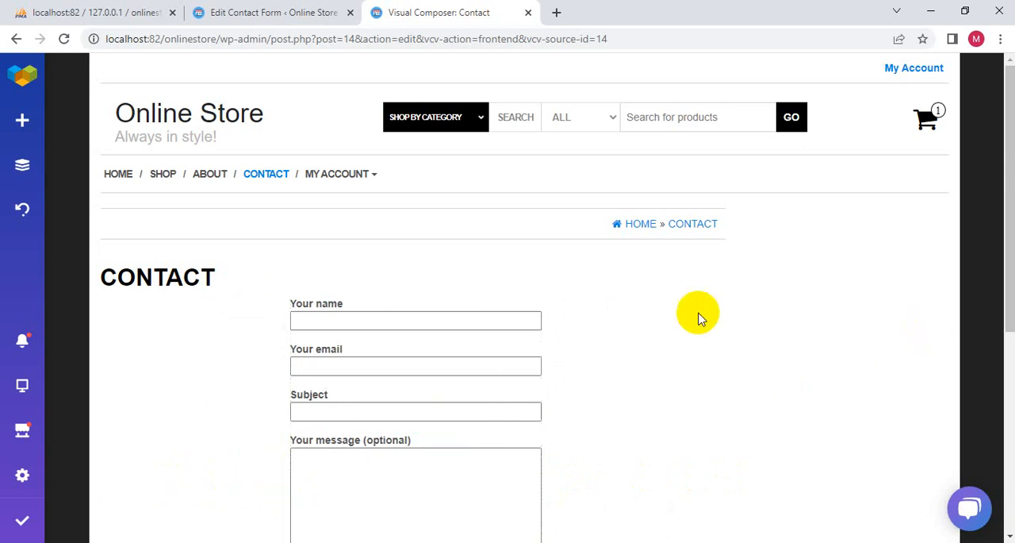
scroll(567, 310, down, 5)
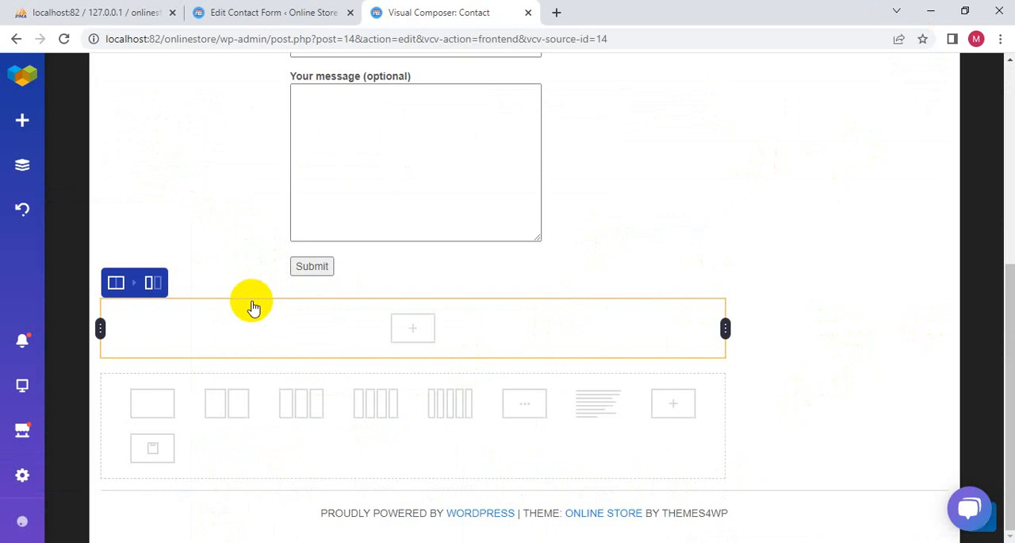
click(22, 476)
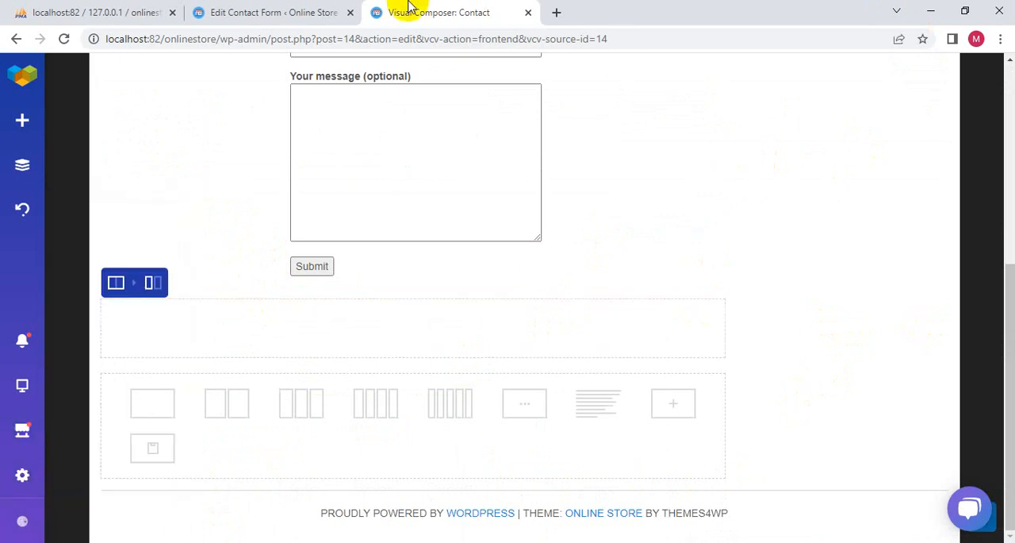
scroll(456, 202, up, 5)
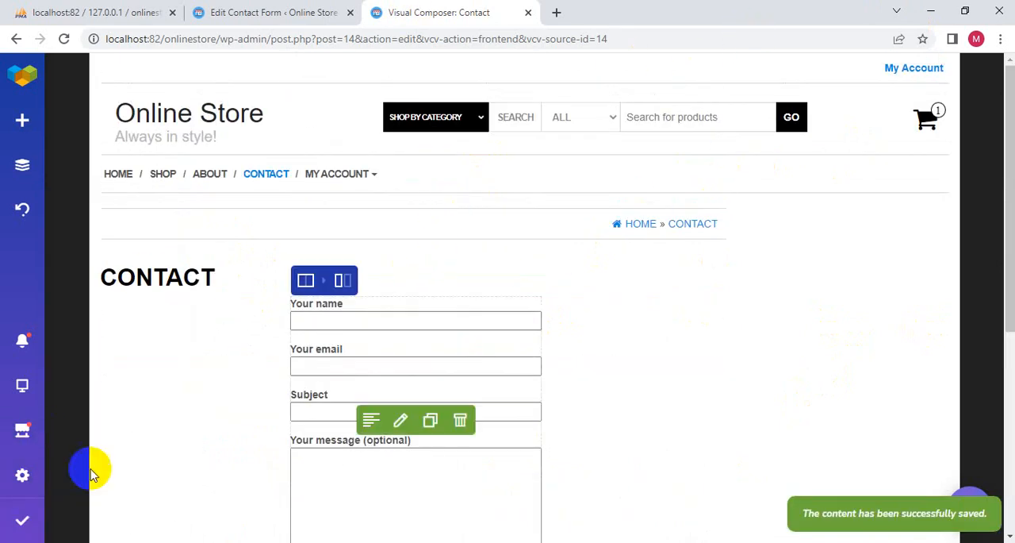
mouse_move(21, 537)
- Switch from the contact form editor to the store's live site and open its Contact page
click(236, 16)
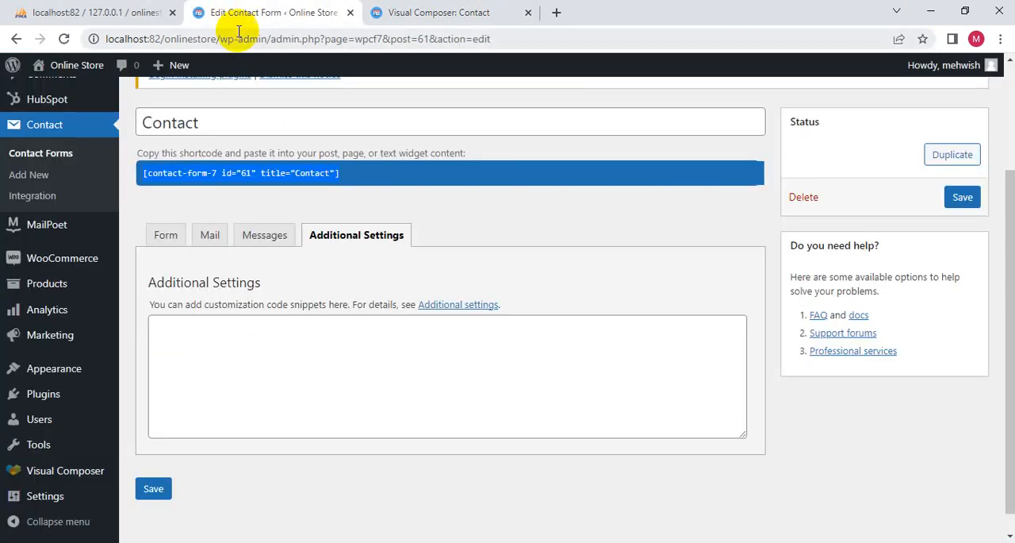
mouse_move(97, 70)
click(52, 93)
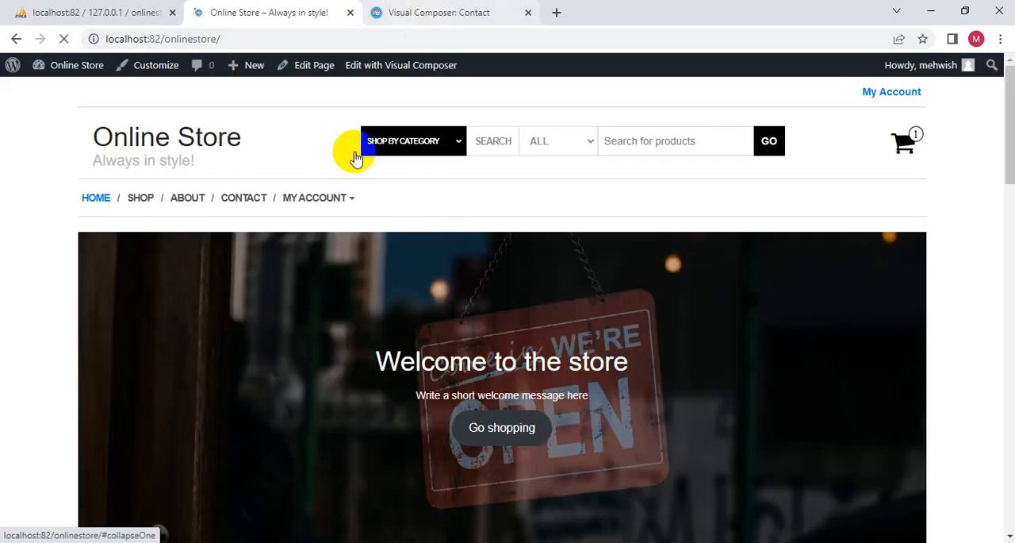
mouse_move(333, 201)
click(258, 200)
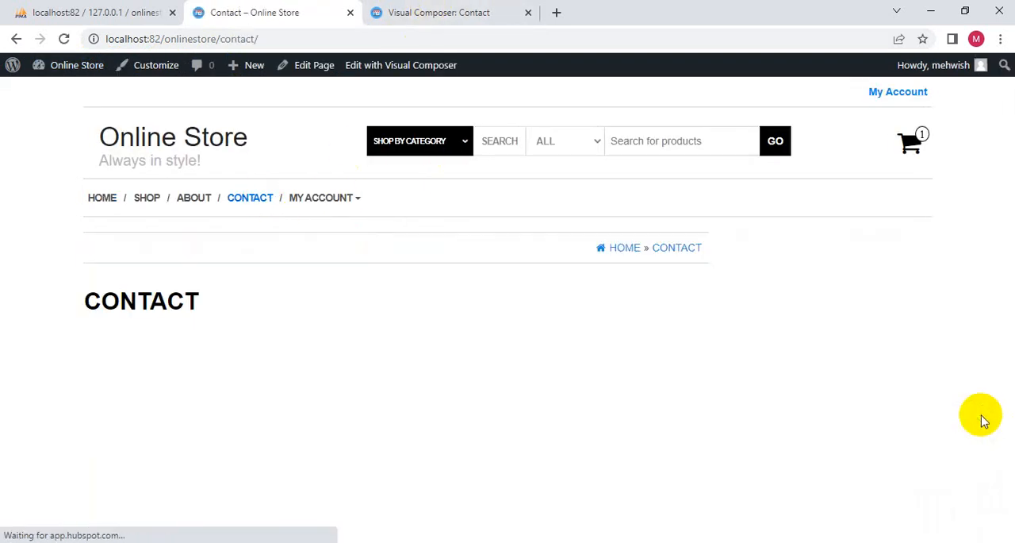
- Shrink the browser window to phone width, dismiss the chat greeting, and check the contact form's display before restoring the full-size window
click(965, 11)
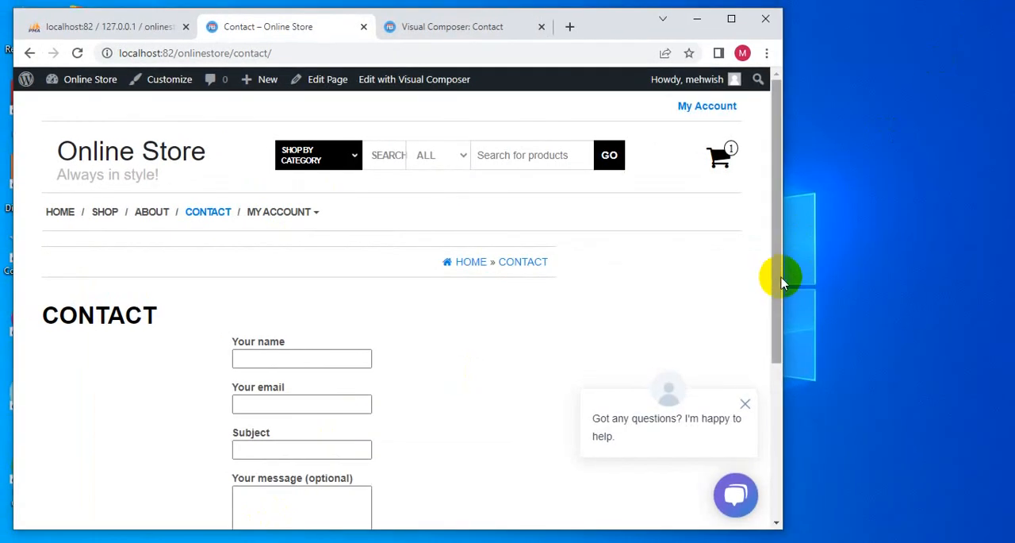
drag(782, 277, 4, 255)
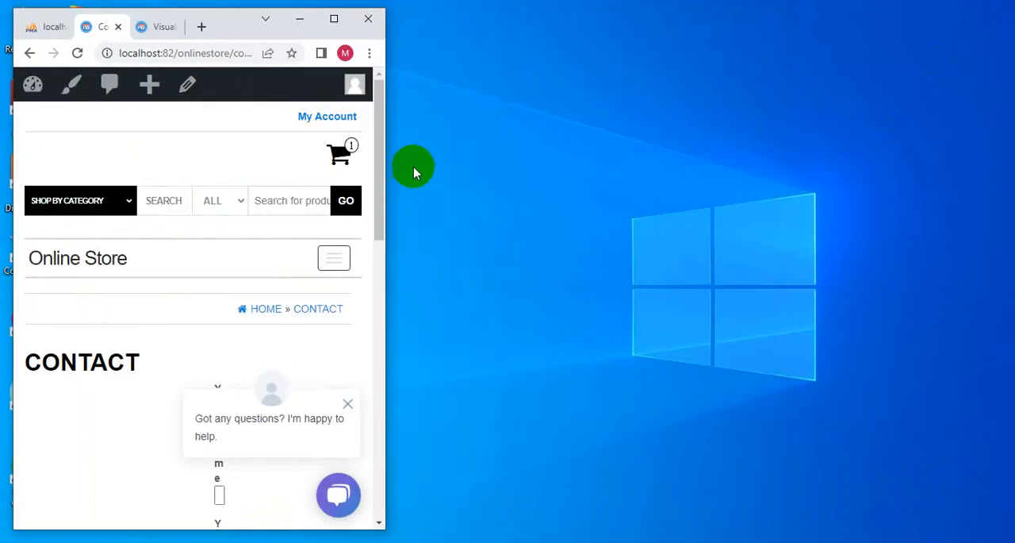
click(349, 407)
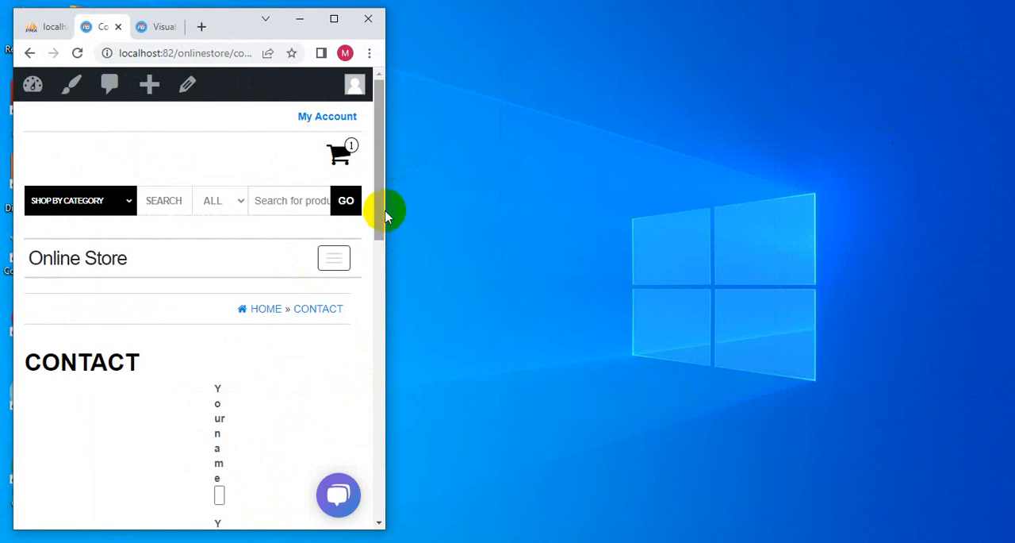
drag(380, 210, 374, 515)
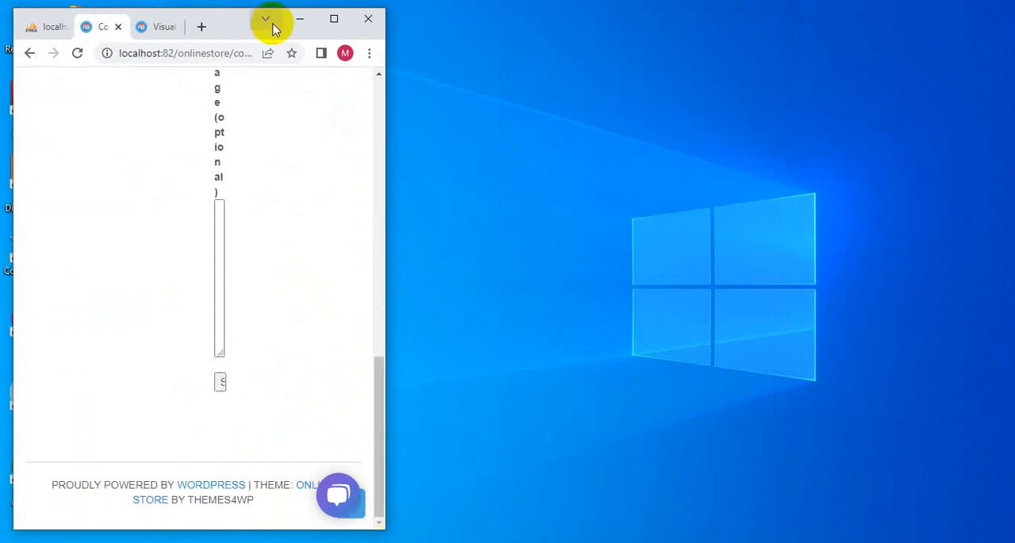
click(334, 19)
- Return to the Visual Composer page and revert the side spacing of the contact form's column so it spans the full content width
click(447, 14)
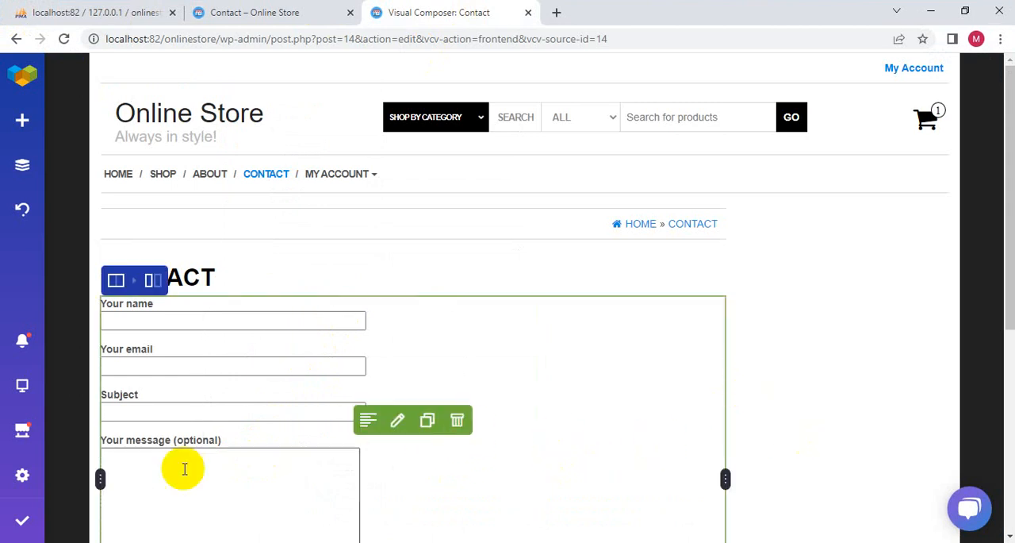
click(22, 209)
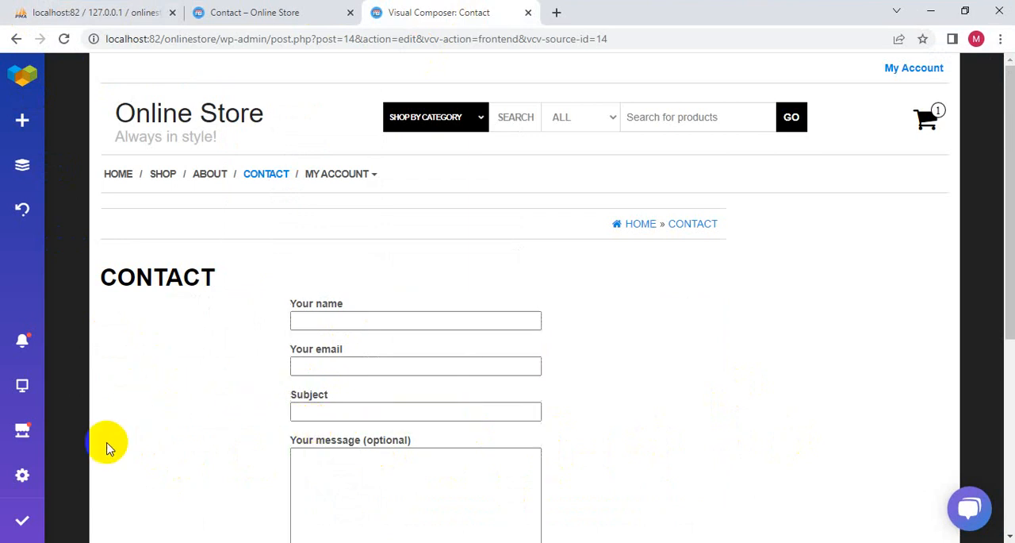
click(212, 316)
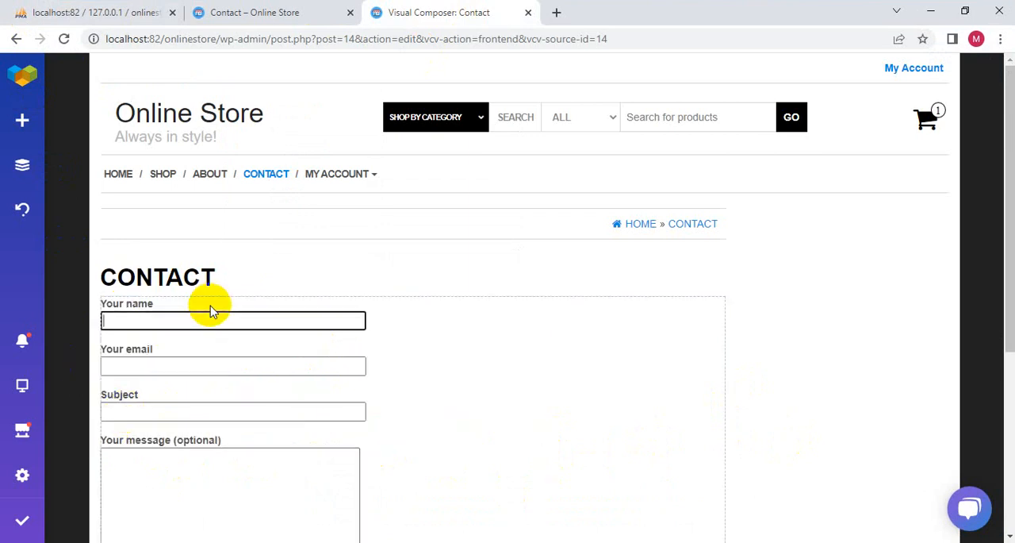
- Open the Contact page's options and review the available page layouts, templates and parent page choices
click(21, 169)
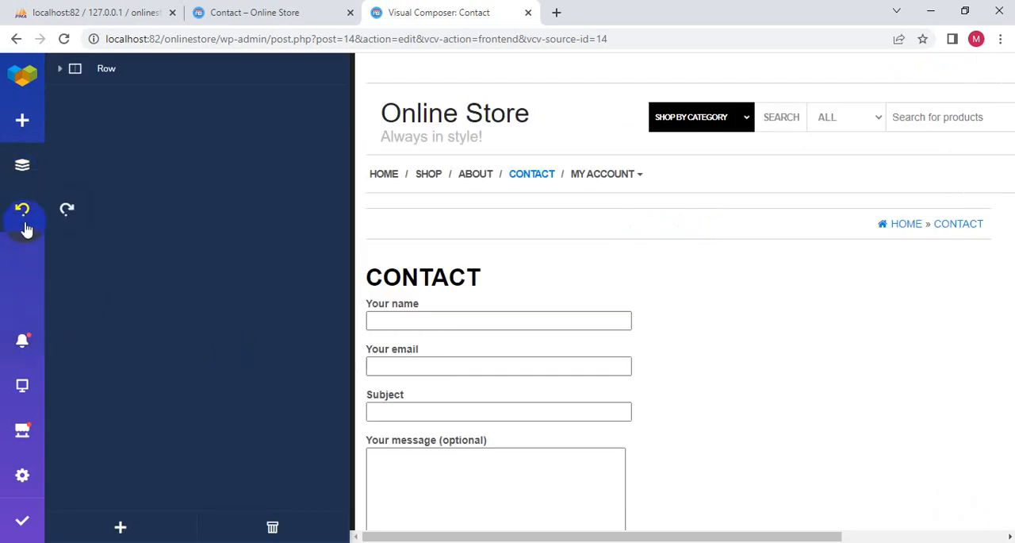
click(427, 299)
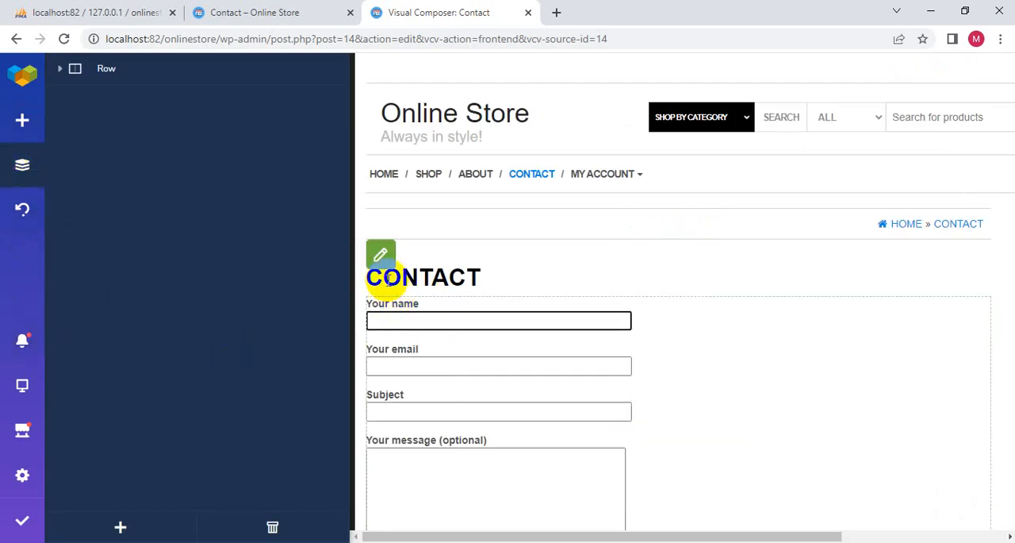
click(381, 257)
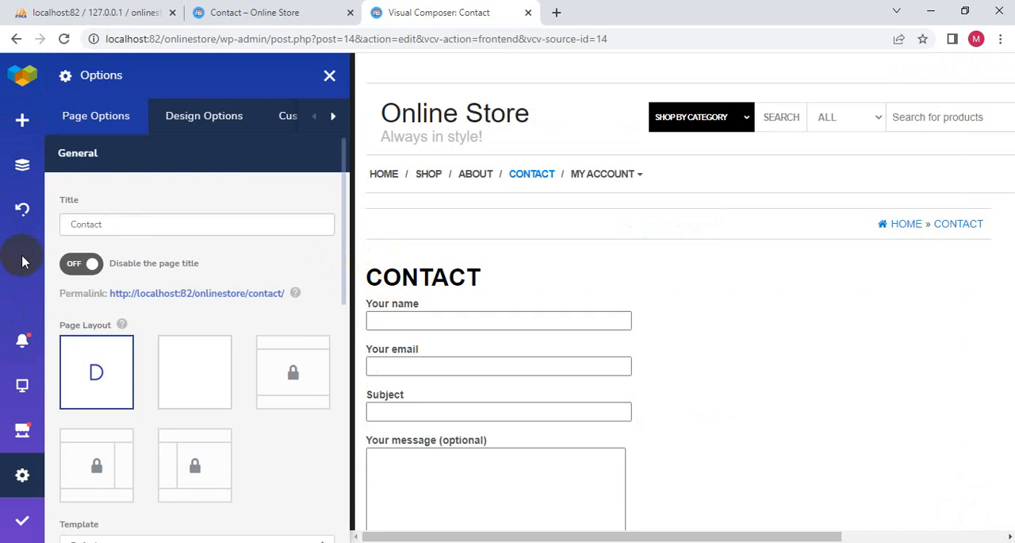
scroll(272, 465, down, 2)
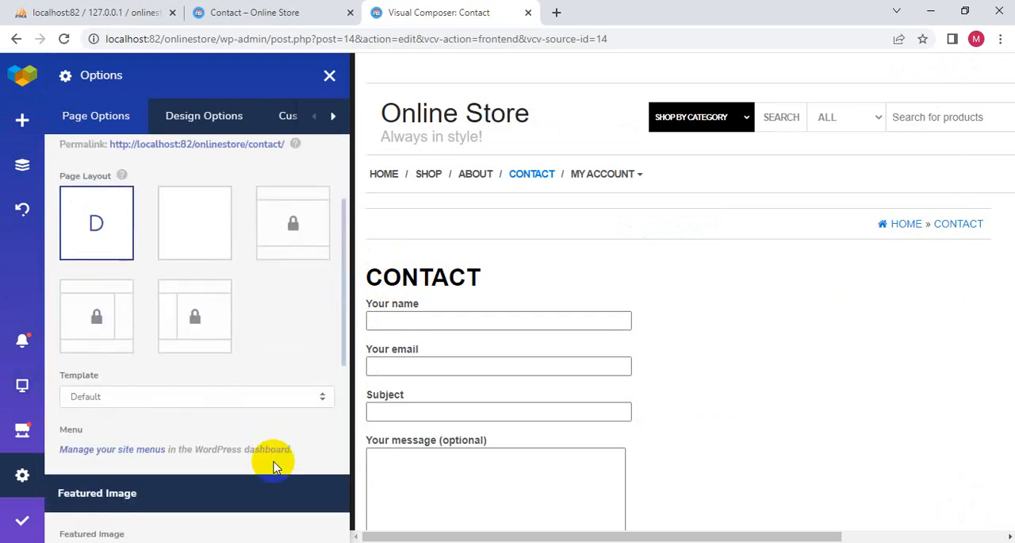
scroll(172, 385, down, 6)
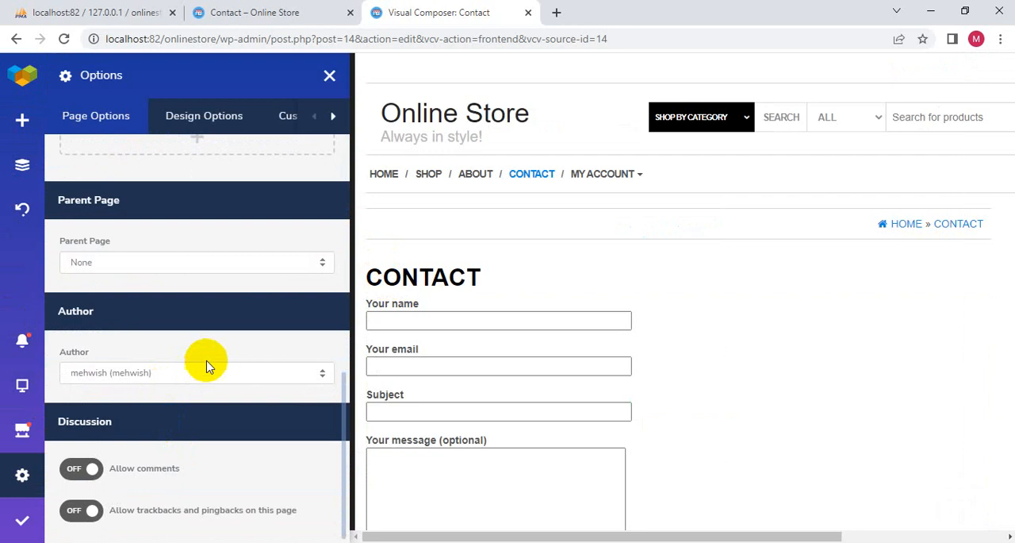
click(200, 268)
click(200, 269)
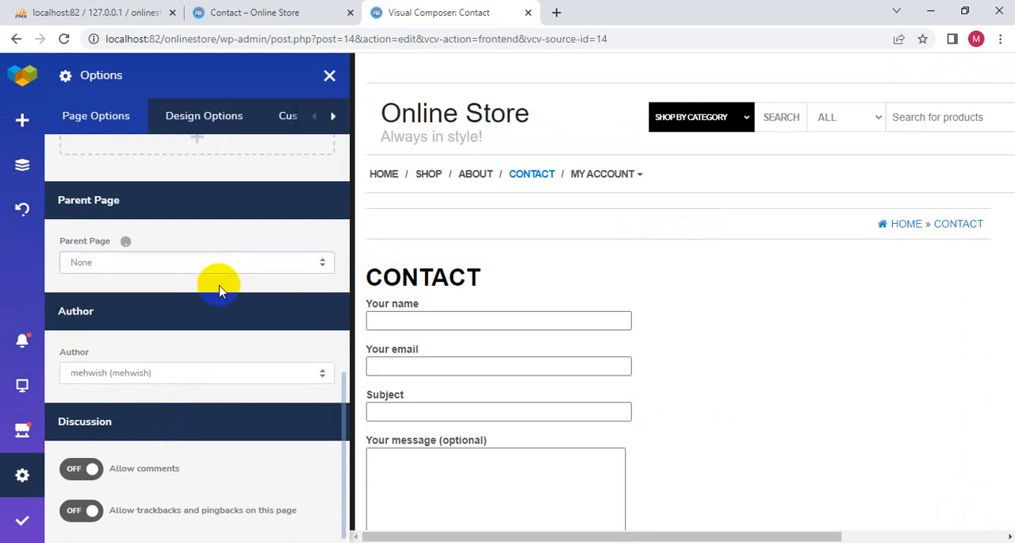
scroll(222, 285, up, 5)
click(228, 348)
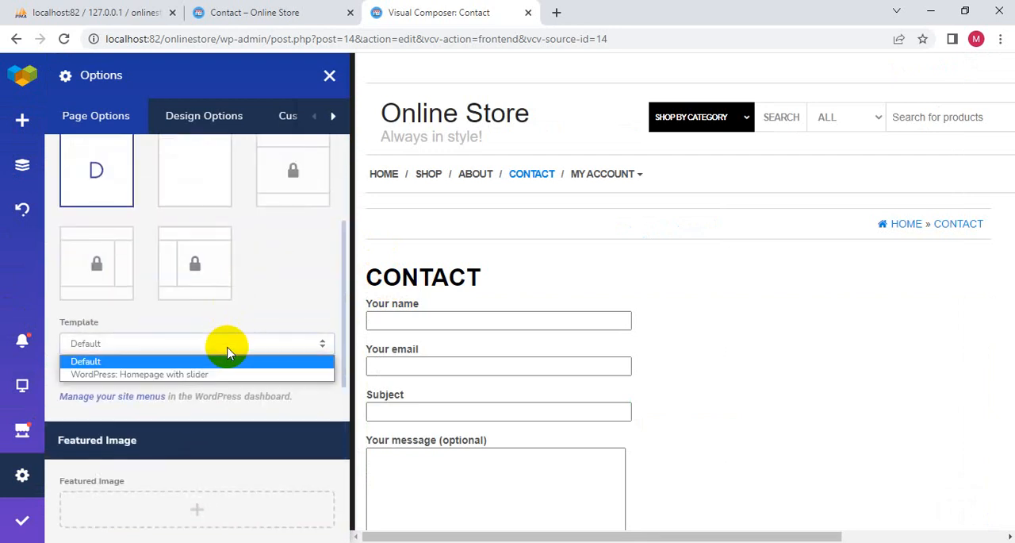
click(227, 349)
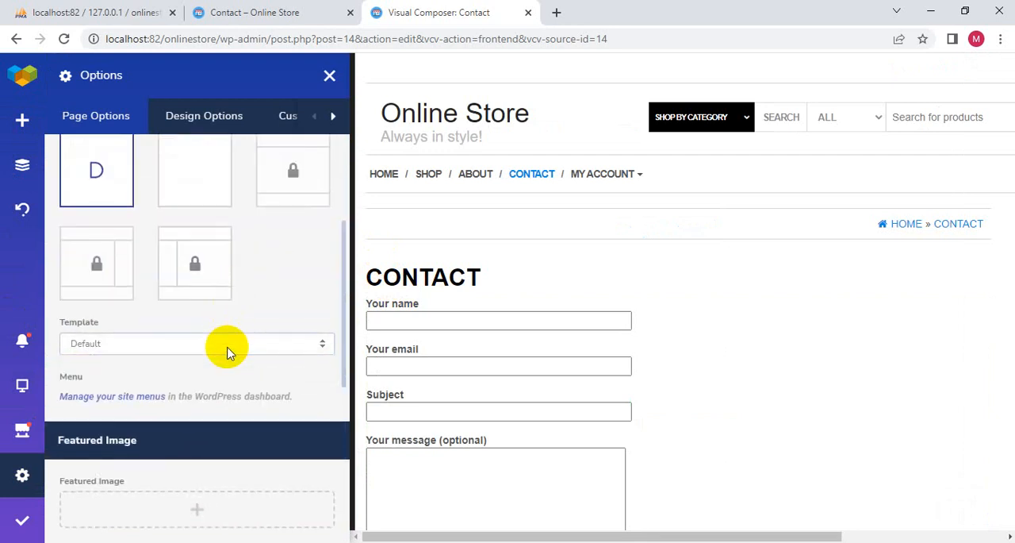
scroll(228, 353, up, 3)
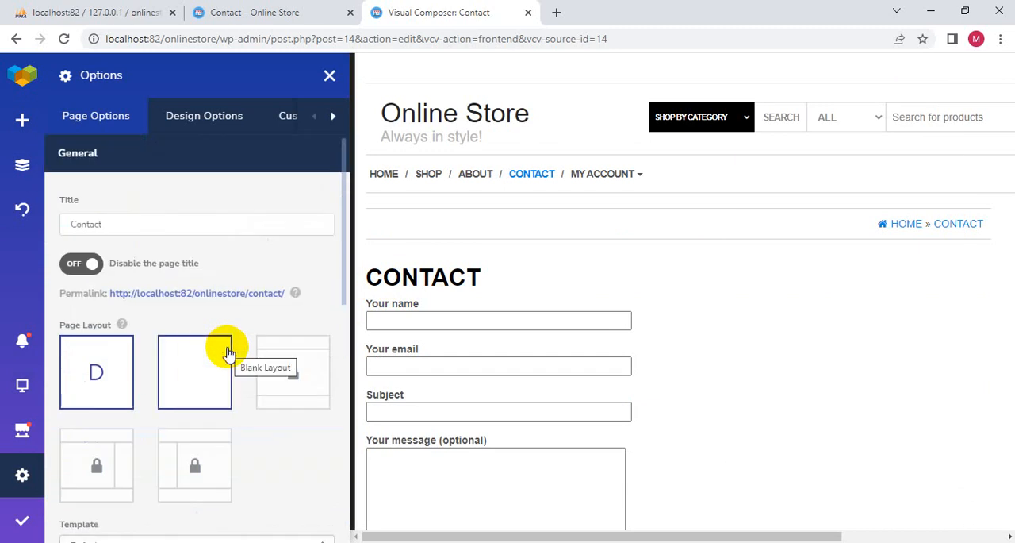
- Turn comments on and back off in the Contact page's discussion options, and check the author choices
scroll(228, 353, down, 10)
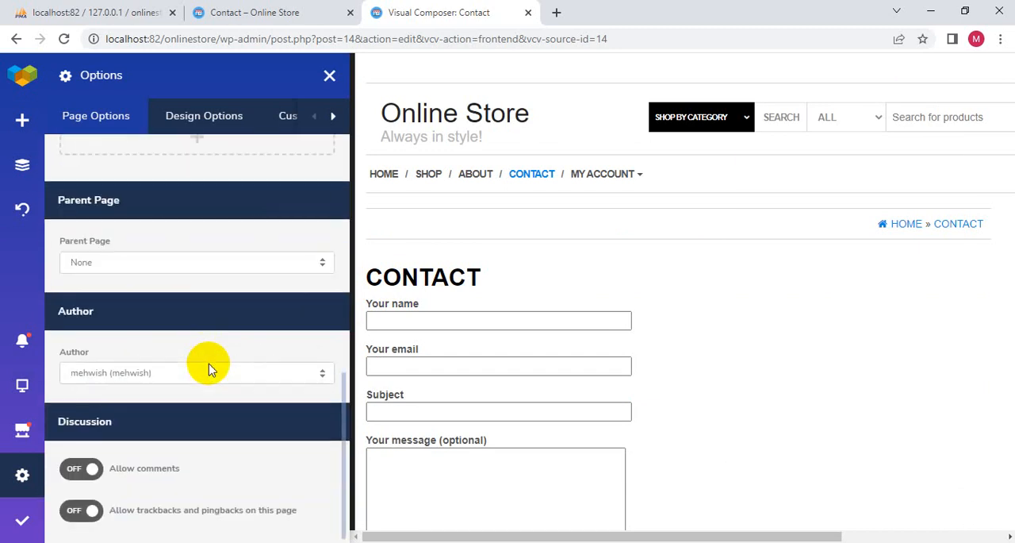
click(65, 469)
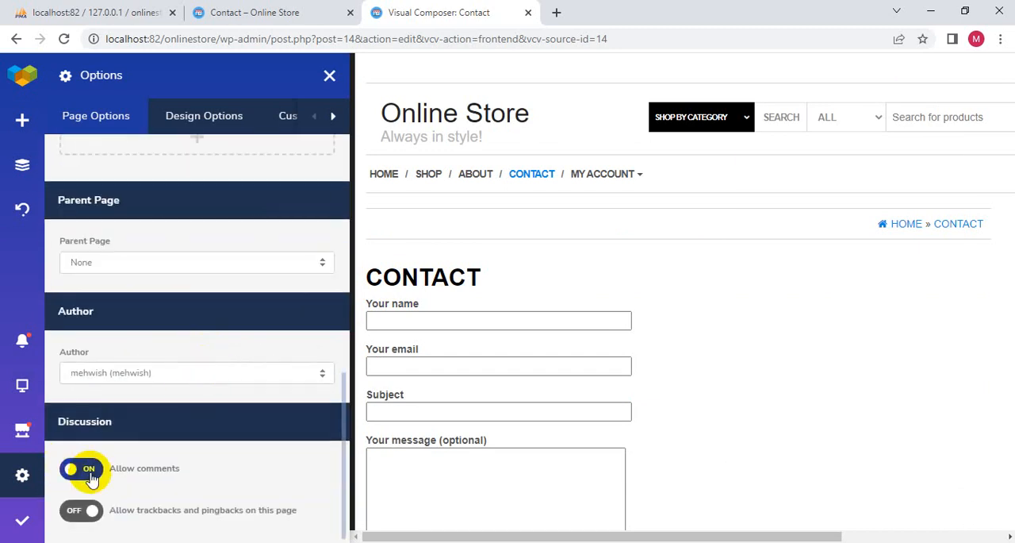
click(89, 471)
click(91, 512)
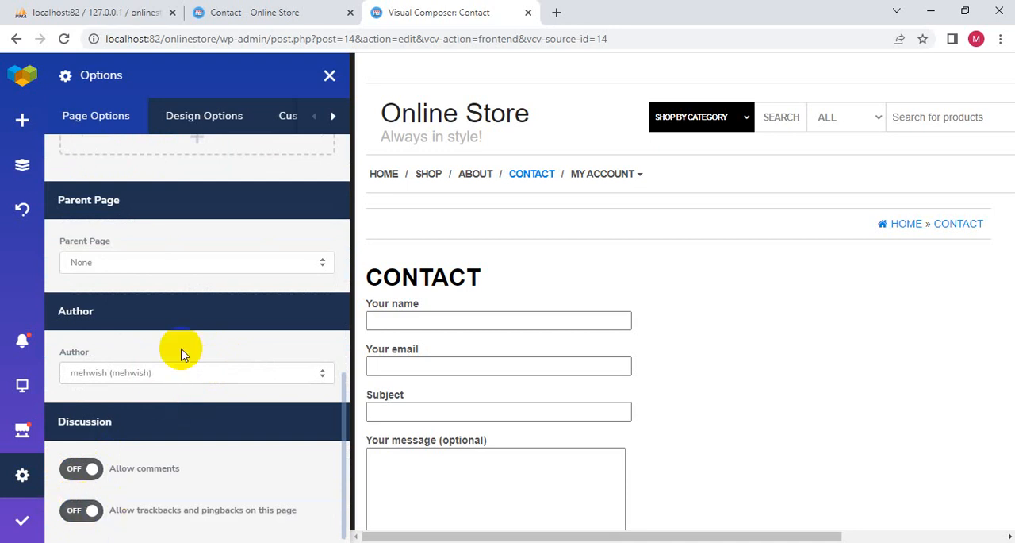
click(206, 374)
click(207, 374)
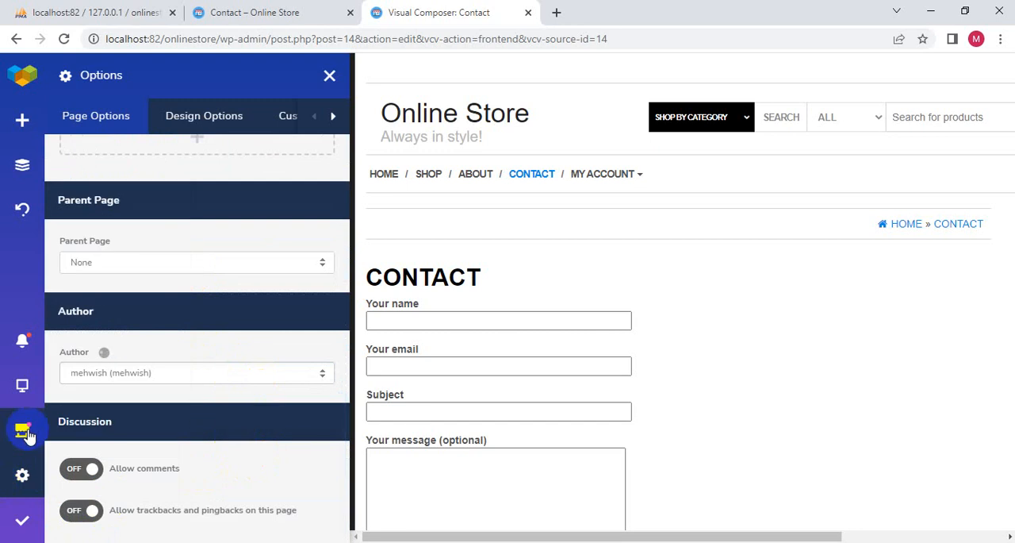
scroll(291, 368, up, 8)
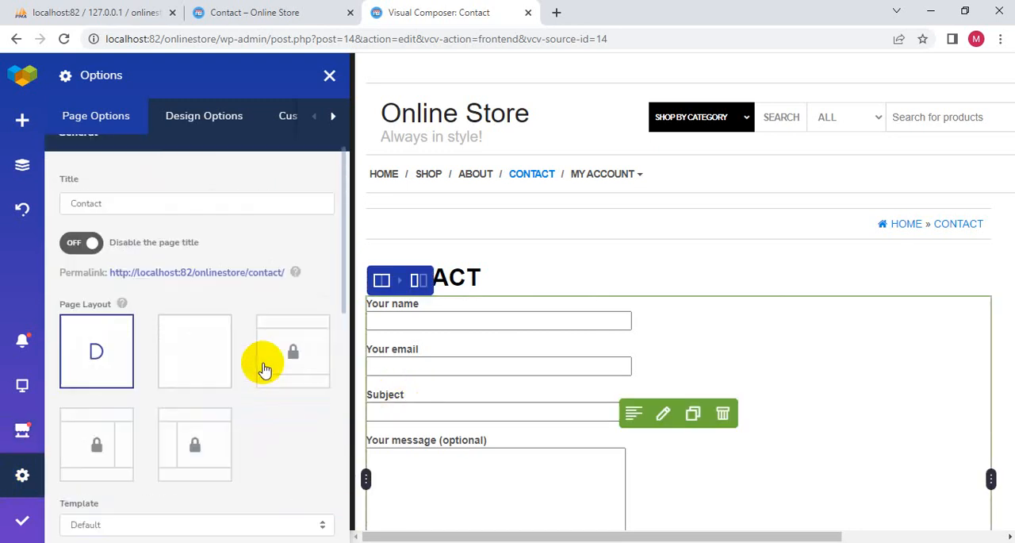
- Cut the shortcode [contact-form-7 id="62" title="Contact"] out of the text block and delete the emptied block
click(664, 413)
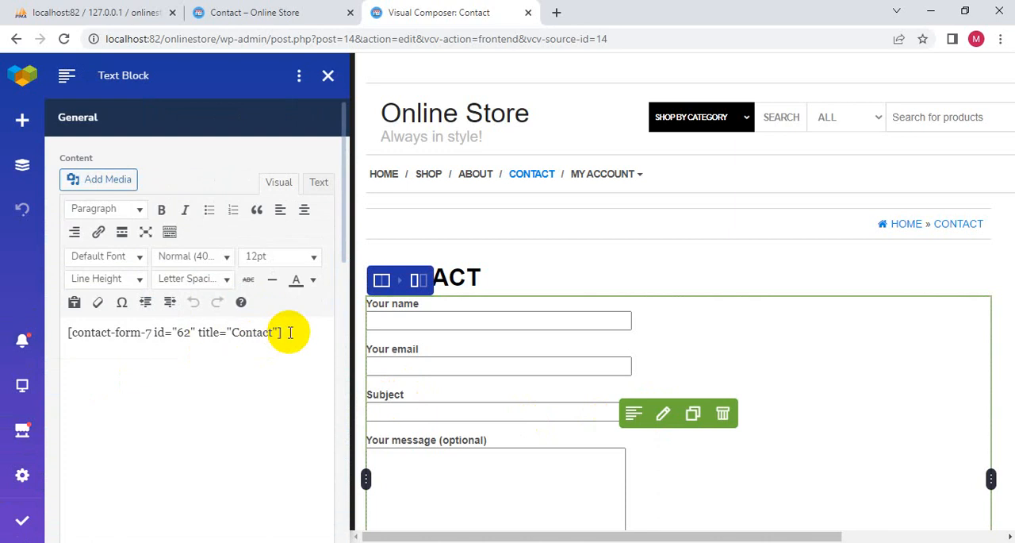
drag(284, 332, 68, 334)
mouse_move(45, 345)
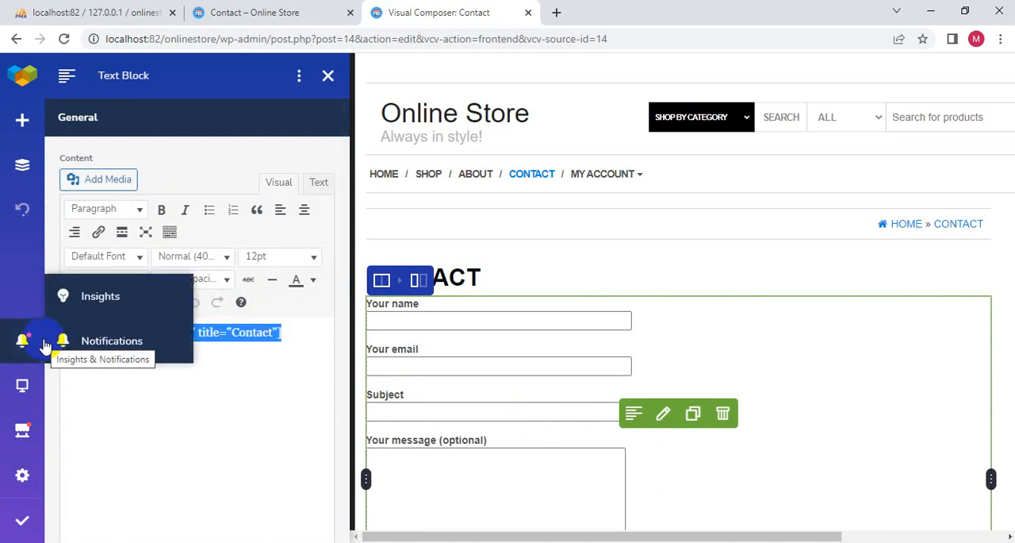
right_click(204, 333)
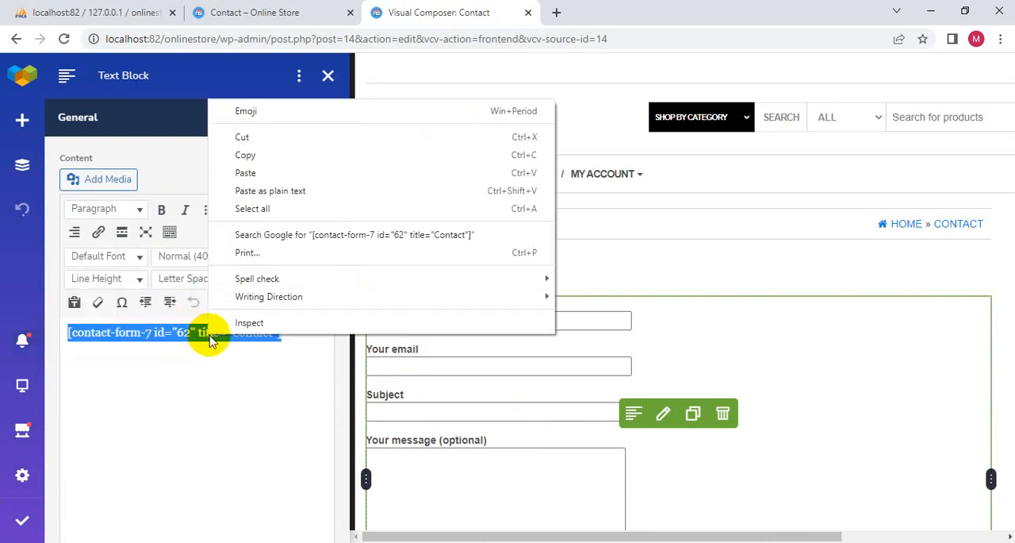
click(246, 136)
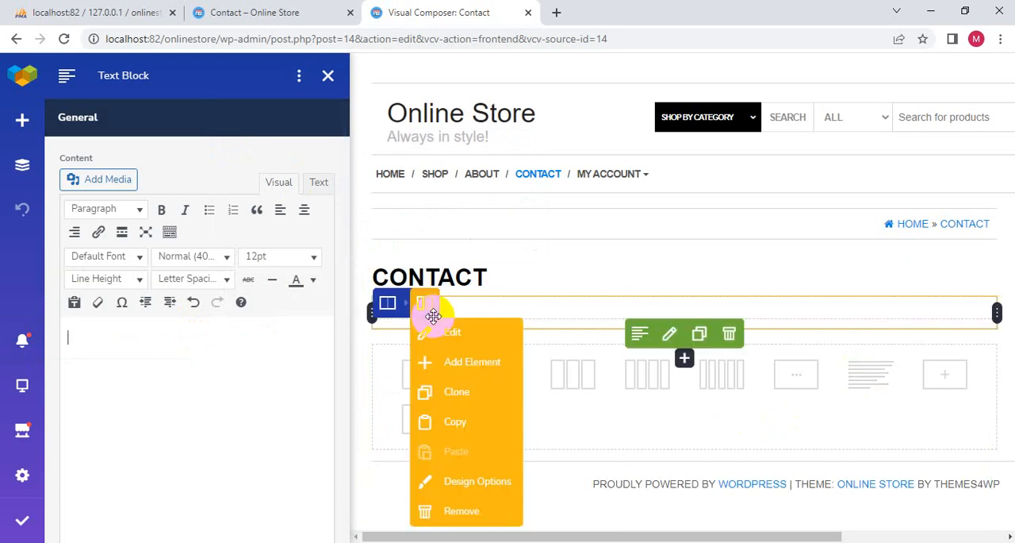
click(728, 334)
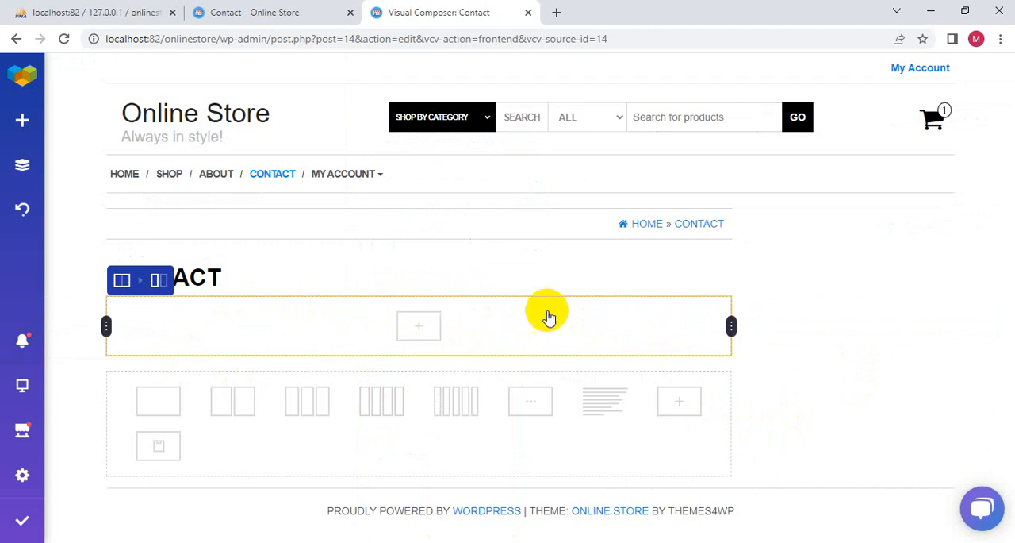
- Remove the empty row beneath the Contact heading and add a two-column row in its place
mouse_move(123, 279)
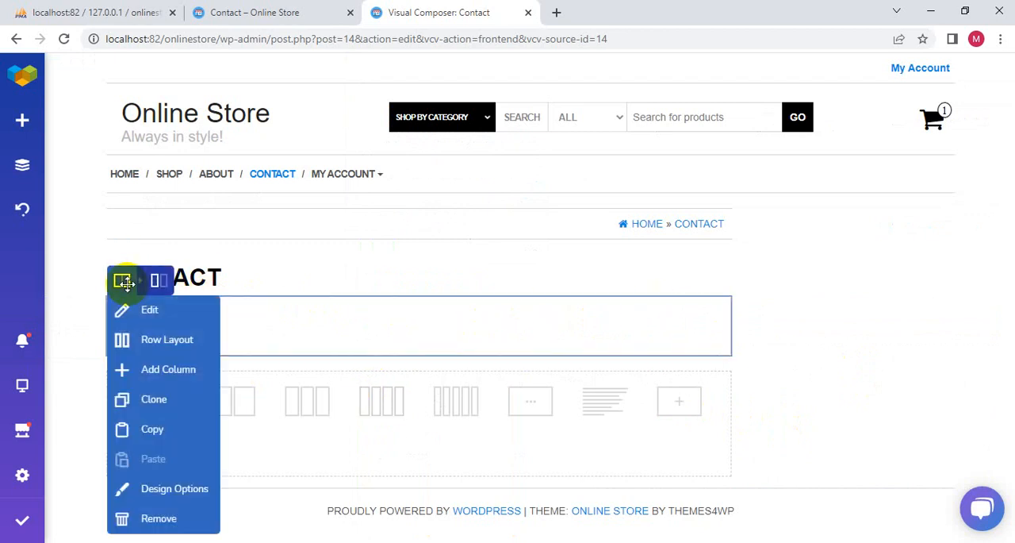
click(121, 518)
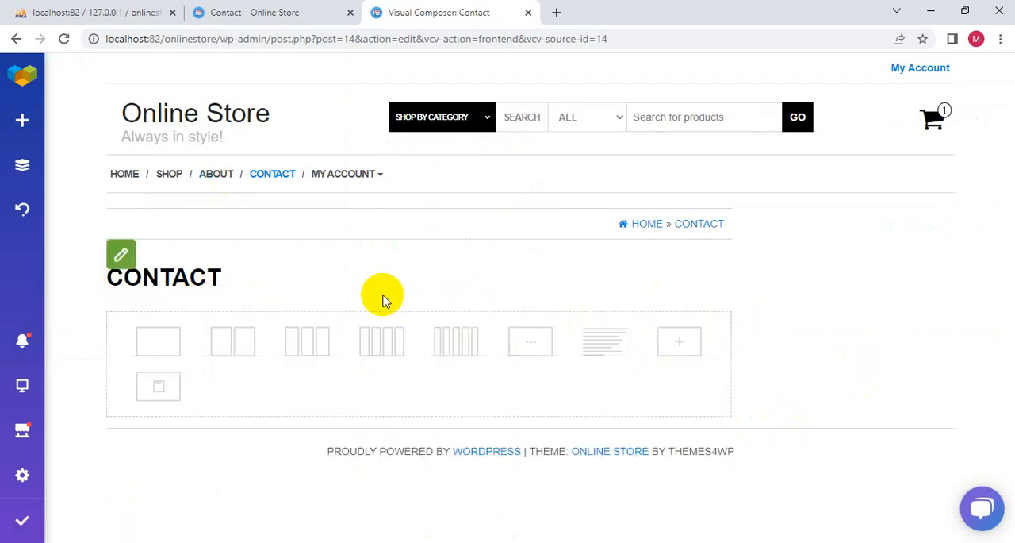
click(238, 342)
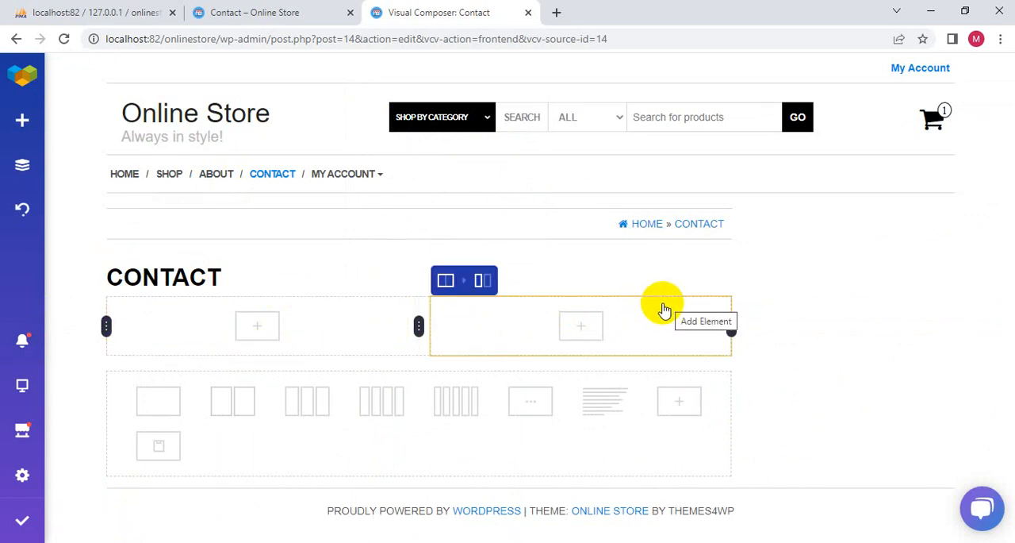
- Insert a Shortcode element in the row's second column and try to resize the columns with their divider
click(581, 328)
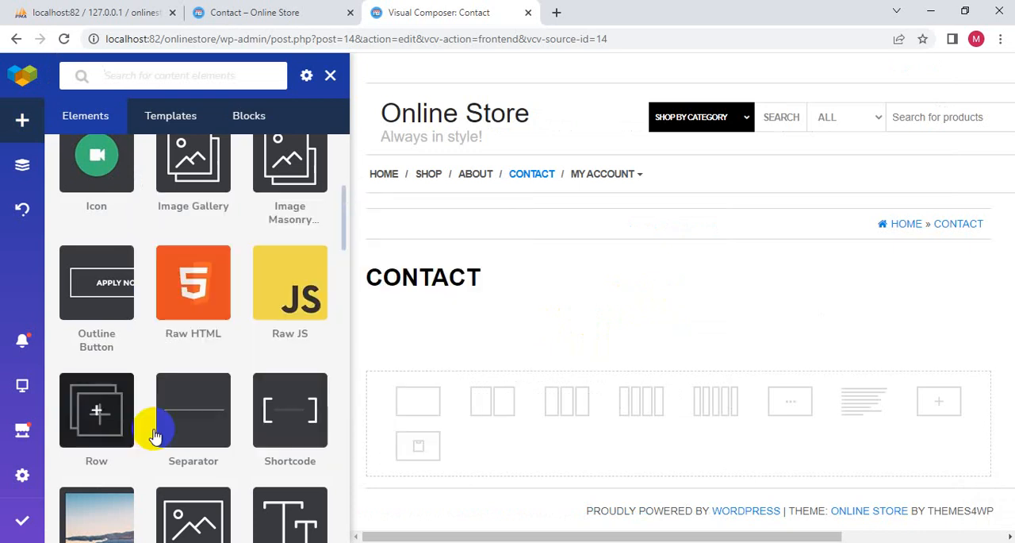
mouse_move(277, 435)
click(331, 427)
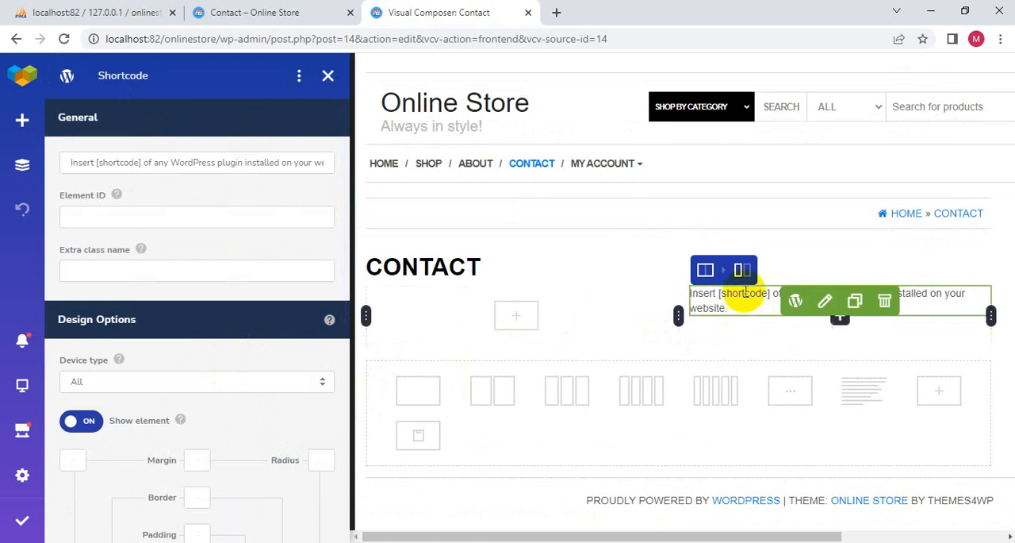
click(745, 307)
mouse_move(727, 308)
mouse_down()
mouse_move(693, 287)
mouse_move(730, 308)
mouse_up()
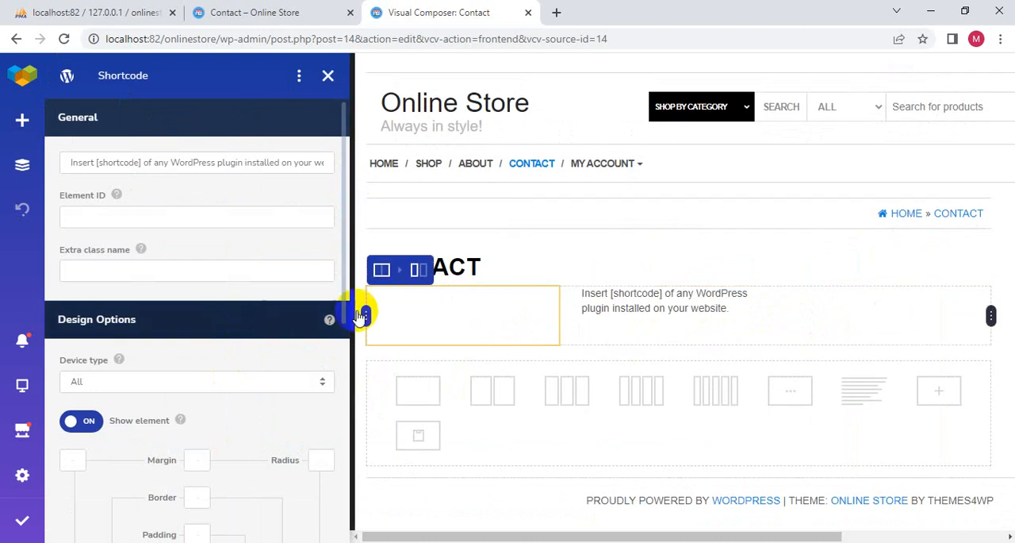
- Open the settings of the row holding the Shortcode element and check its layout
mouse_move(596, 273)
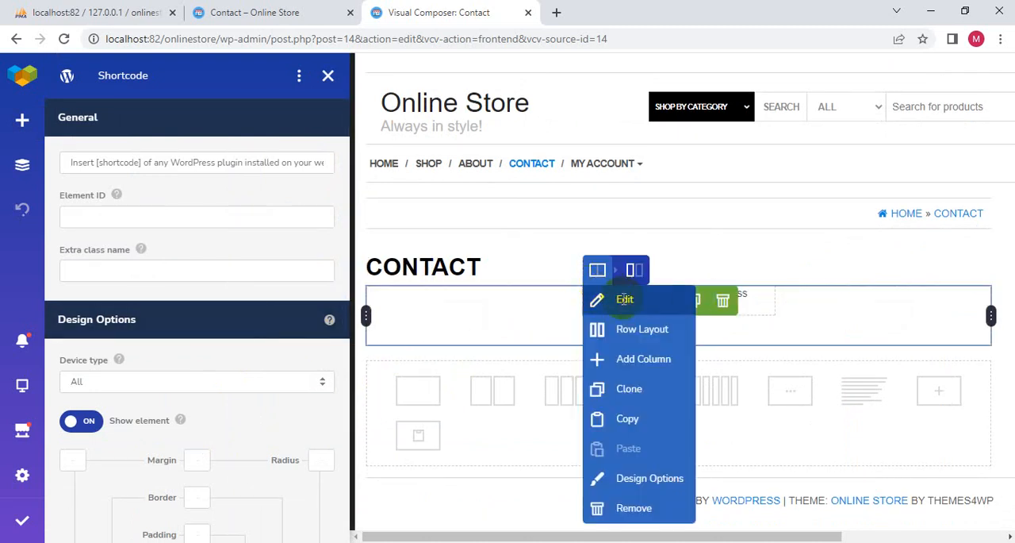
click(625, 299)
key(ctrl+plus)
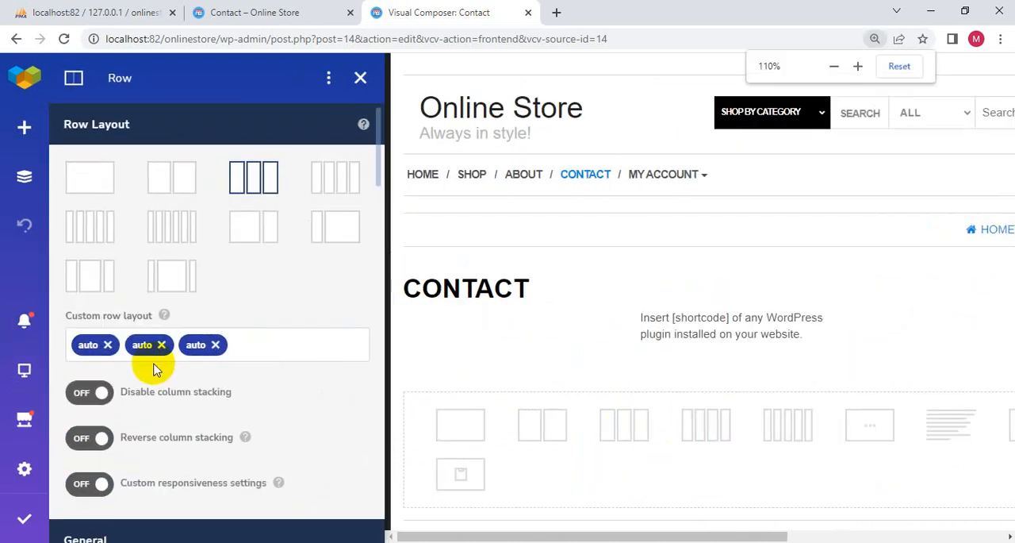
scroll(156, 367, up, 4)
scroll(212, 302, down, 9)
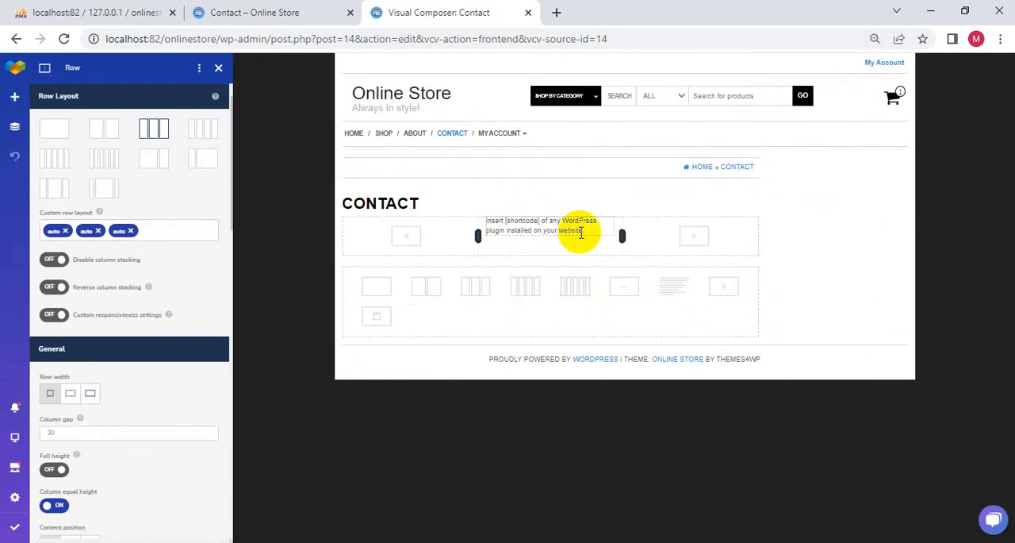
- Try to adjust the width of the Shortcode element's column, and remove the whole row
key(ctrl+a)
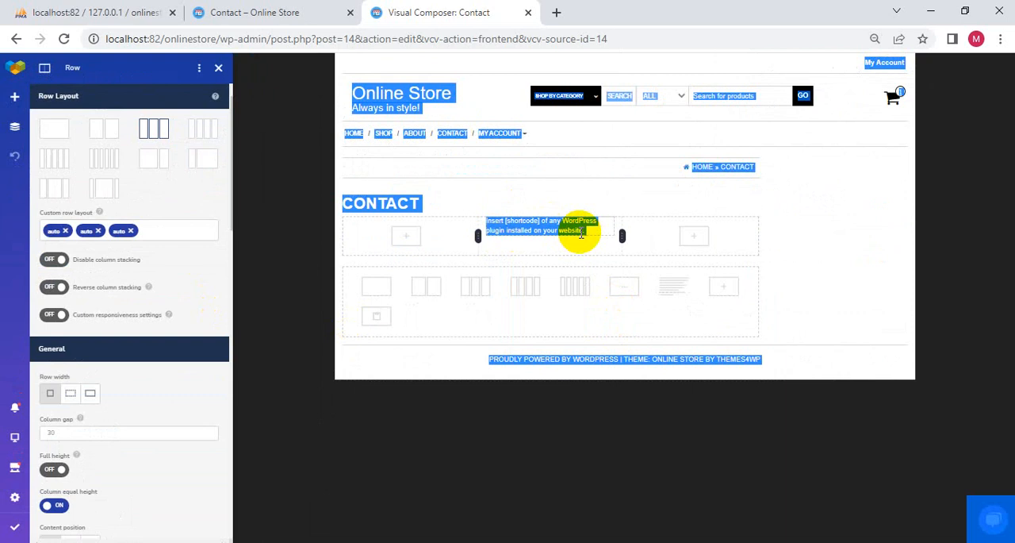
mouse_move(573, 224)
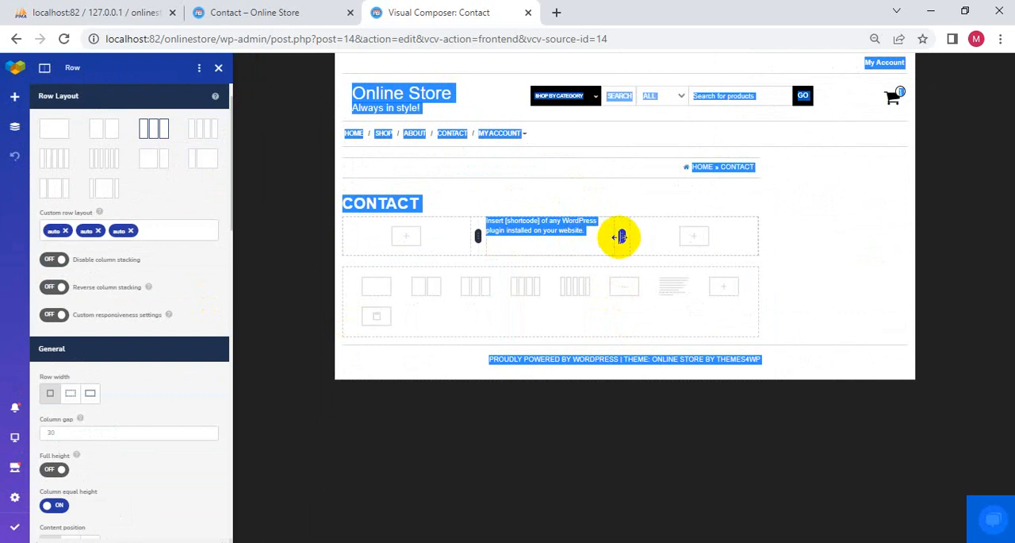
drag(626, 236, 627, 237)
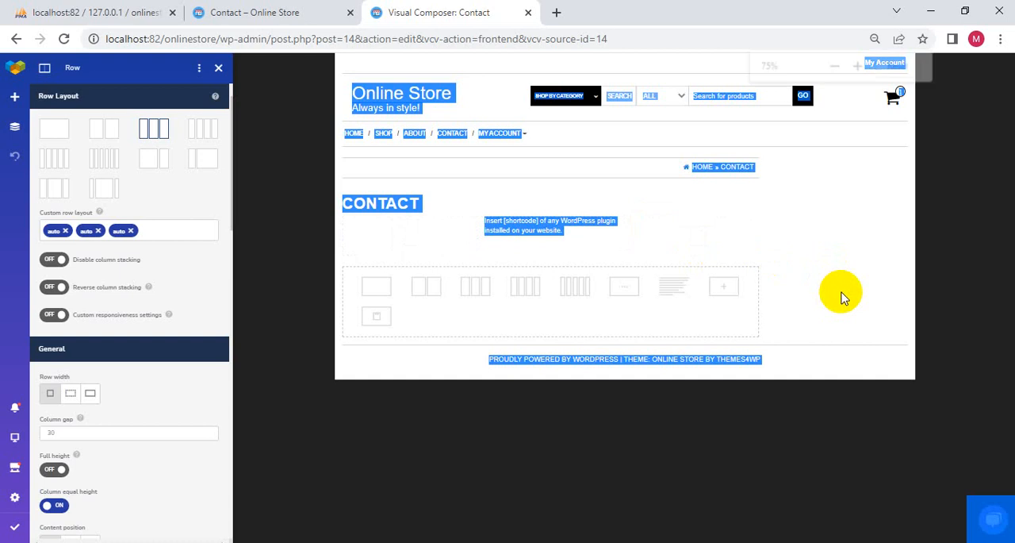
key(ctrl+plus)
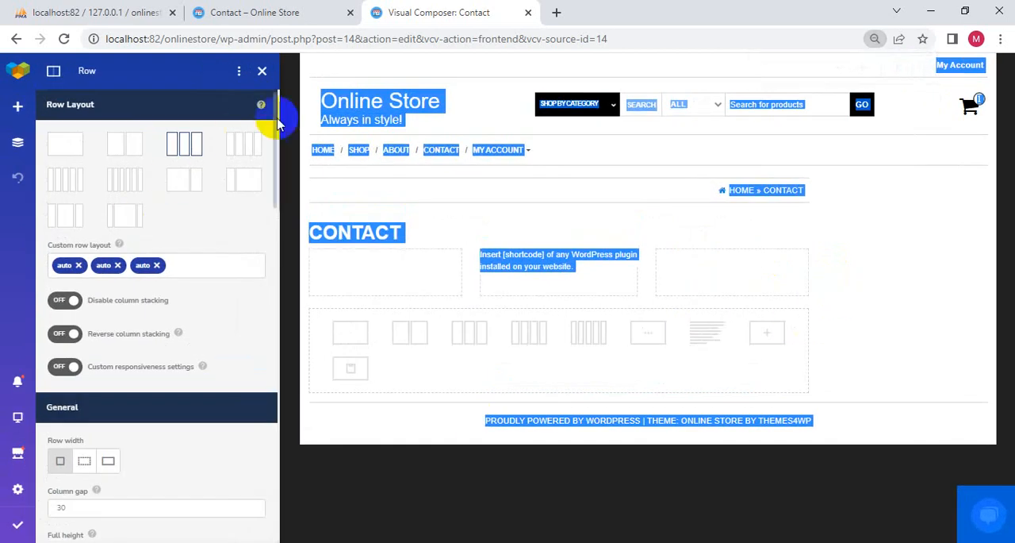
drag(647, 270, 641, 269)
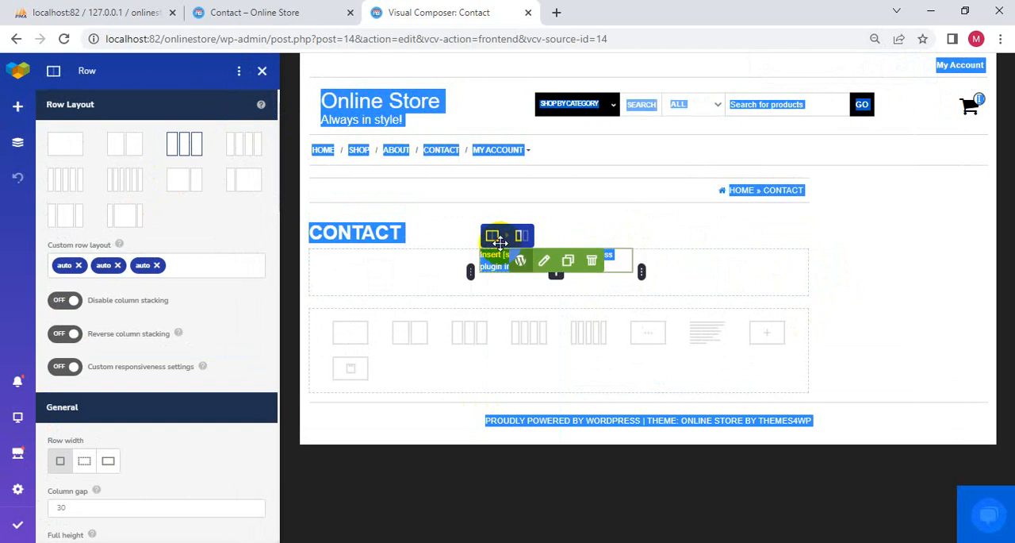
mouse_move(490, 236)
click(505, 424)
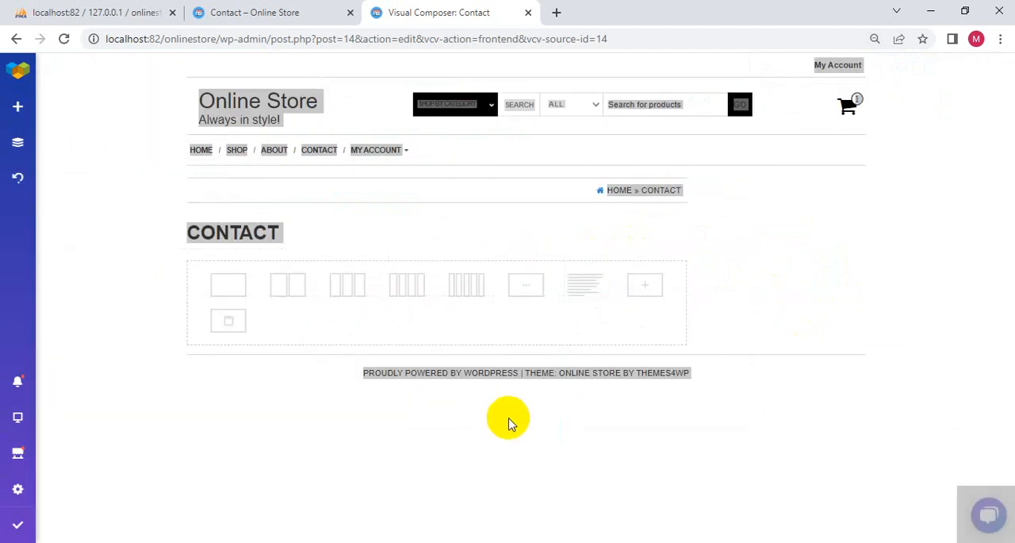
- Add a three-column row and a two-column row, and insert a Shortcode element in the two-column row's second column
click(343, 286)
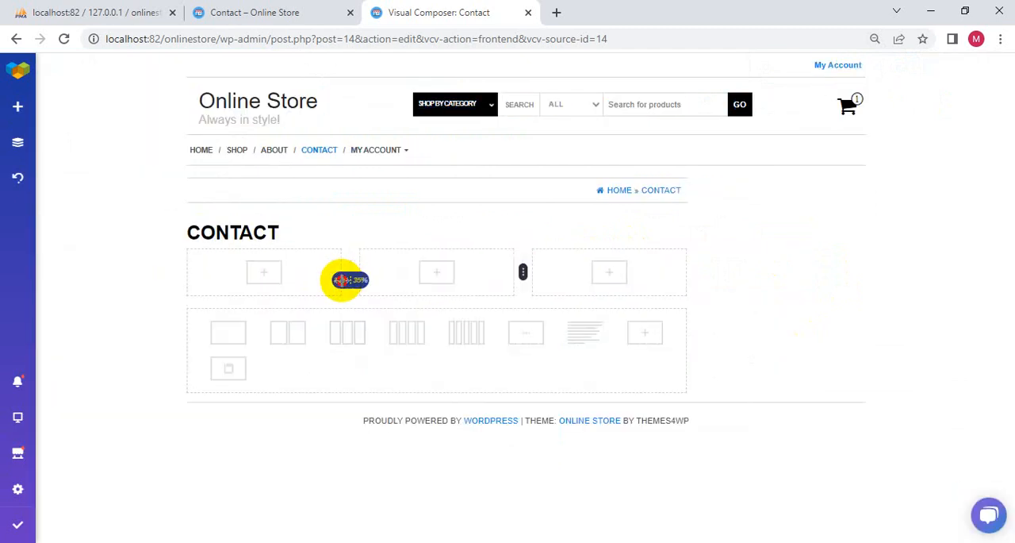
click(287, 334)
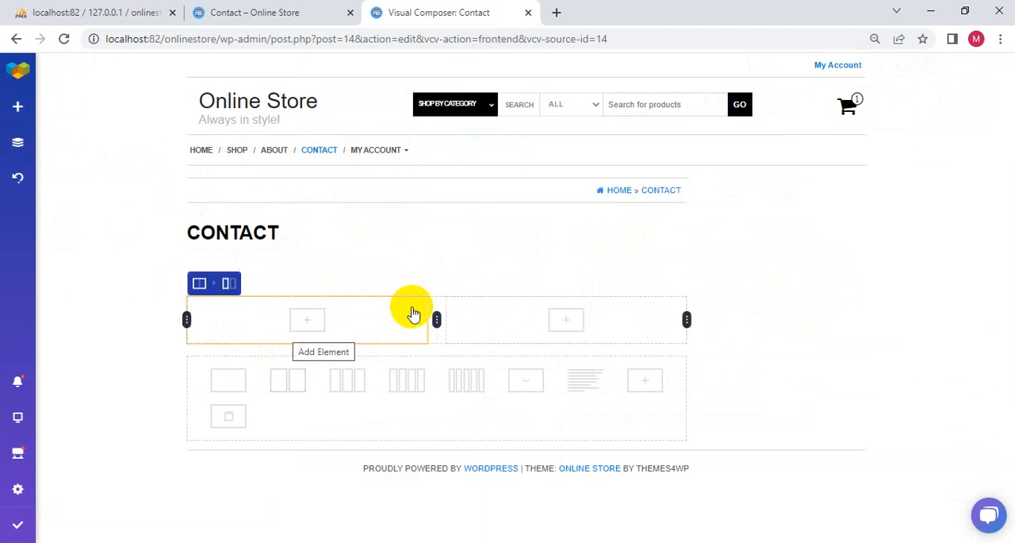
click(562, 312)
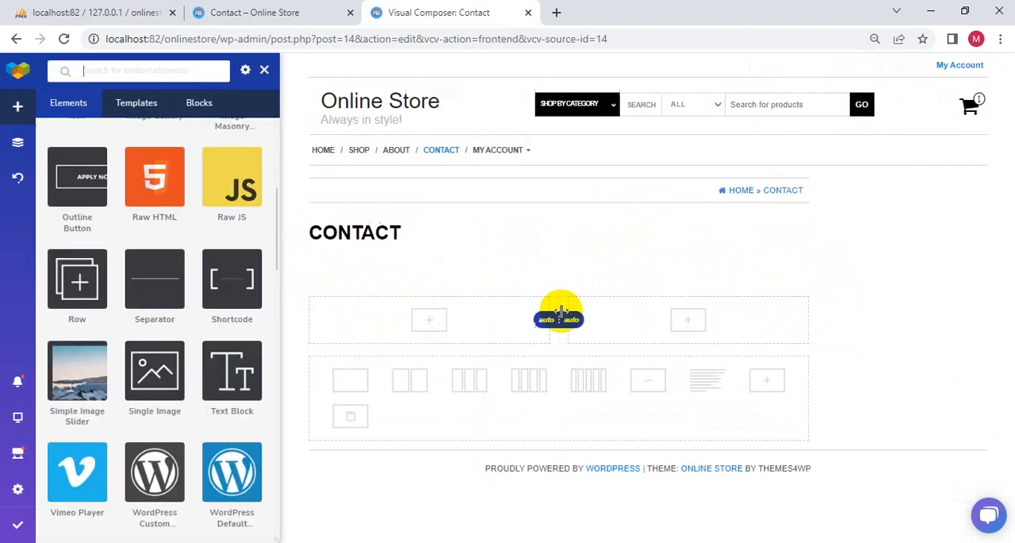
mouse_move(231, 315)
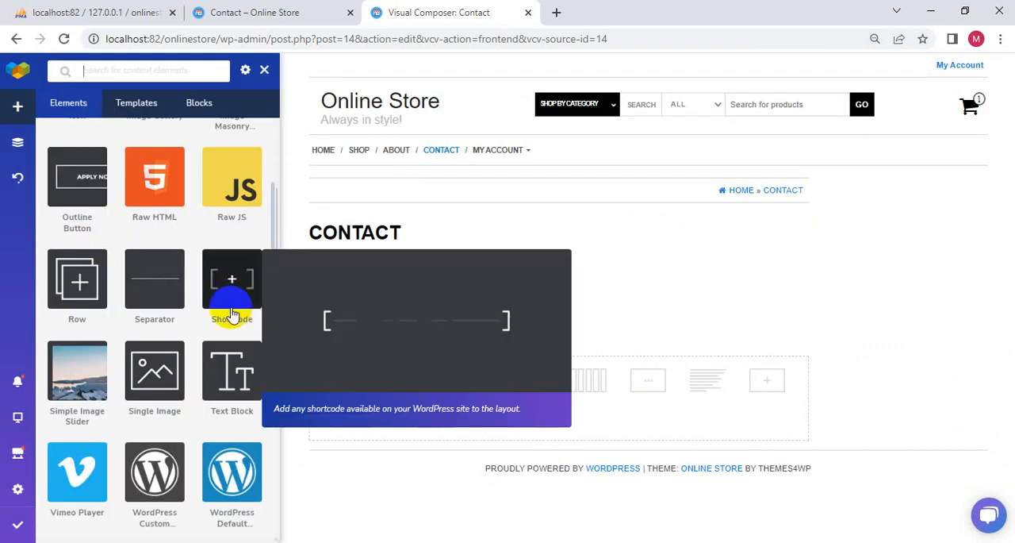
click(226, 287)
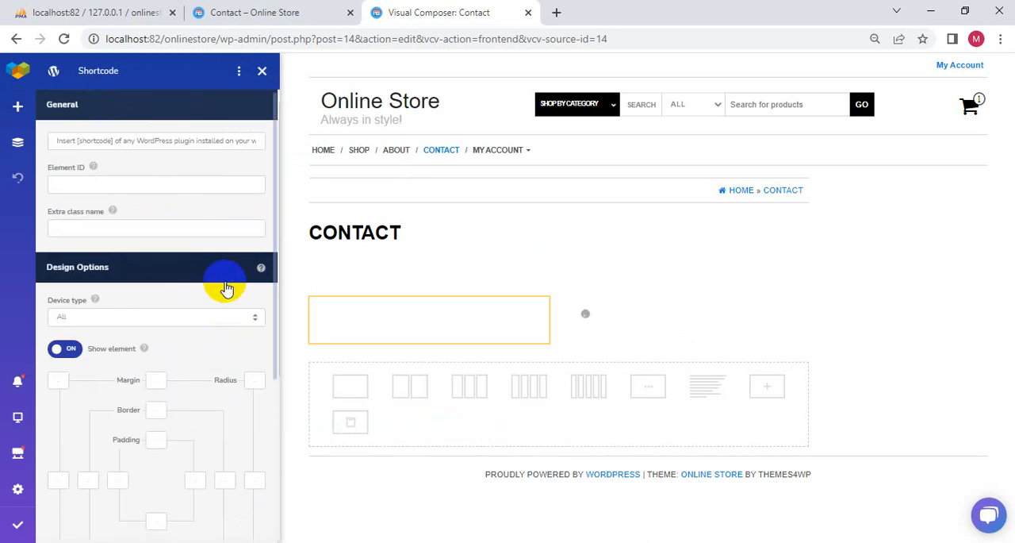
- Replace the Shortcode element's placeholder text with [contact-form-7 id="62" title="Contact"] and check the form in the preview
scroll(181, 311, down, 3)
scroll(181, 312, down, 1)
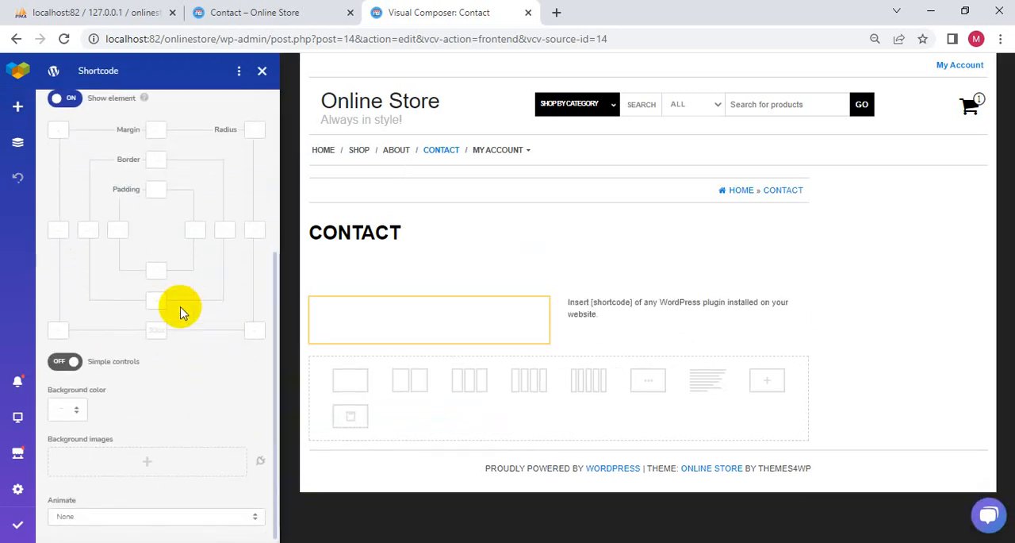
scroll(180, 312, up, 3)
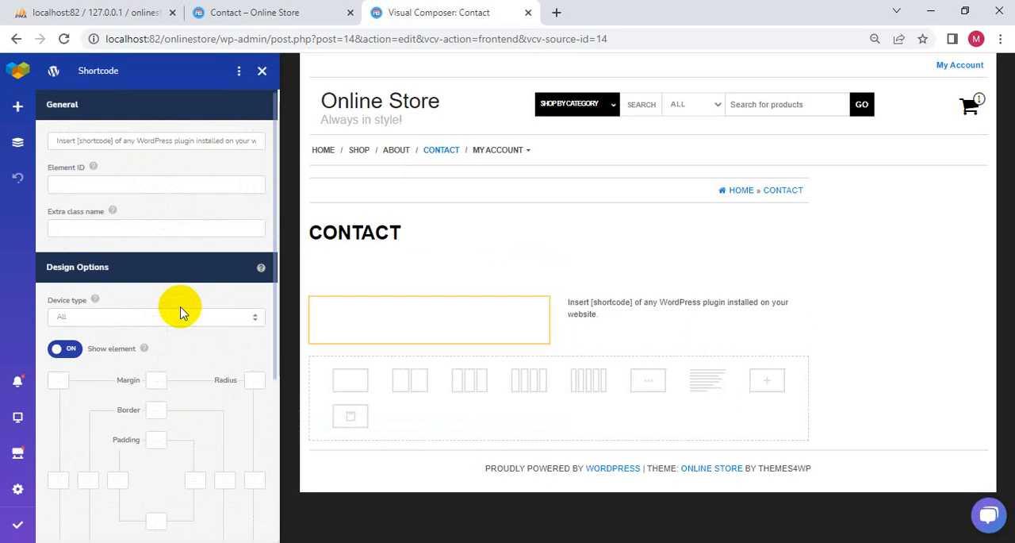
click(112, 141)
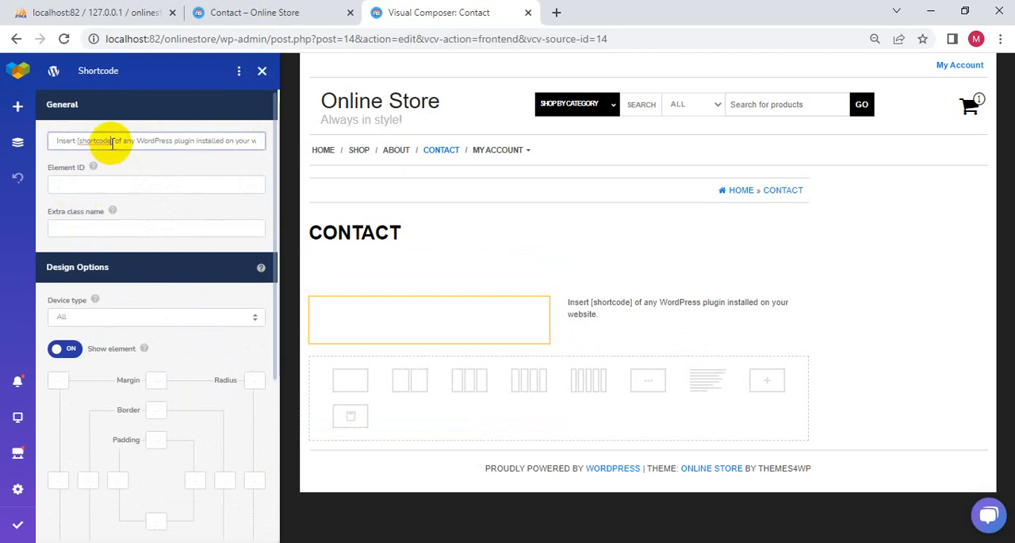
key(ctrl+a)
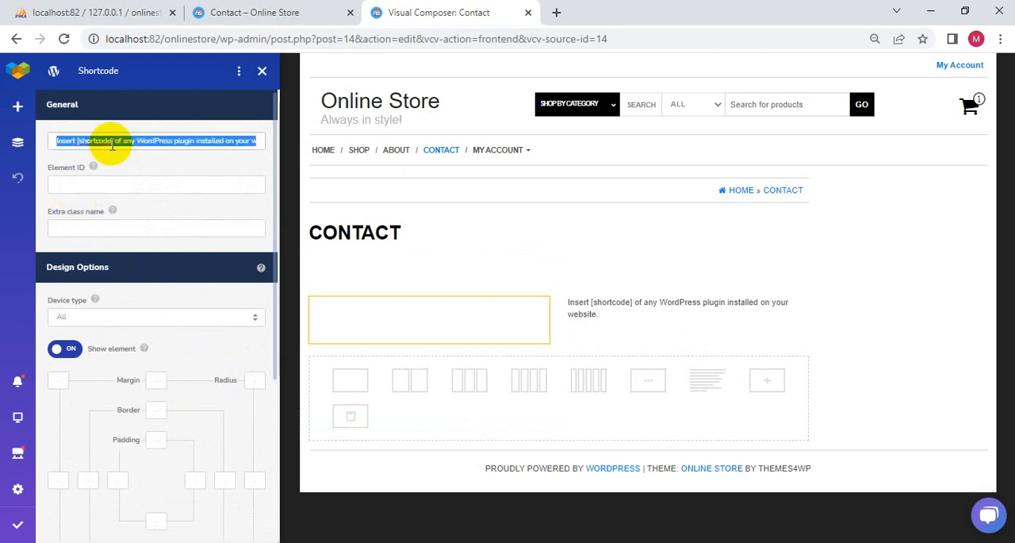
key(ctrl+plus)
key(BackSpace)
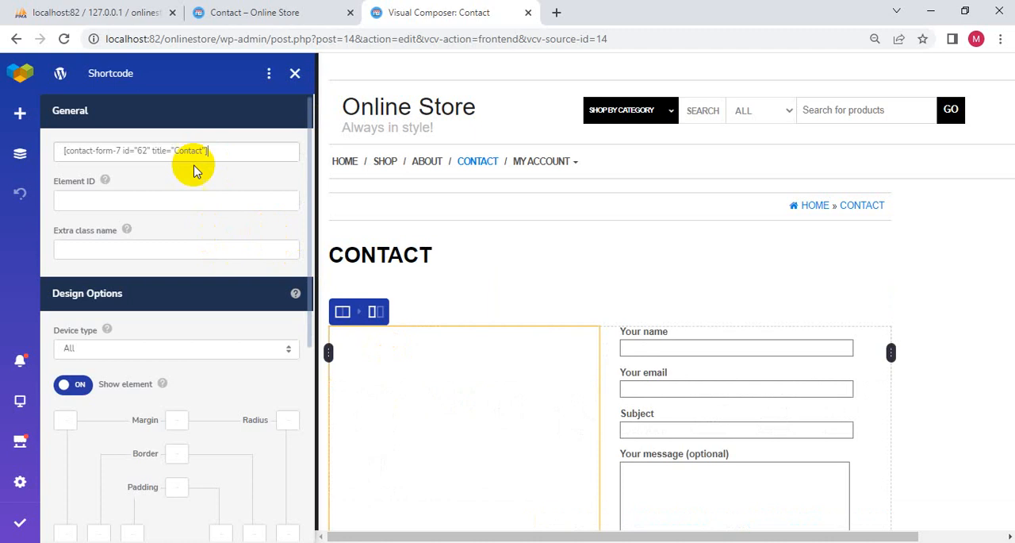
scroll(601, 454, down, 3)
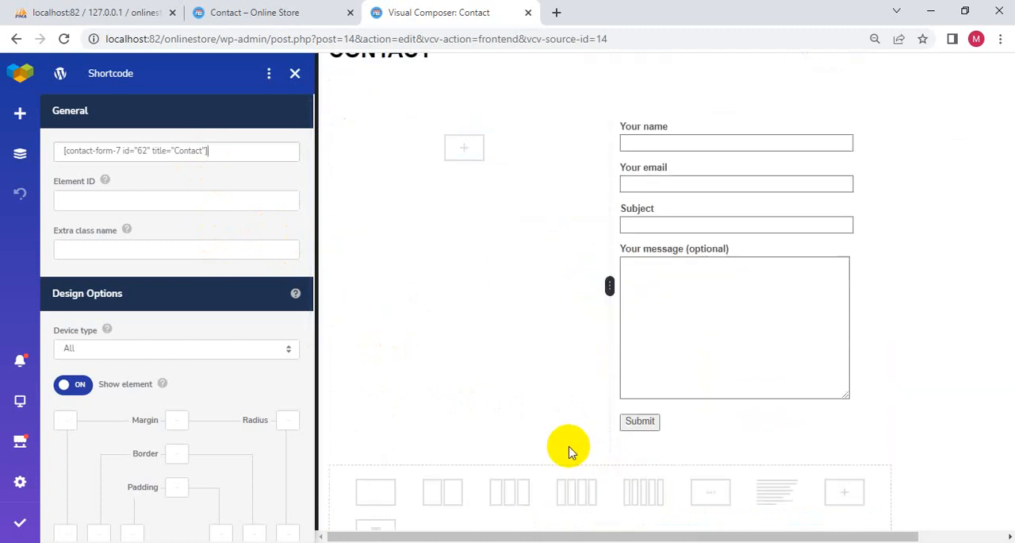
scroll(568, 451, up, 3)
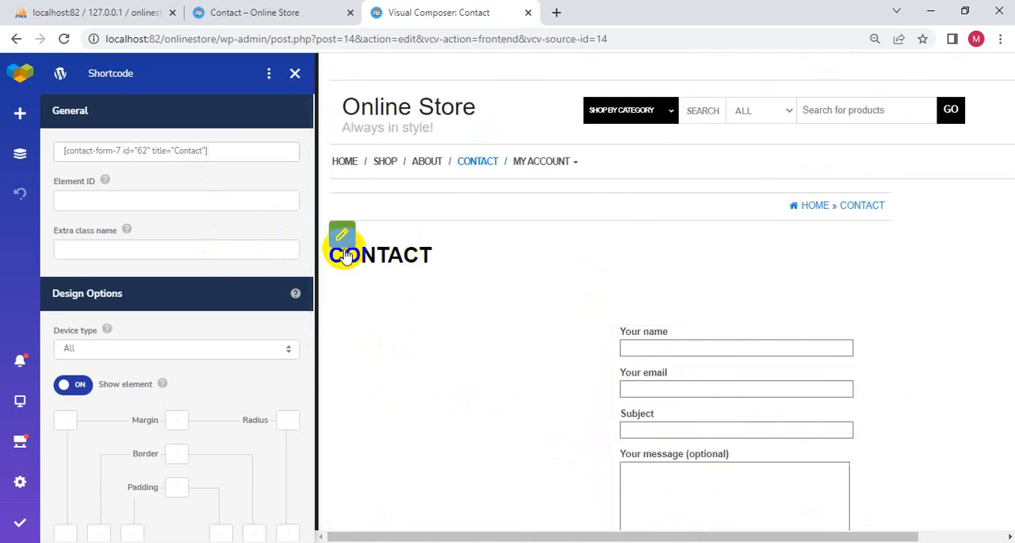
- Open the Contact page's options and change the page title to Contact Us
click(342, 234)
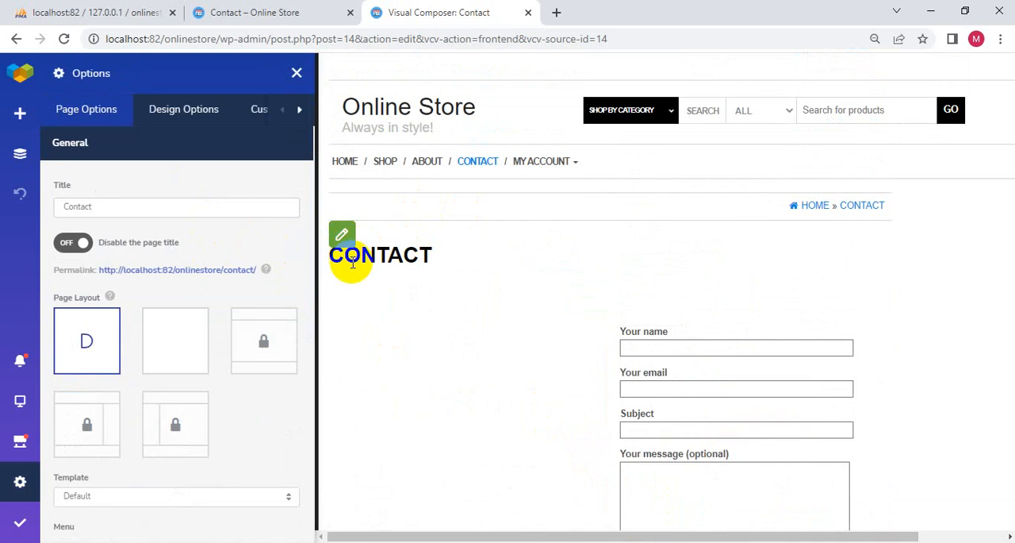
click(343, 237)
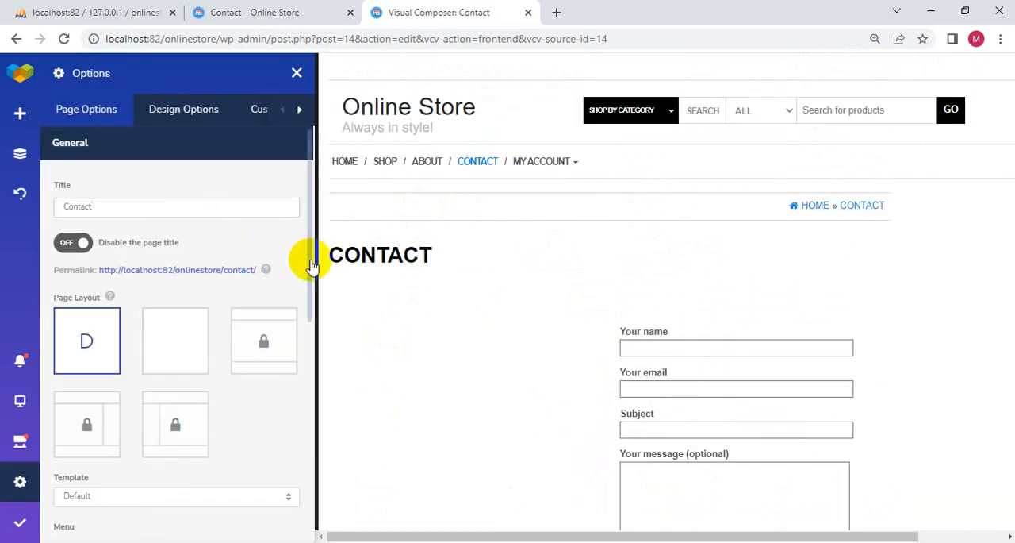
scroll(141, 227, down, 5)
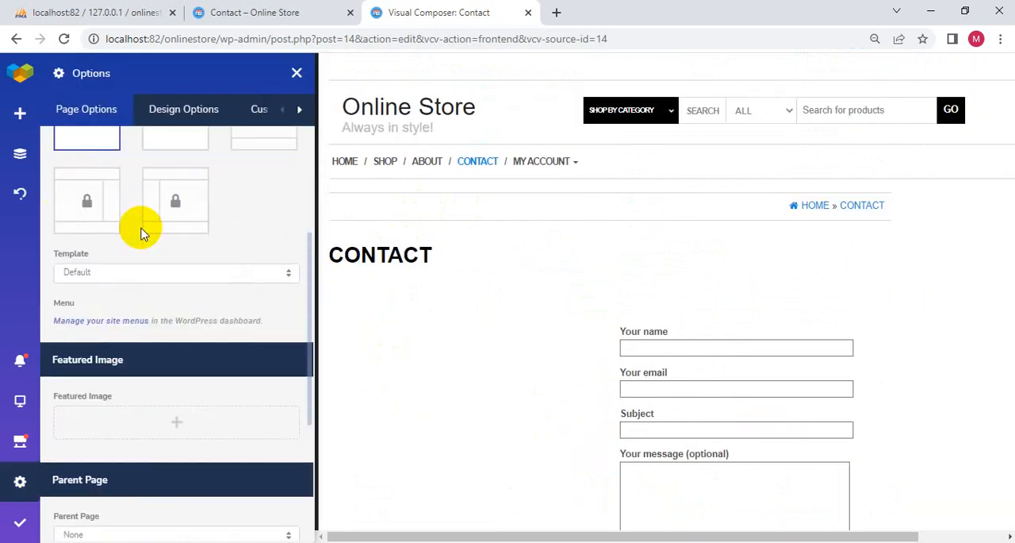
scroll(168, 247, down, 3)
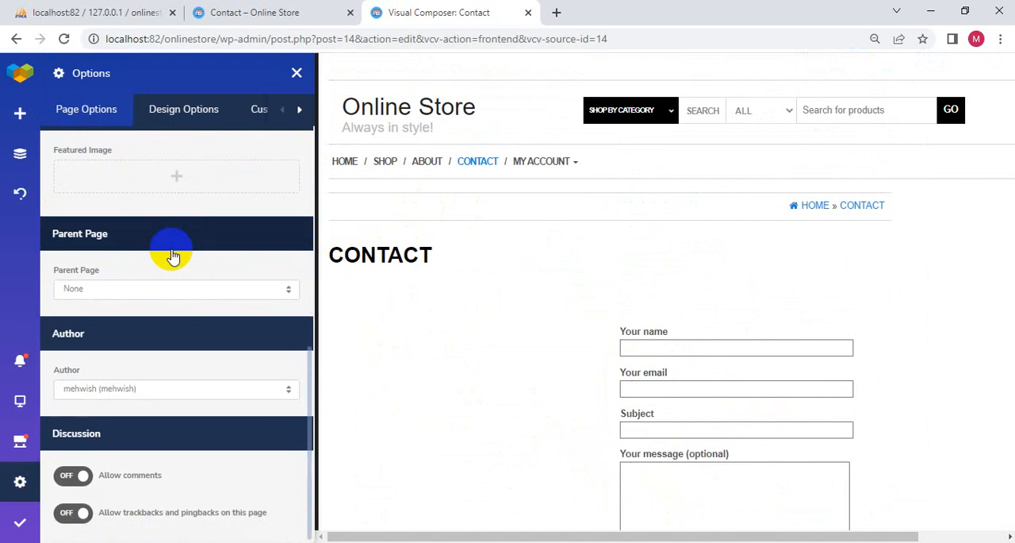
scroll(173, 255, up, 8)
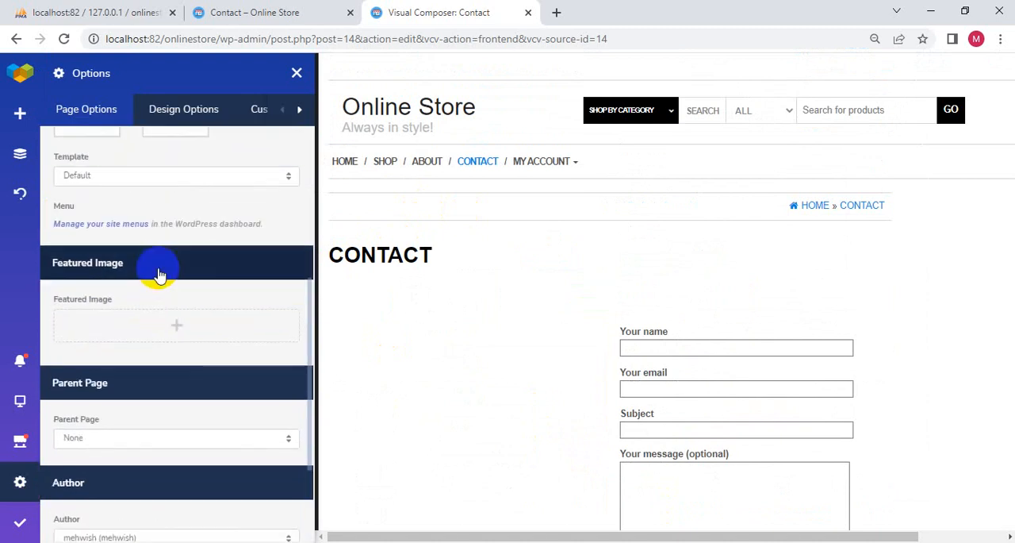
drag(105, 211, 27, 220)
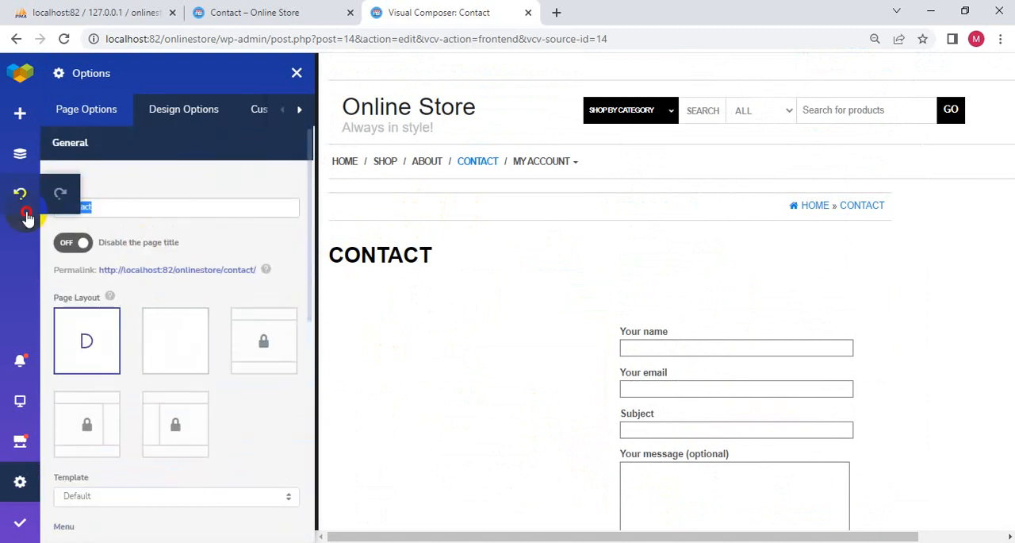
click(123, 201)
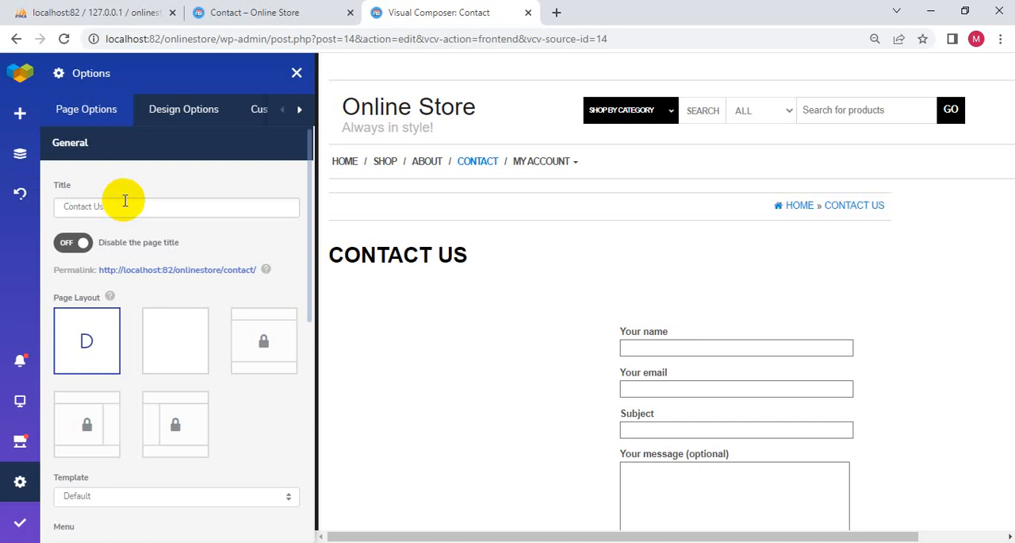
- Turn the option that disables the page title on and back off, and choose the blank page layout
click(71, 243)
click(62, 246)
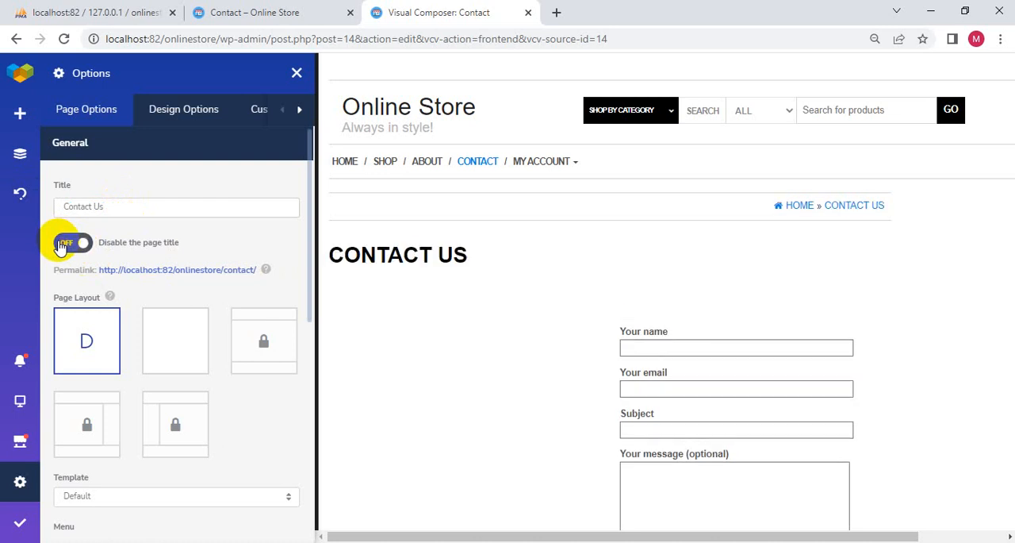
click(200, 345)
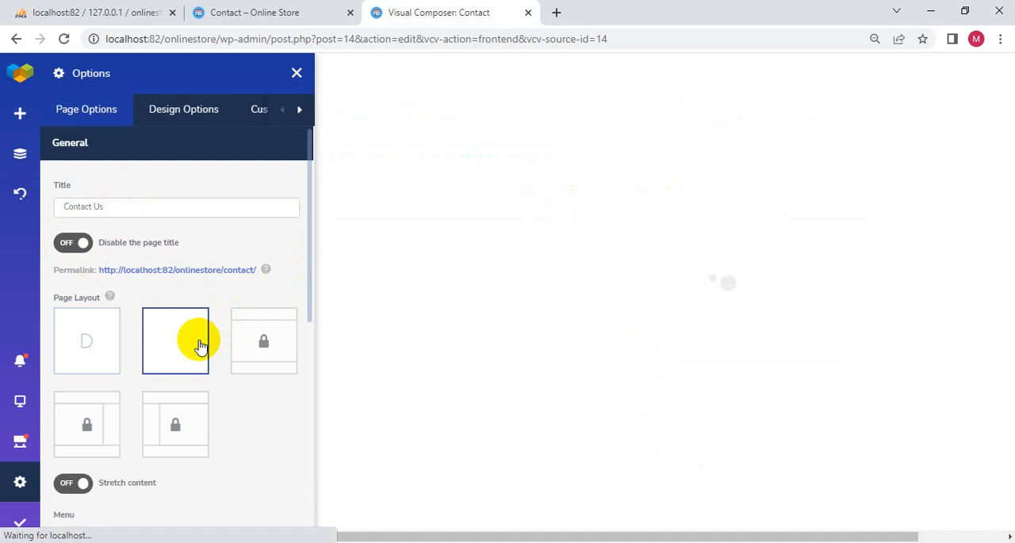
- Restore the Contact page's default layout and check the heading and form in the preview
click(73, 349)
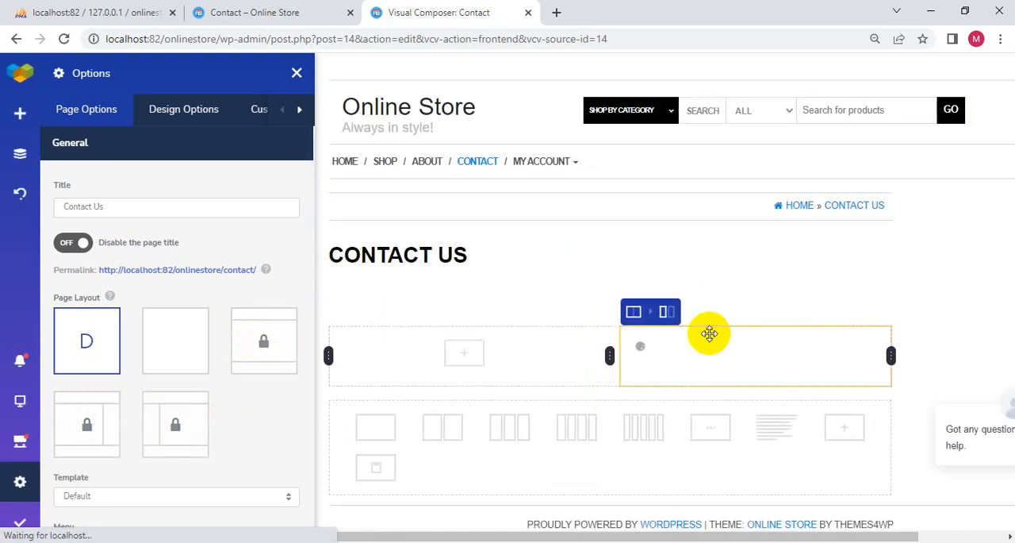
mouse_move(6, 419)
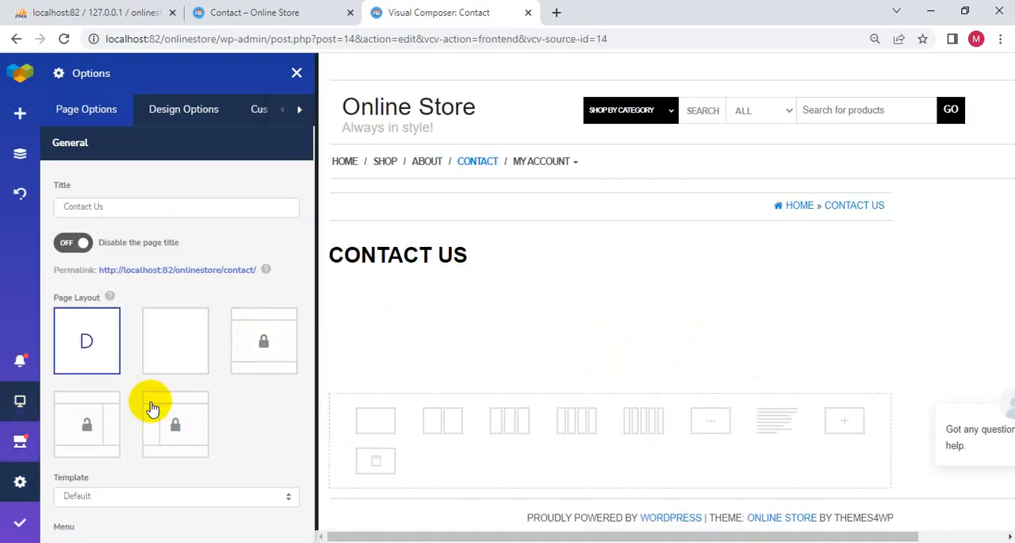
scroll(783, 321, down, 4)
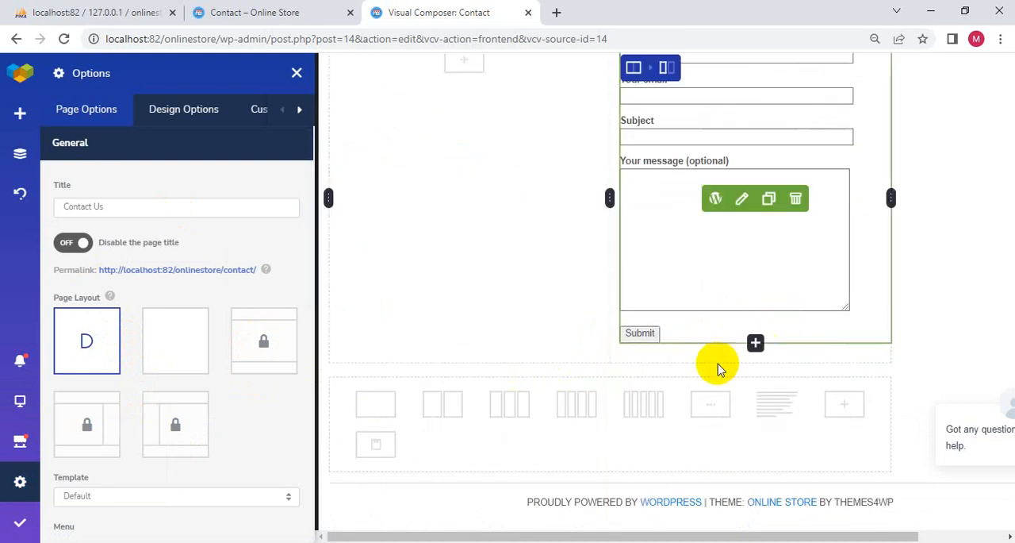
scroll(548, 257, up, 3)
scroll(456, 333, down, 1)
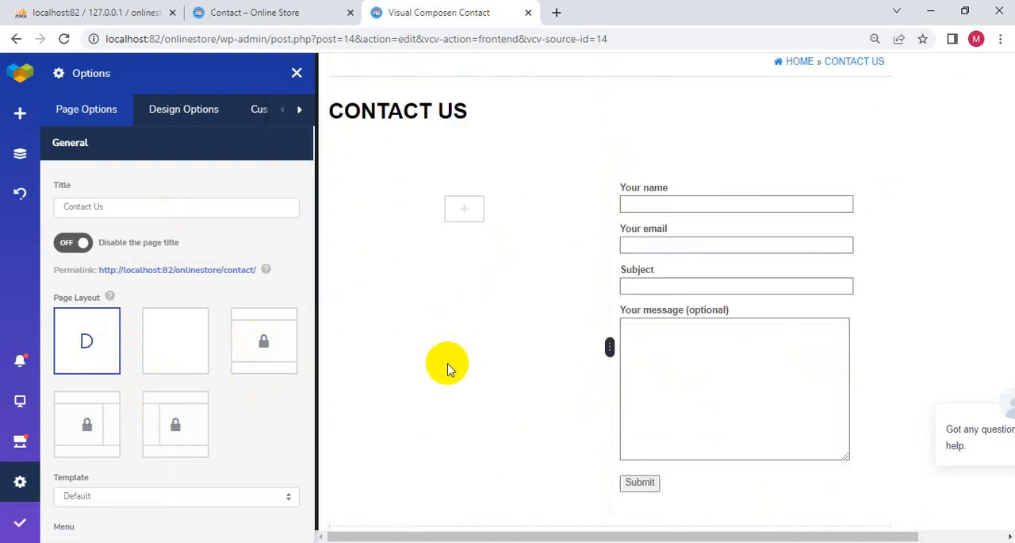
- Search the content elements for map and insert a Google Maps element in the empty first column
click(472, 222)
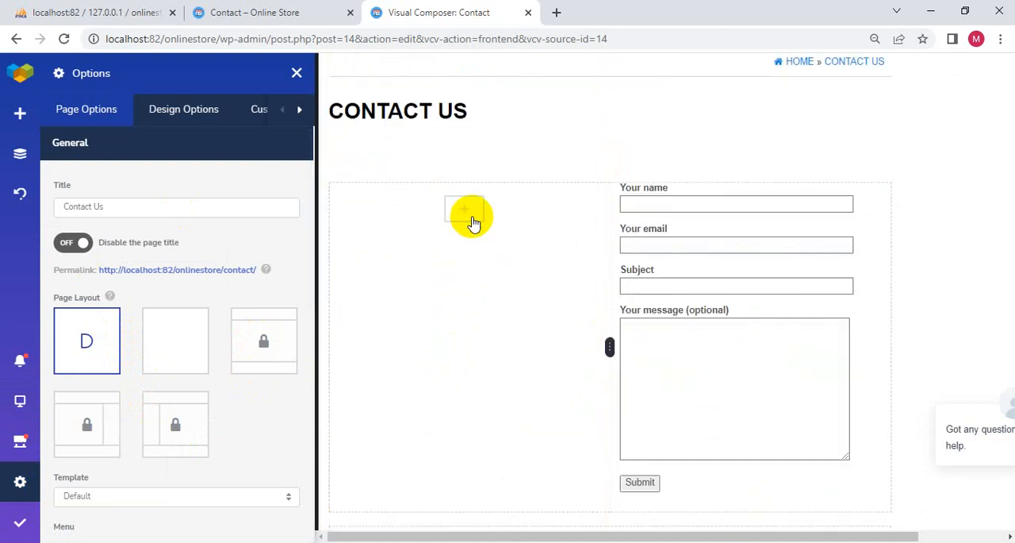
scroll(202, 359, down, 4)
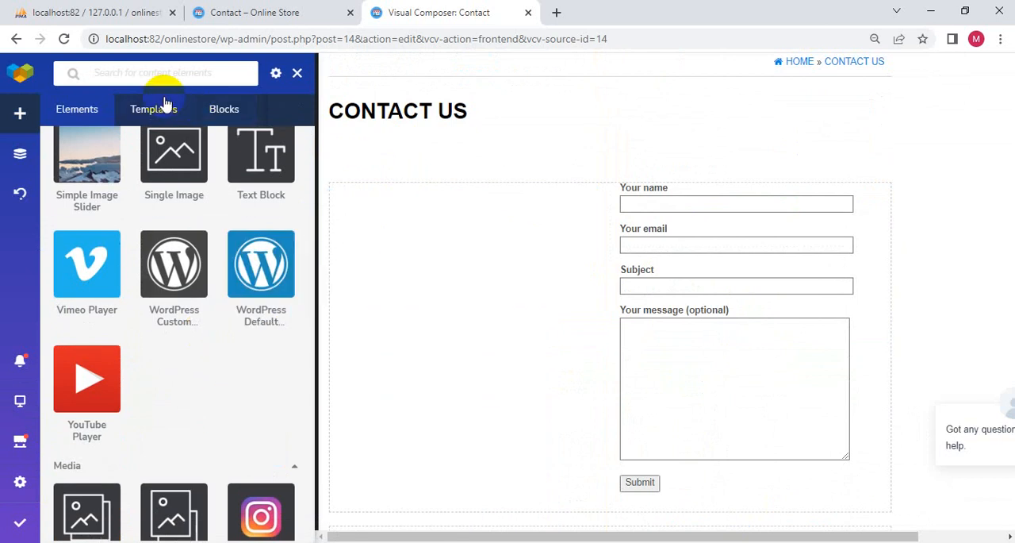
click(155, 77)
text(map)
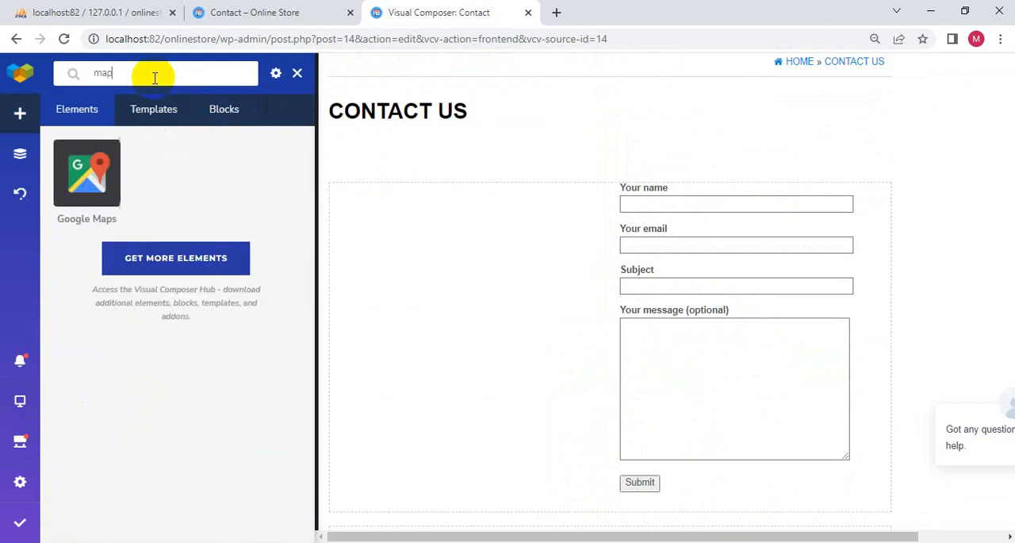
text(j.nh)
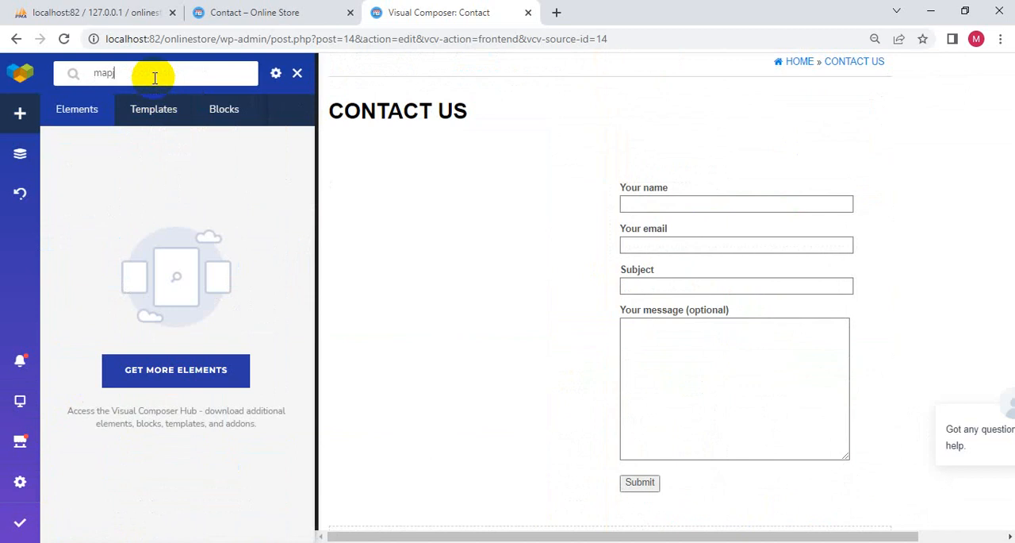
click(83, 182)
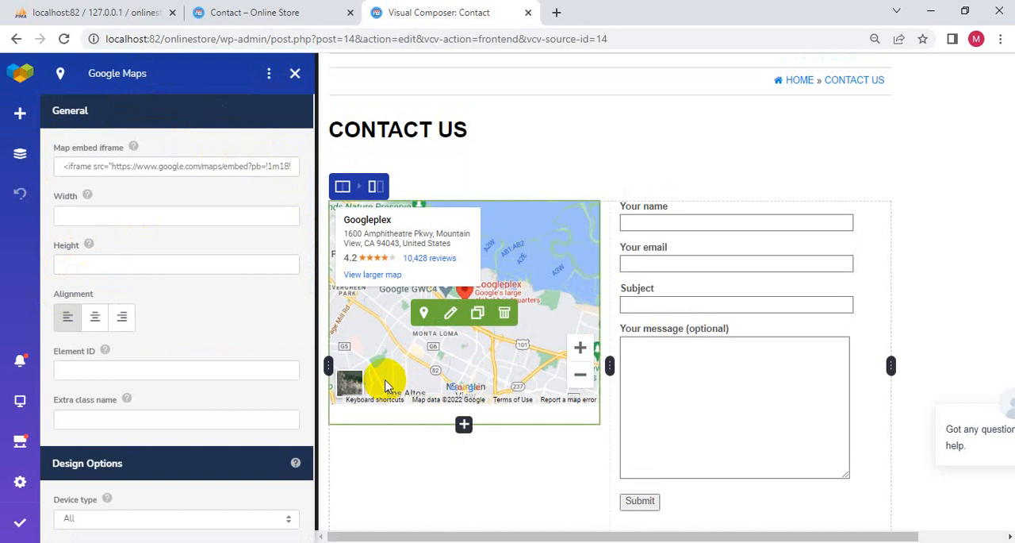
- Set the Google Maps element's width to 100% and height to 450px, with centre alignment
click(79, 215)
click(84, 268)
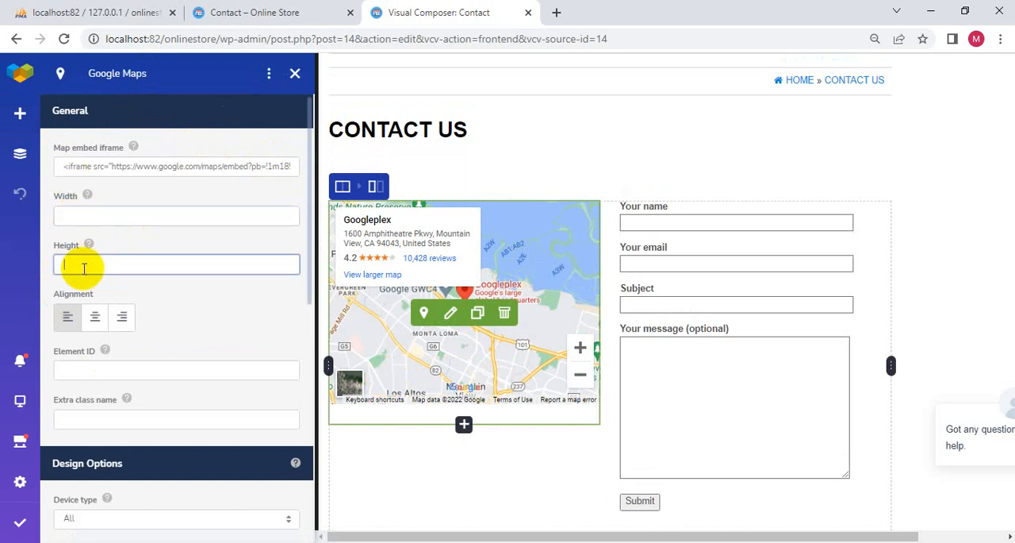
click(104, 214)
text(100%)
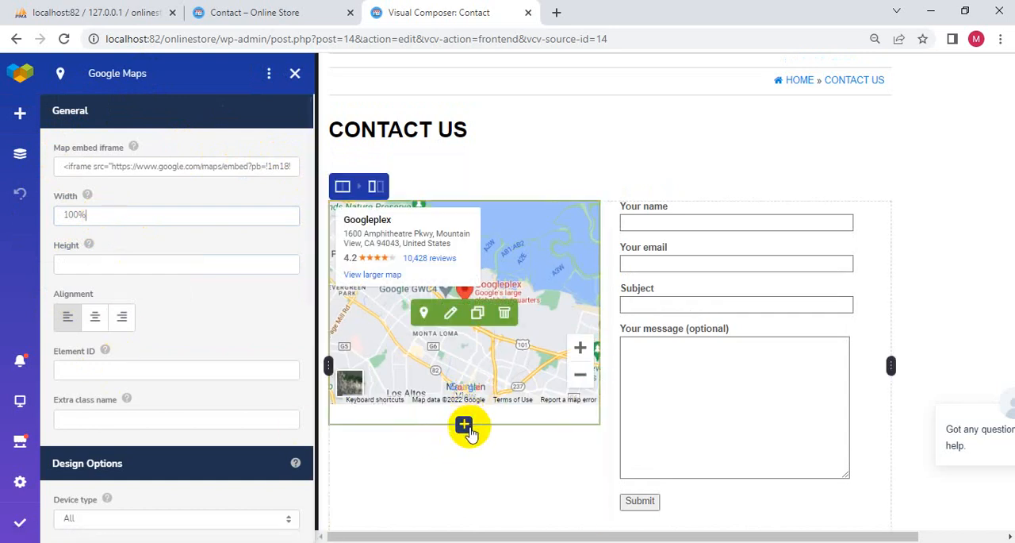
scroll(467, 424, down, 1)
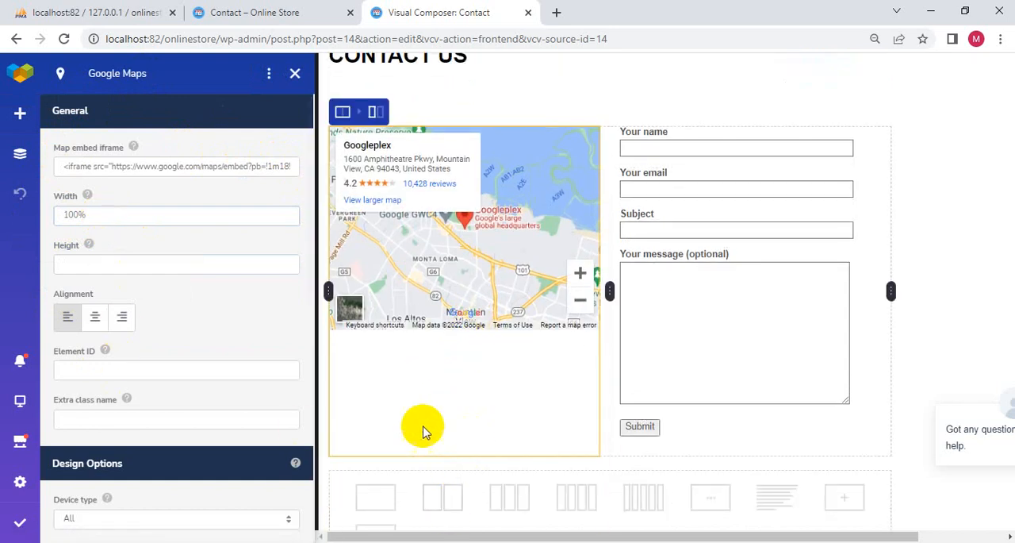
click(81, 263)
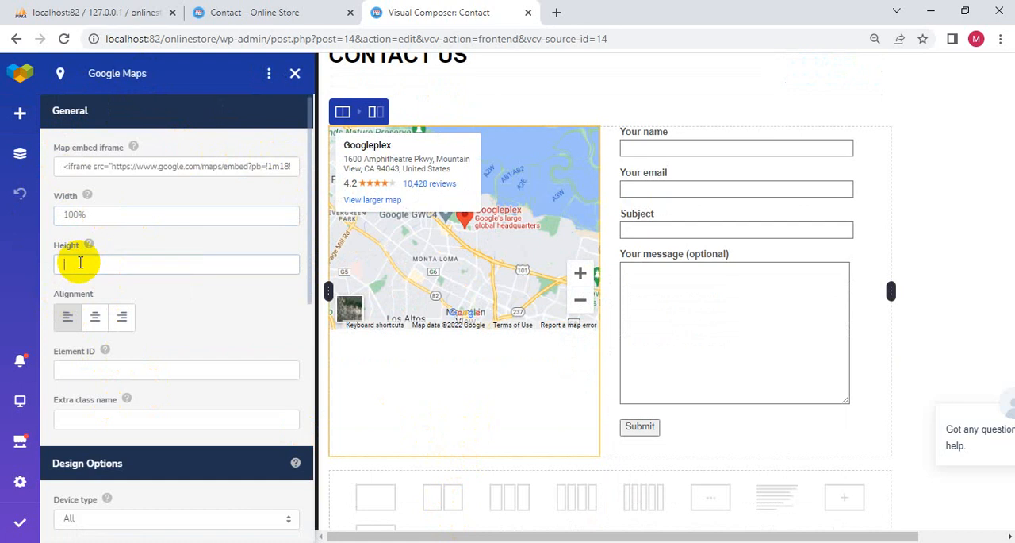
text(450)
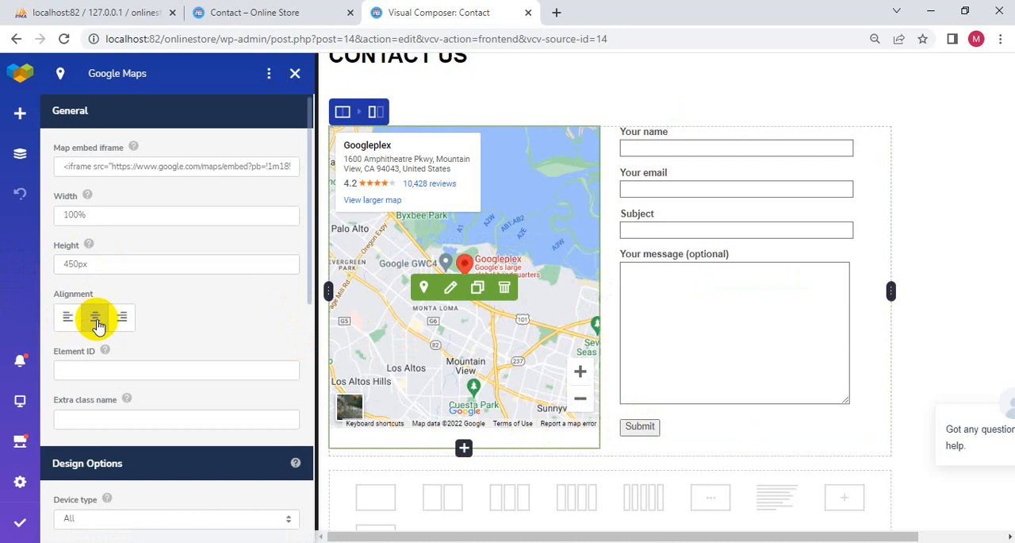
- Try the Flash, Bounce and Bounce In Left animations on the Google Maps element
scroll(159, 326, down, 5)
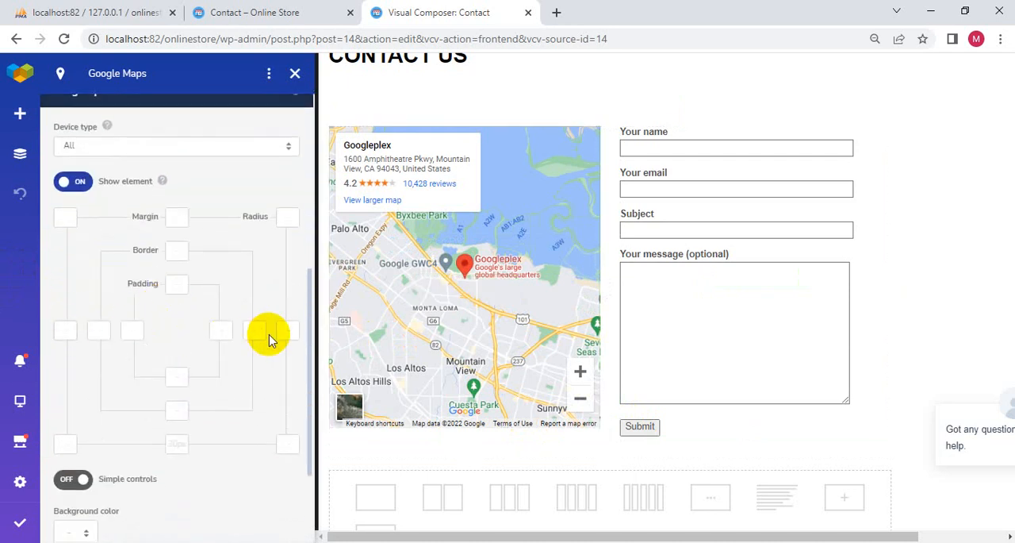
scroll(269, 325, down, 2)
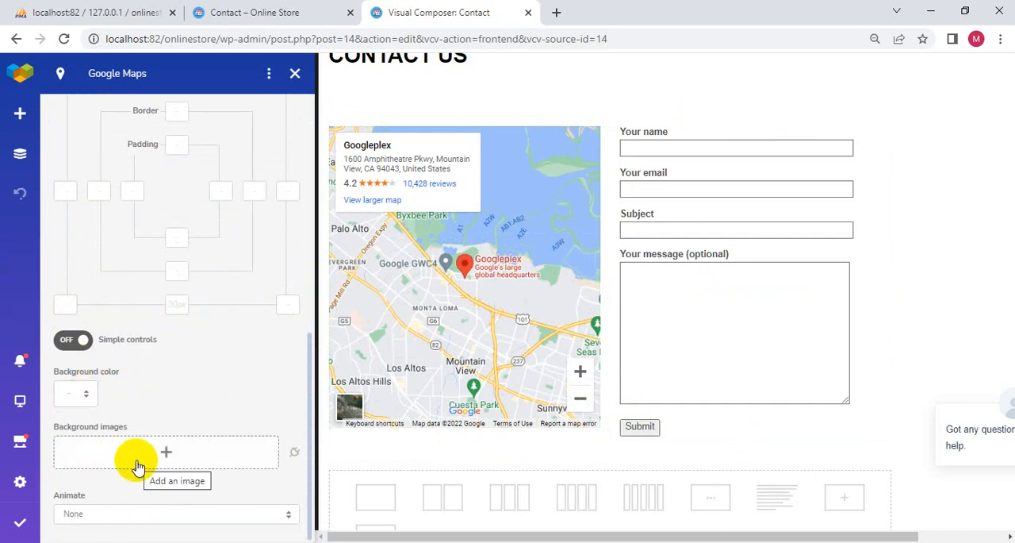
click(116, 515)
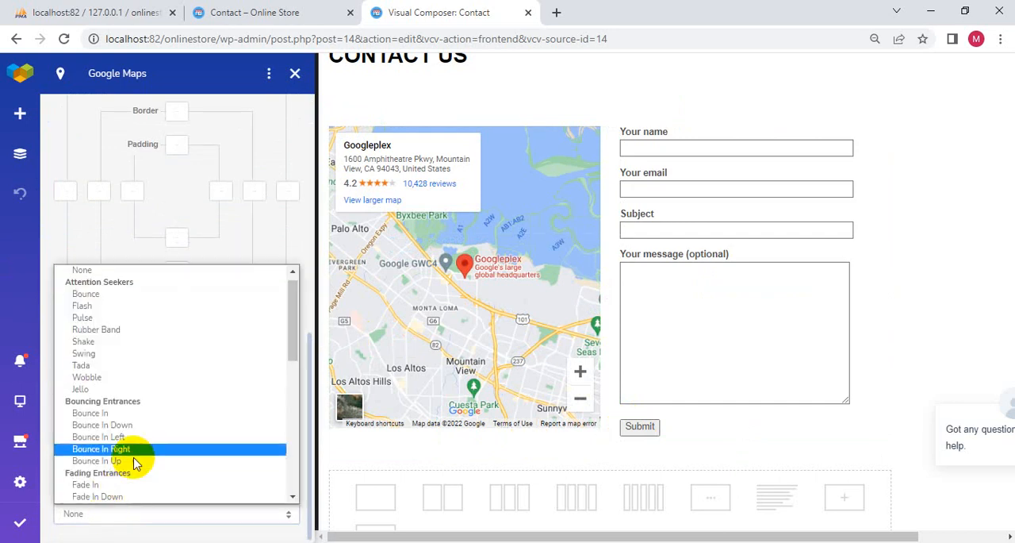
click(124, 307)
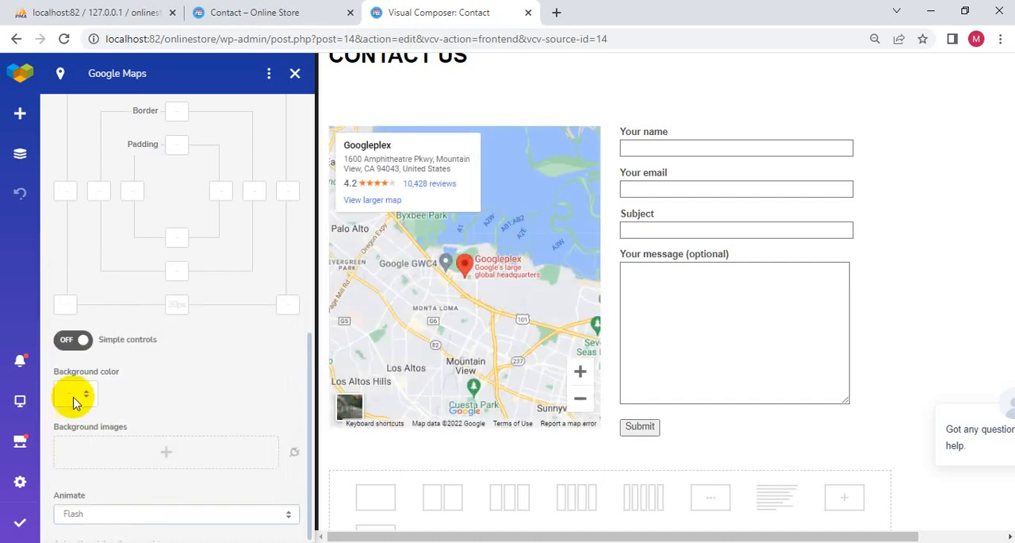
click(106, 513)
click(97, 253)
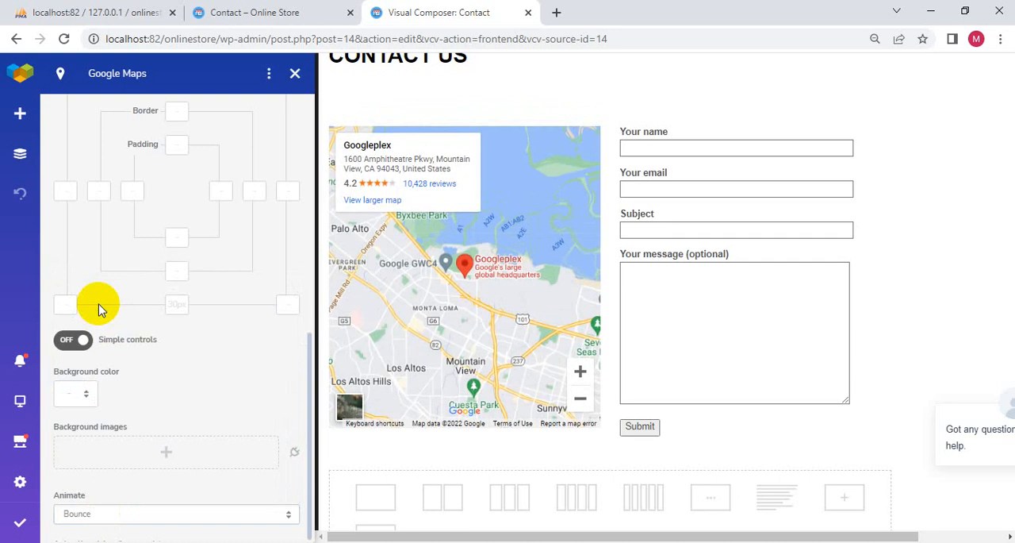
click(129, 513)
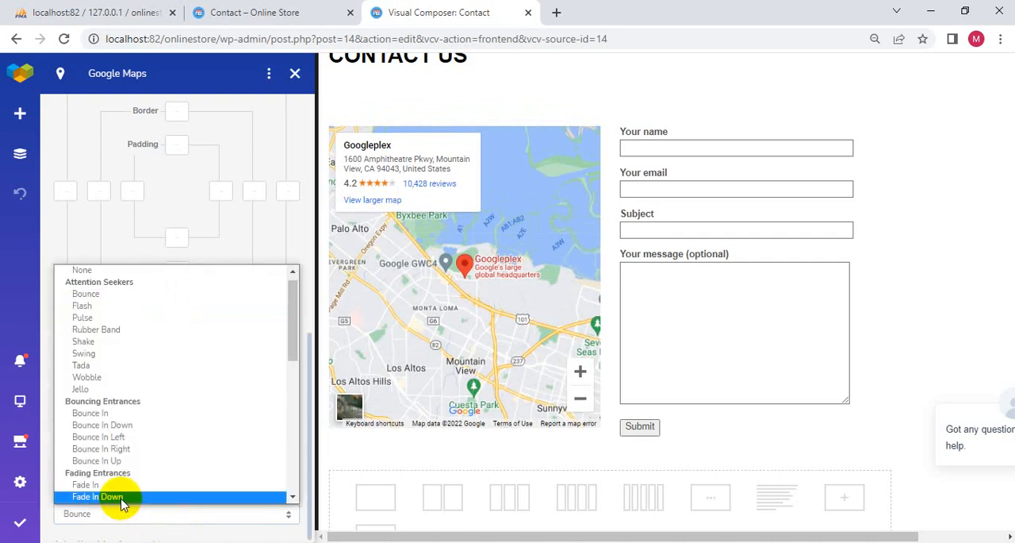
click(99, 436)
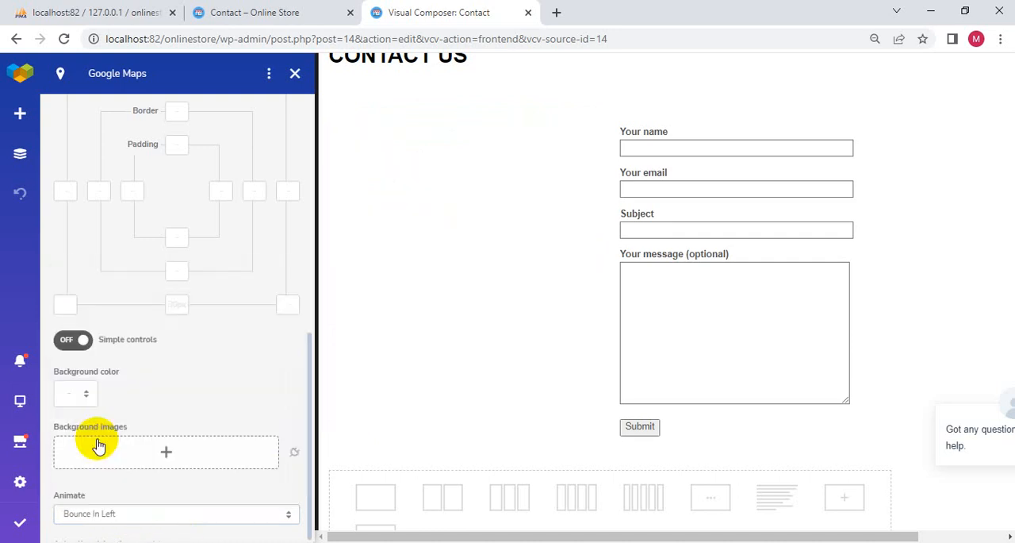
- Set the Google Maps element's animation to Rotate In Down Left
click(117, 513)
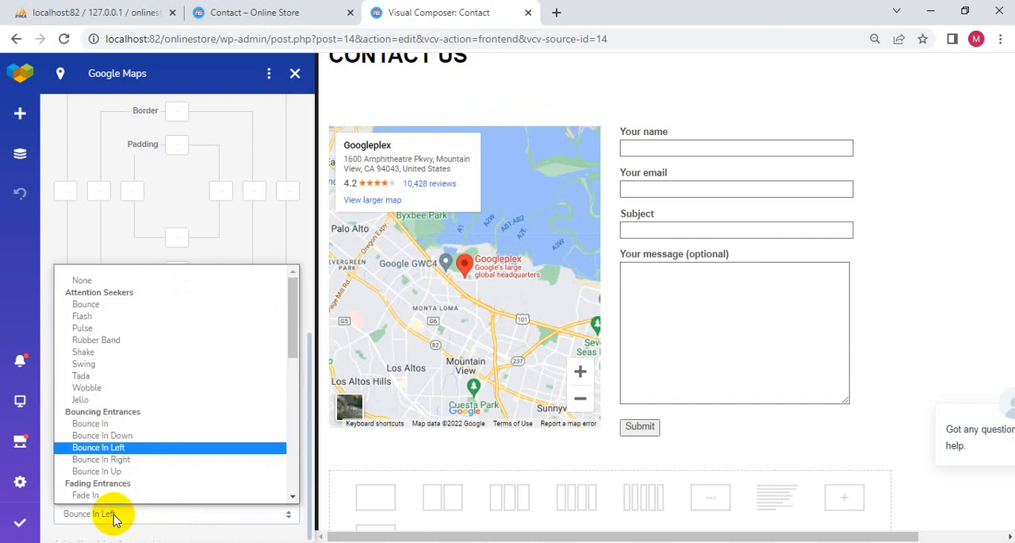
scroll(127, 456, down, 5)
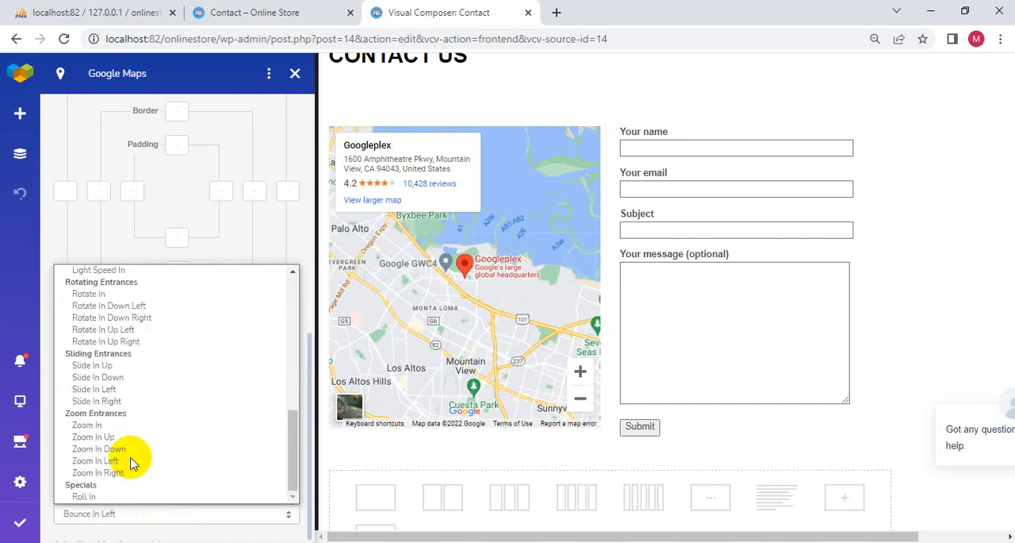
click(113, 306)
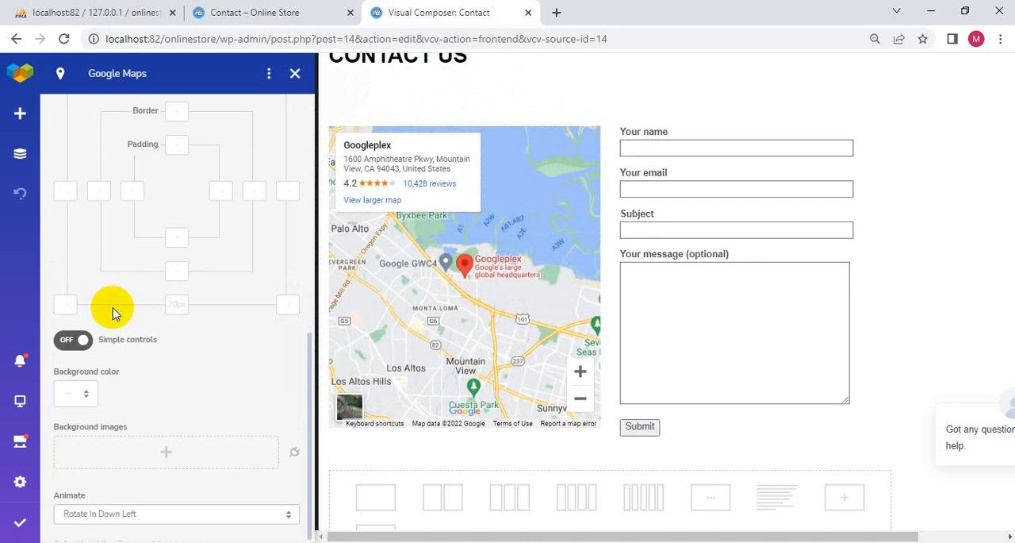
- Save the edited Contact page and reload its live version to check the map and form
click(21, 522)
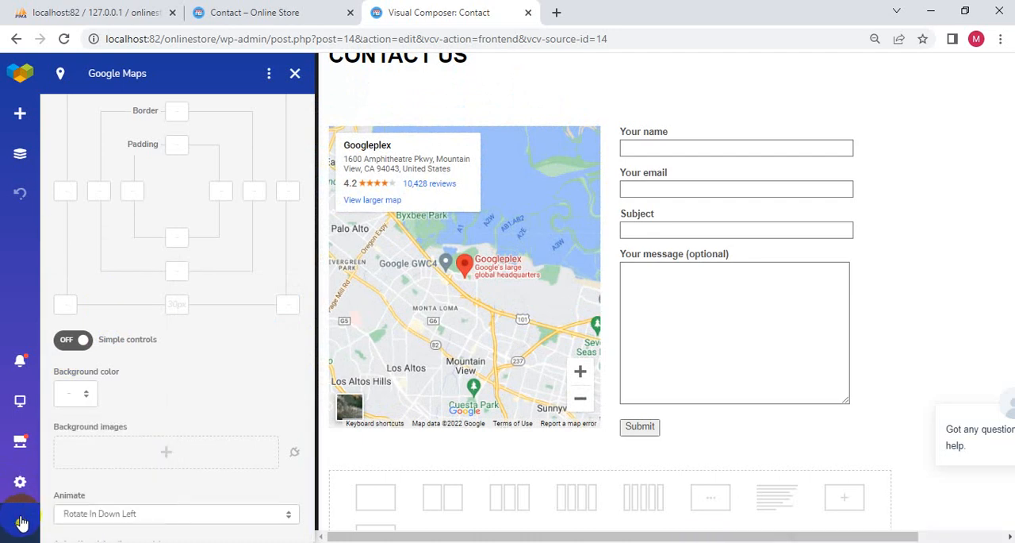
click(255, 13)
click(64, 43)
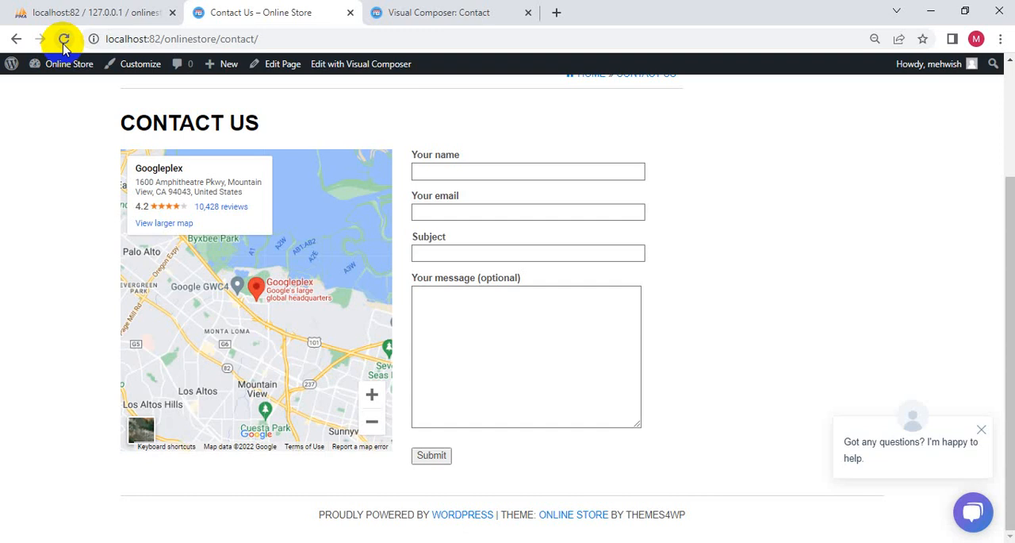
- Review the map element's general settings in the editor and compare them with the live Contact Us page
click(486, 13)
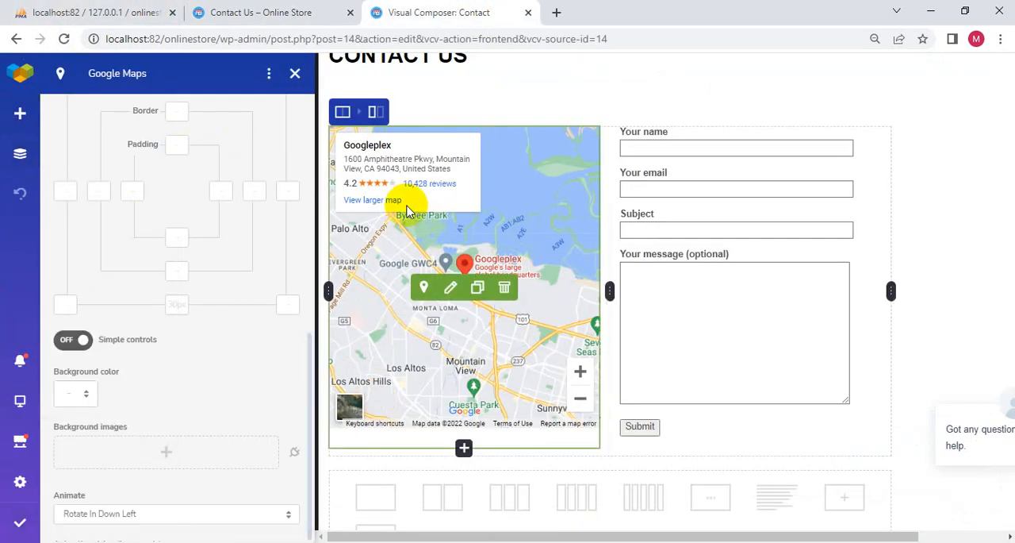
scroll(182, 163, up, 10)
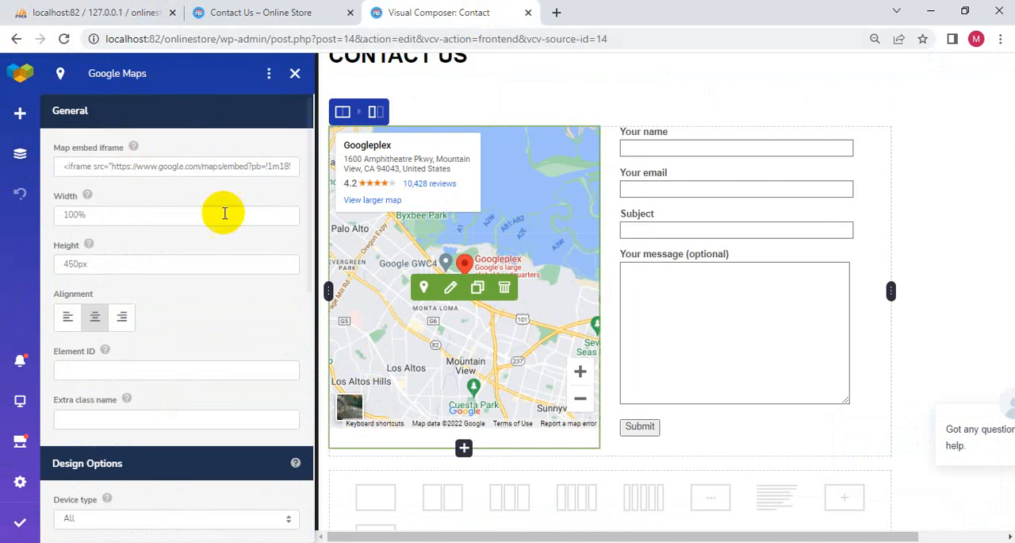
click(299, 17)
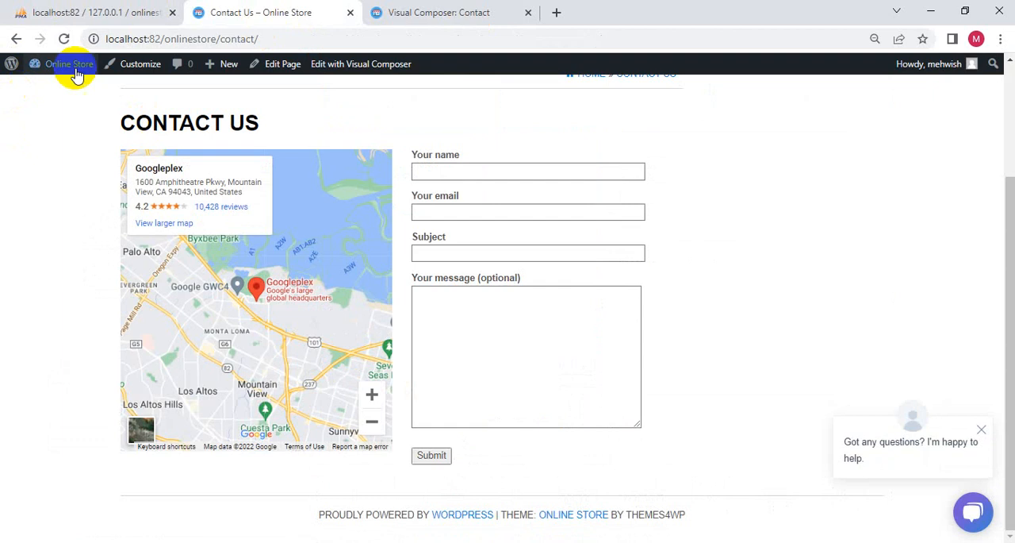
mouse_move(76, 70)
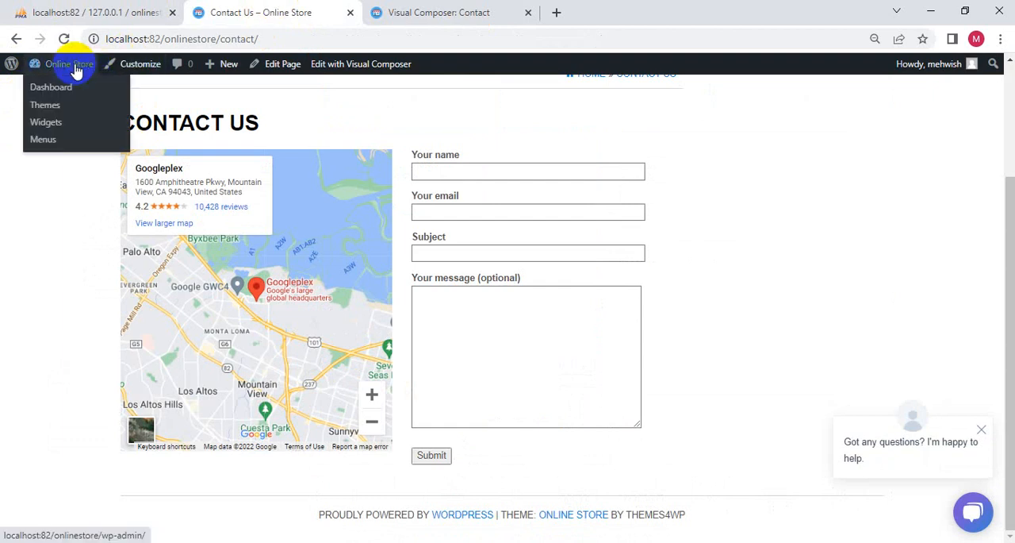
click(430, 11)
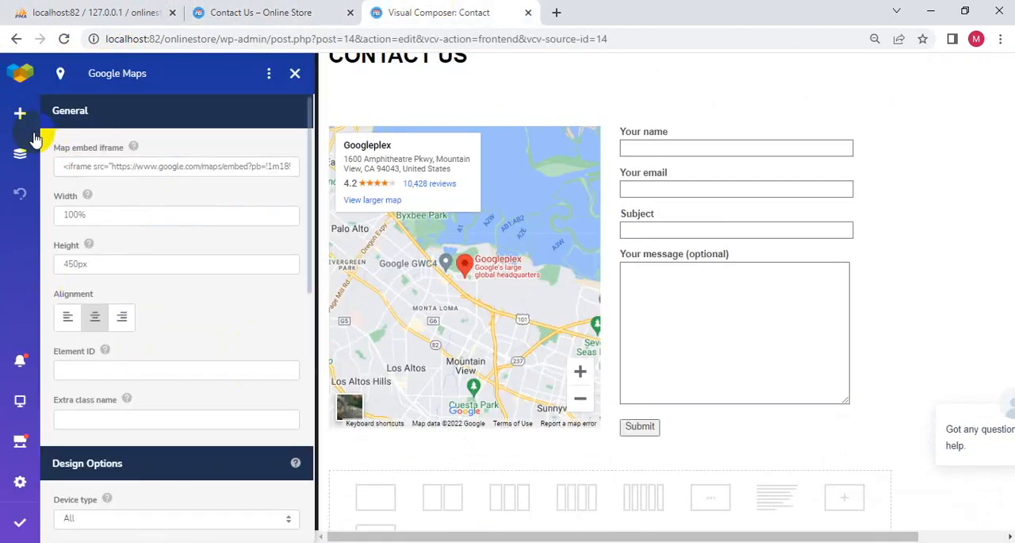
- Browse the Basic and Media content elements that can be added to the Contact page
click(20, 113)
scroll(256, 199, down, 3)
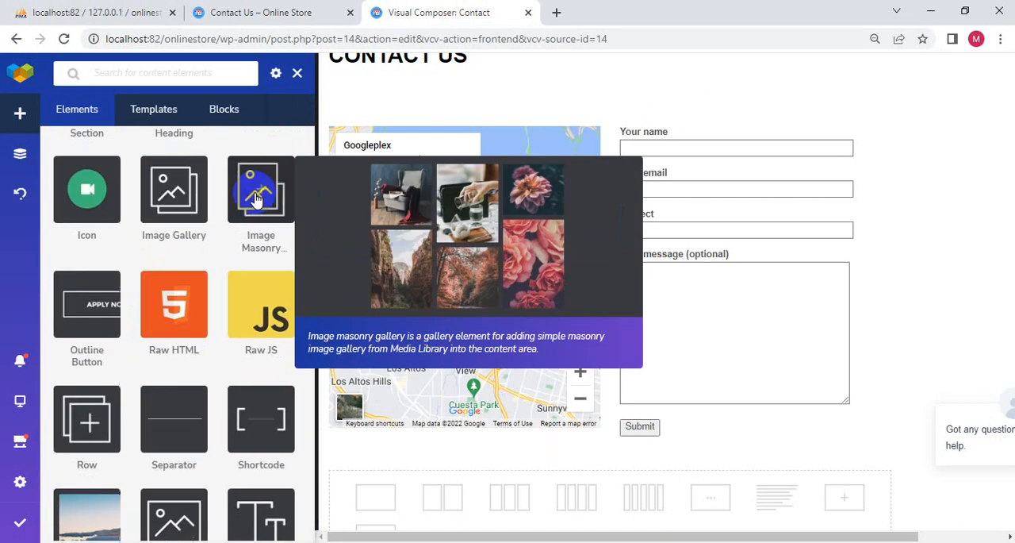
scroll(244, 226, up, 3)
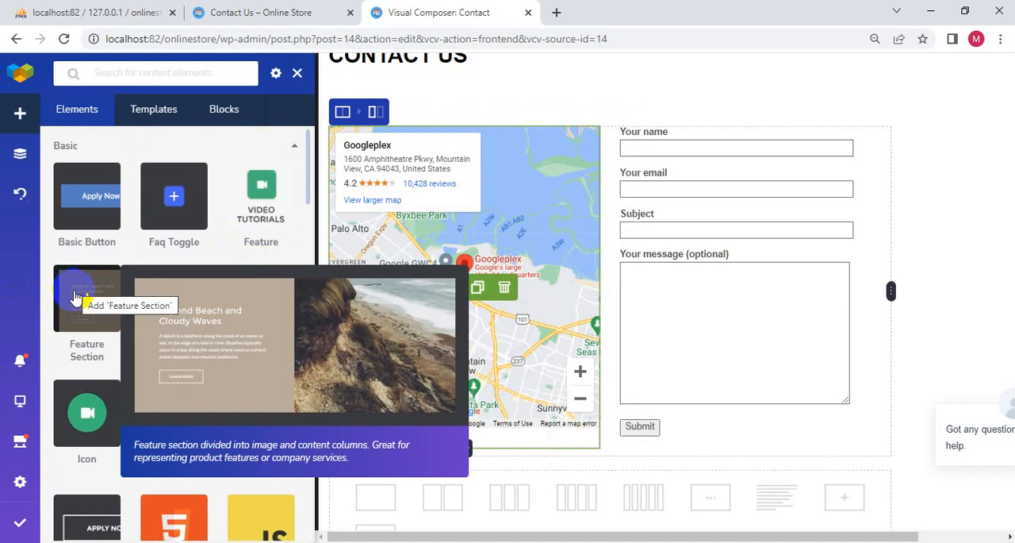
scroll(76, 298, down, 1)
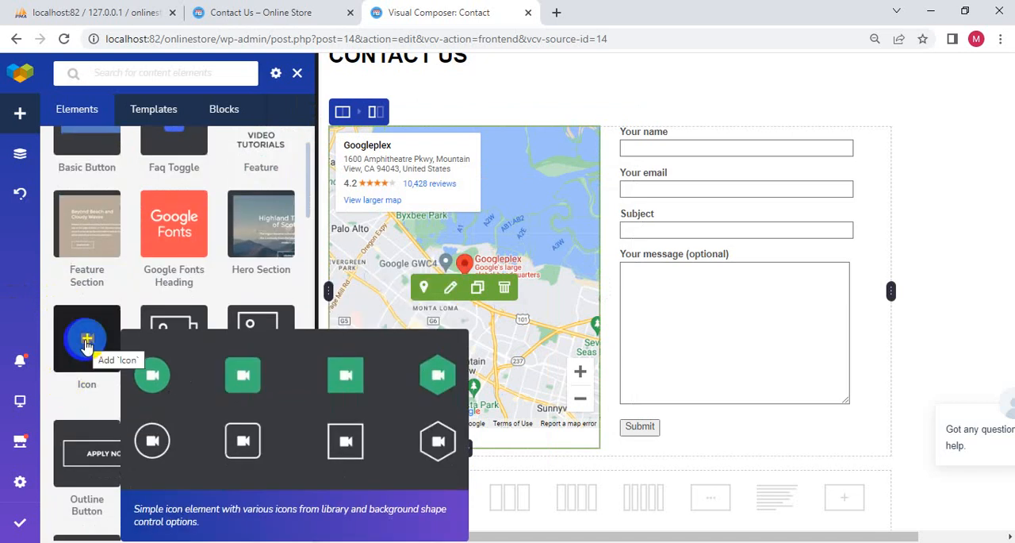
scroll(86, 343, down, 2)
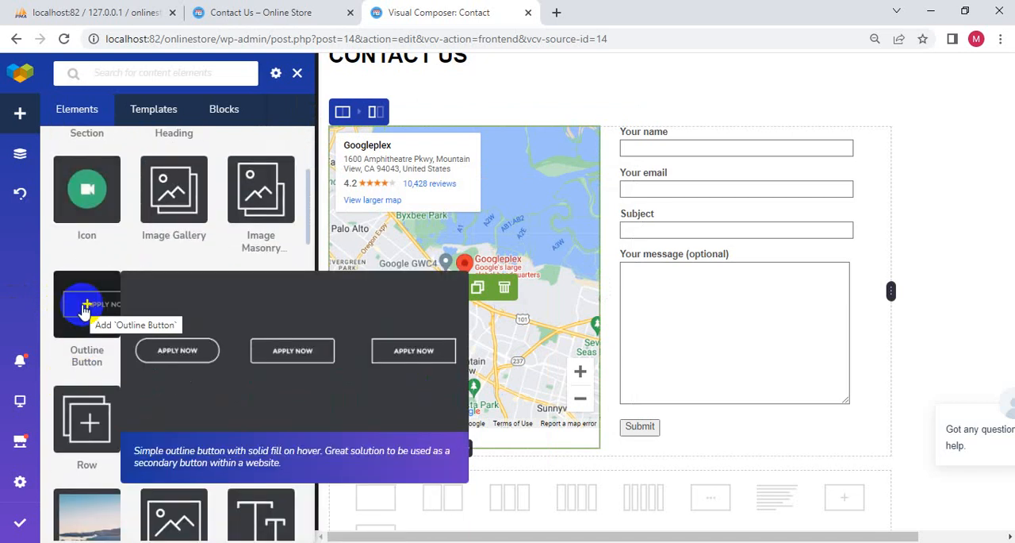
scroll(83, 309, down, 2)
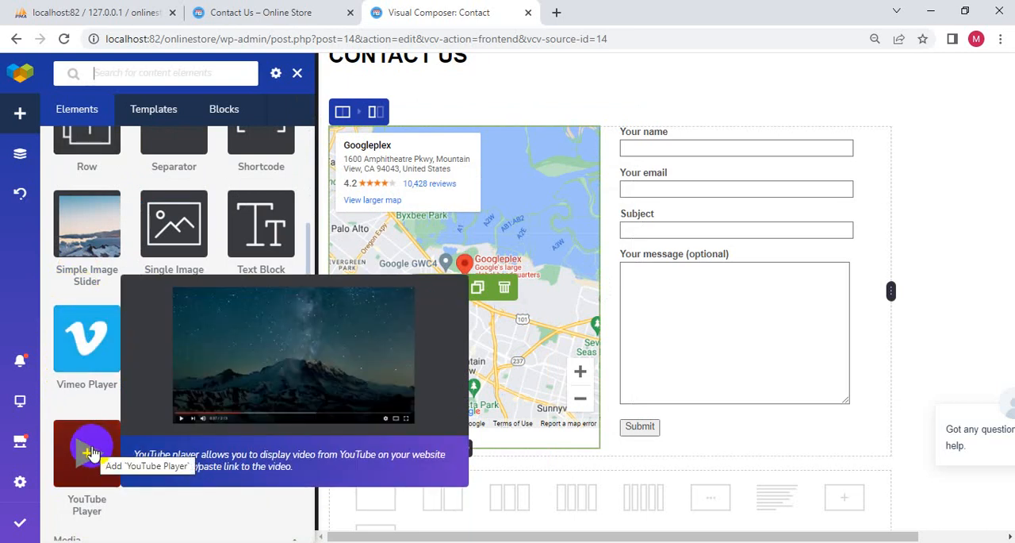
scroll(90, 452, down, 3)
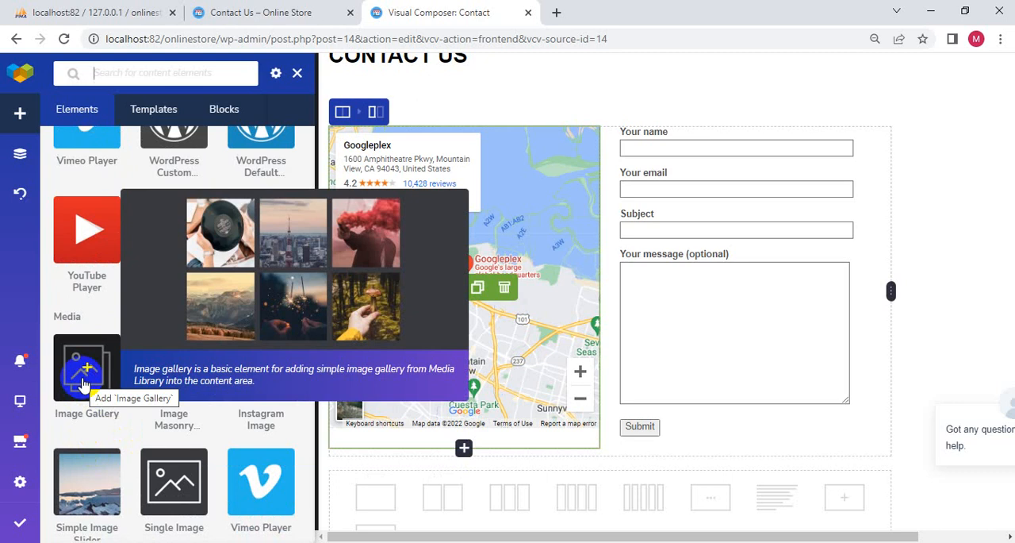
scroll(83, 384, down, 1)
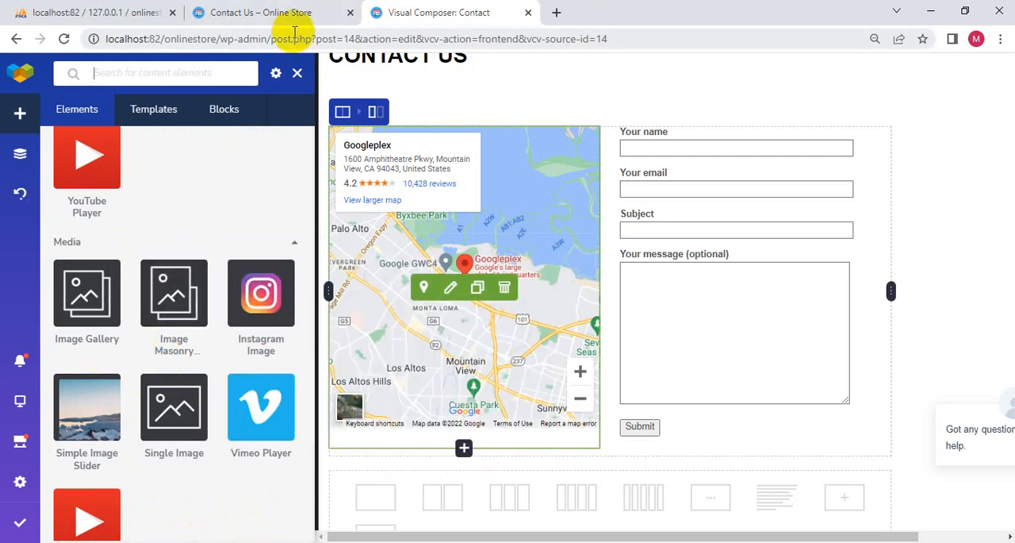
mouse_move(545, 55)
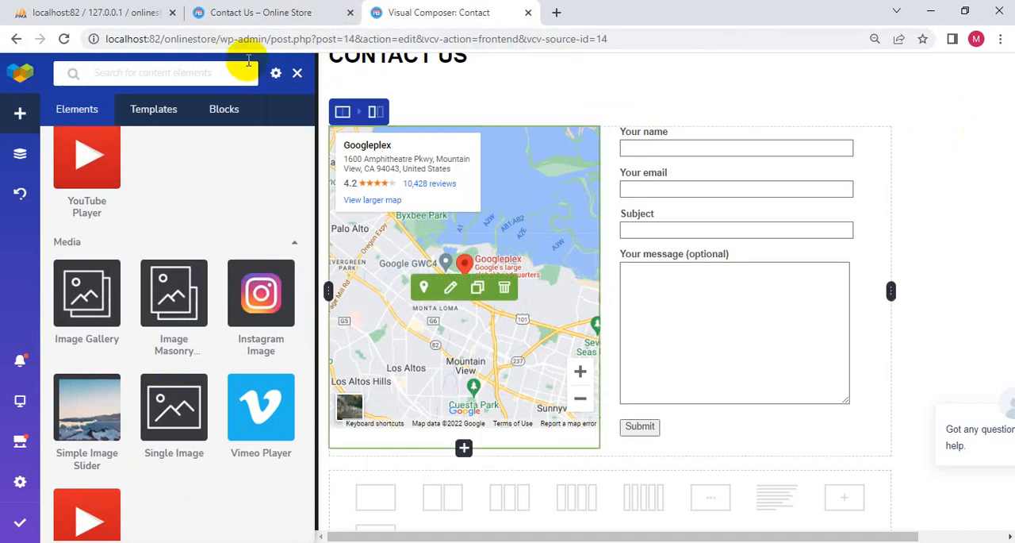
click(297, 74)
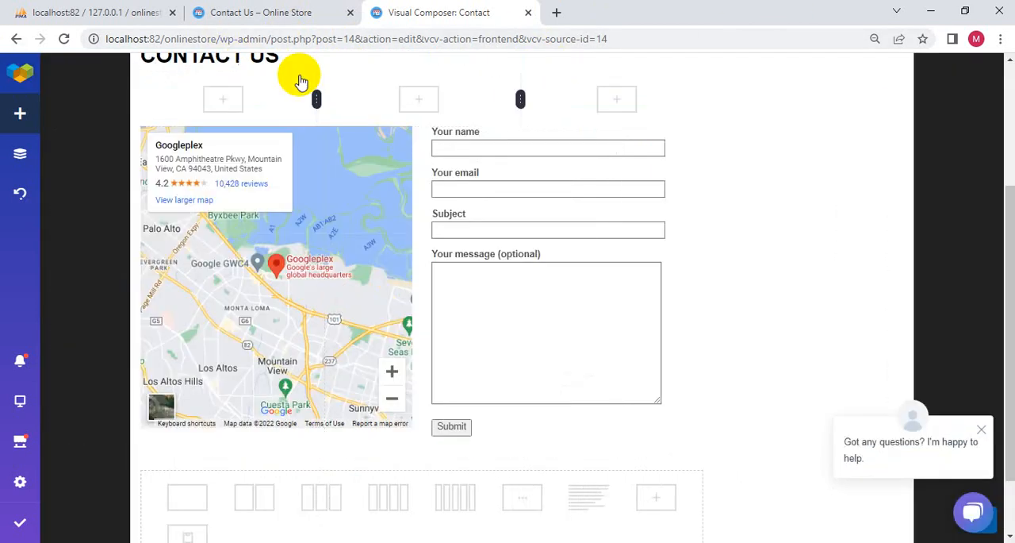
- Close the Visual Composer editor and return to the header of the live Contact Us page
click(529, 12)
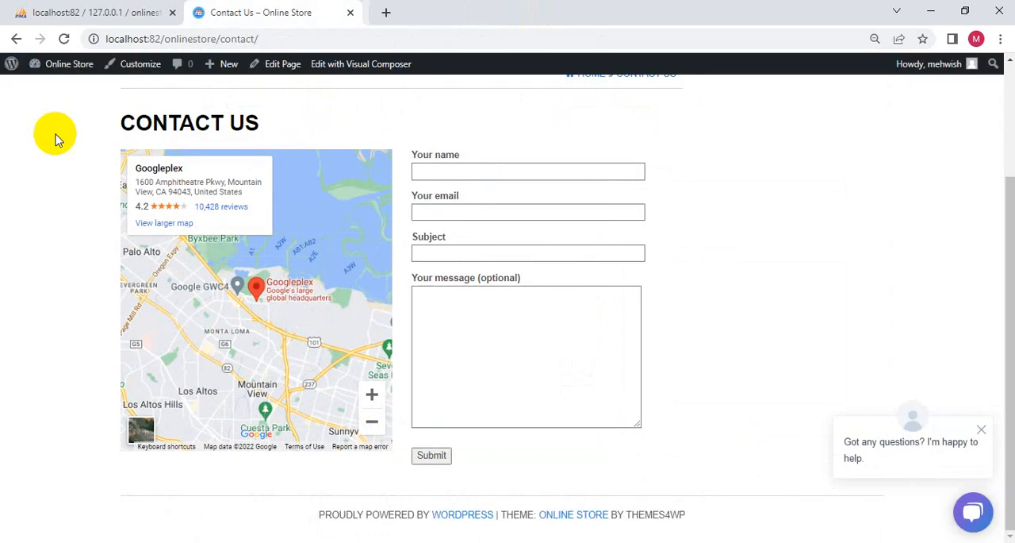
scroll(265, 452, up, 2)
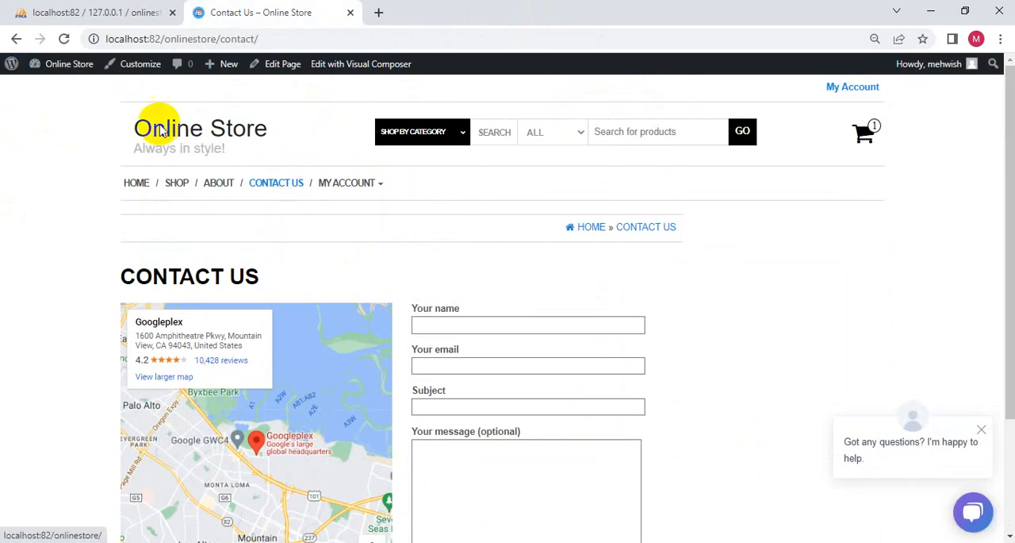
click(277, 39)
- Search the web for 000webhost in a new tab and open its website, dismissing the promotional offer
mouse_move(4, 68)
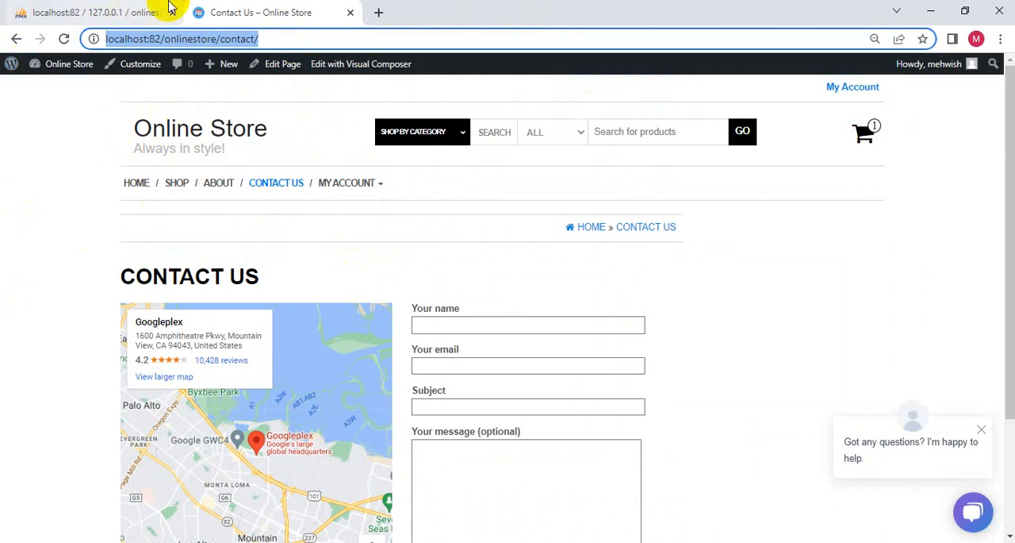
click(379, 12)
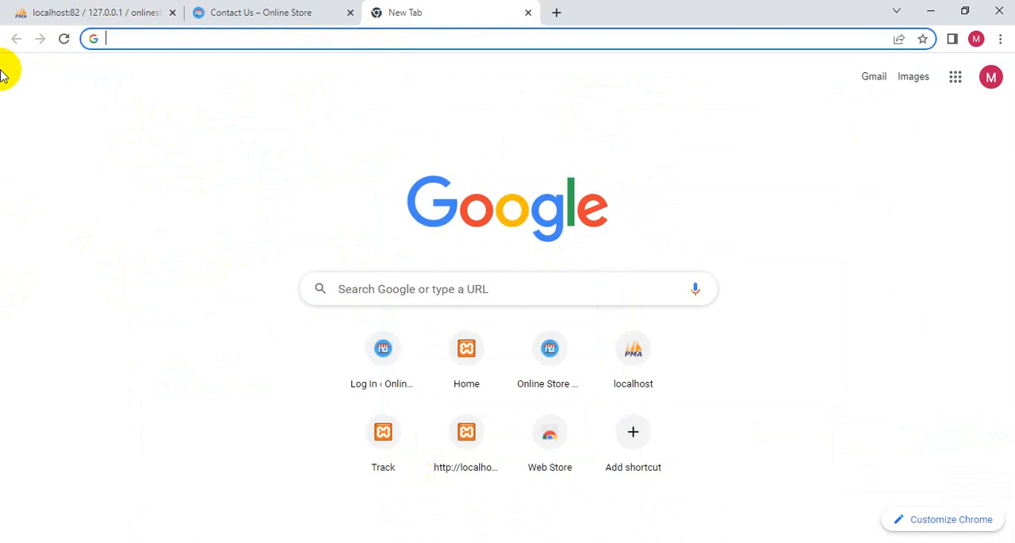
click(160, 41)
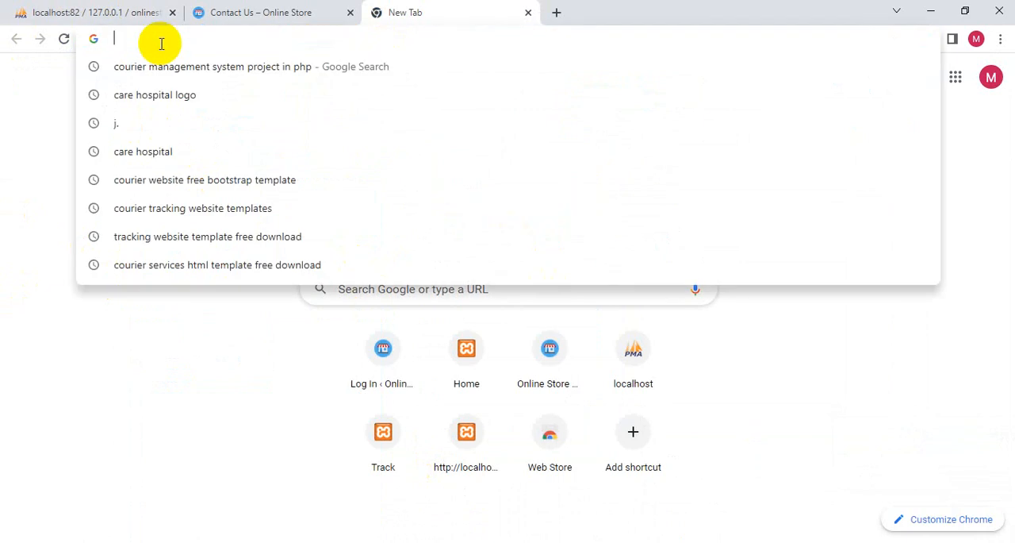
text(000)
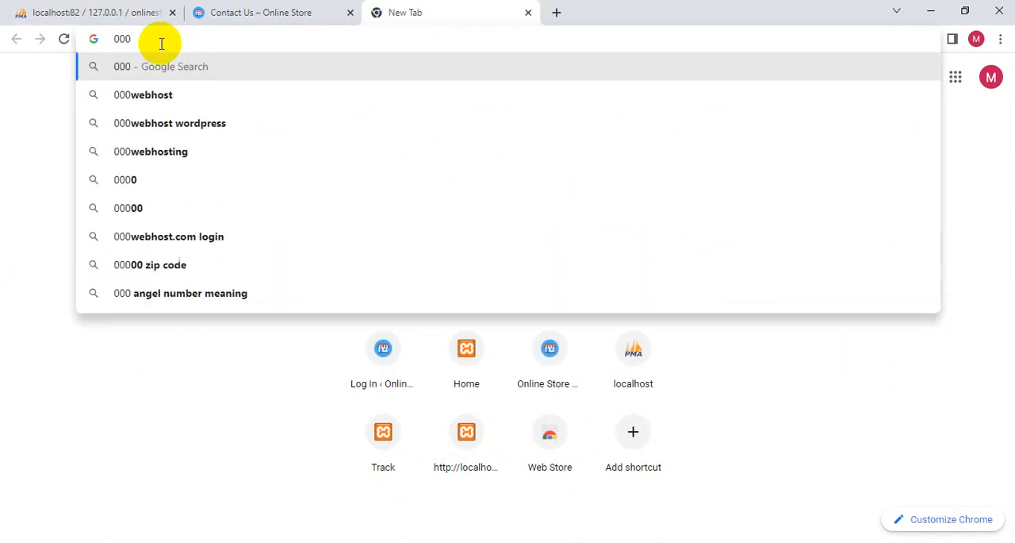
key(Down)
key(Return)
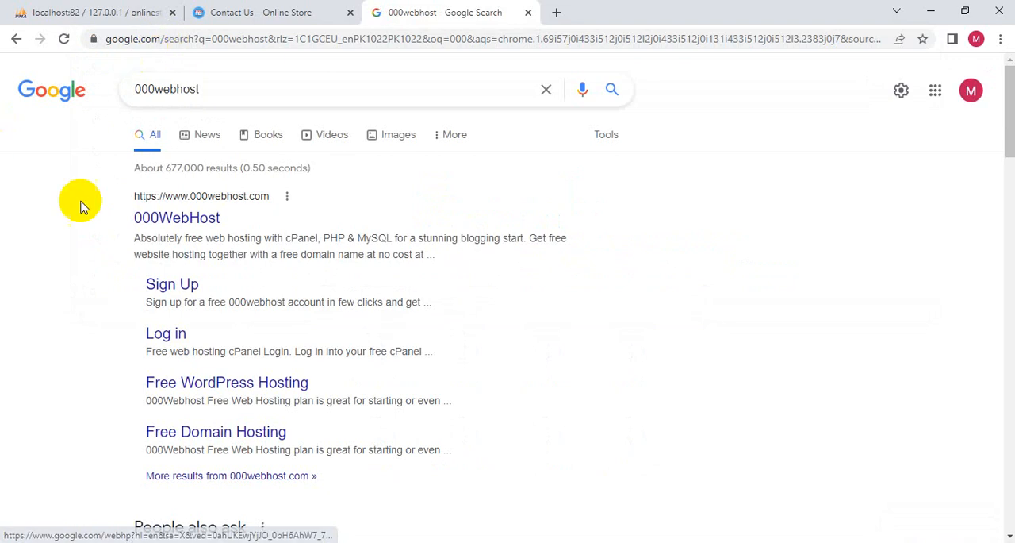
click(177, 217)
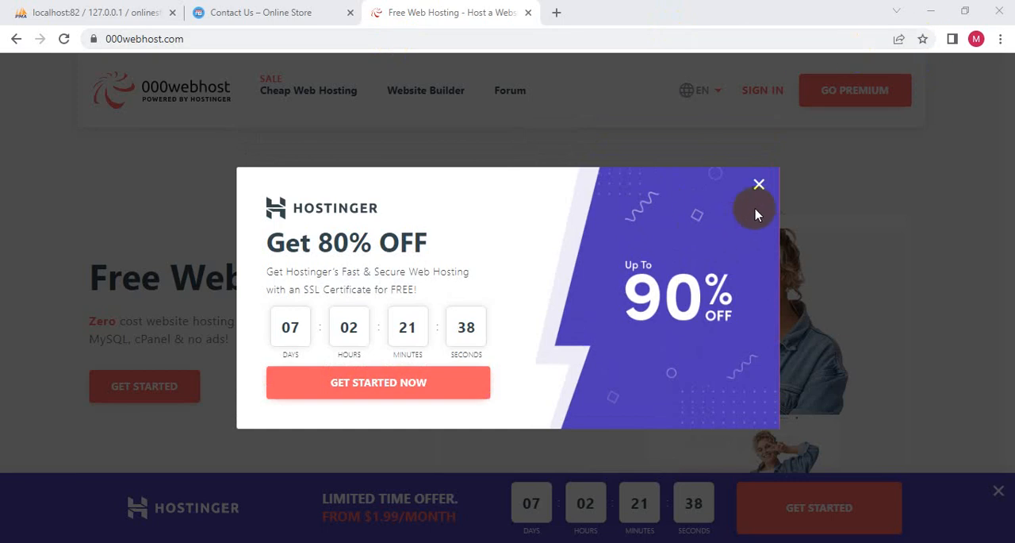
click(760, 187)
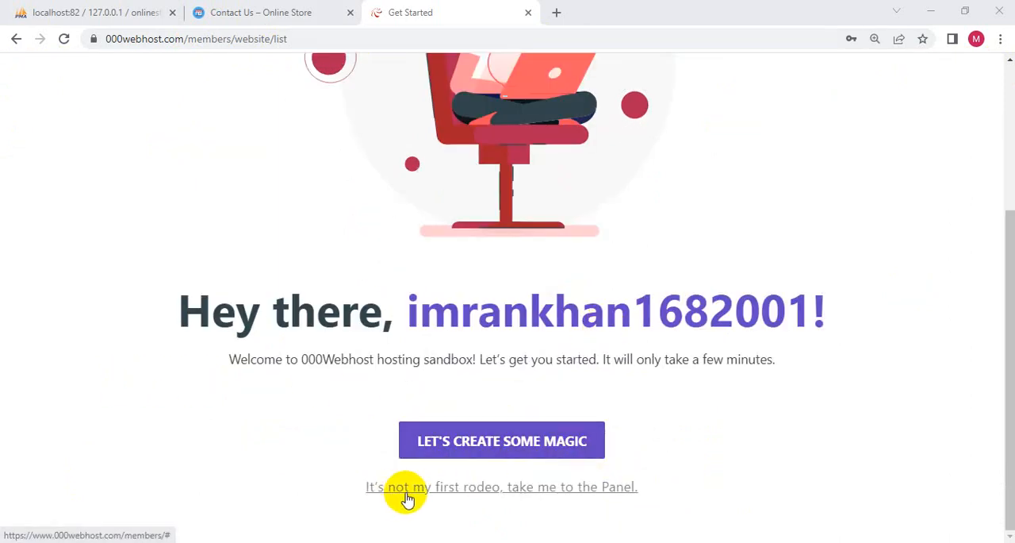
- Skip the beginner introduction on 000webhost and name the new project OnlineSuperMart
click(578, 490)
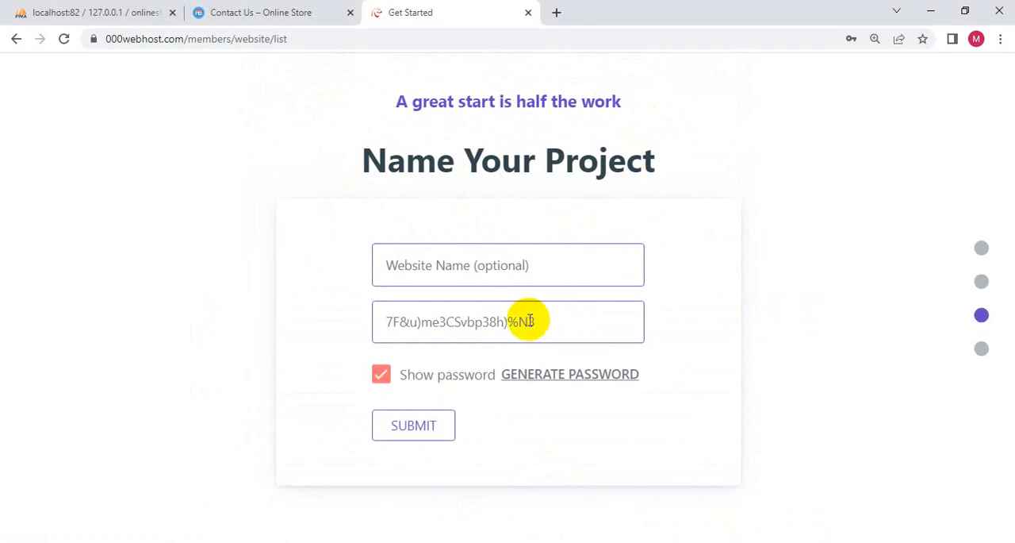
click(473, 267)
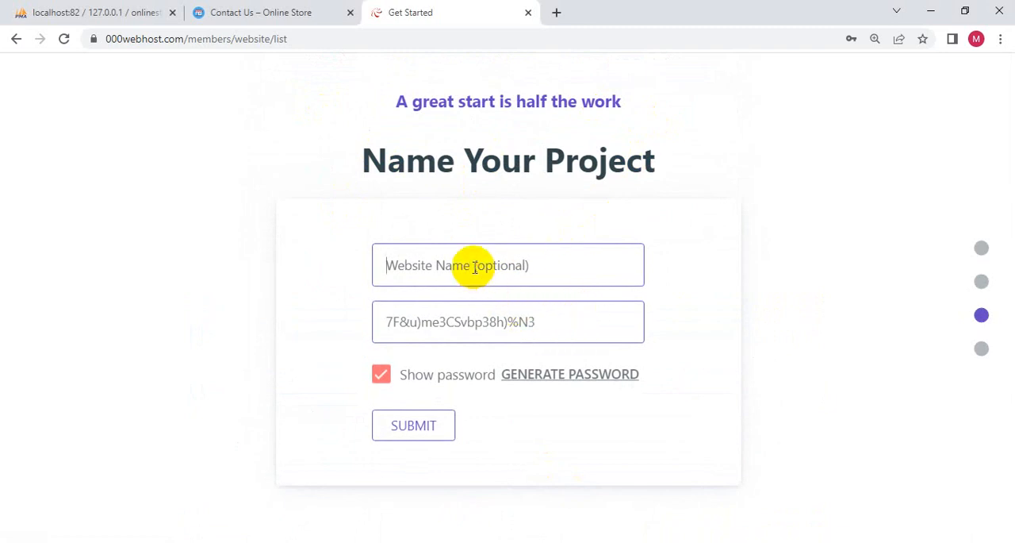
text(O)
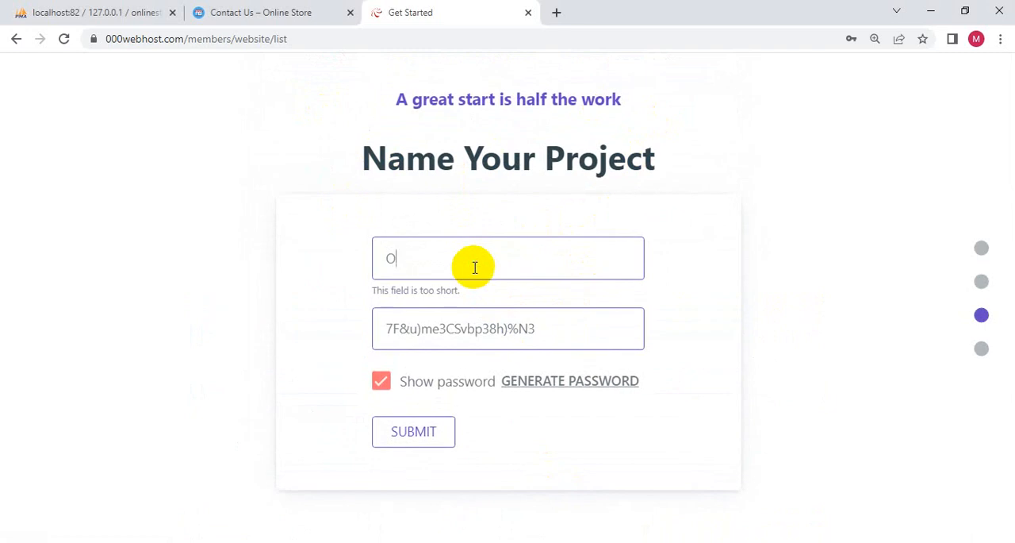
text(nline)
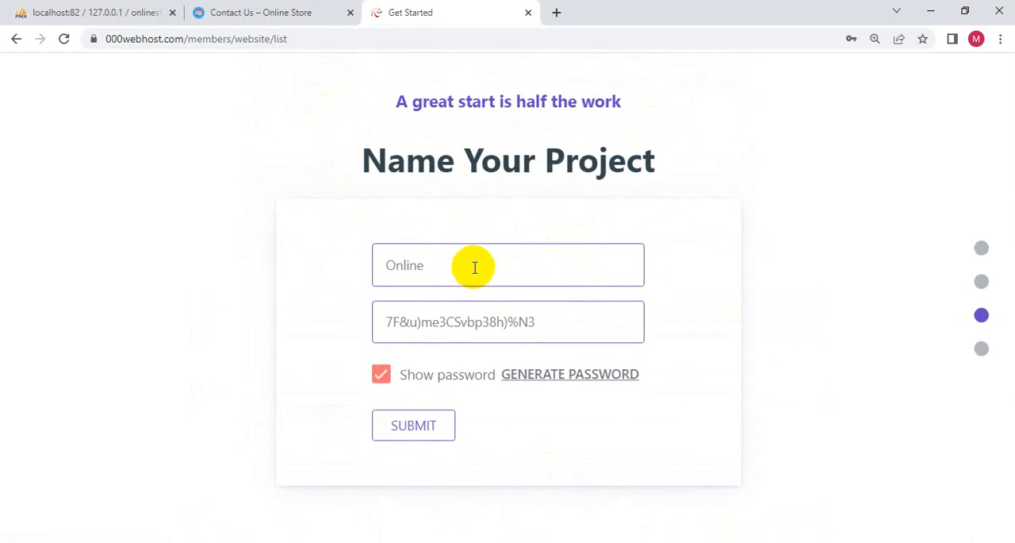
text(SuperMart)
- Submit the project with a custom, hidden password instead of the generated one, and save the login in the browser
drag(548, 313, 291, 317)
key(BackSpace)
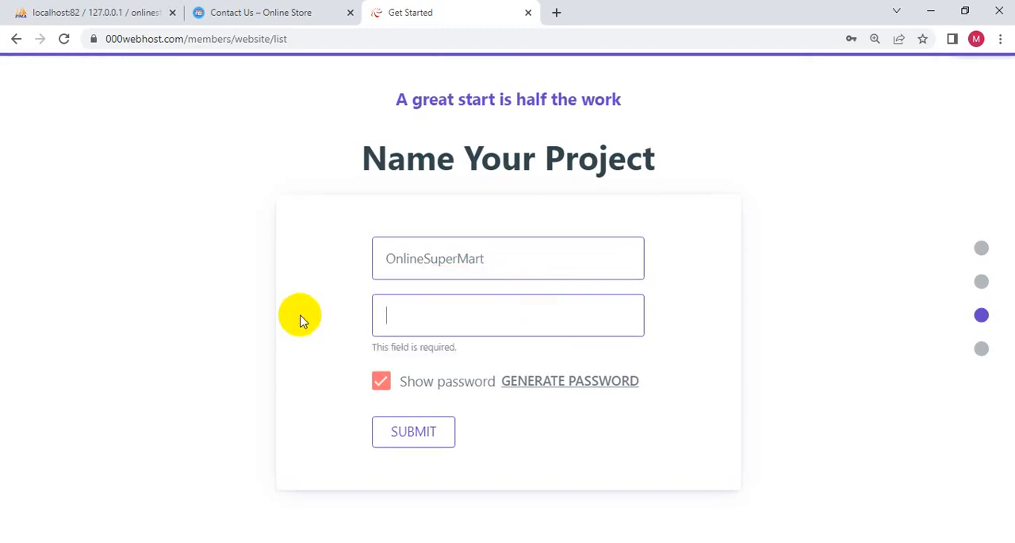
click(380, 381)
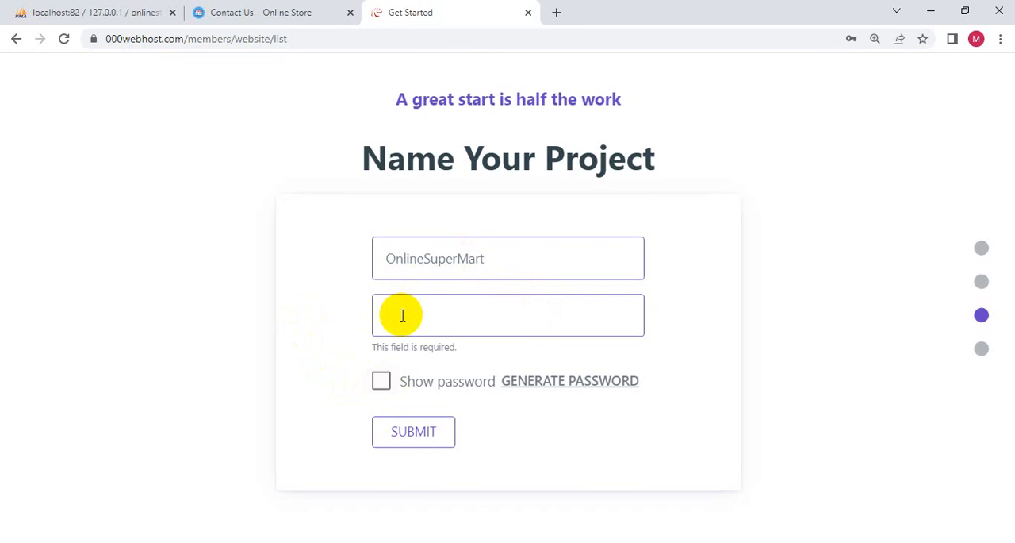
text(••••••••)
click(415, 436)
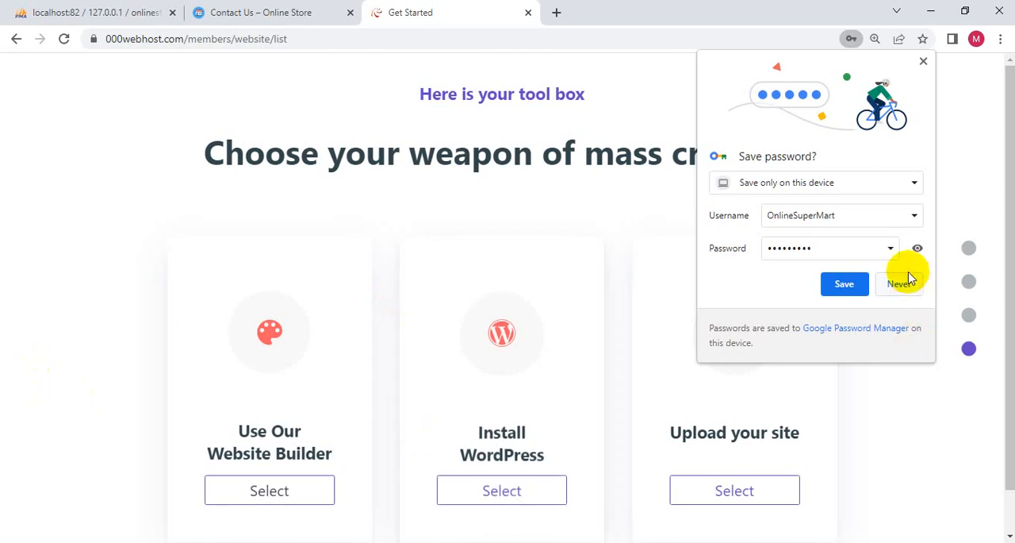
click(849, 284)
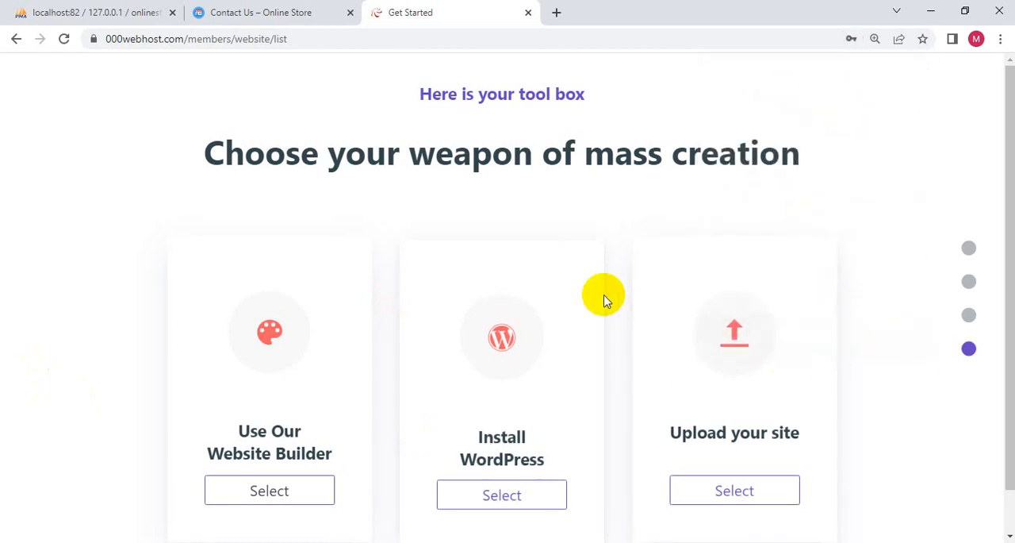
scroll(608, 296, down, 1)
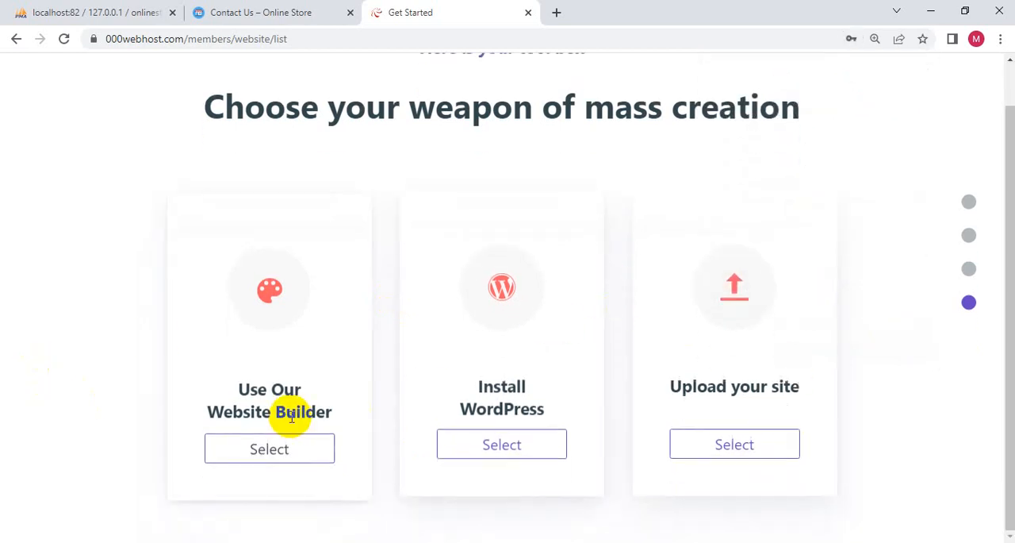
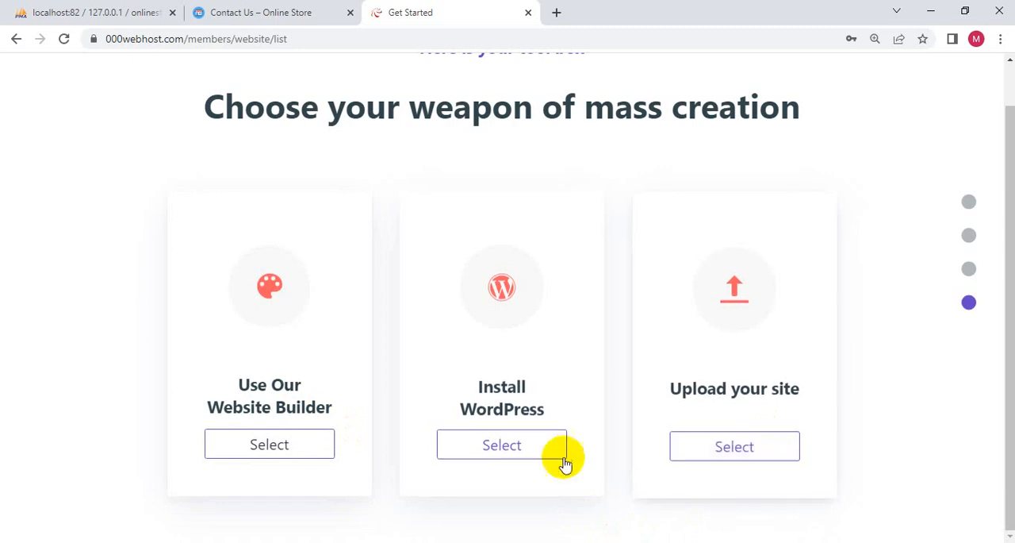
click(504, 451)
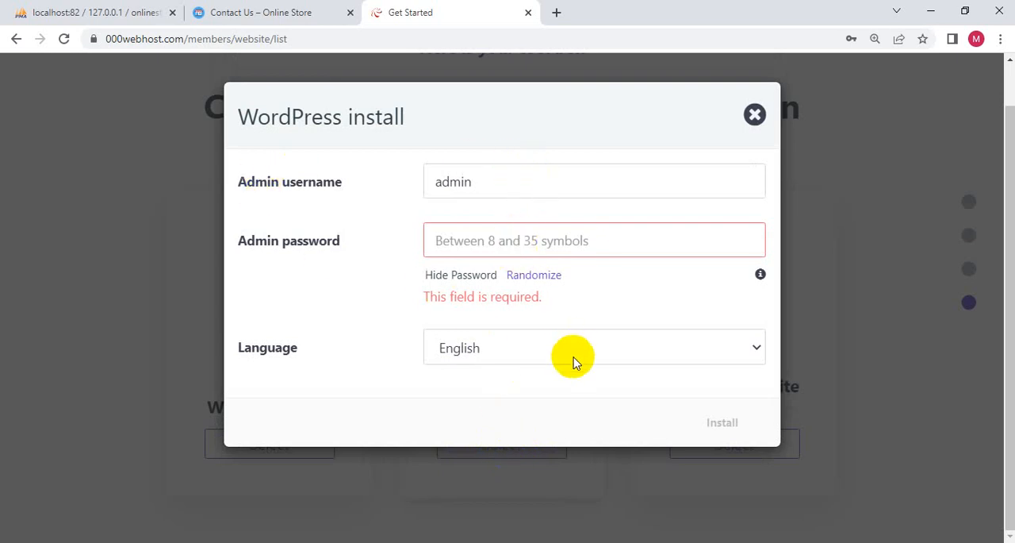
click(256, 10)
click(85, 6)
click(199, 11)
mouse_move(56, 69)
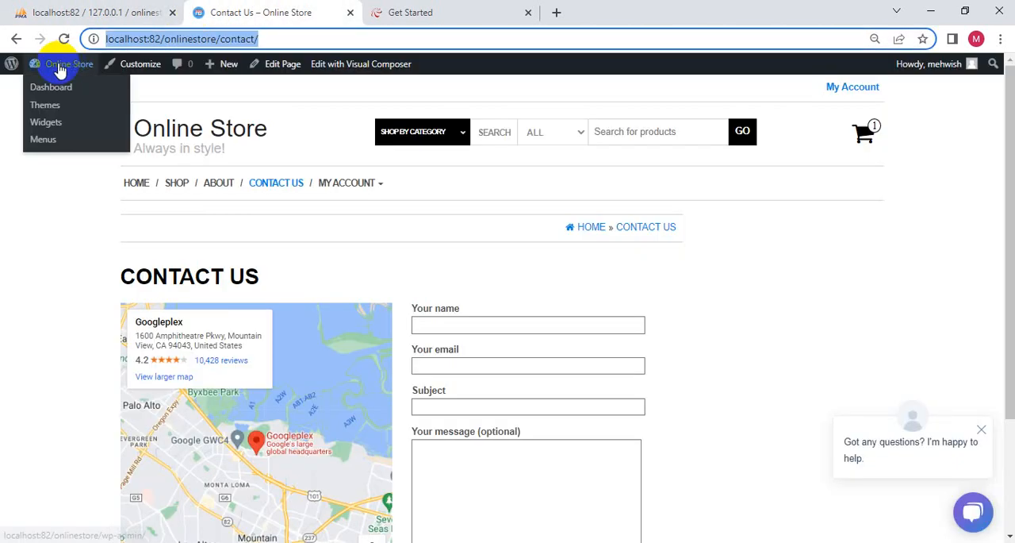
click(68, 89)
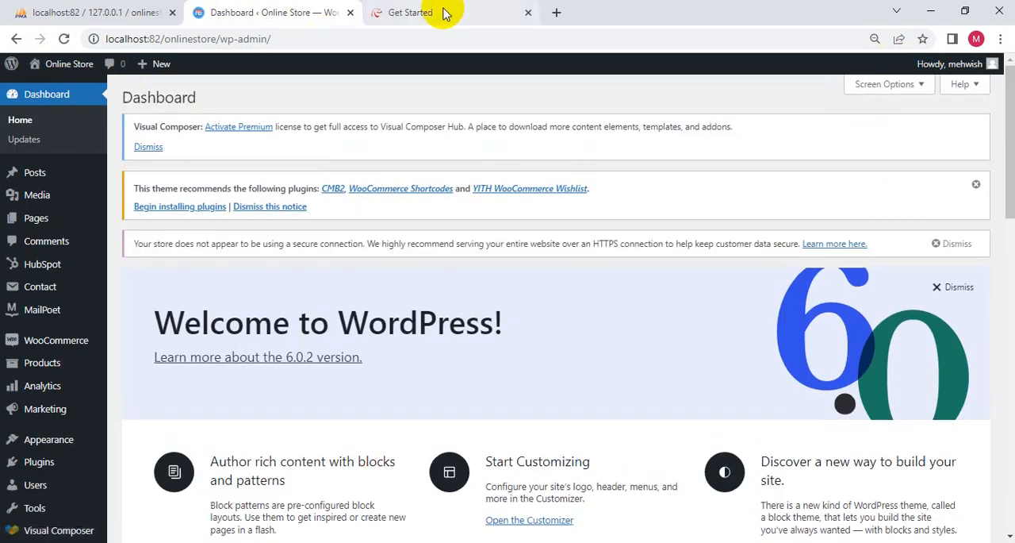
click(443, 12)
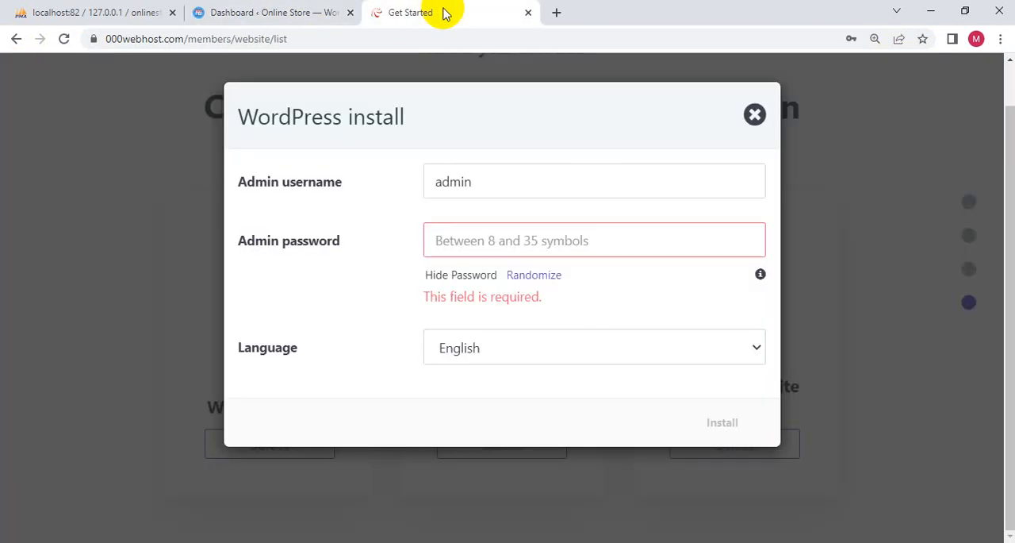
click(754, 114)
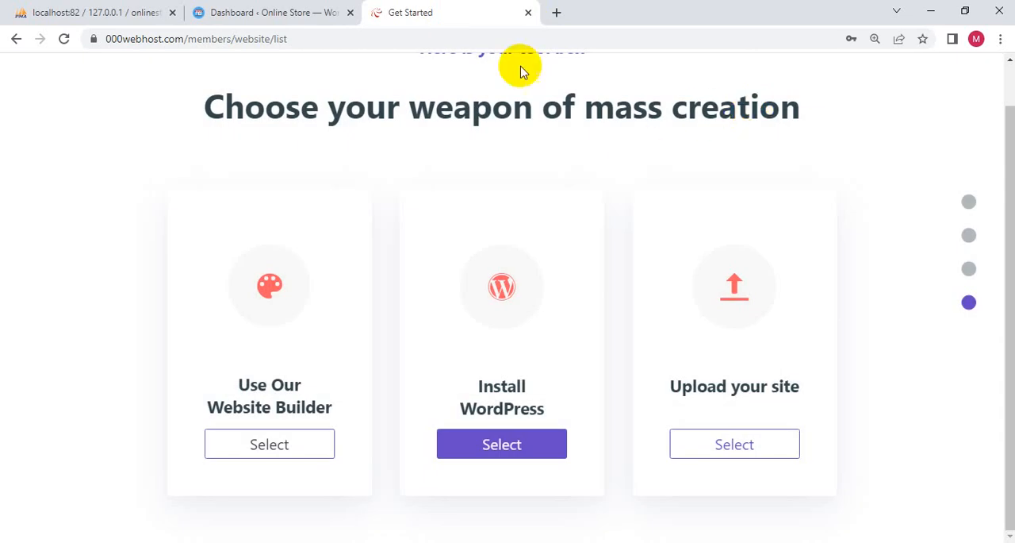
- Choose to upload an existing site for the new project and close the blank tab that opens
scroll(619, 341, up, 2)
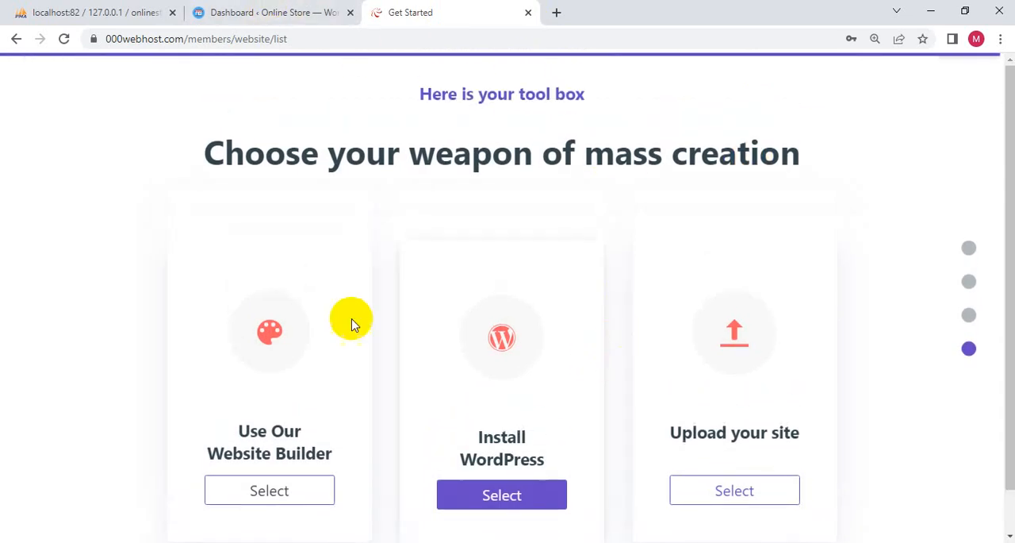
click(726, 496)
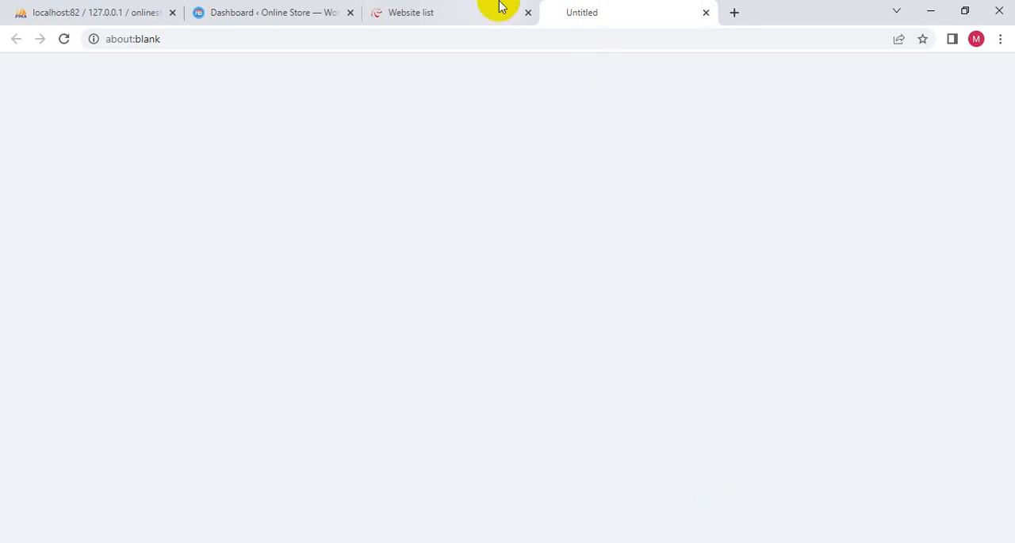
click(443, 11)
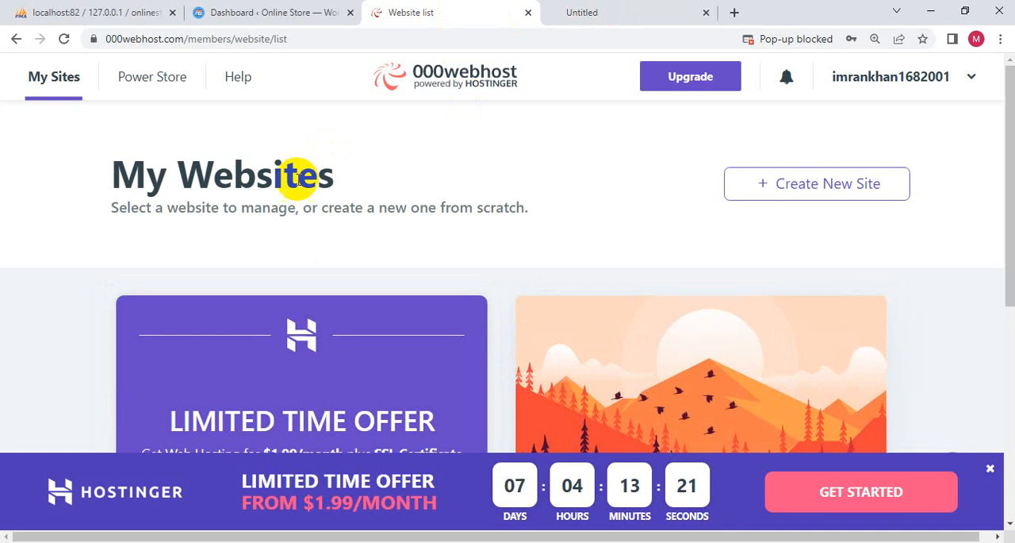
click(614, 8)
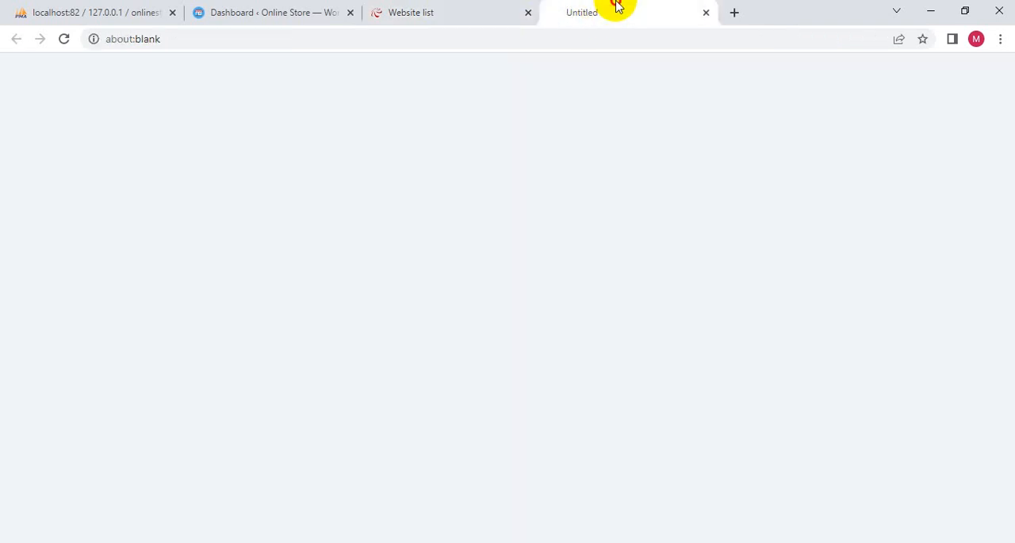
click(707, 12)
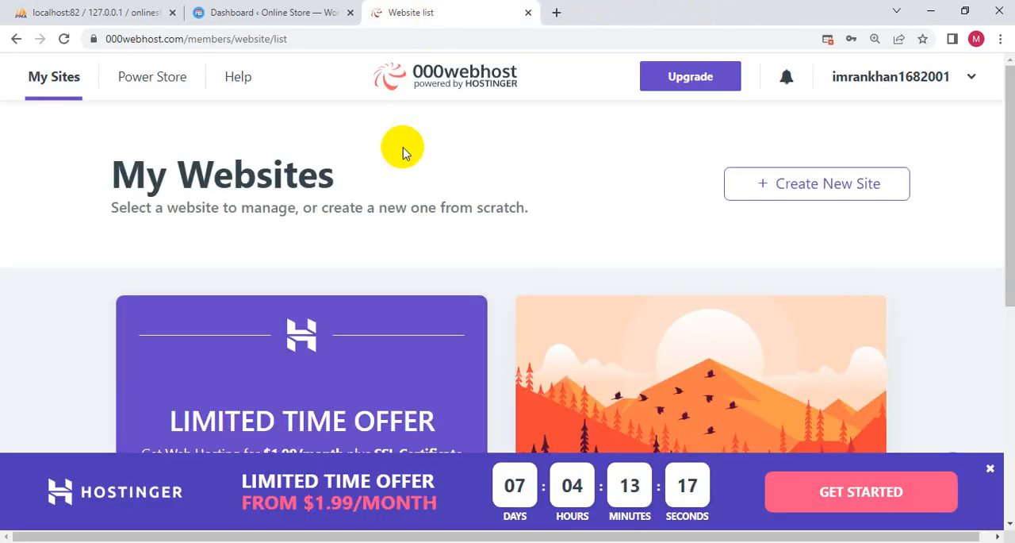
- Open the onlinesupermart site's address from the website list in a new tab and look over its welcome page
scroll(402, 150, down, 5)
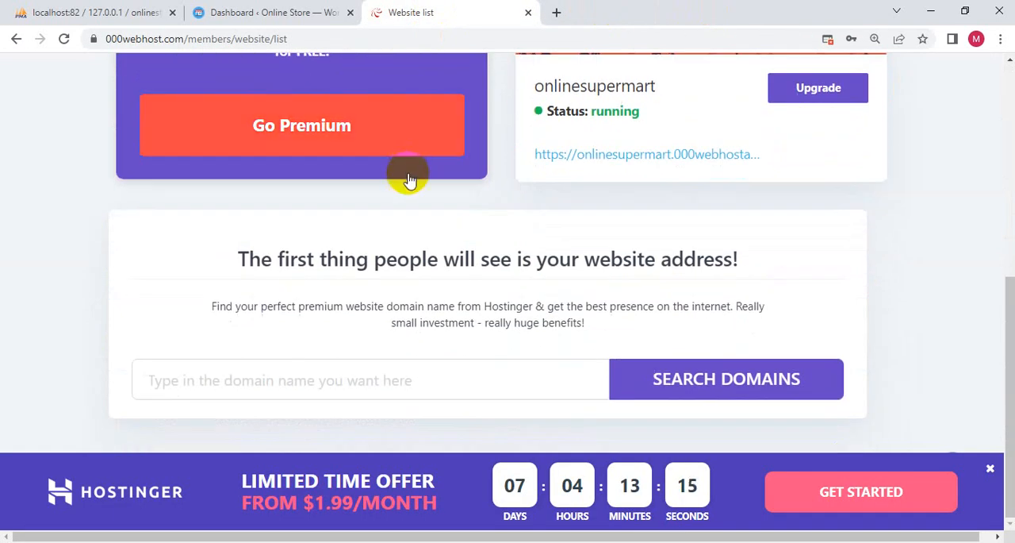
drag(531, 151, 811, 152)
scroll(810, 153, up, 1)
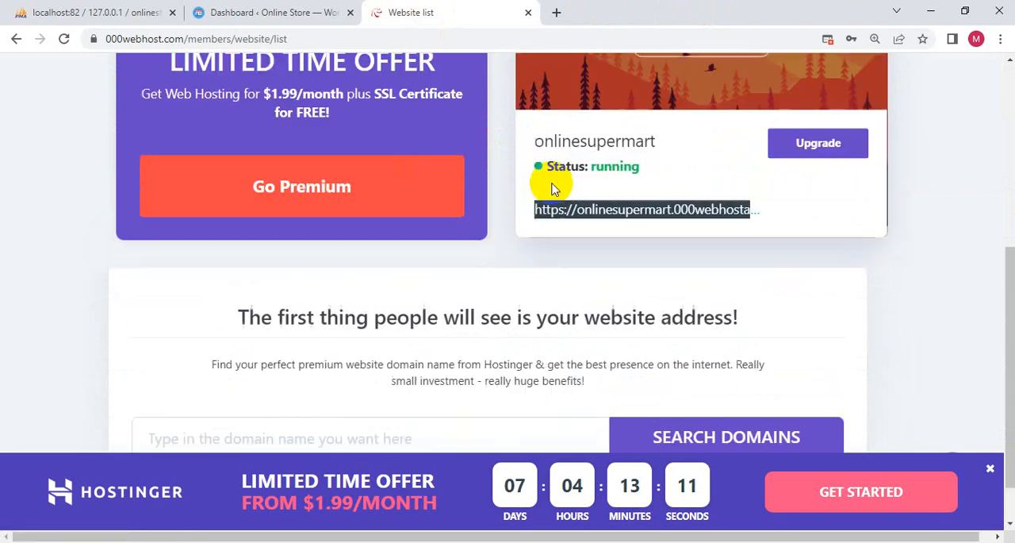
right_click(611, 225)
click(635, 231)
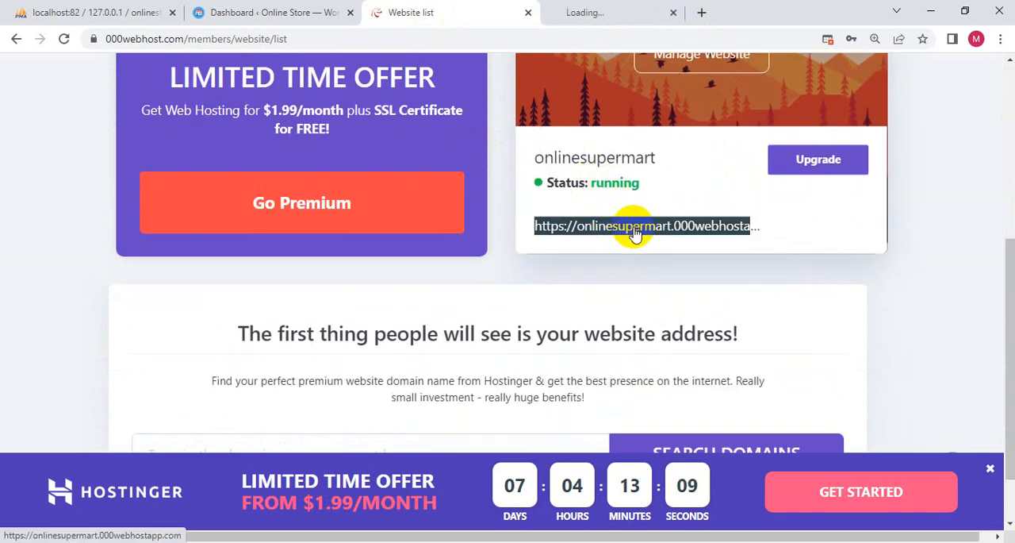
click(608, 10)
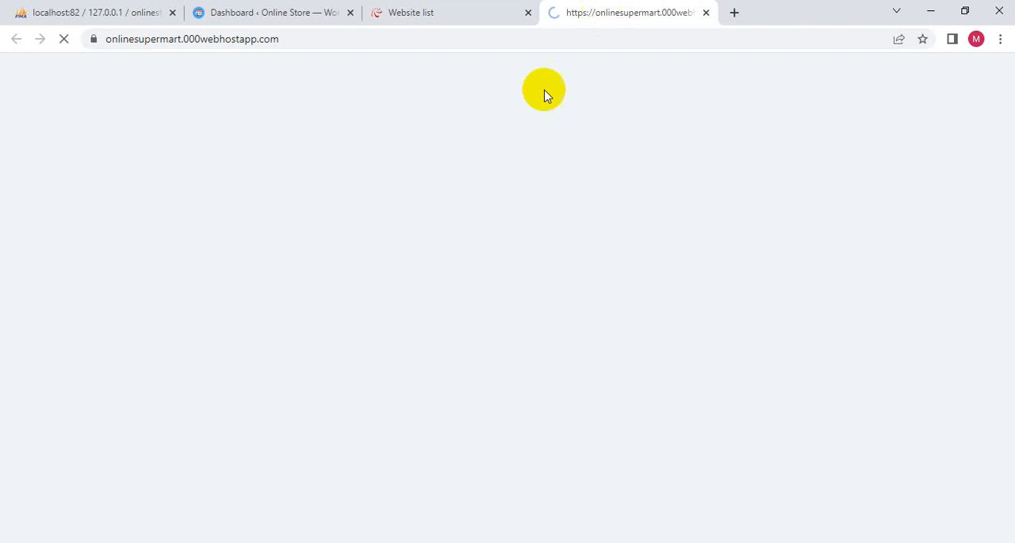
click(326, 38)
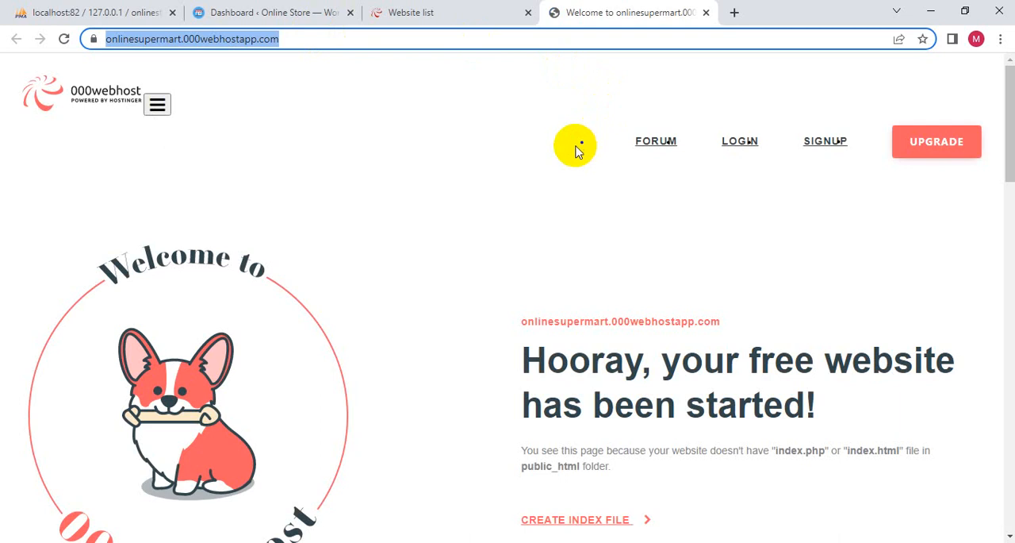
scroll(579, 145, down, 2)
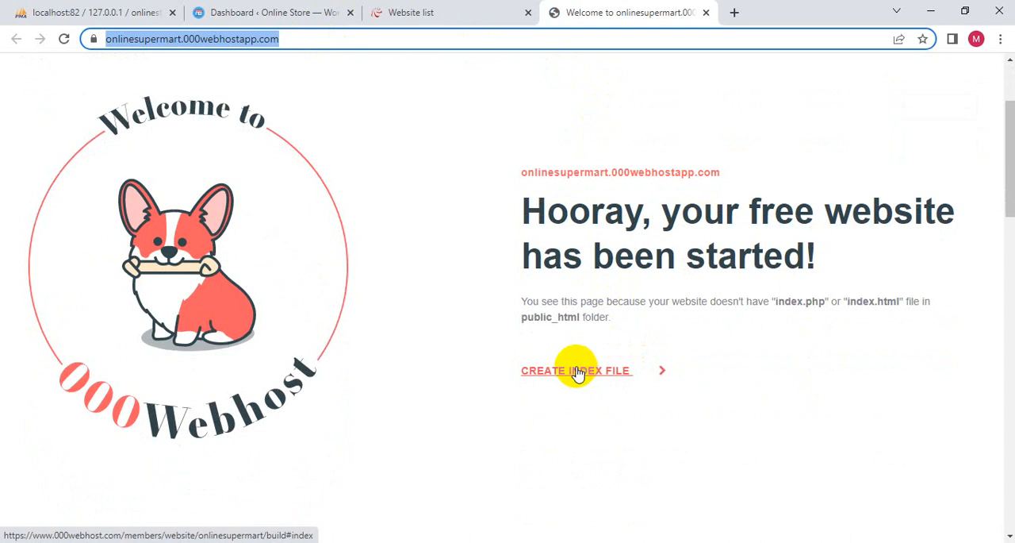
scroll(576, 373, up, 2)
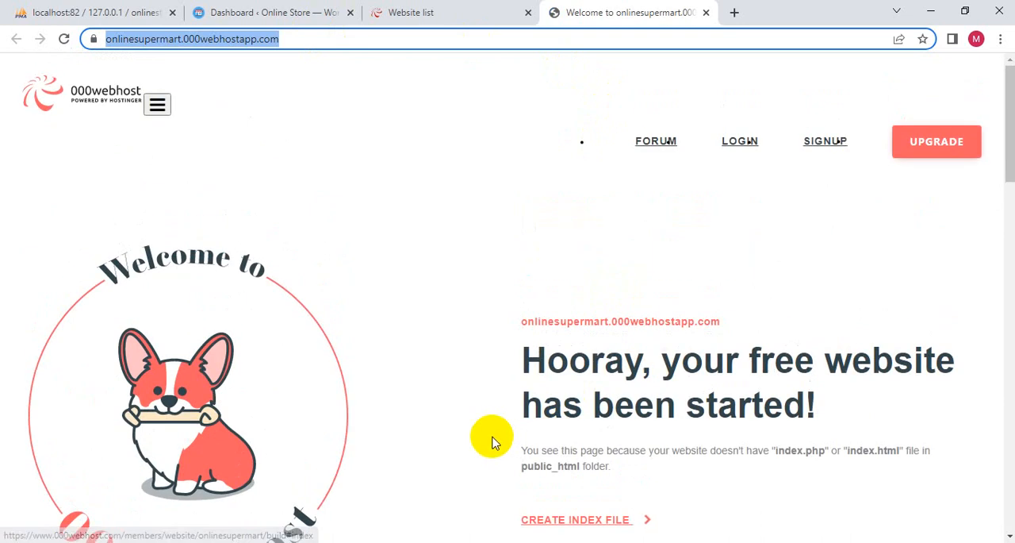
click(169, 106)
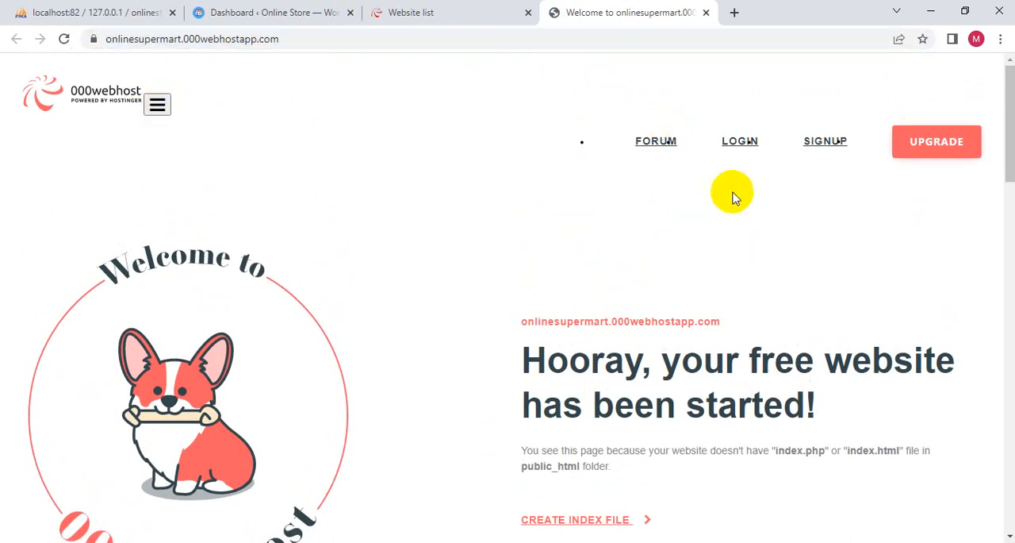
scroll(732, 195, down, 3)
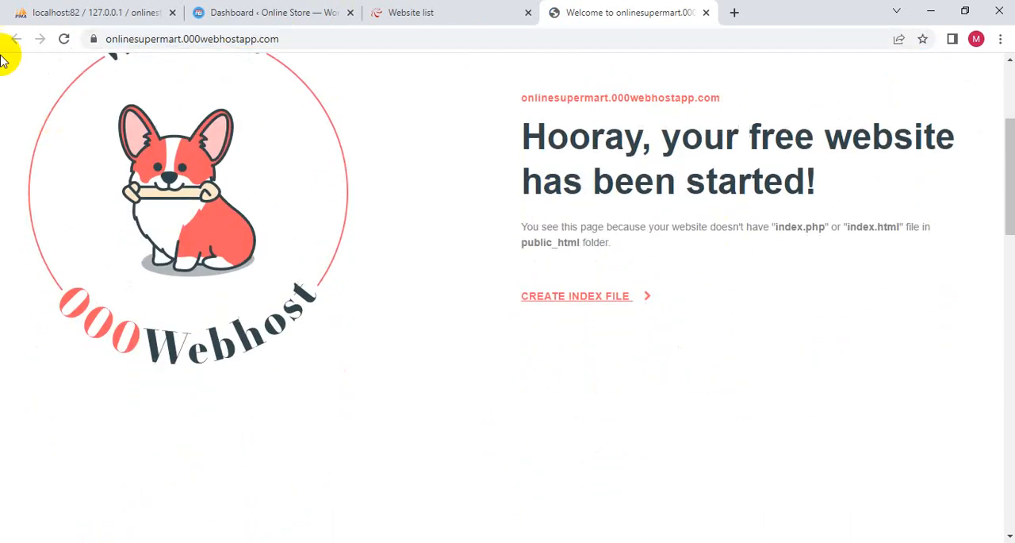
- Return to the 000webhost website list and open the management page of the onlinesupermart site
click(428, 10)
scroll(585, 204, up, 4)
scroll(794, 334, down, 2)
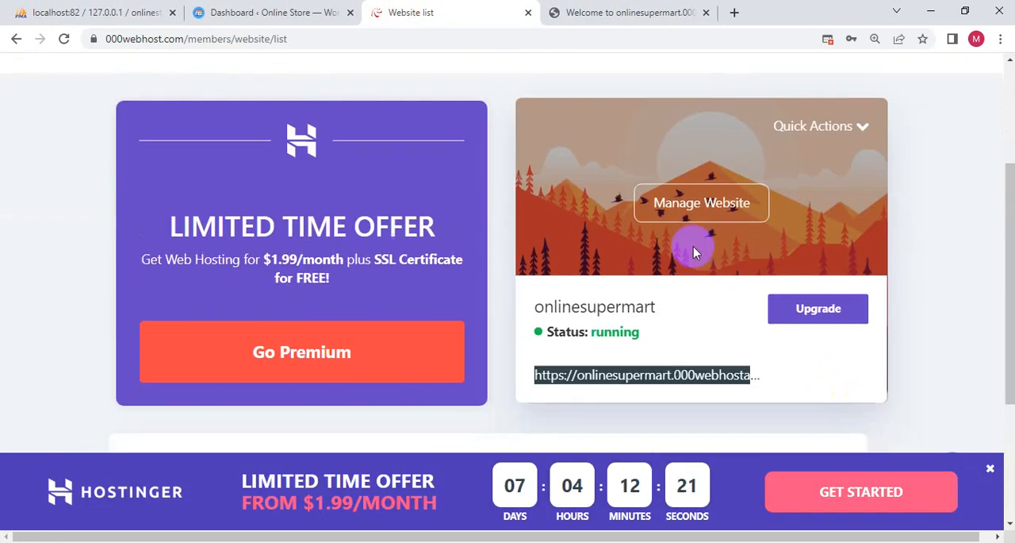
click(694, 247)
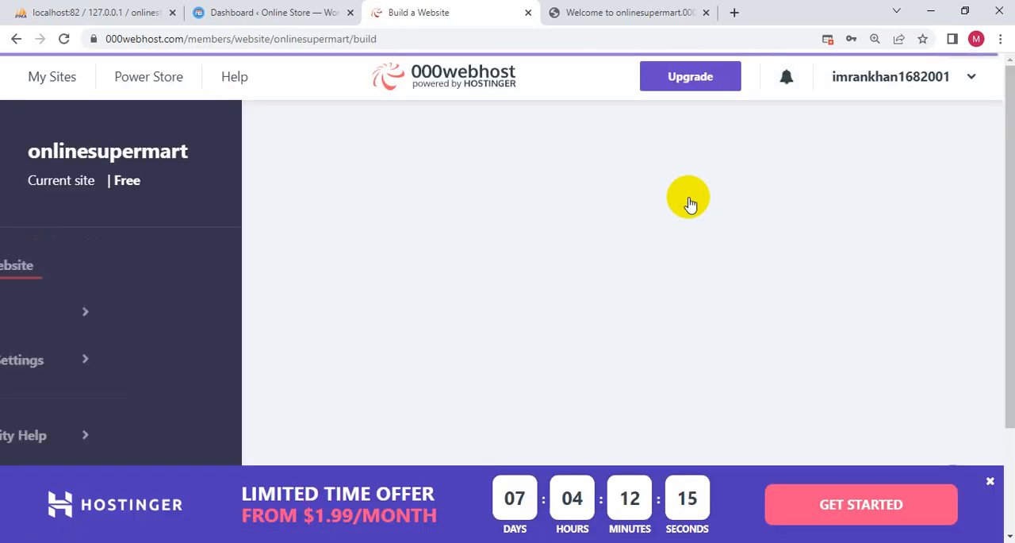
scroll(335, 341, down, 2)
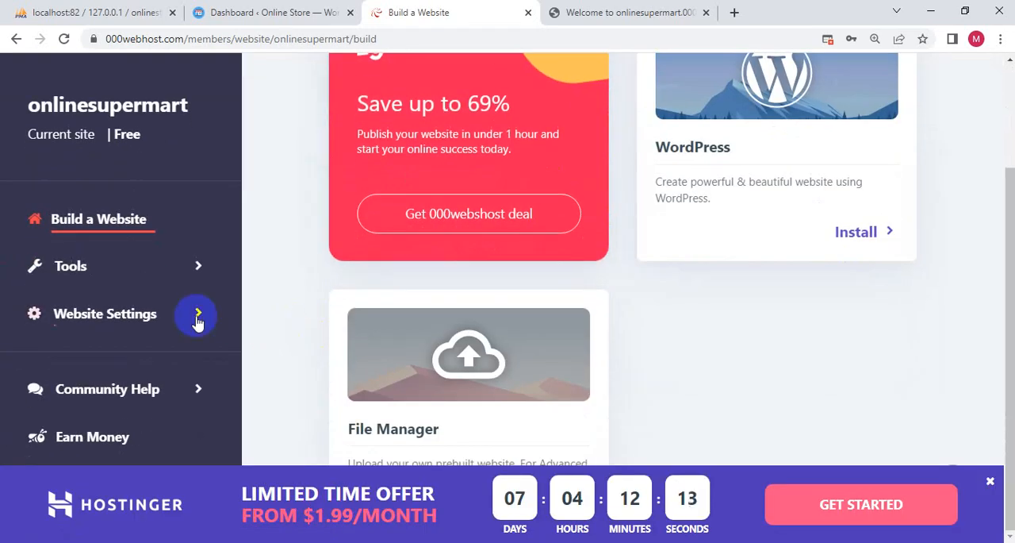
- Open the site's Database Manager and File Manager tools in separate new tabs and view the databases page
click(200, 270)
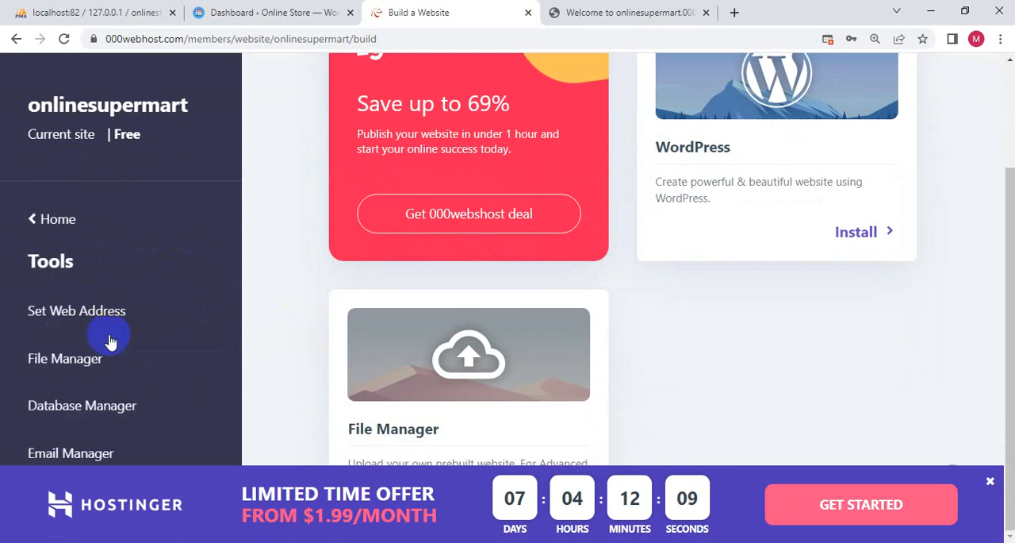
right_click(77, 408)
click(115, 422)
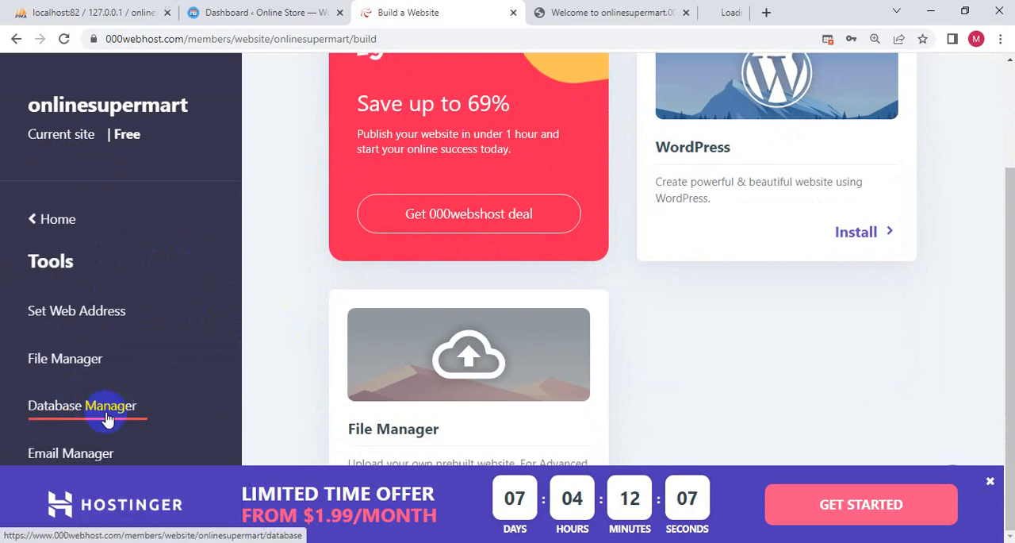
right_click(43, 366)
click(63, 375)
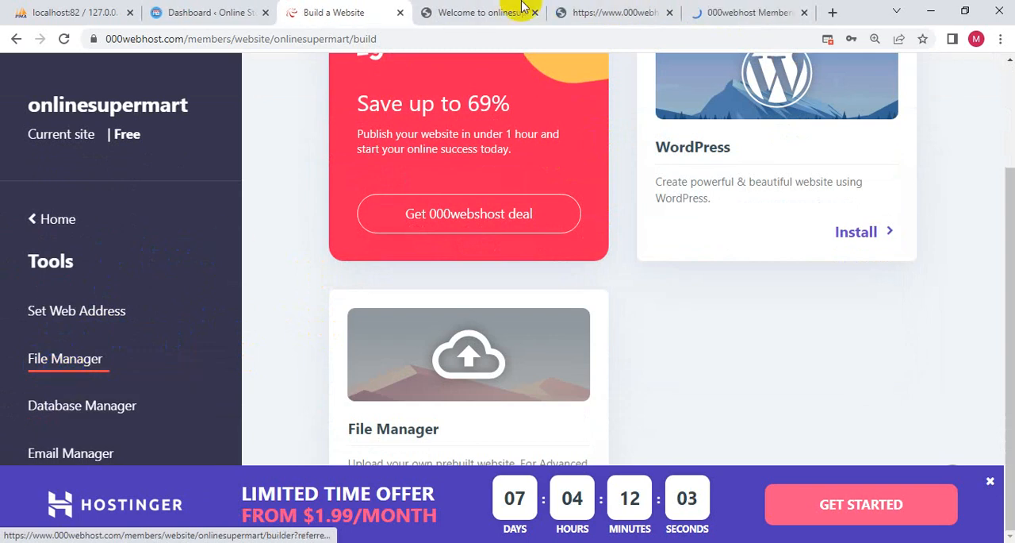
click(619, 8)
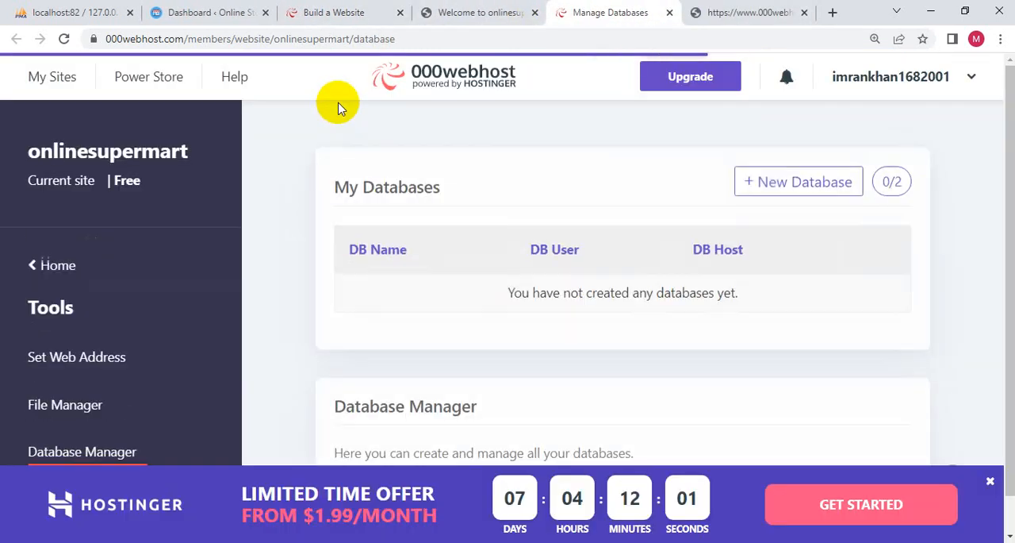
scroll(310, 270, down, 1)
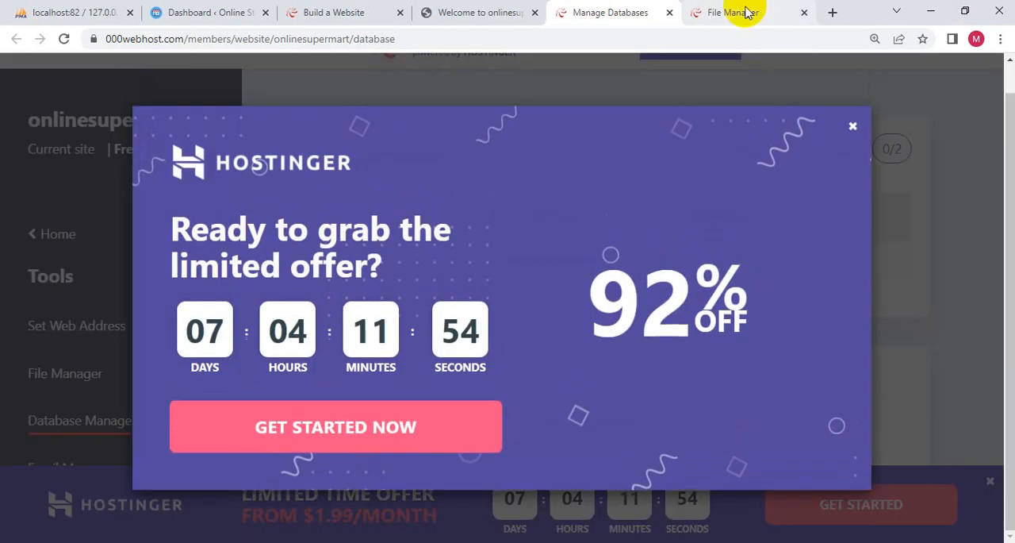
- Dismiss the promotional banner on the File Manager page, launch the file upload manager and open the public_html folder
click(738, 11)
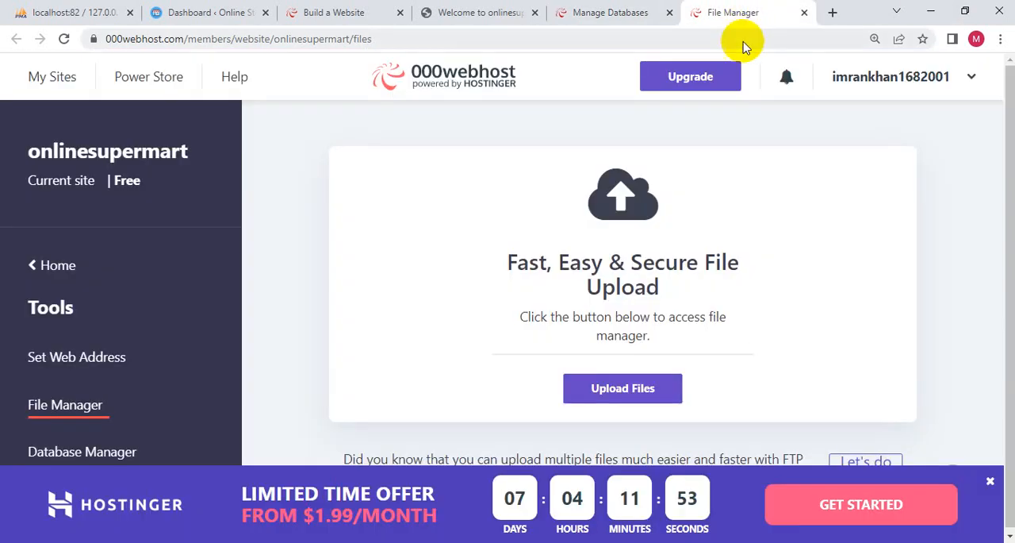
scroll(495, 400, down, 1)
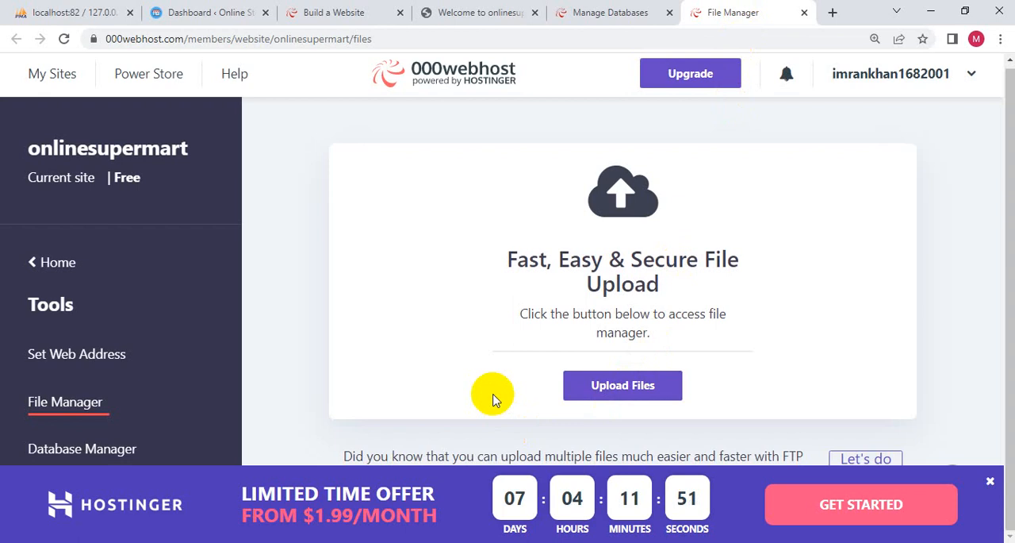
click(990, 481)
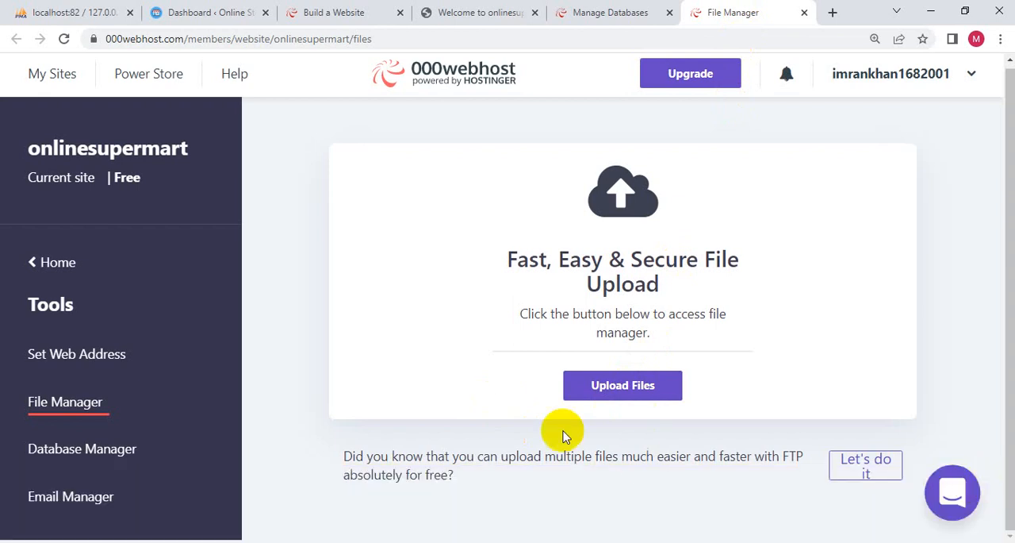
click(651, 385)
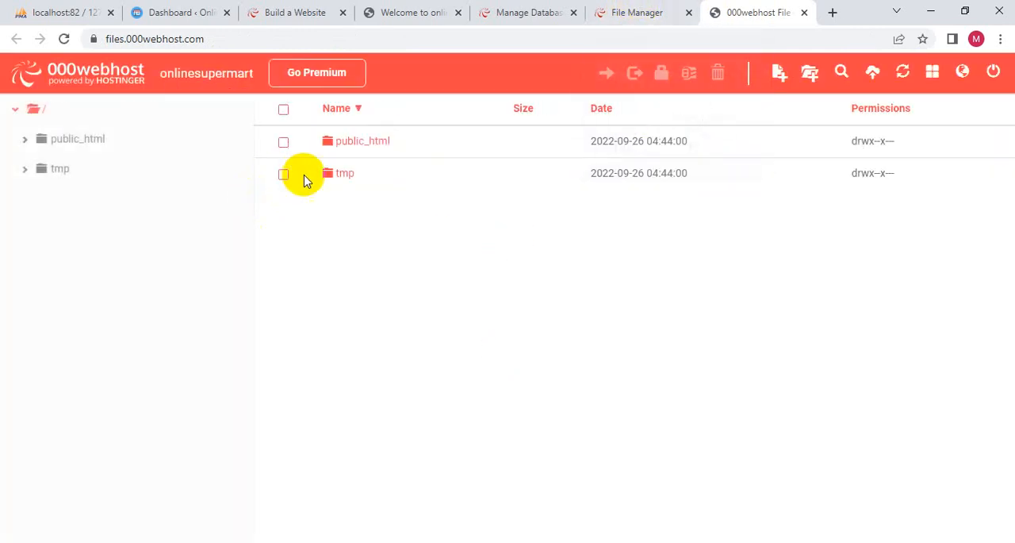
double_click(381, 142)
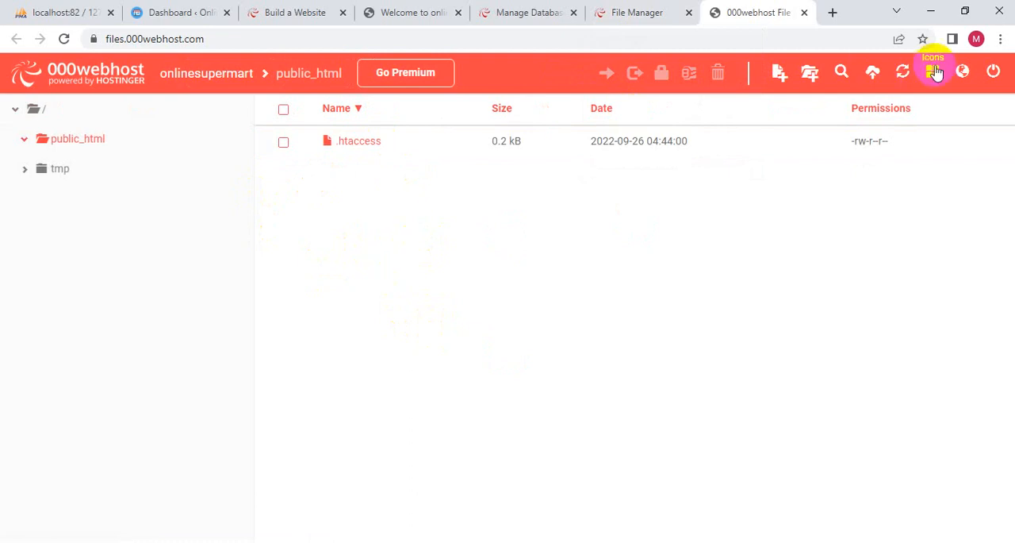
- Start a file upload into public_html and browse to the local xampp\htdocs\onlinestore folder
click(873, 74)
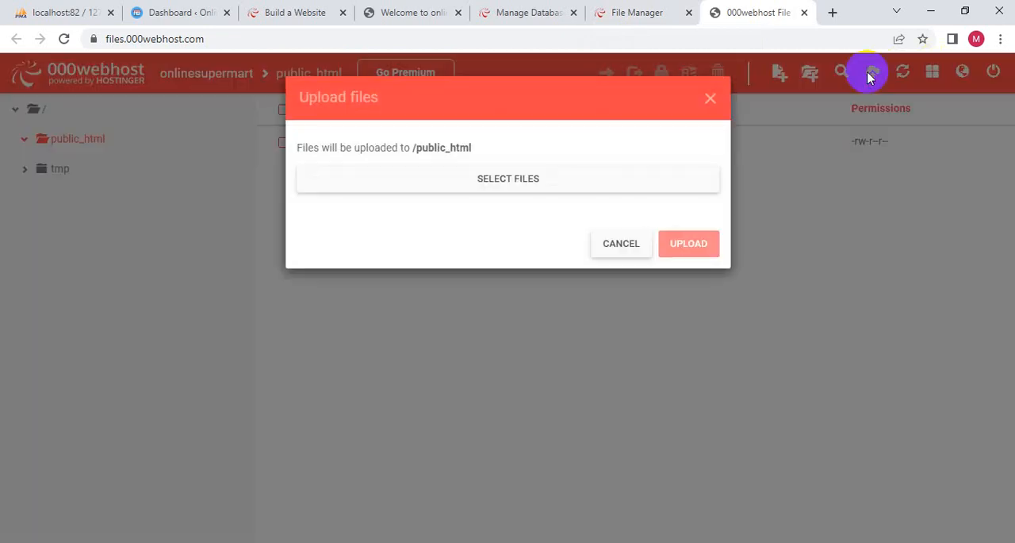
click(448, 183)
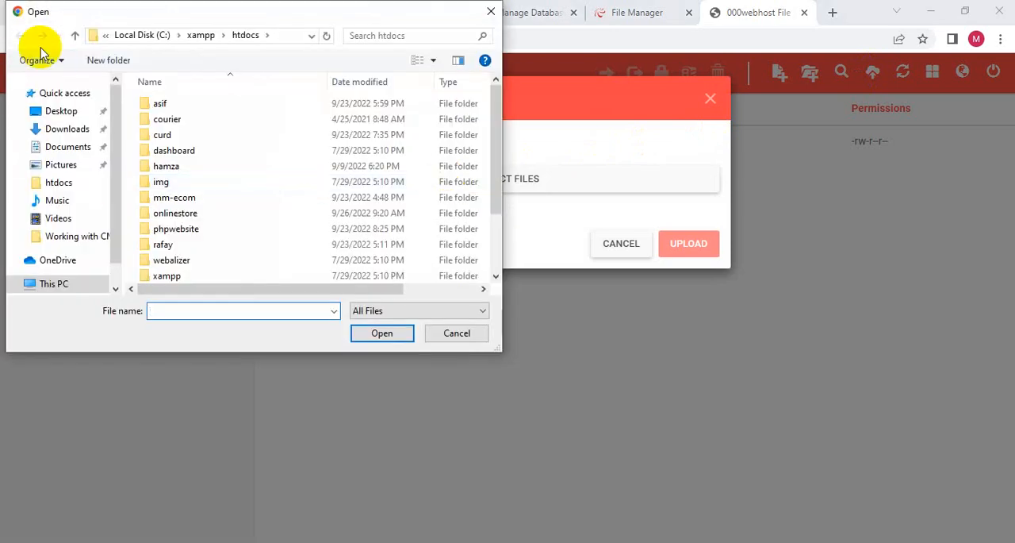
double_click(187, 213)
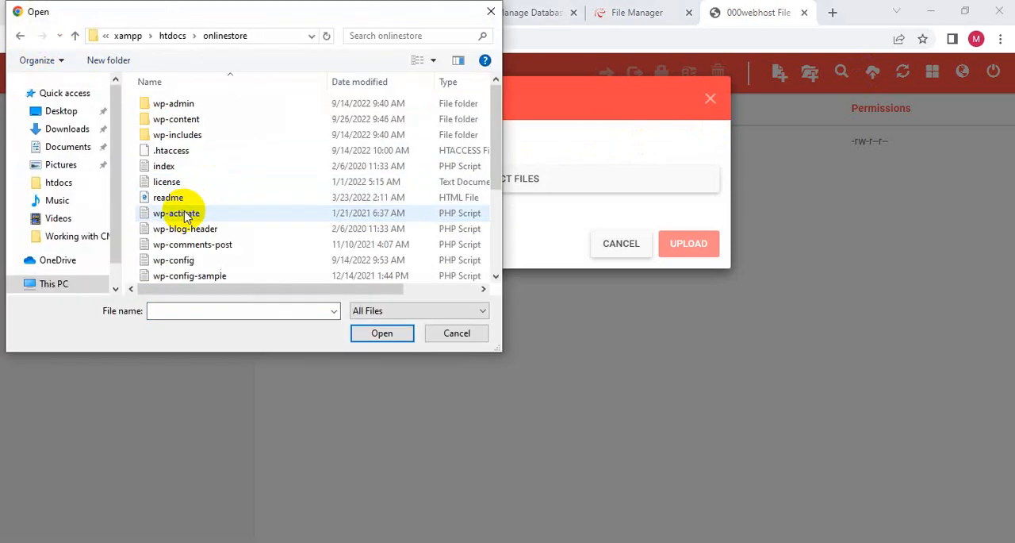
scroll(186, 166, down, 3)
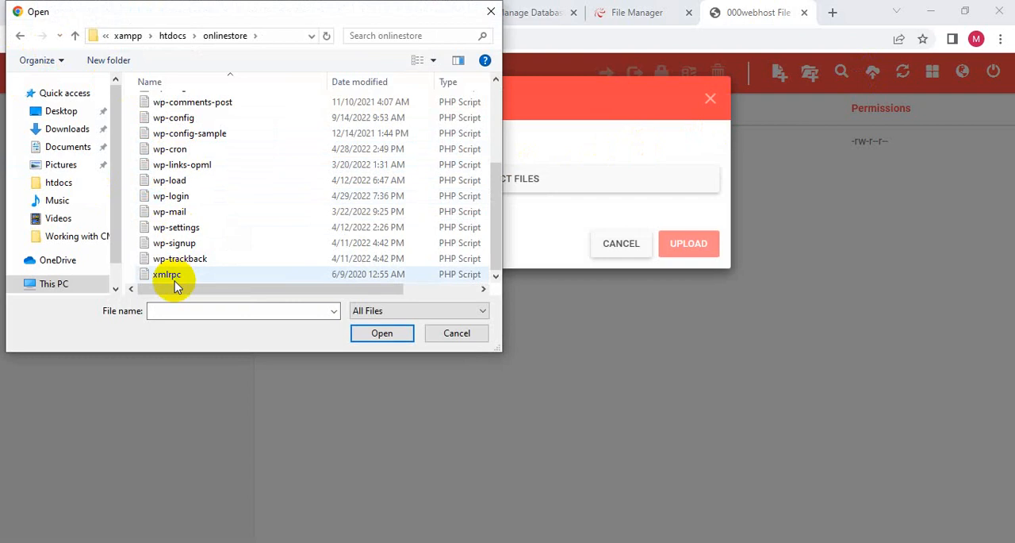
scroll(176, 282, up, 3)
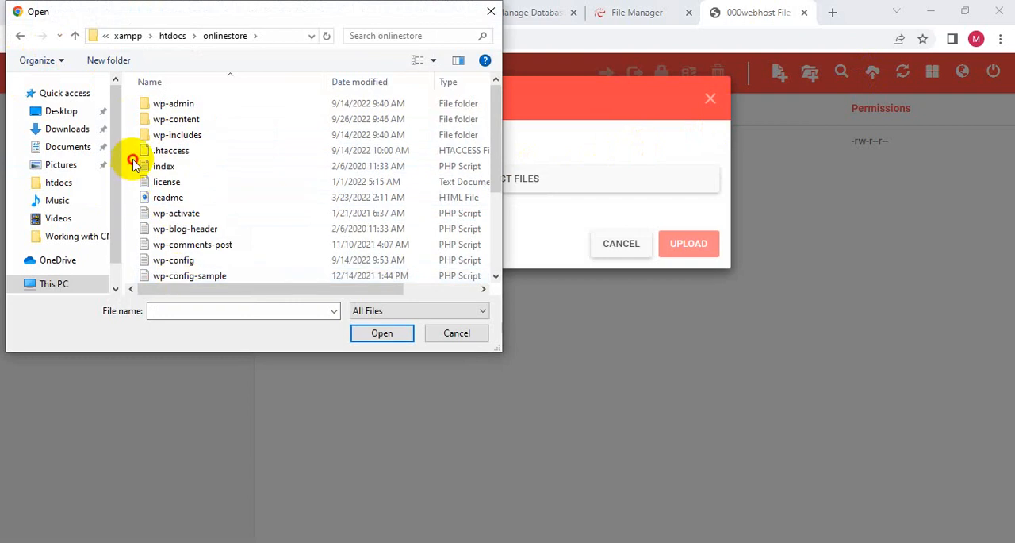
- Select all loose files in onlinestore, from .htaccess through xmlrpc without the folders, and add them to the upload list
drag(134, 162, 431, 515)
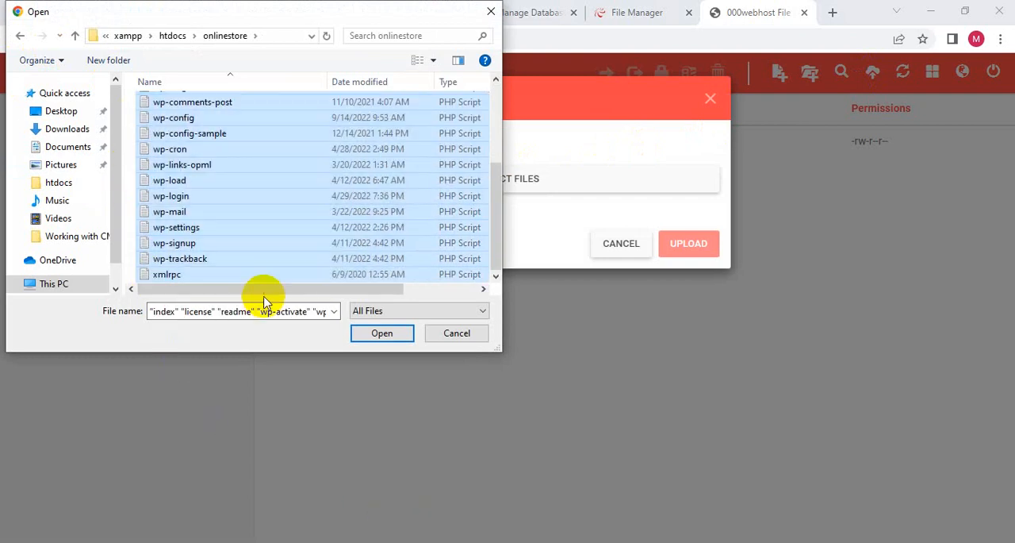
scroll(258, 274, up, 4)
key(ctrl+a)
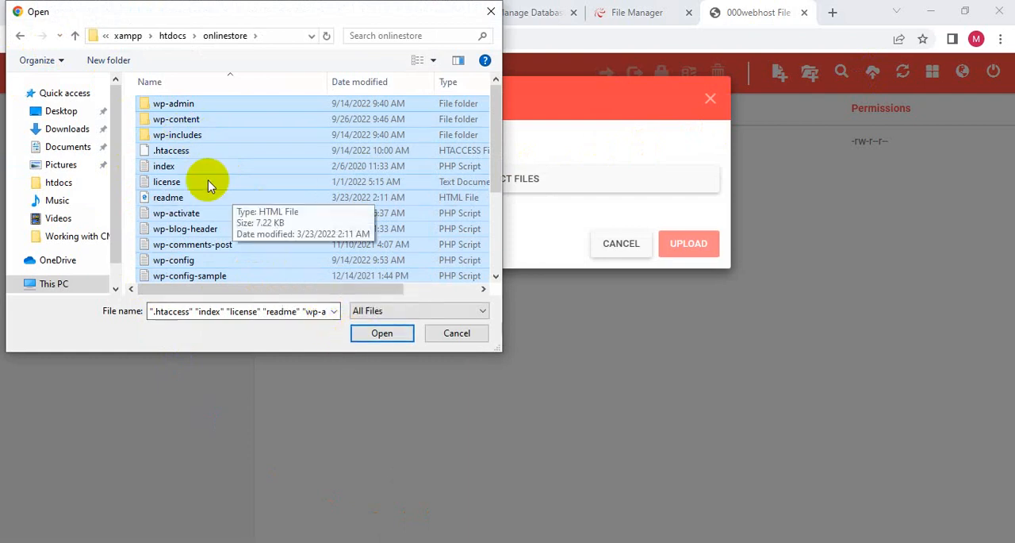
click(198, 135)
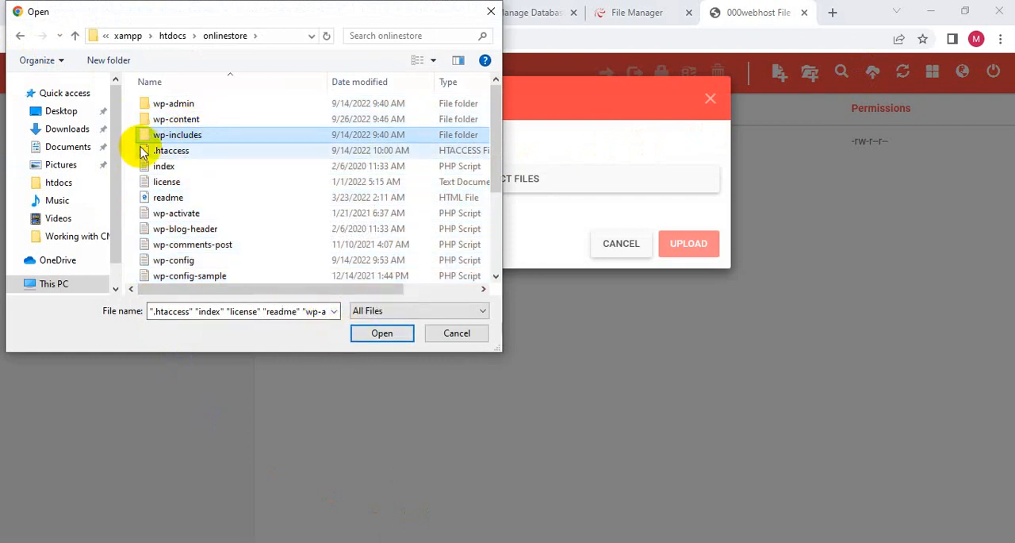
drag(139, 153, 574, 418)
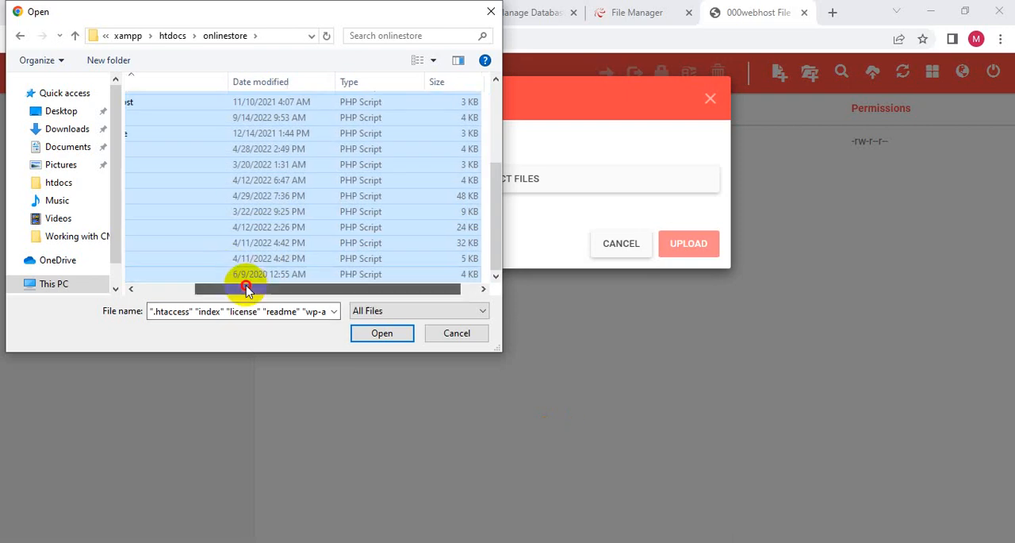
scroll(129, 229, up, 3)
drag(281, 291, 125, 288)
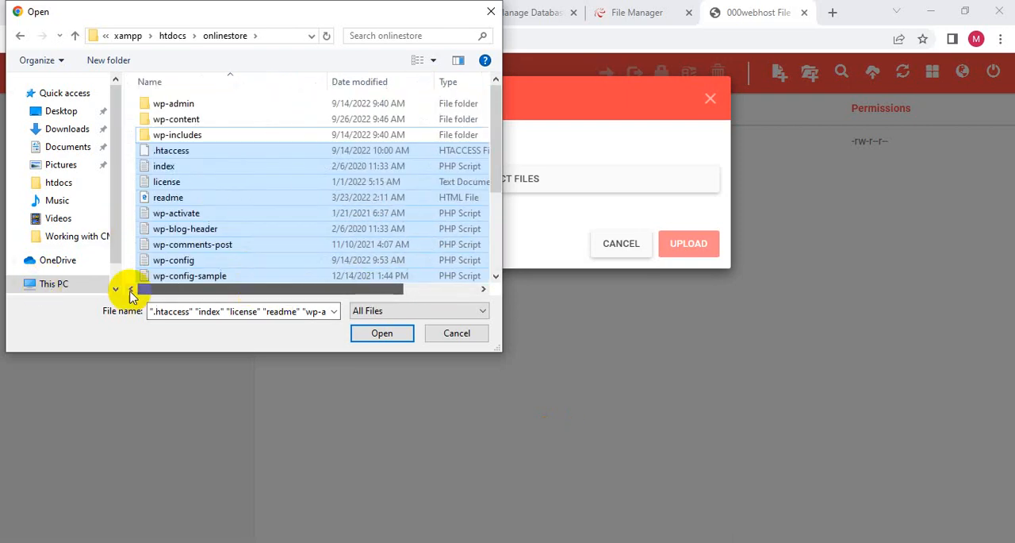
click(373, 335)
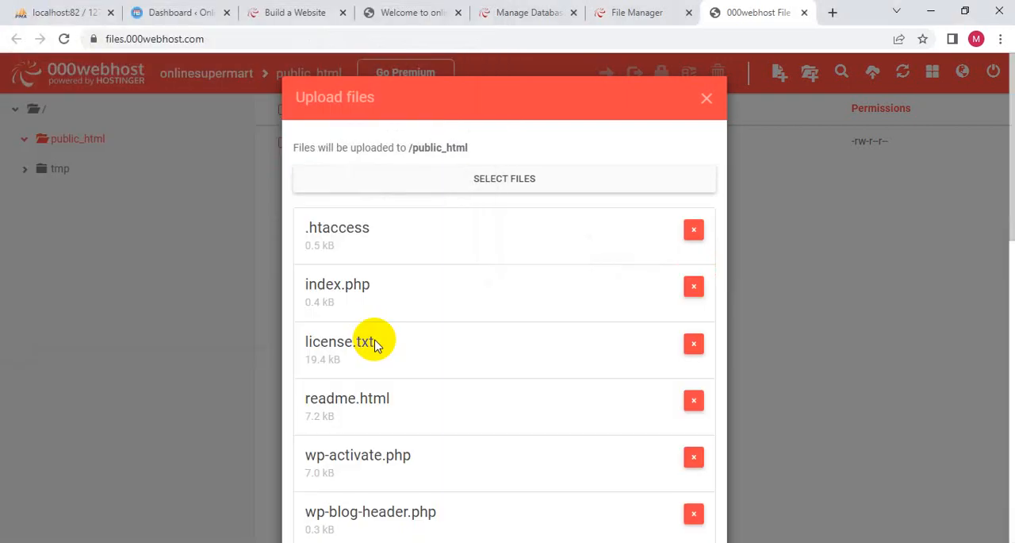
- Upload the listed WordPress root files to public_html
scroll(496, 223, down, 10)
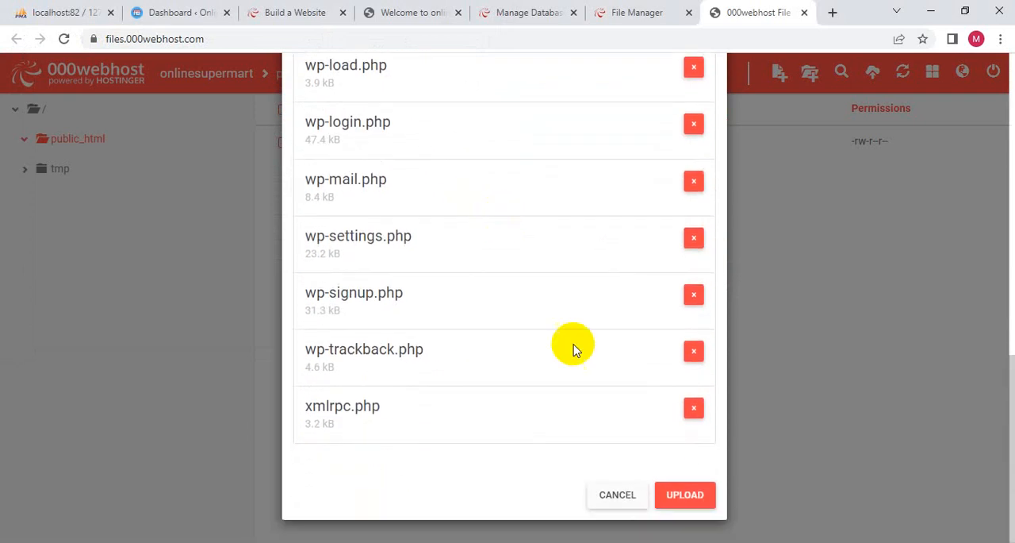
click(679, 495)
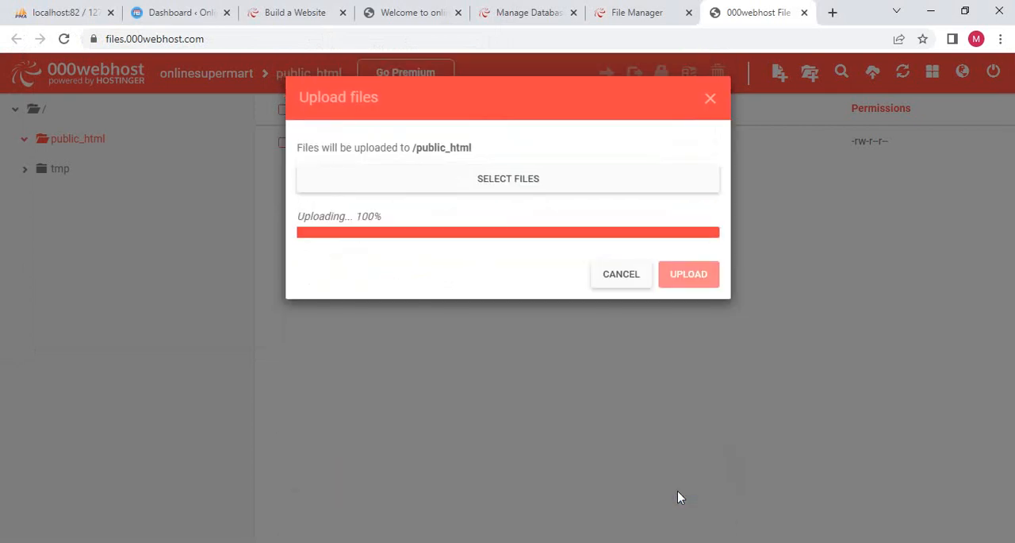
click(677, 492)
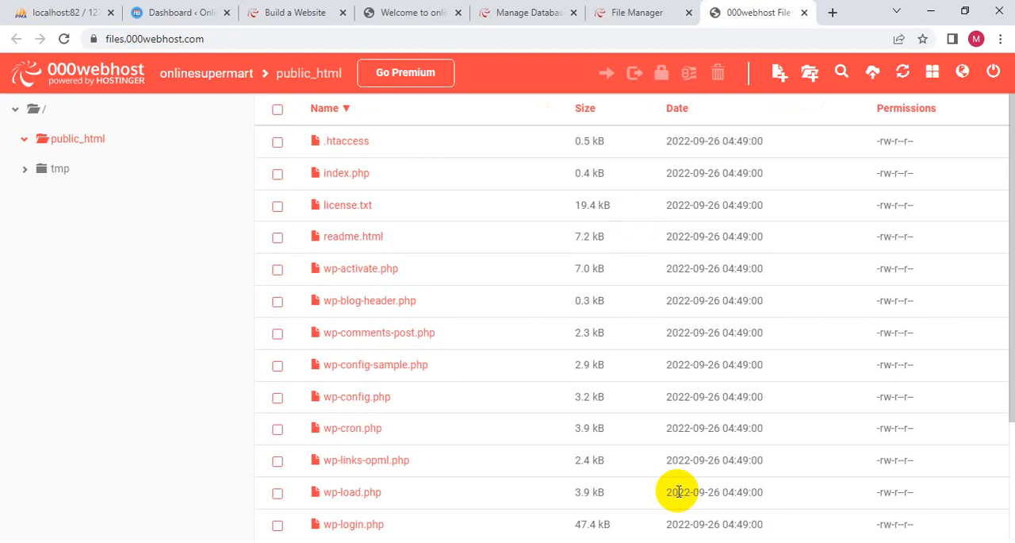
- Start a new folder in public_html, switch to File Explorer and open the local htdocs\onlinestore folder
click(811, 75)
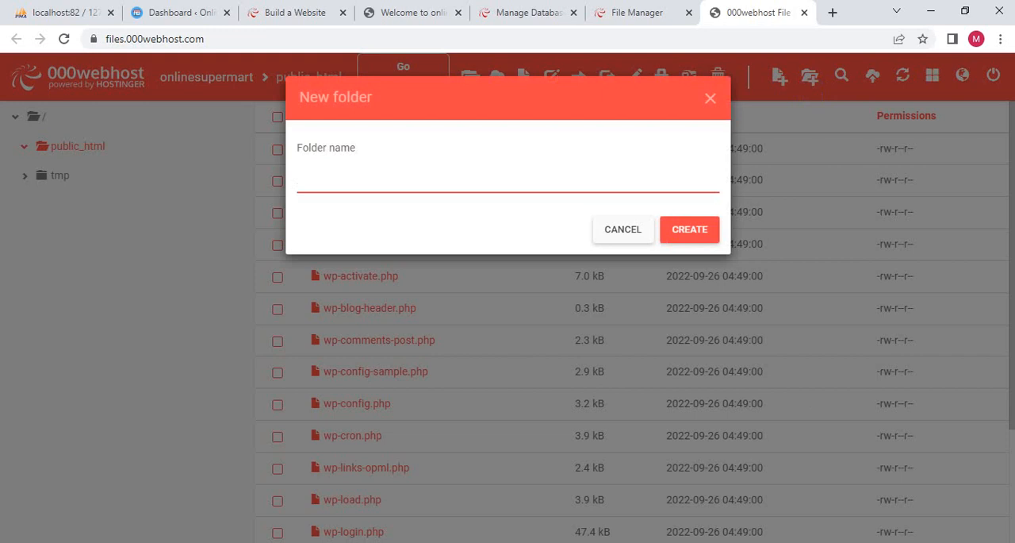
key(alt+Tab)
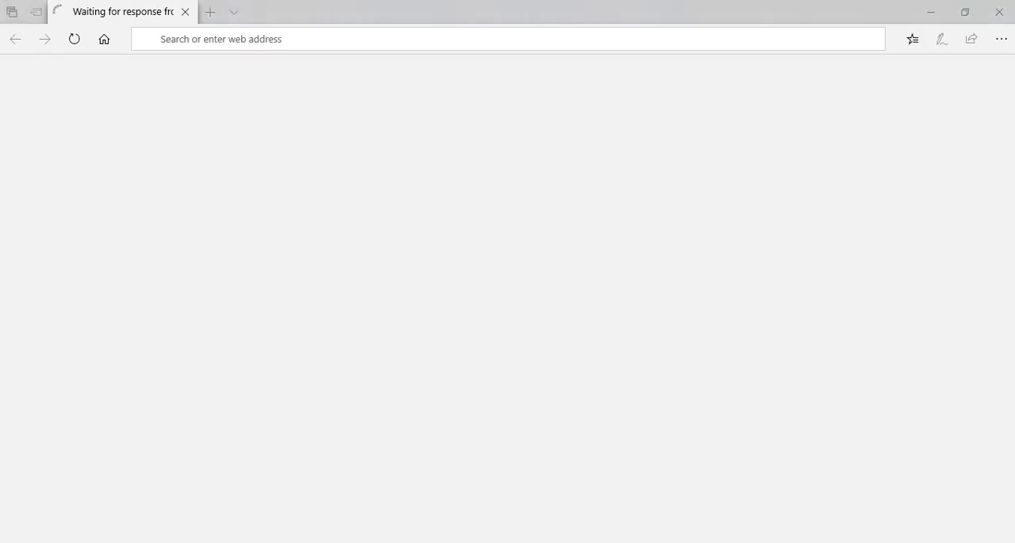
click(1000, 11)
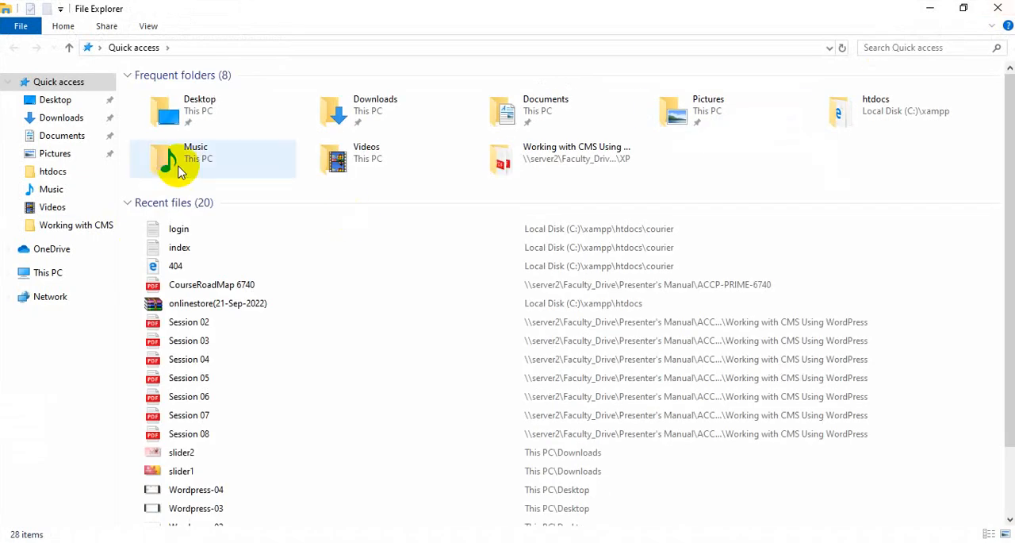
click(51, 171)
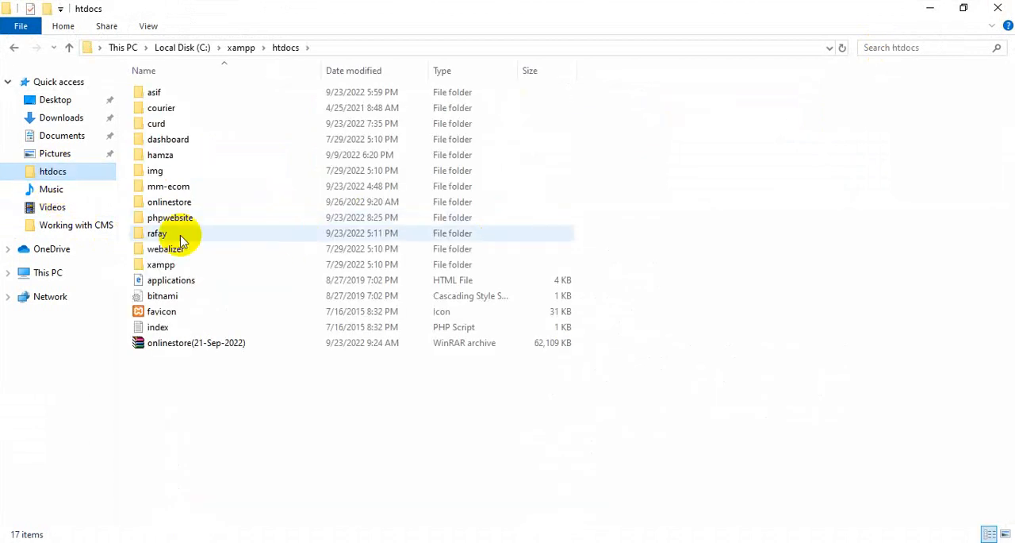
double_click(180, 204)
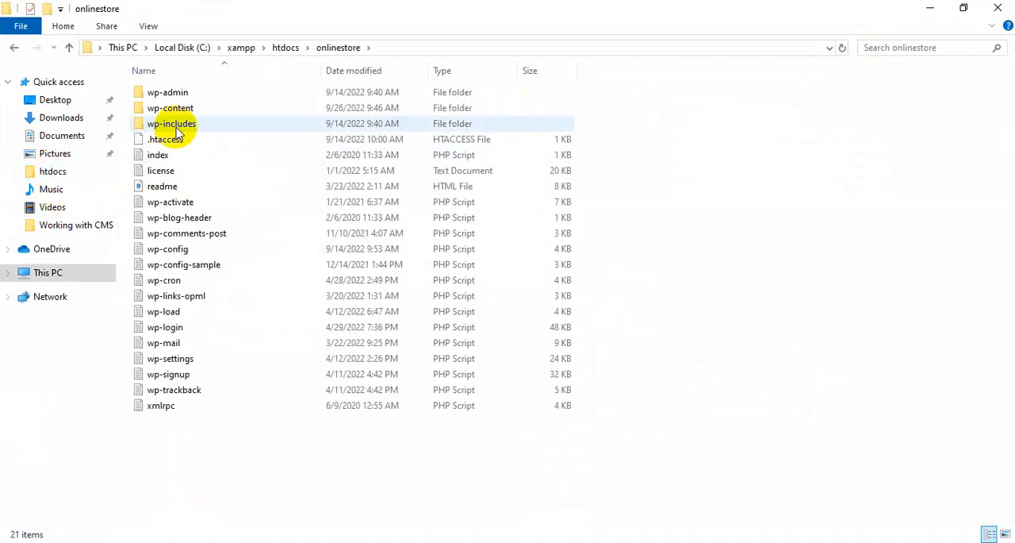
- Copy the name of the local wp-includes folder without changing it
click(169, 128)
right_click(170, 131)
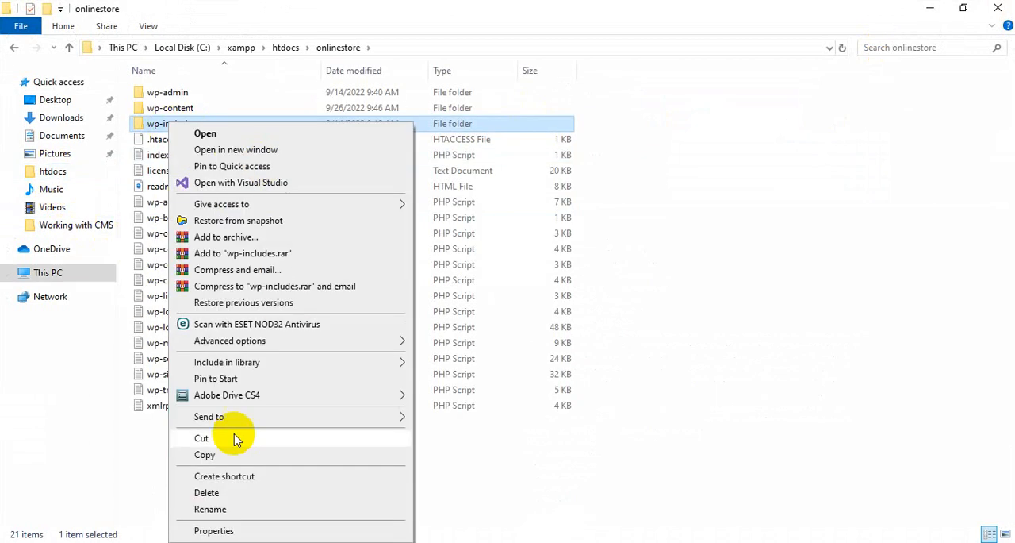
click(219, 514)
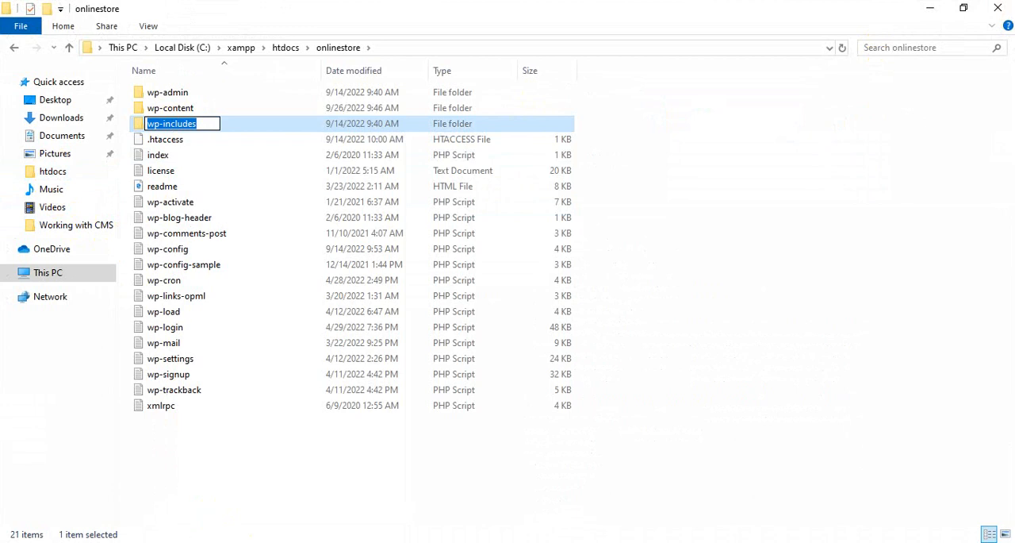
click(510, 529)
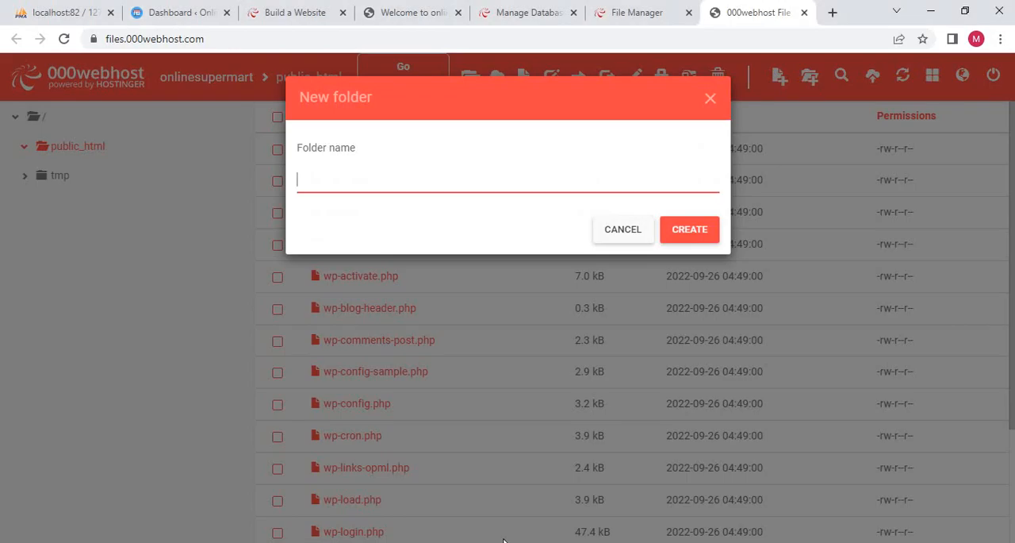
- Return to the 000webhost file manager, create the folder wp-includes in public_html and open it
click(333, 205)
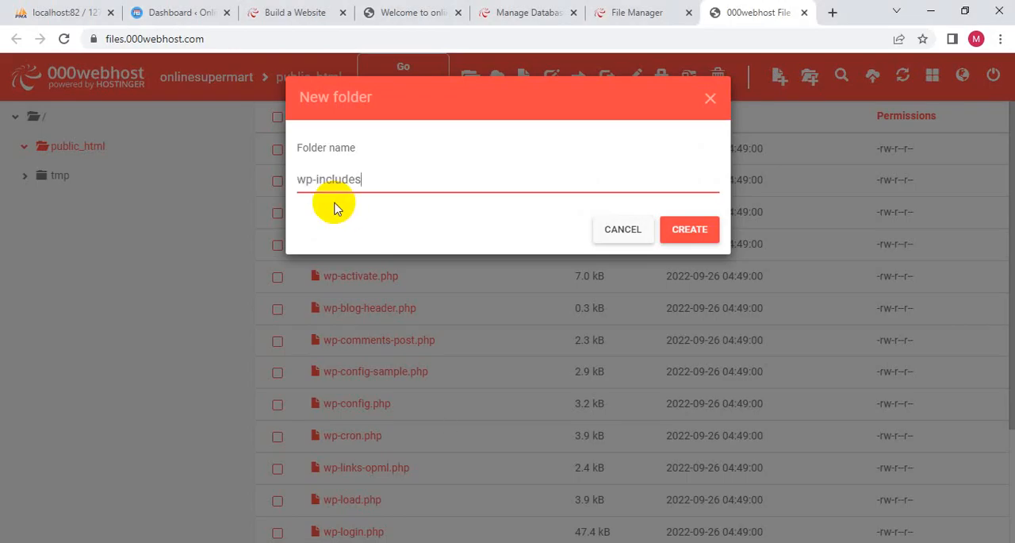
click(687, 231)
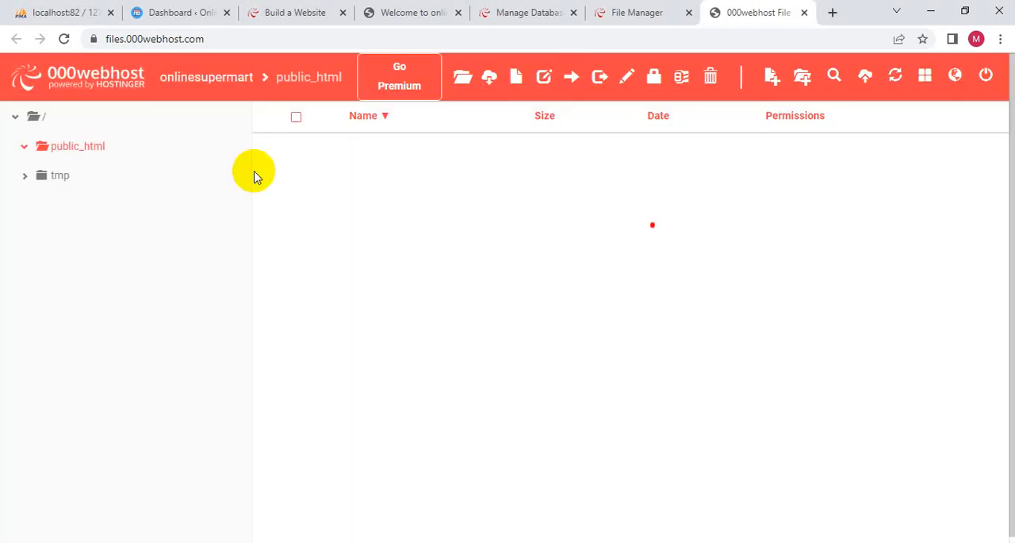
click(364, 143)
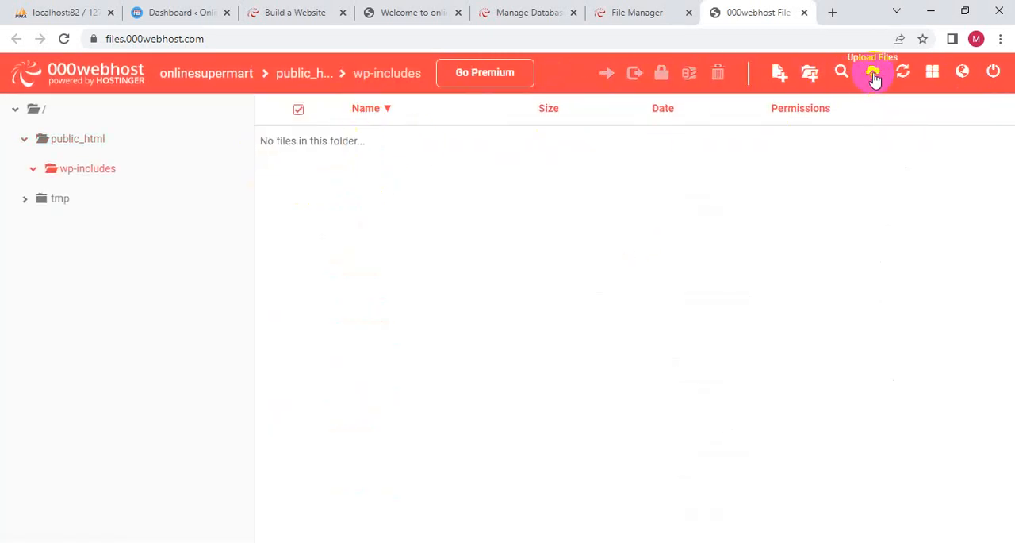
- Start an upload into /public_html/wp-includes and add everything selectable from the local onlinestore\wp-includes folder
click(873, 76)
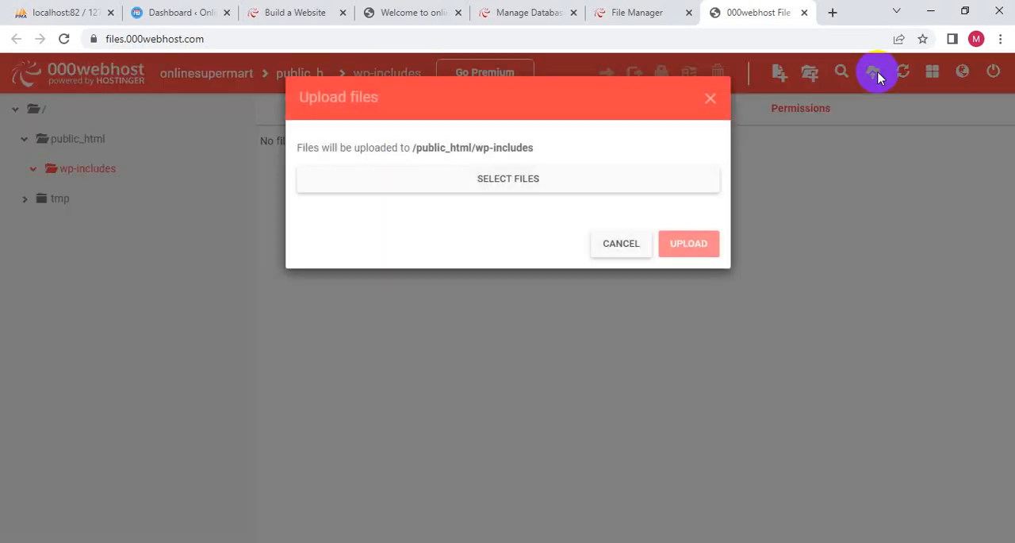
click(441, 181)
click(186, 139)
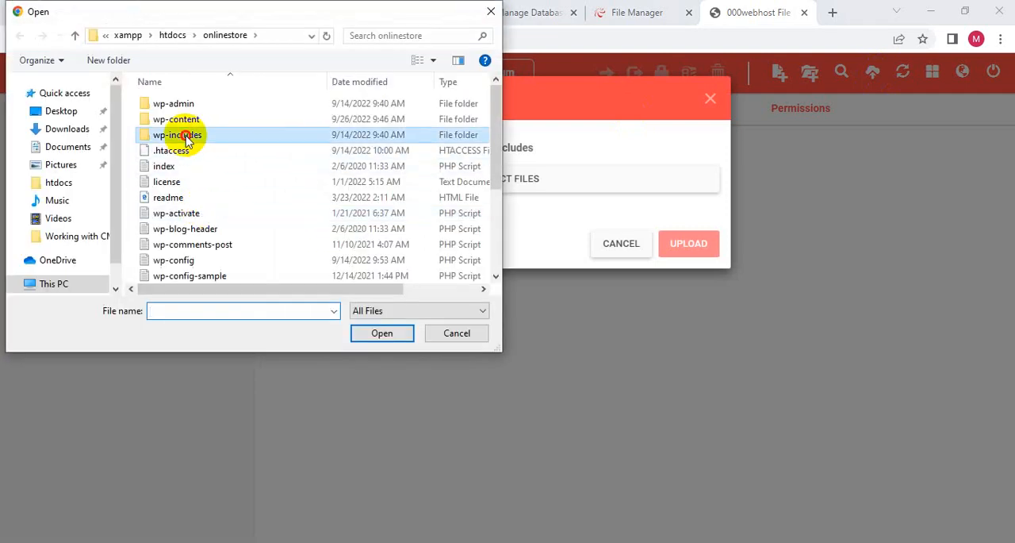
double_click(186, 139)
scroll(135, 117, down, 13)
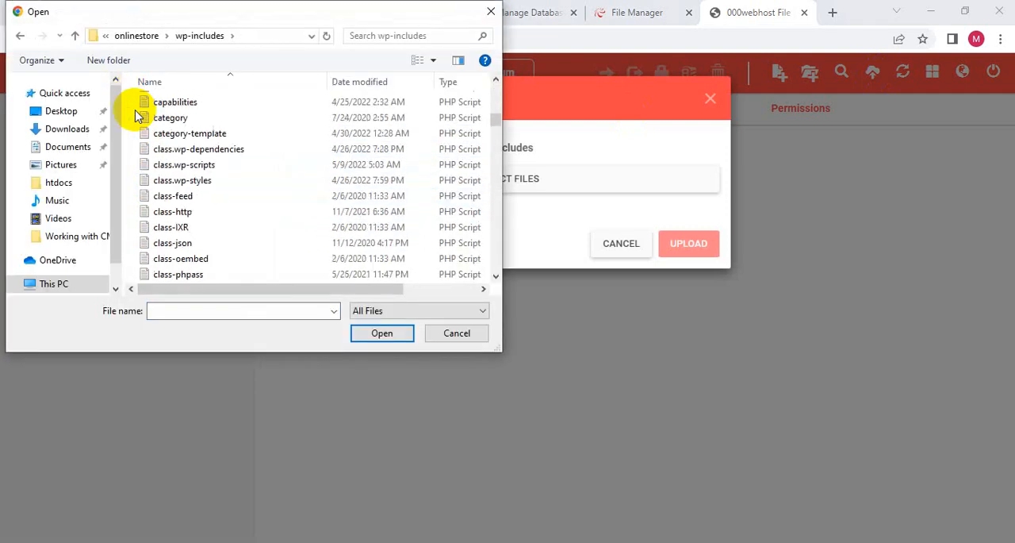
scroll(139, 107, up, 13)
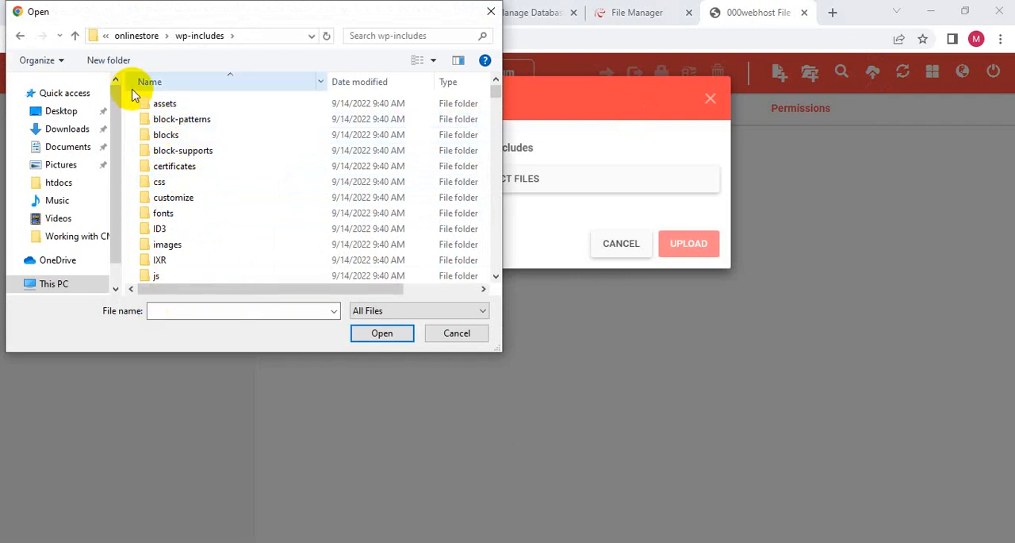
key(ctrl+a)
click(384, 332)
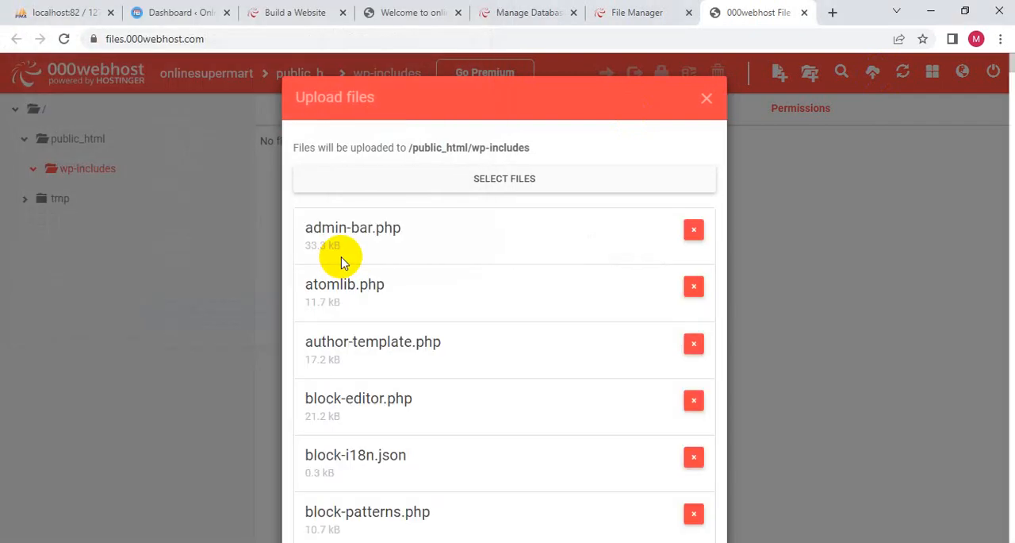
- Upload the listed files, admin-bar.php through wp-diff.php, to /public_html/wp-includes
scroll(349, 264, down, 20)
scroll(375, 325, down, 20)
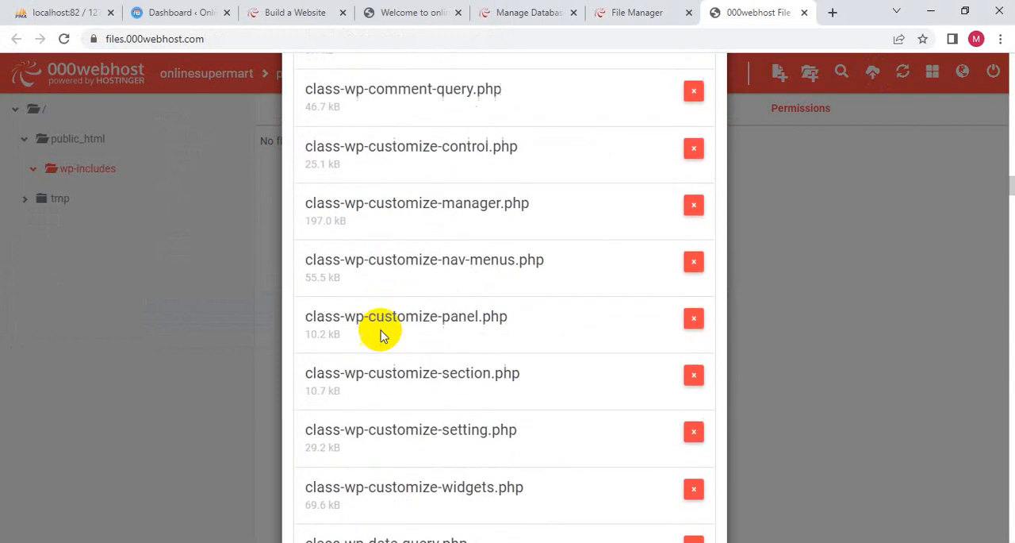
scroll(481, 382, down, 20)
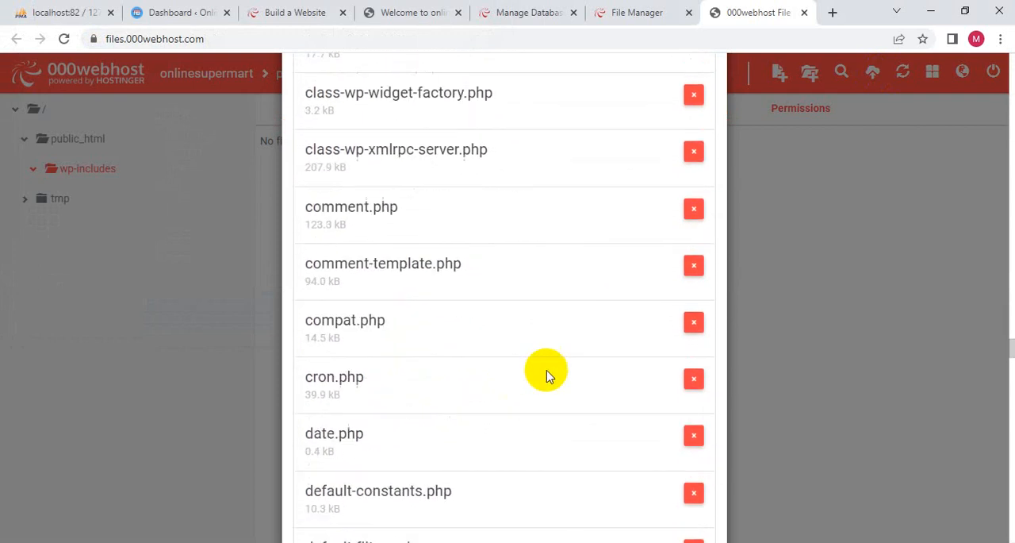
scroll(591, 396, down, 10)
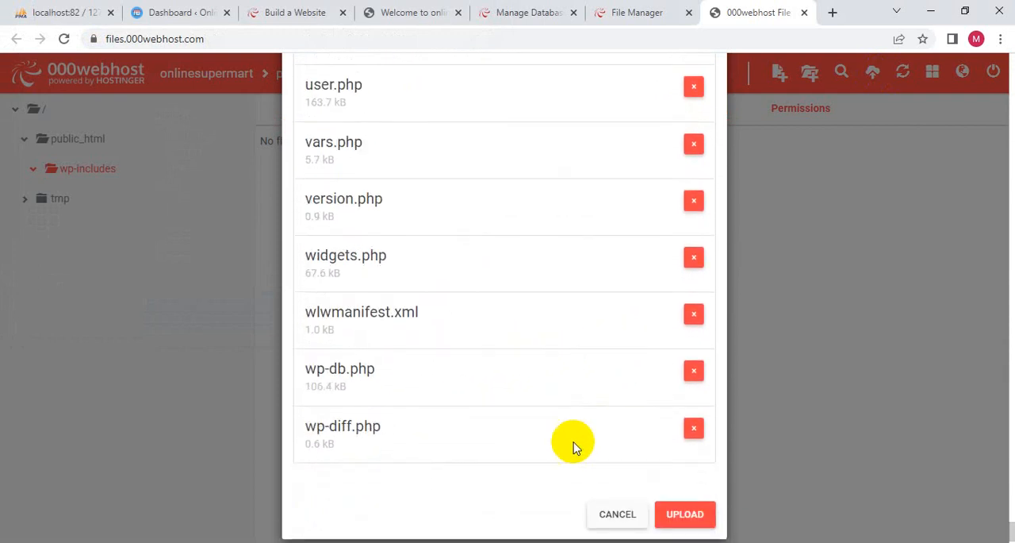
click(685, 509)
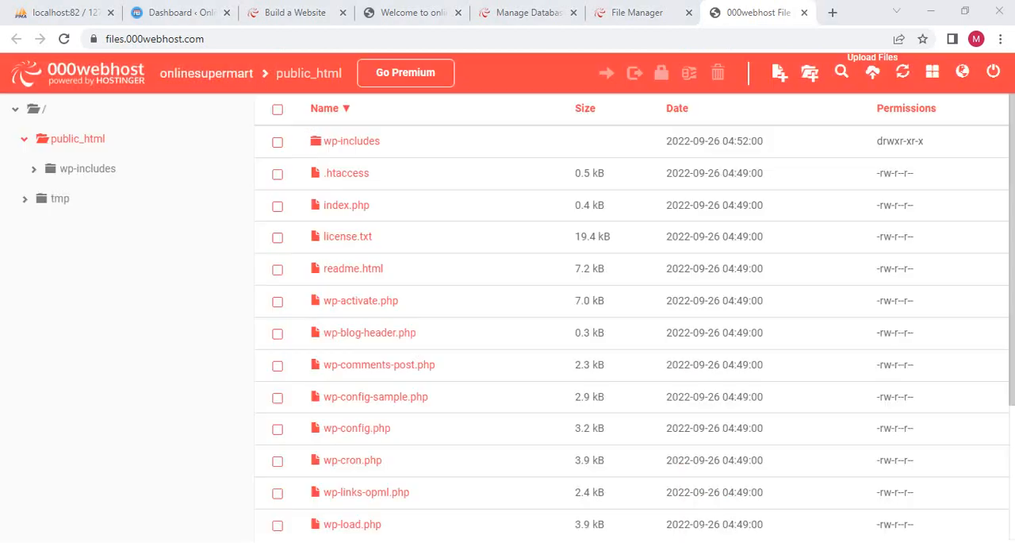
- Upload wp-content.zip from the local onlinestore folder to /public_html
click(866, 84)
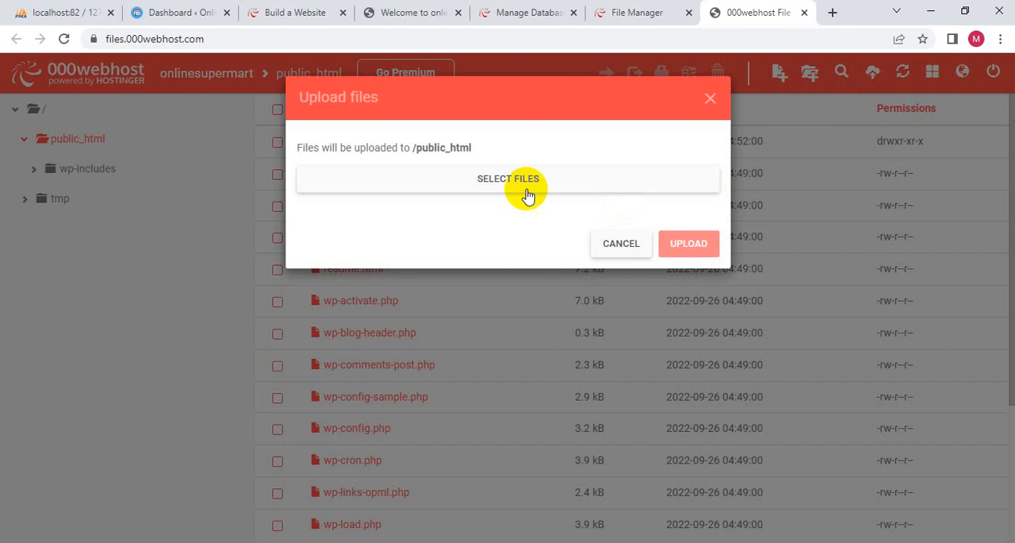
click(528, 196)
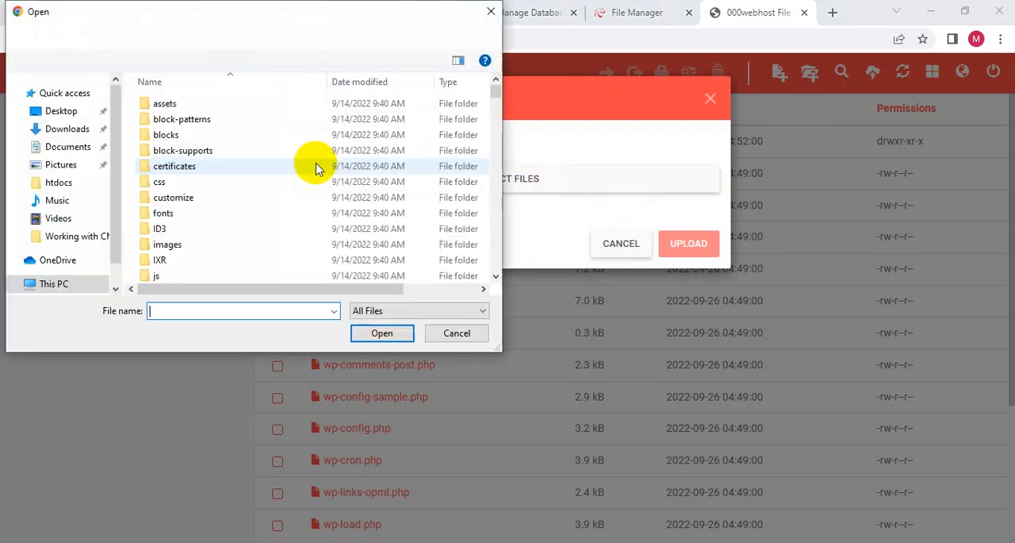
click(136, 36)
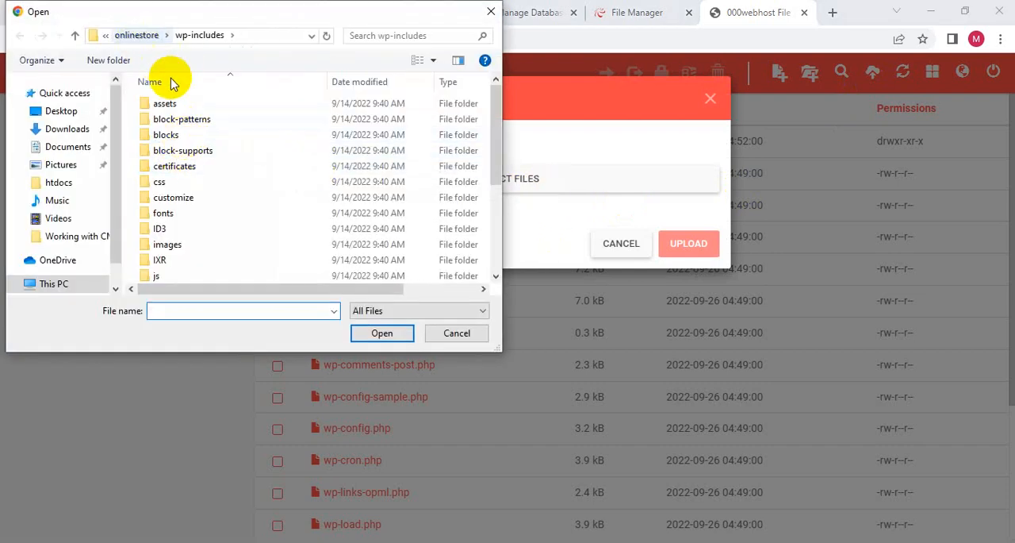
scroll(183, 166, down, 4)
click(176, 133)
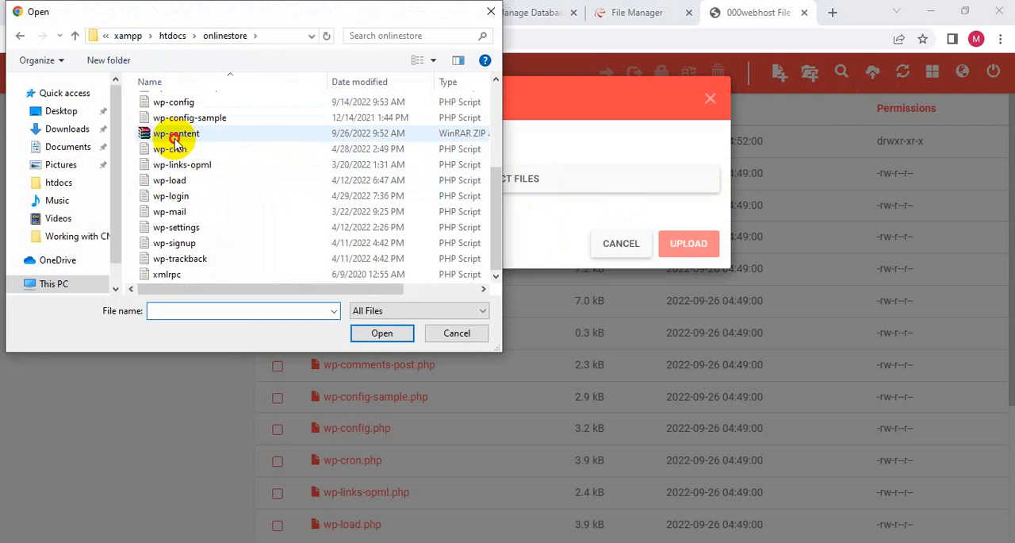
click(379, 333)
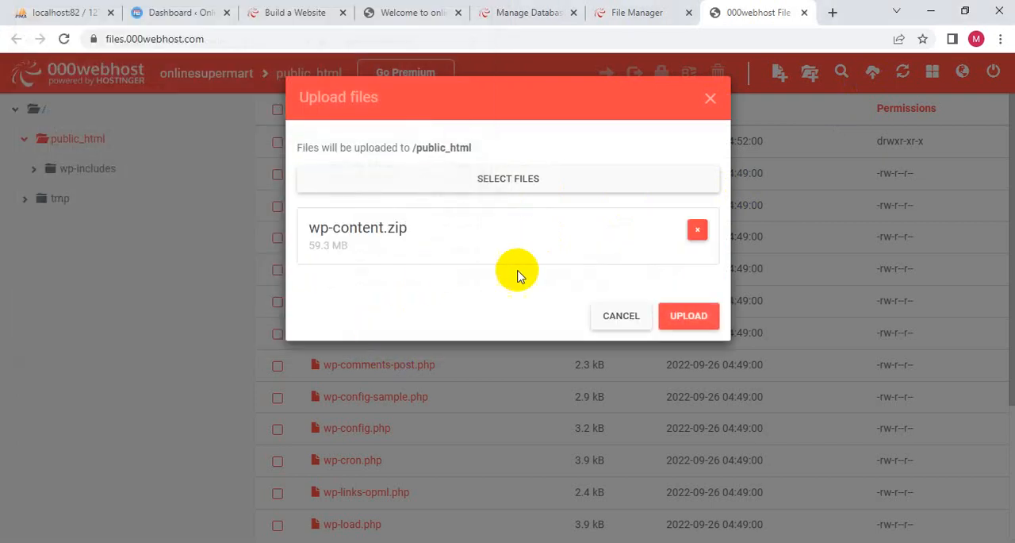
click(702, 317)
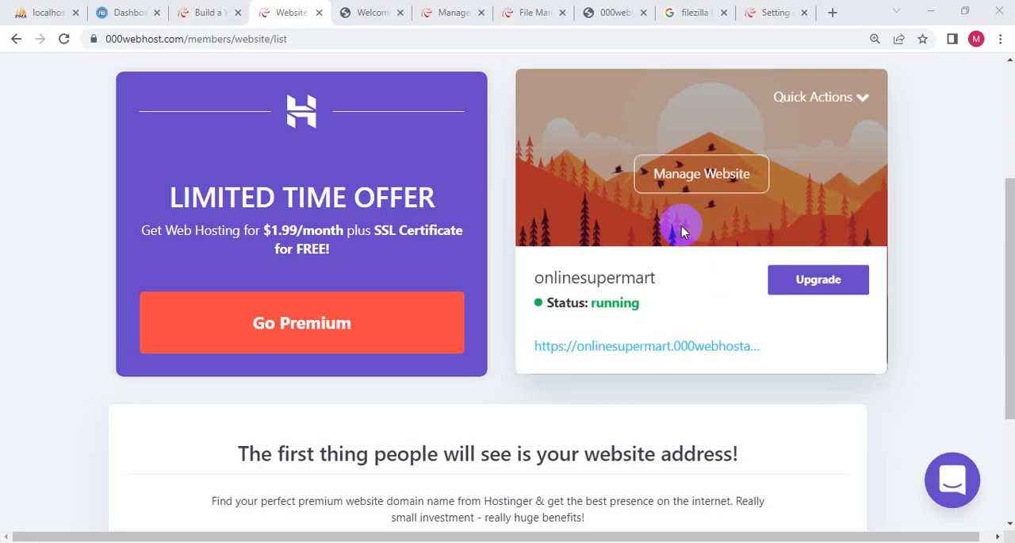
- Open the onlinesupermart website details and examine the FTP upload details, highlighting the home directory path
click(861, 98)
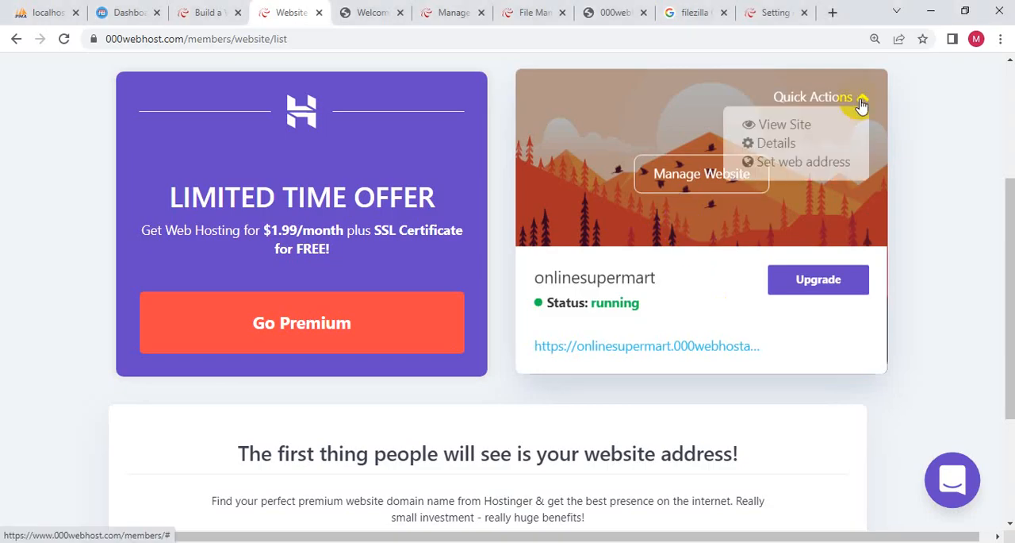
click(771, 144)
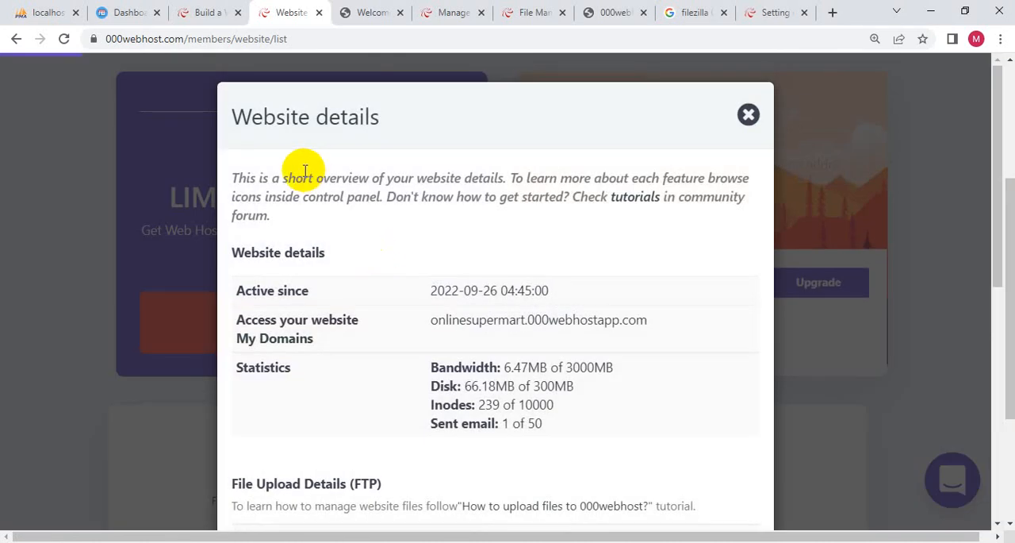
scroll(305, 171, down, 5)
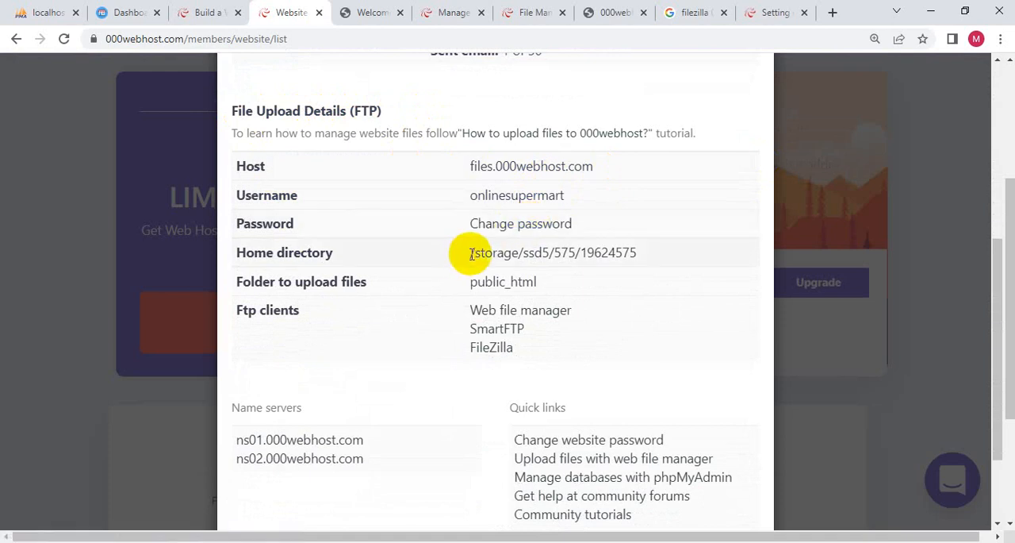
drag(467, 253, 642, 249)
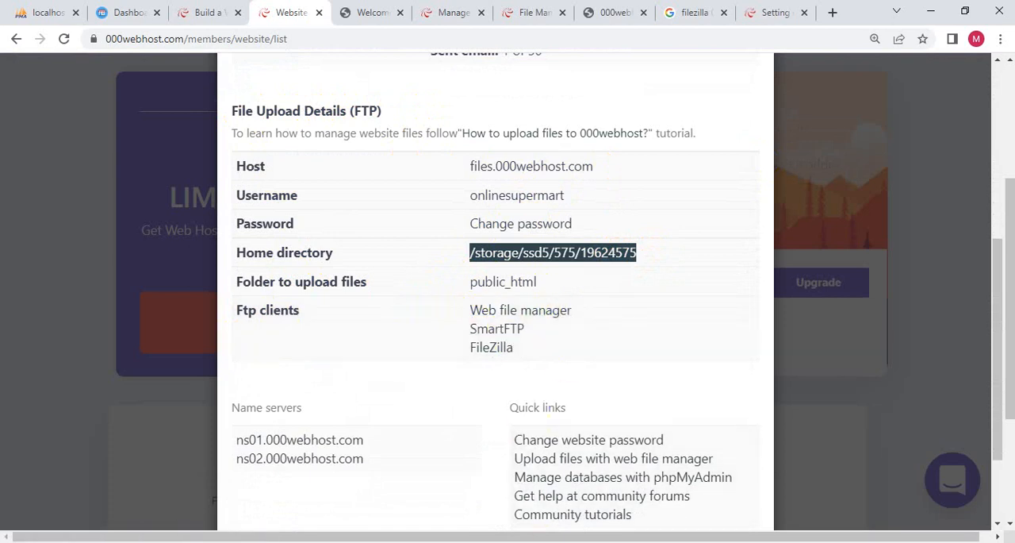
- Switch to FileZilla, try connecting to the onlinestore site with passwords saved, and install the offered new version
click(600, 542)
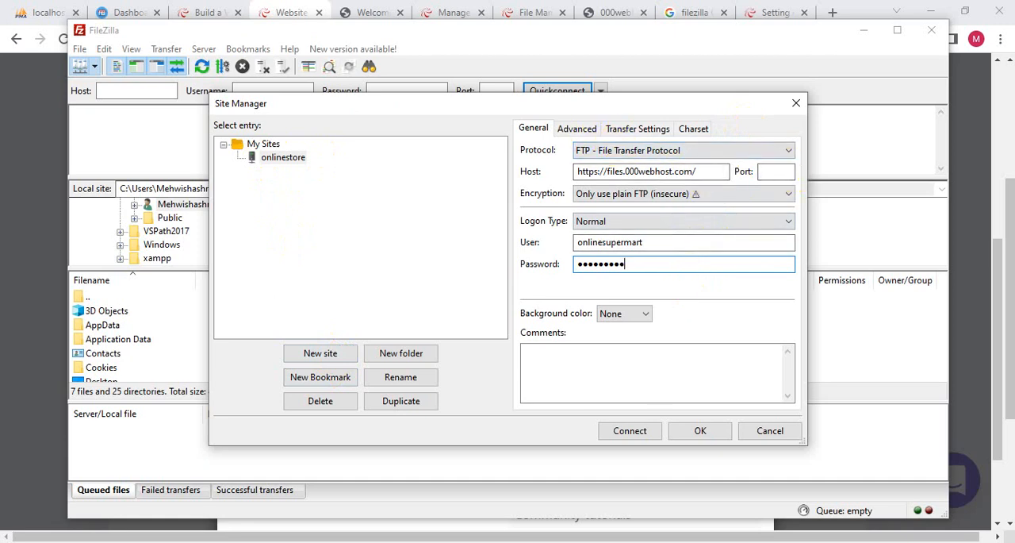
click(565, 542)
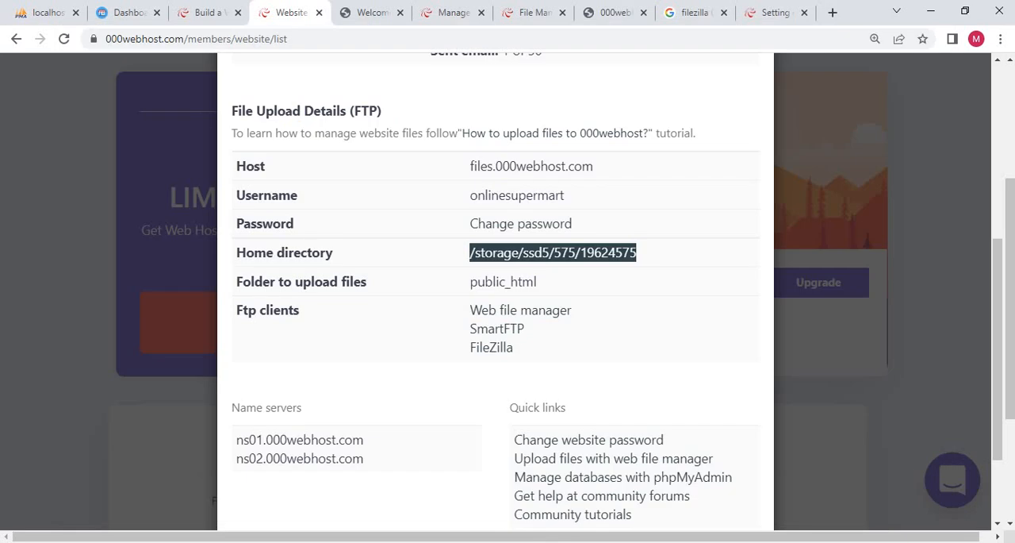
click(565, 542)
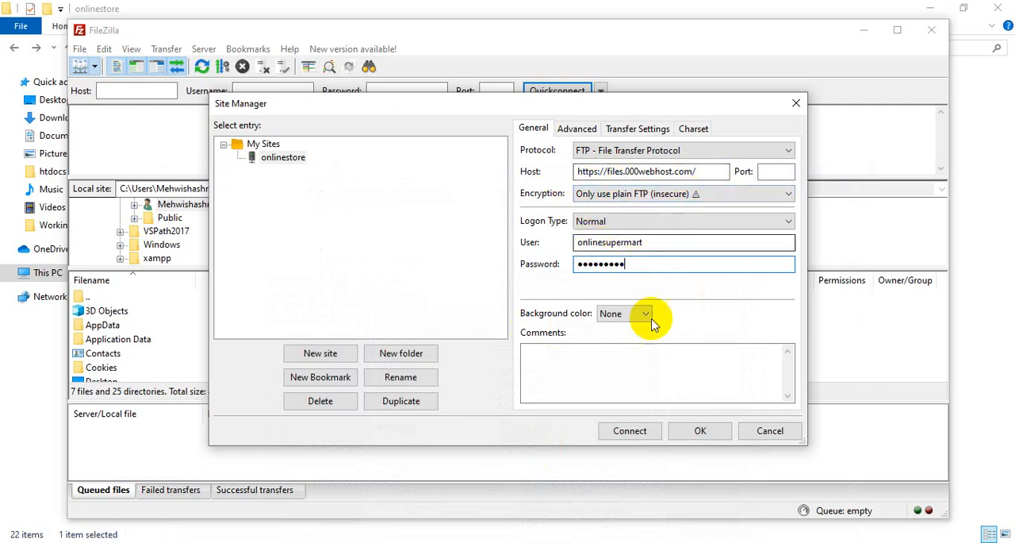
click(648, 437)
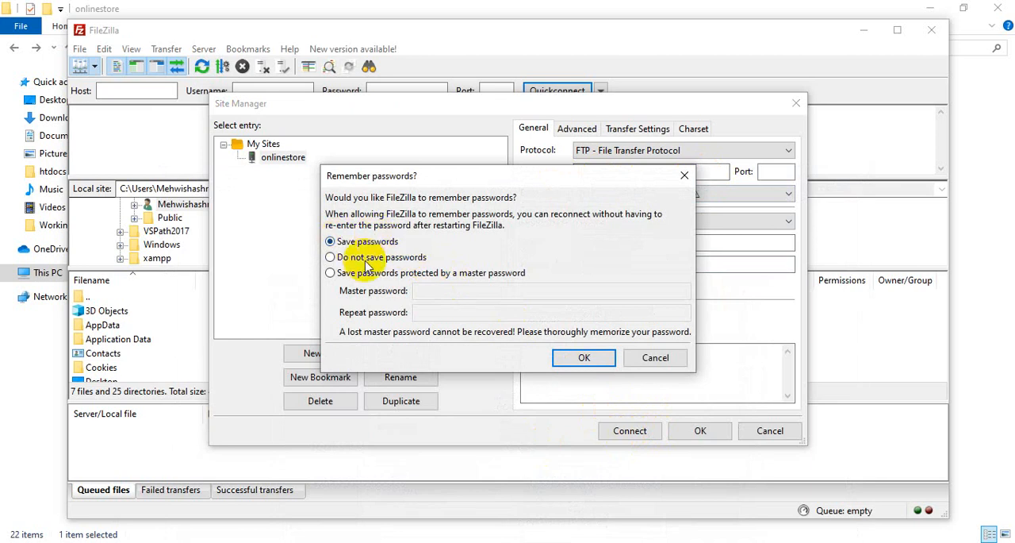
click(588, 359)
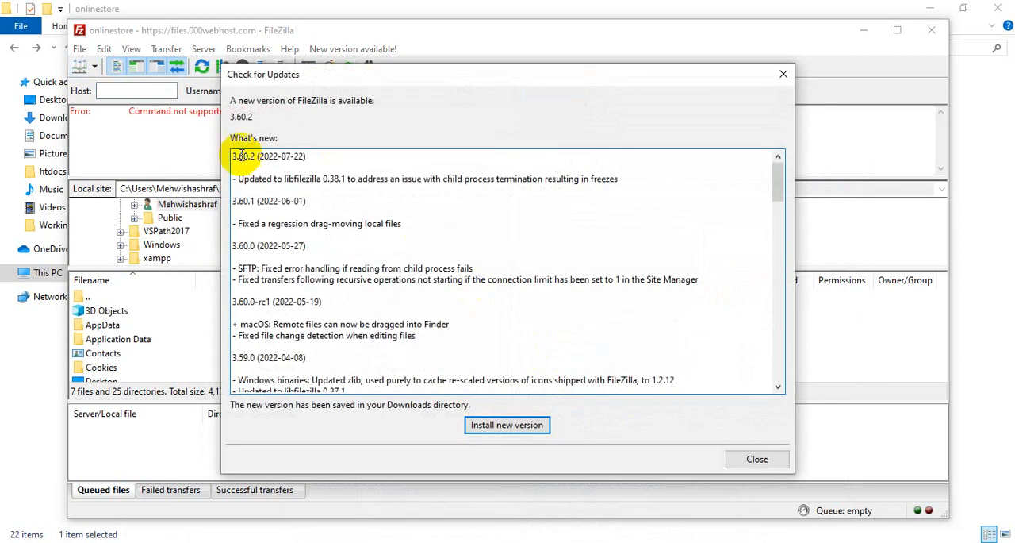
click(496, 426)
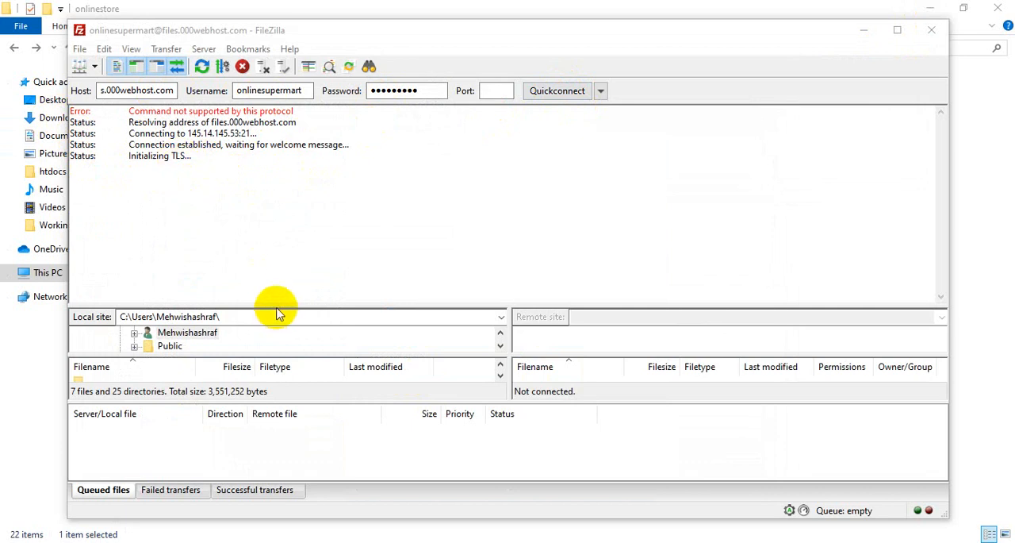
- Enlarge the local directory tree and file list by shrinking the message log and the transfer queue
drag(277, 312, 294, 233)
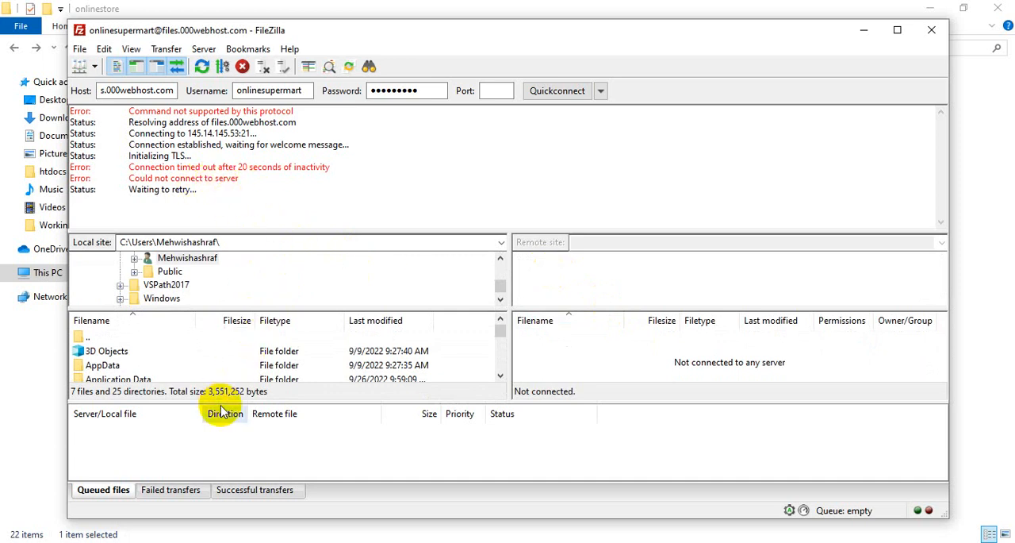
drag(220, 402, 211, 474)
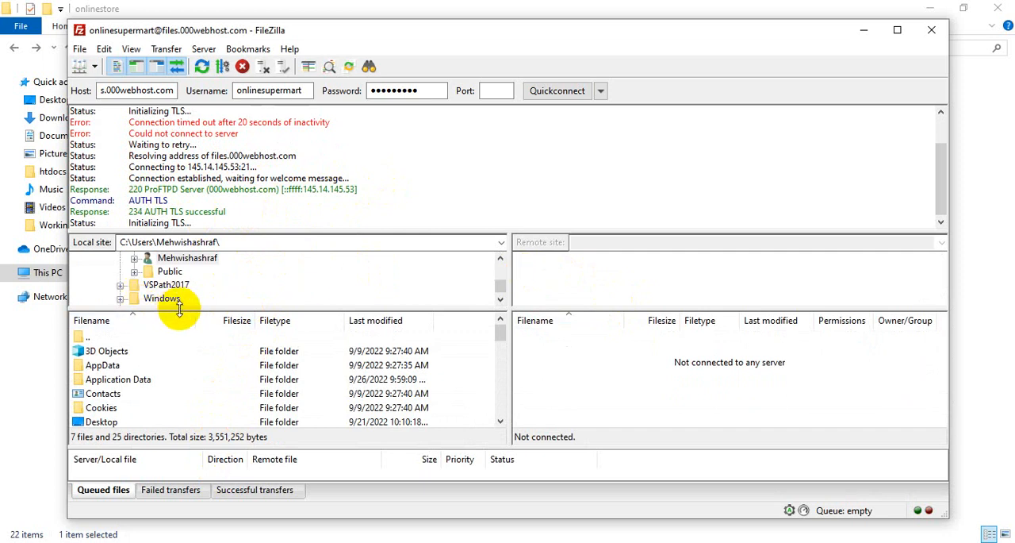
drag(179, 310, 182, 373)
- Browse the local site to the folder C:\xampp\htdocs\onlinestore and select it
scroll(180, 317, up, 2)
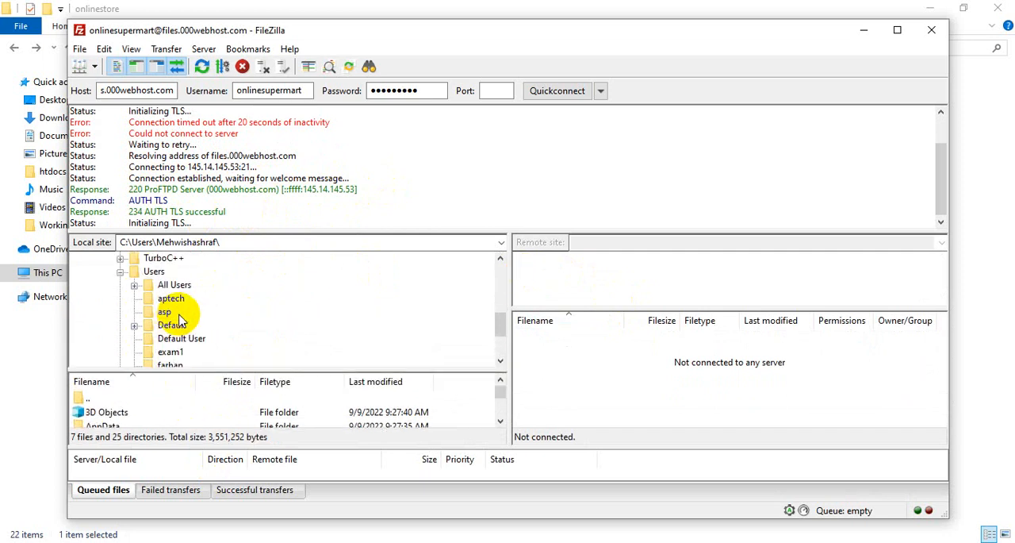
scroll(179, 319, down, 2)
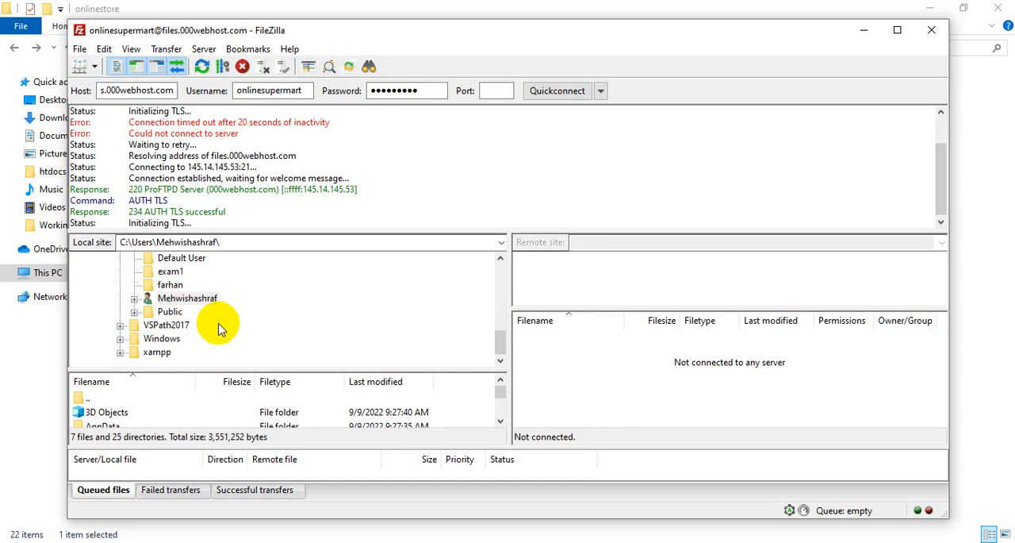
click(133, 354)
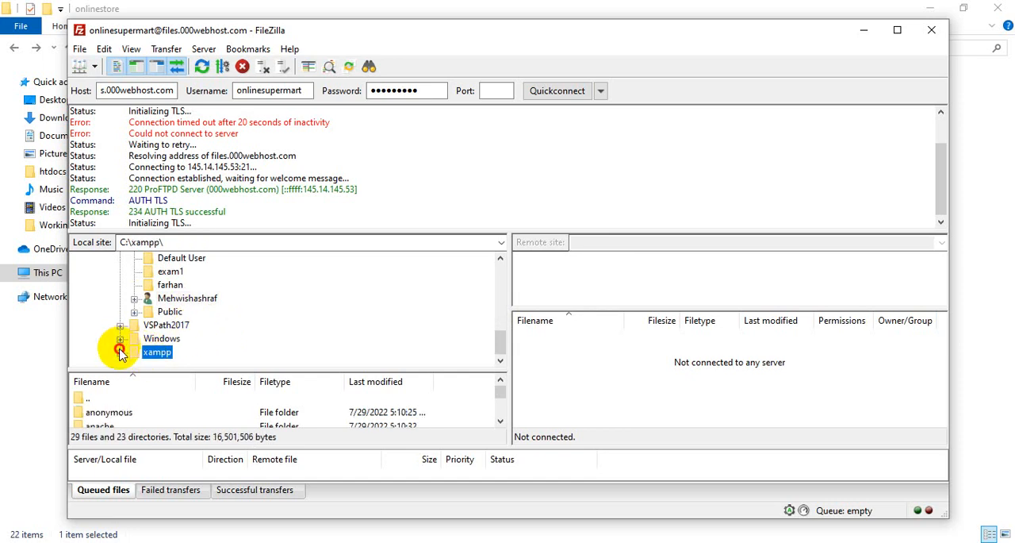
click(119, 350)
scroll(158, 286, down, 1)
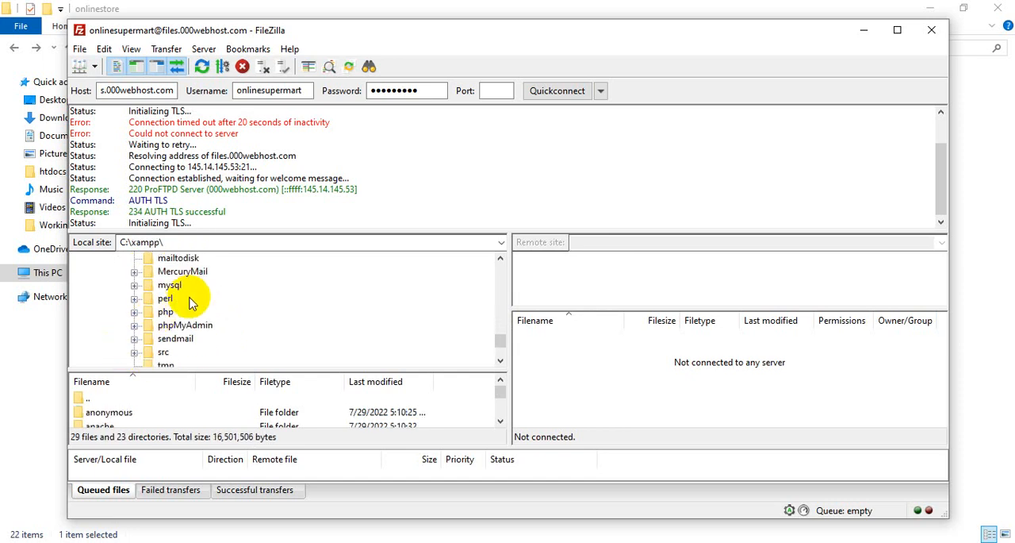
scroll(190, 304, up, 3)
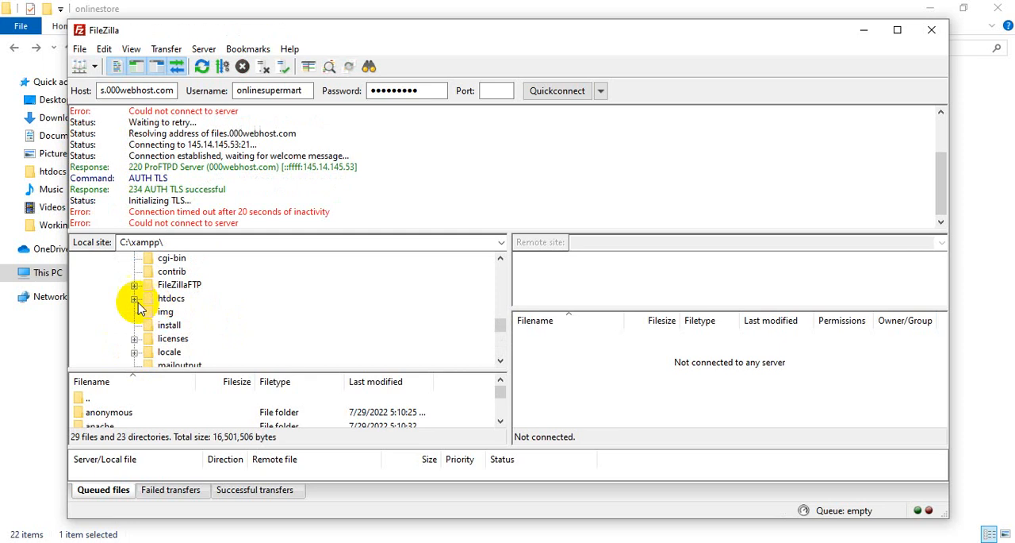
click(135, 299)
scroll(198, 313, down, 2)
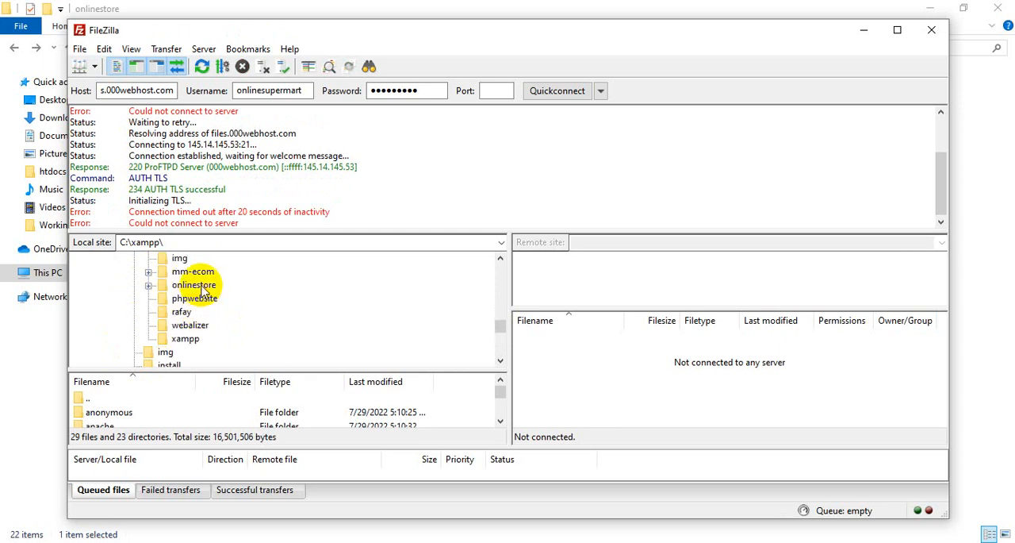
click(150, 286)
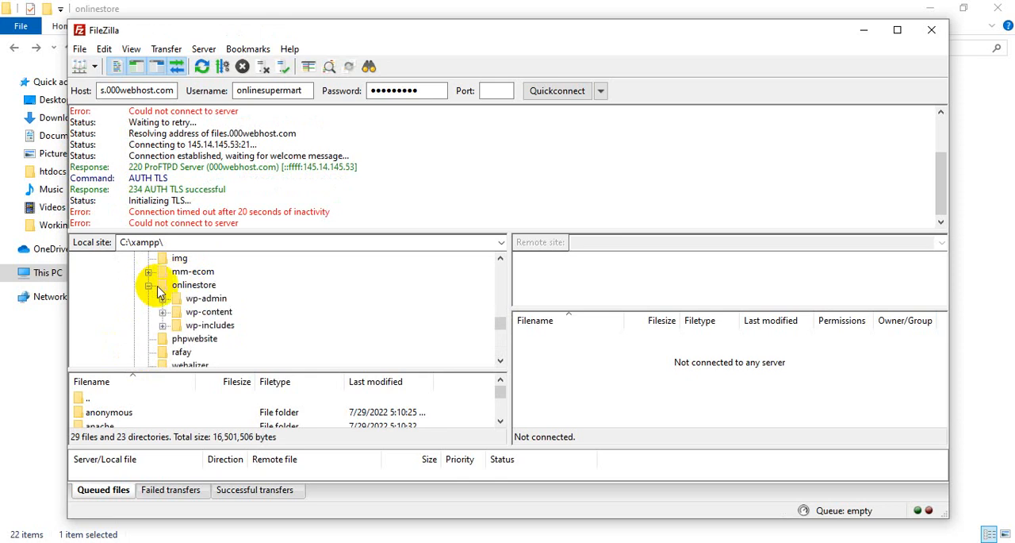
click(148, 286)
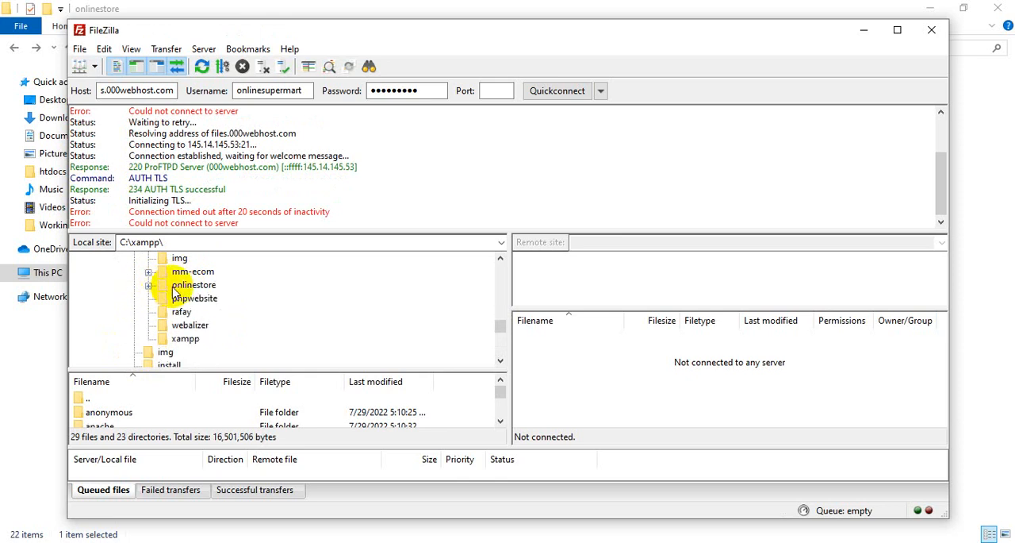
click(191, 290)
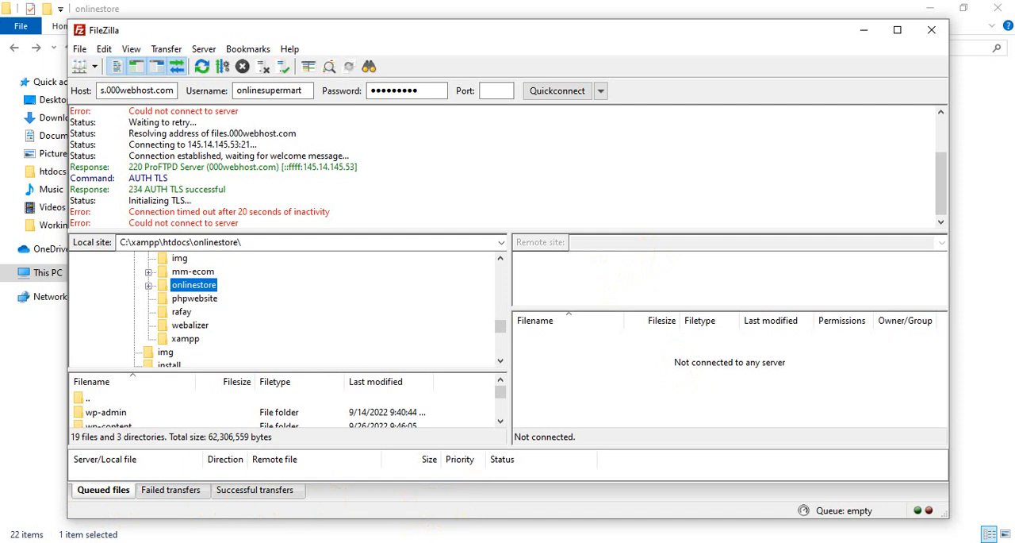
- Switch to the browser and check the site's FTP host, the FileZilla setup tutorial and the files in public_html
click(540, 533)
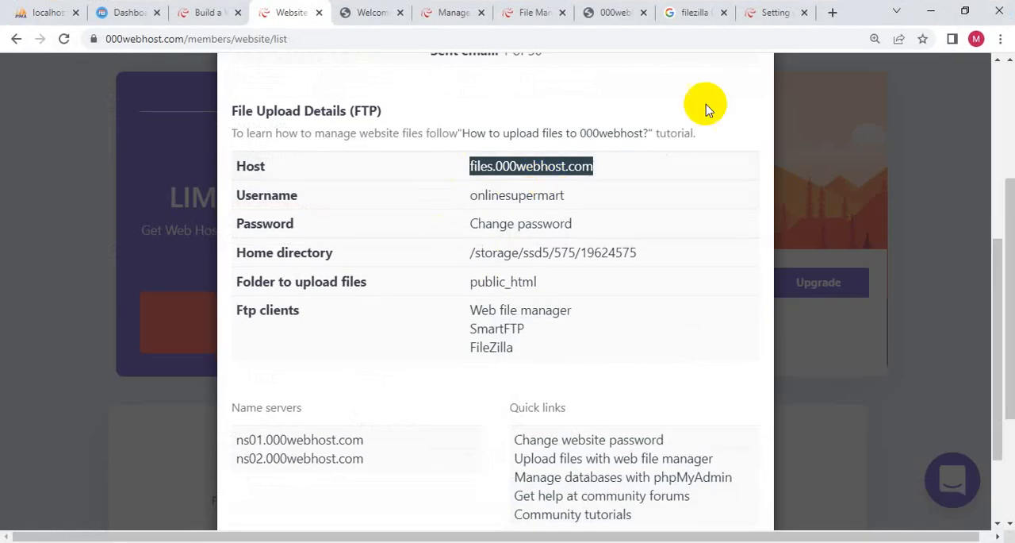
scroll(707, 106, up, 5)
click(773, 12)
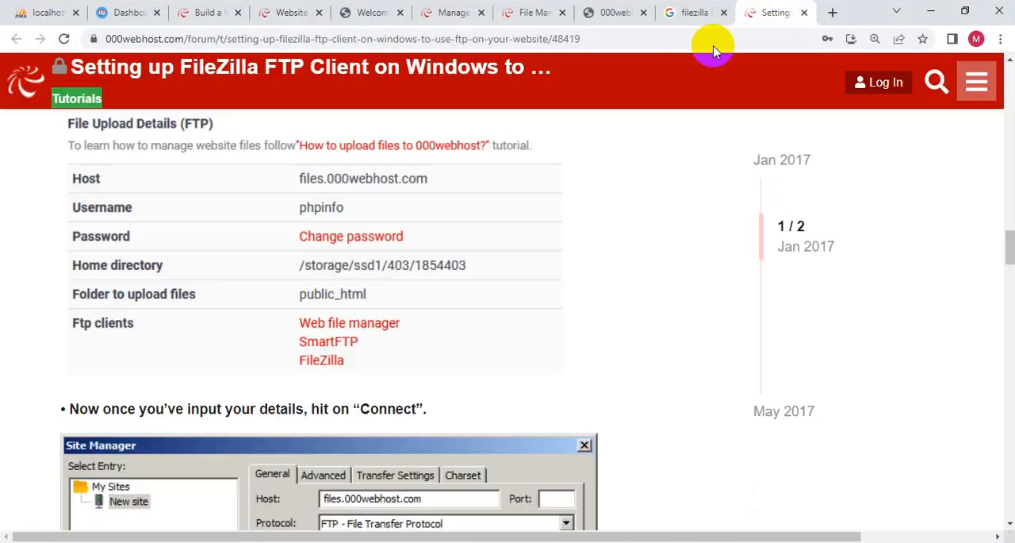
click(611, 12)
scroll(392, 325, down, 3)
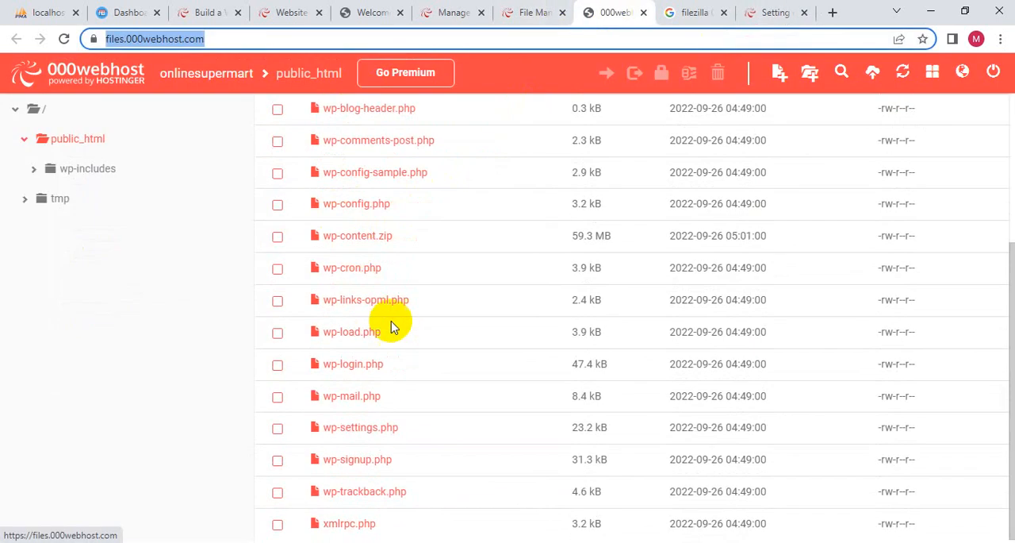
scroll(407, 326, up, 3)
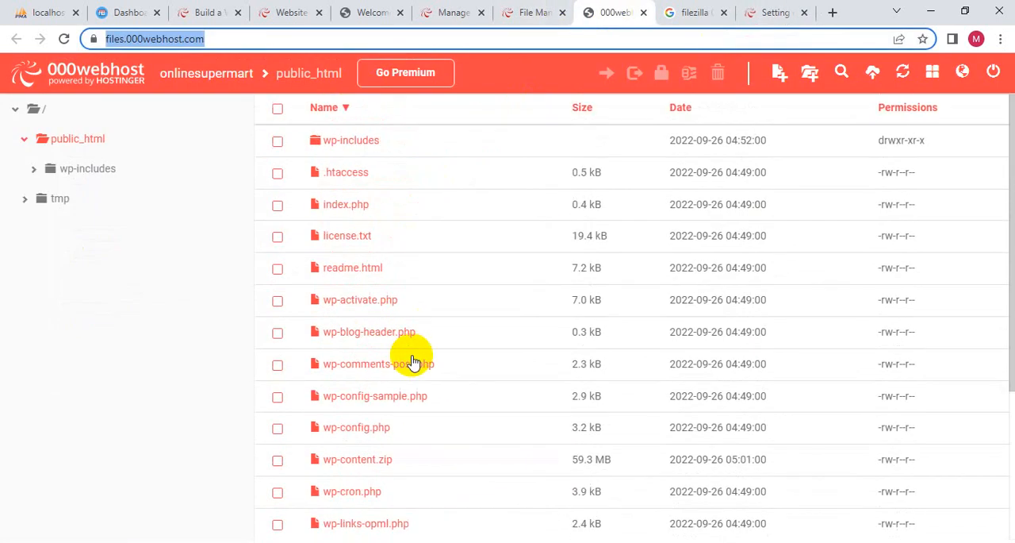
click(309, 73)
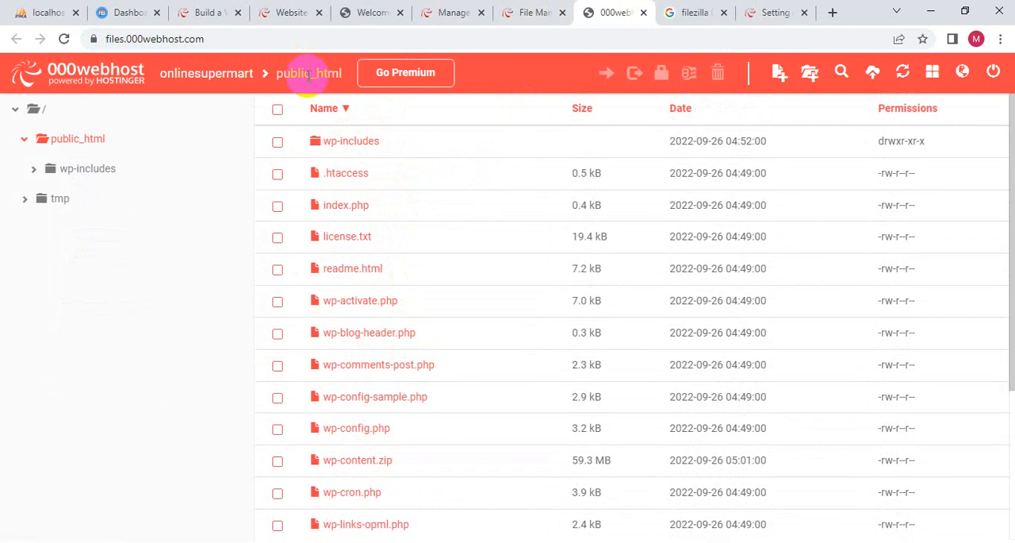
click(86, 138)
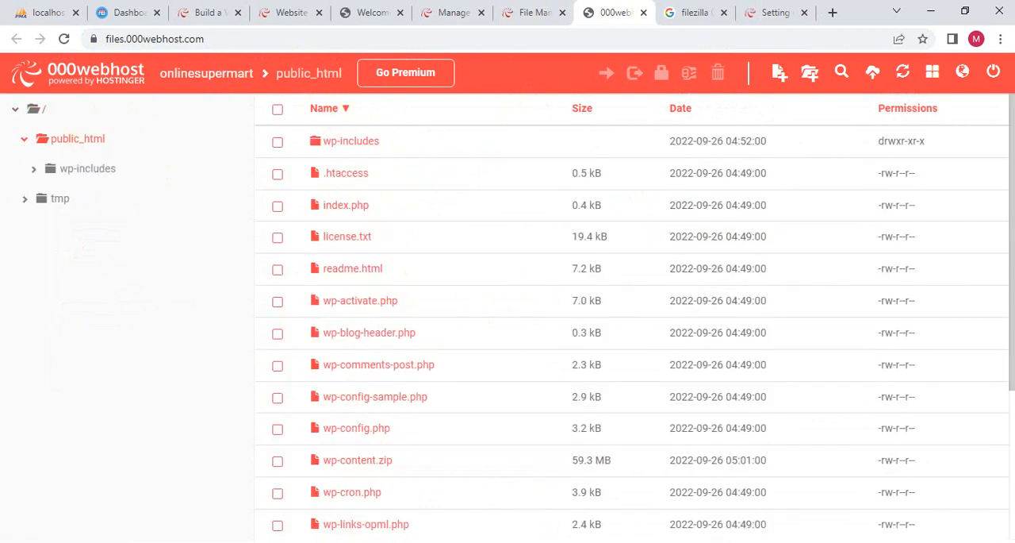
- Return to FileZilla, retry the Quickconnect to files.000webhost.com as onlinesupermart, and enlarge the remote directory tree
mouse_move(383, 542)
key(alt+Tab)
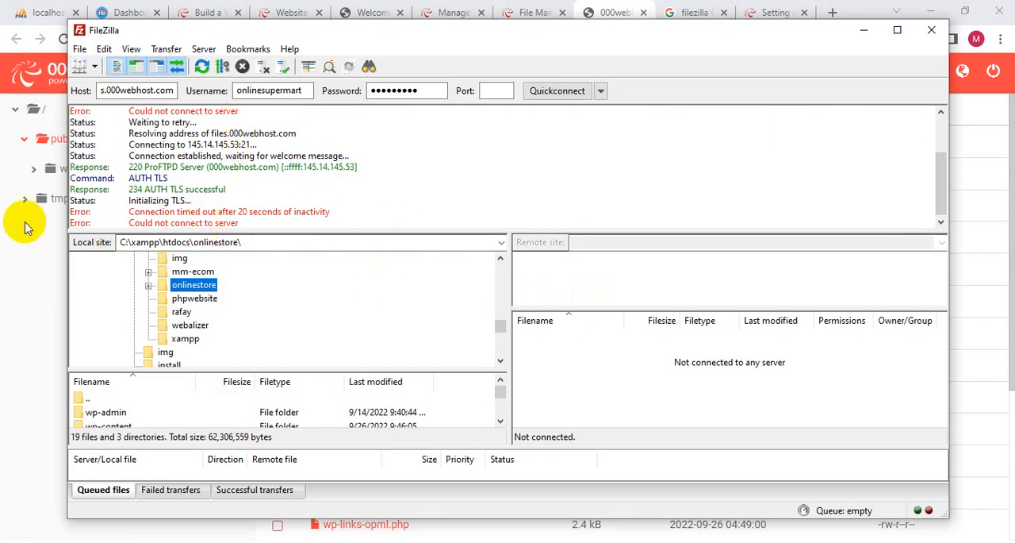
click(557, 90)
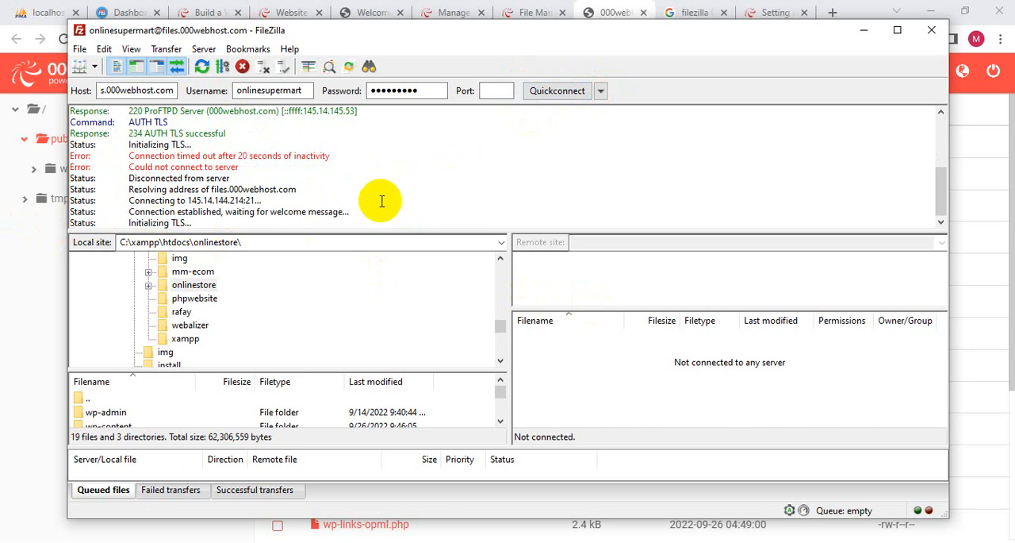
drag(604, 309, 605, 351)
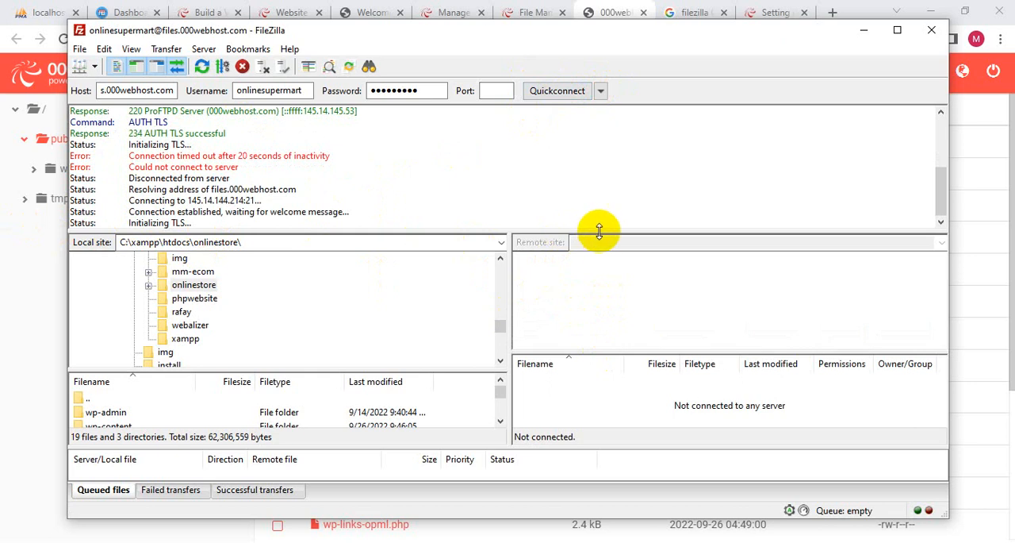
- Switch to the browser's file manager and try to extract wp-content.zip into a folder named wp-content
drag(600, 231, 604, 211)
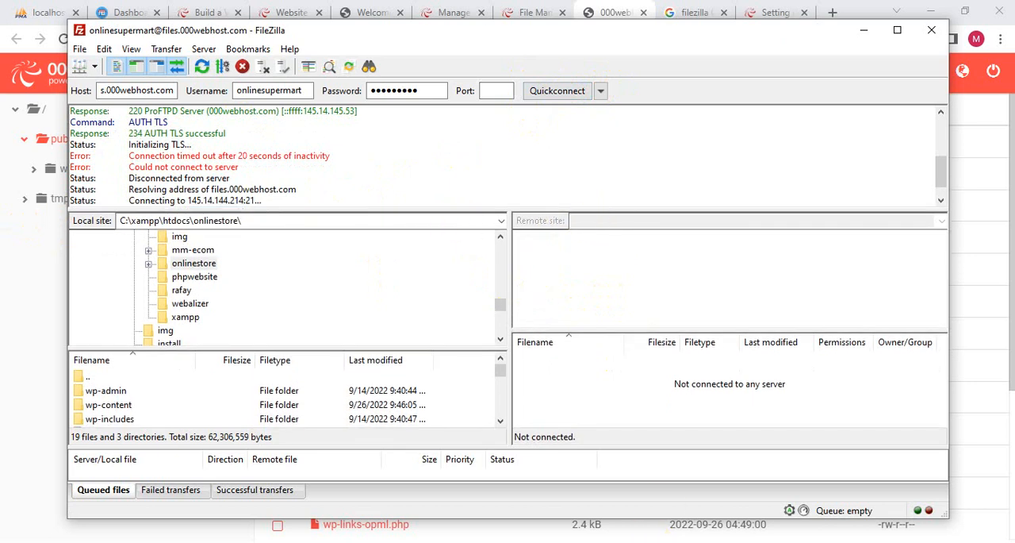
key(alt+Tab)
click(420, 357)
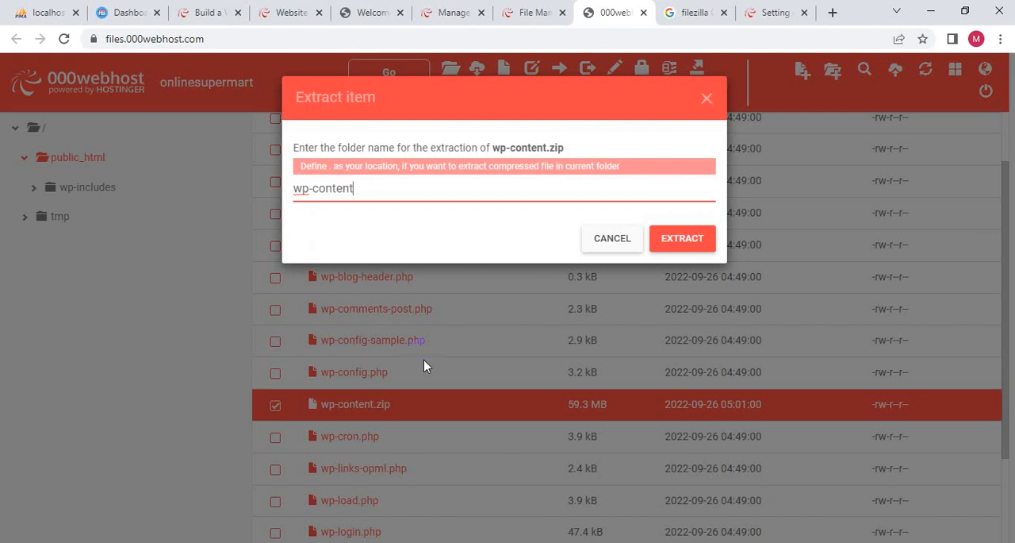
click(684, 238)
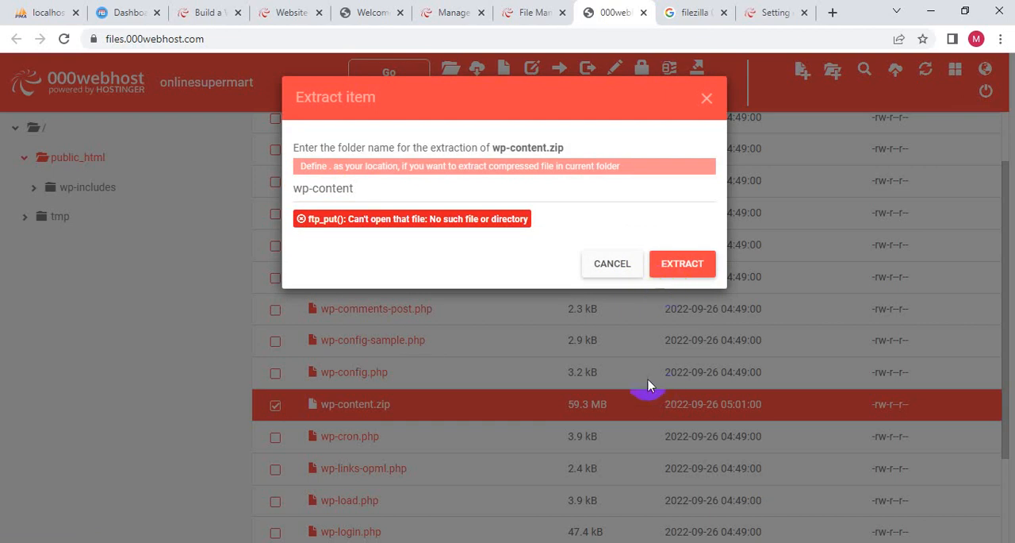
click(613, 264)
scroll(238, 369, up, 1)
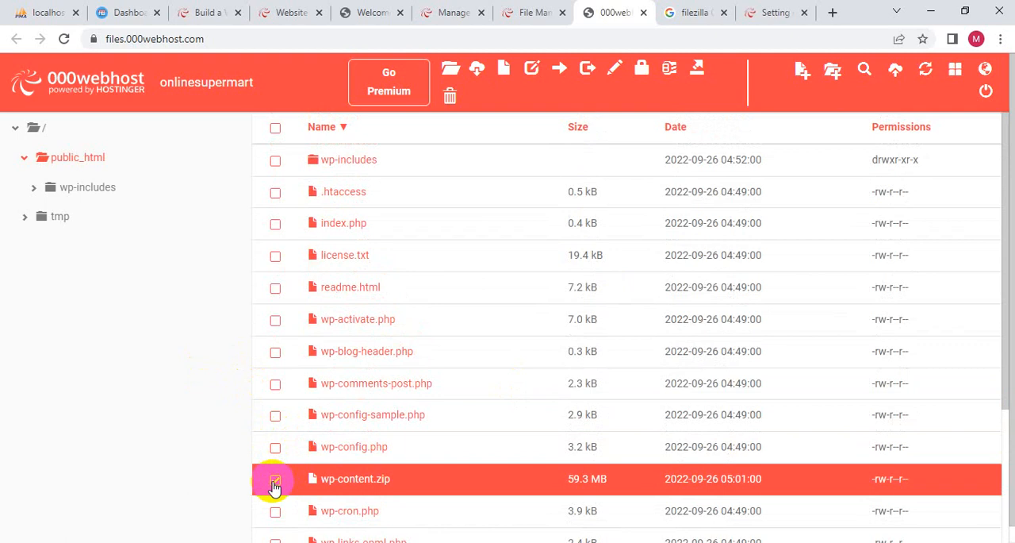
click(274, 482)
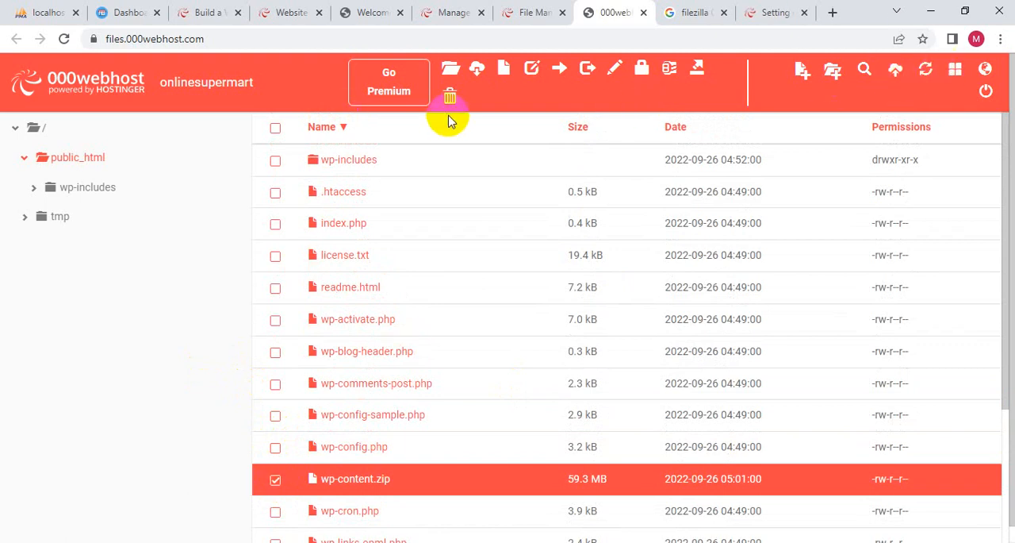
- Switch to FileZilla, allow the insecure plain FTP connection to files.000webhost.com, and reconnect to the server
click(613, 542)
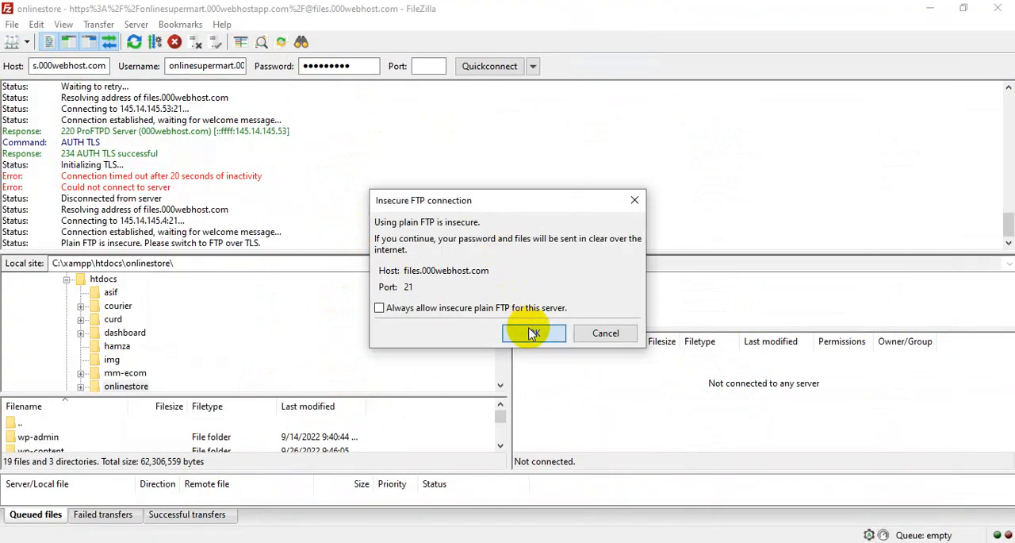
click(533, 334)
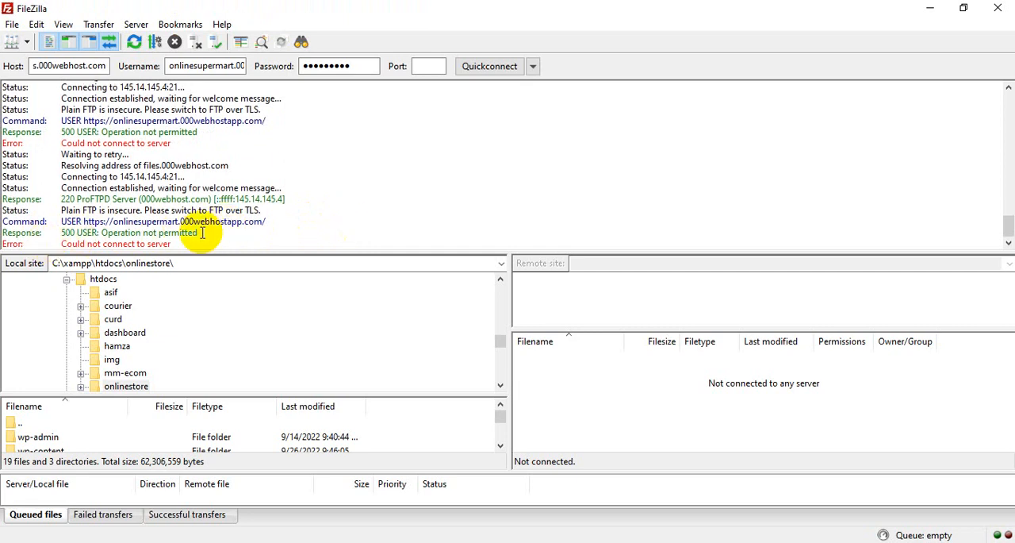
click(137, 23)
click(153, 64)
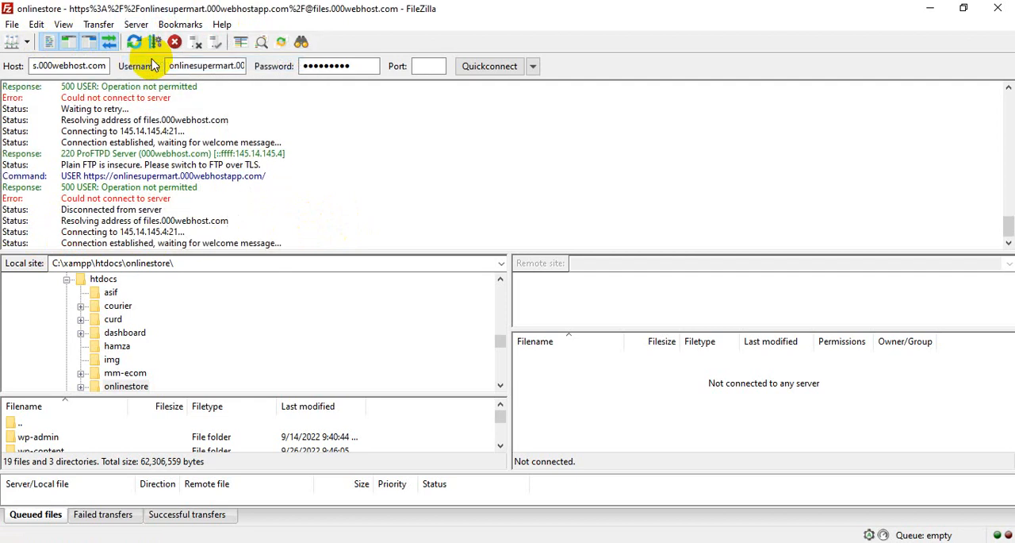
- Re-enter the account password for the onlinestore site entry in the Site Manager and try to connect
click(14, 26)
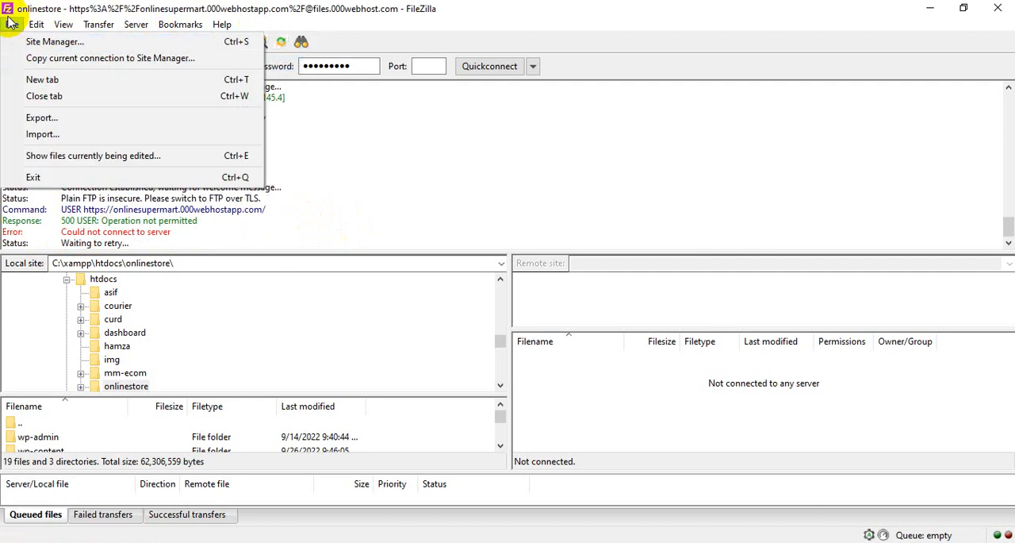
click(51, 42)
drag(692, 266, 540, 264)
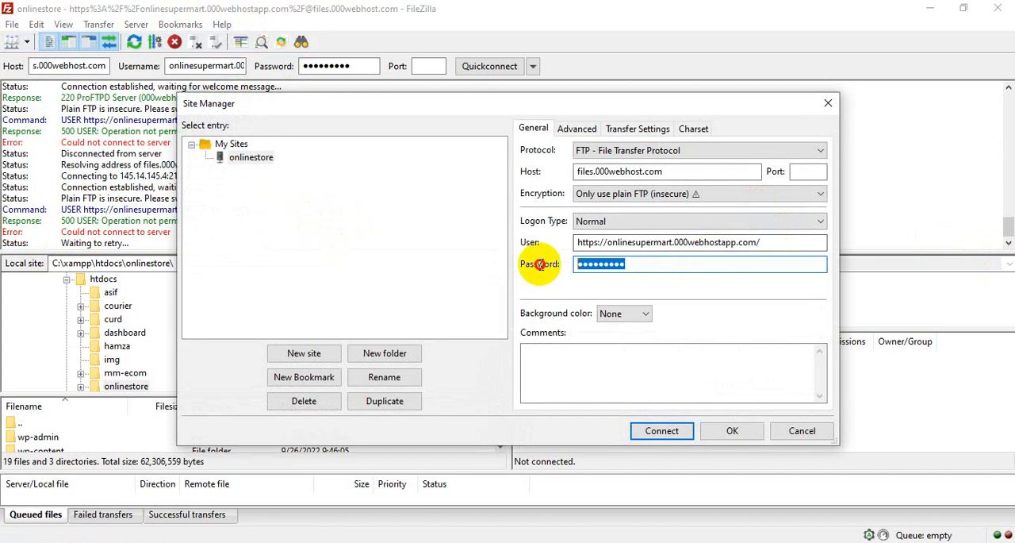
text(●●●)
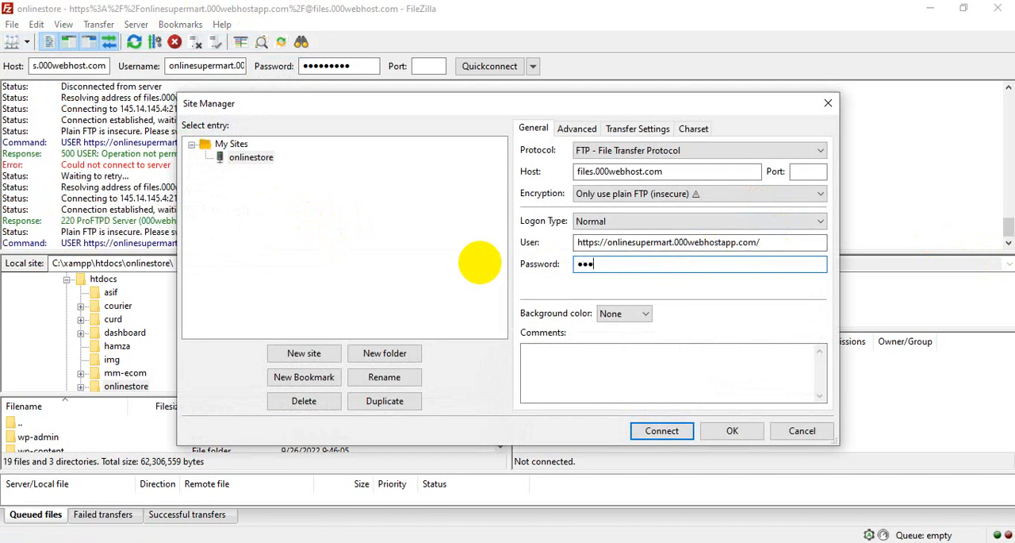
text(●●)
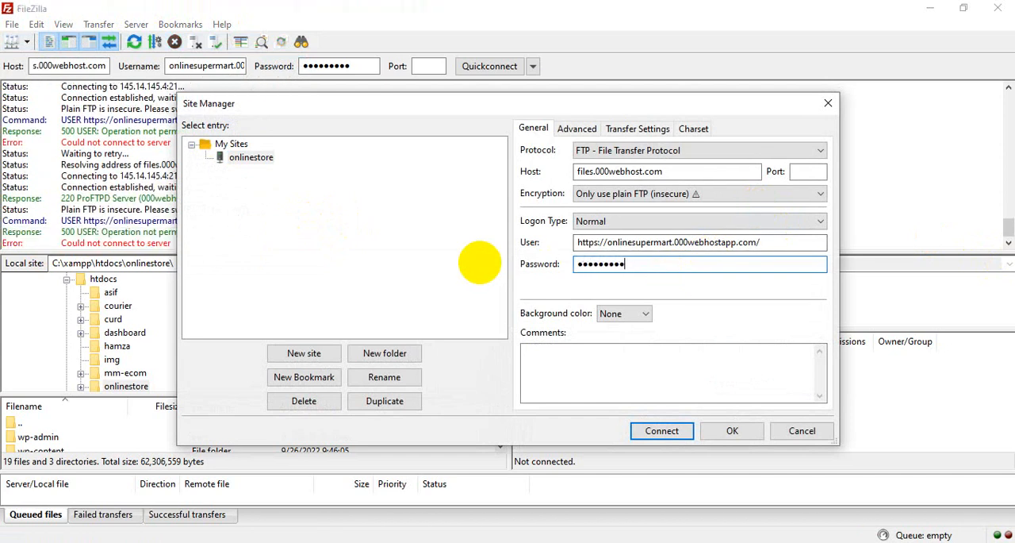
click(661, 431)
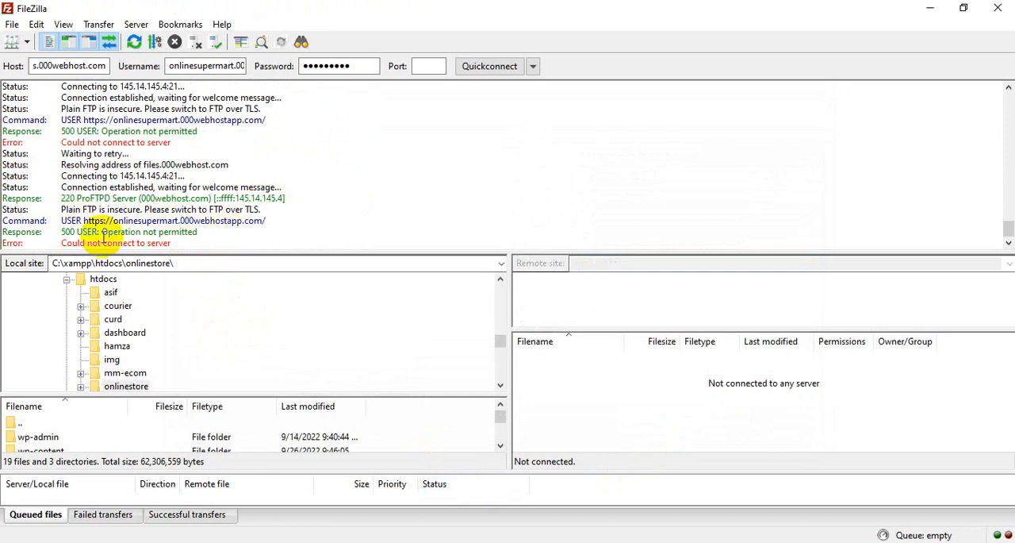
click(568, 542)
click(579, 542)
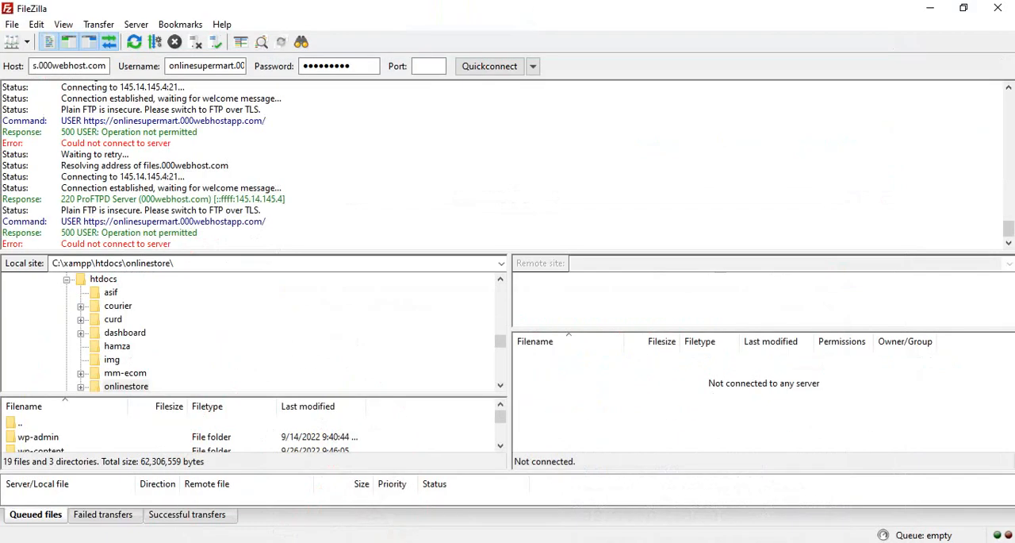
- Set the onlinestore site entry's encryption to Require implicit FTP over TLS and try to connect
click(12, 24)
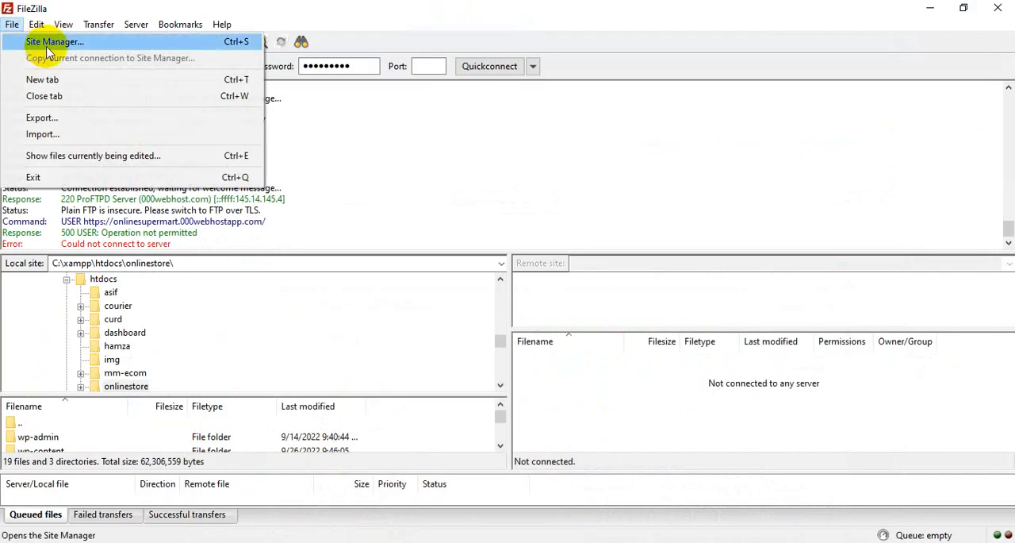
click(40, 41)
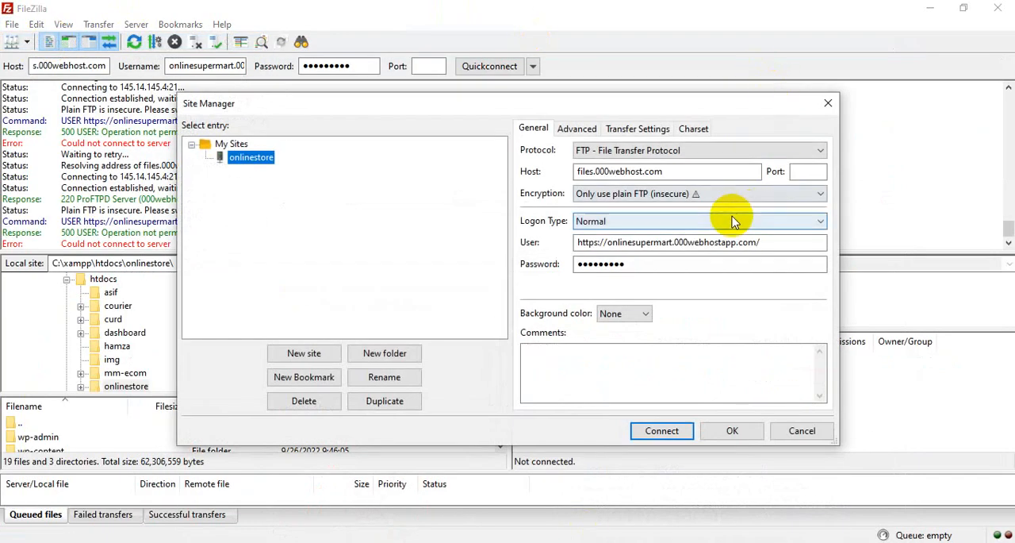
click(749, 196)
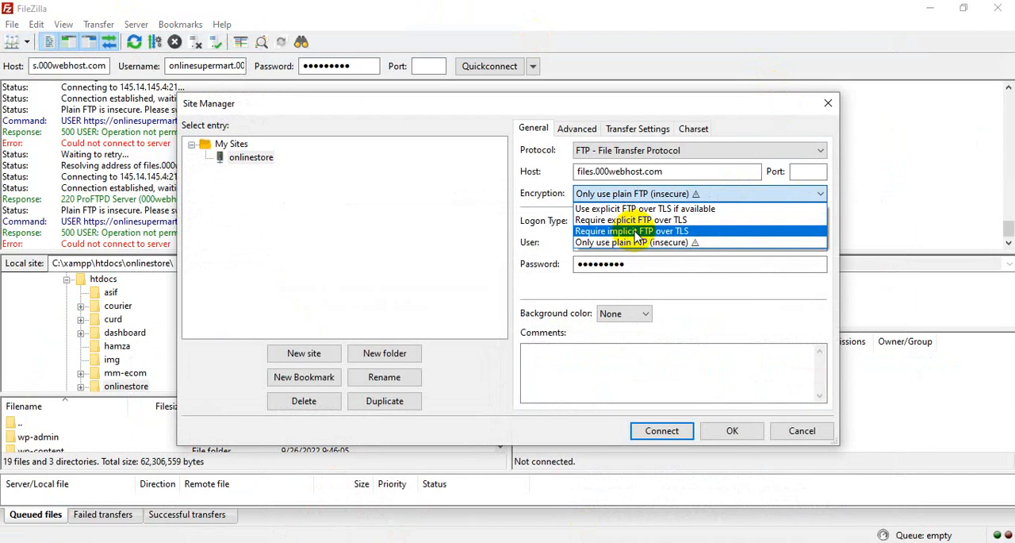
click(635, 230)
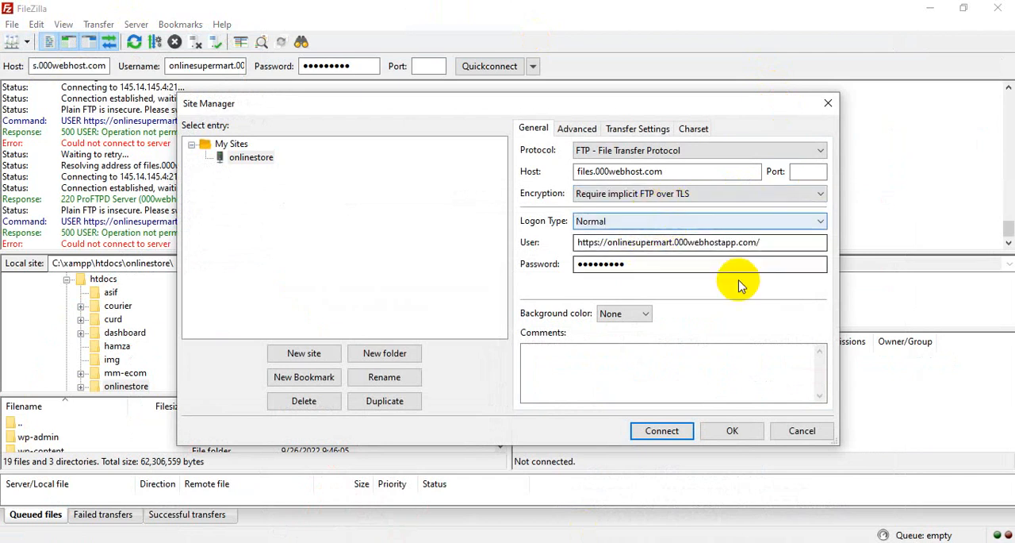
click(662, 430)
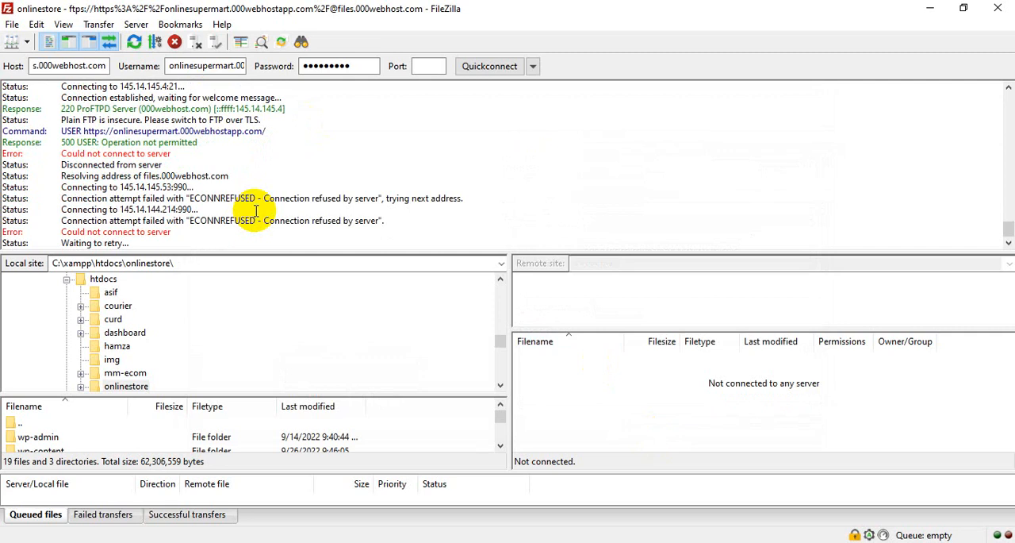
scroll(255, 210, up, 1)
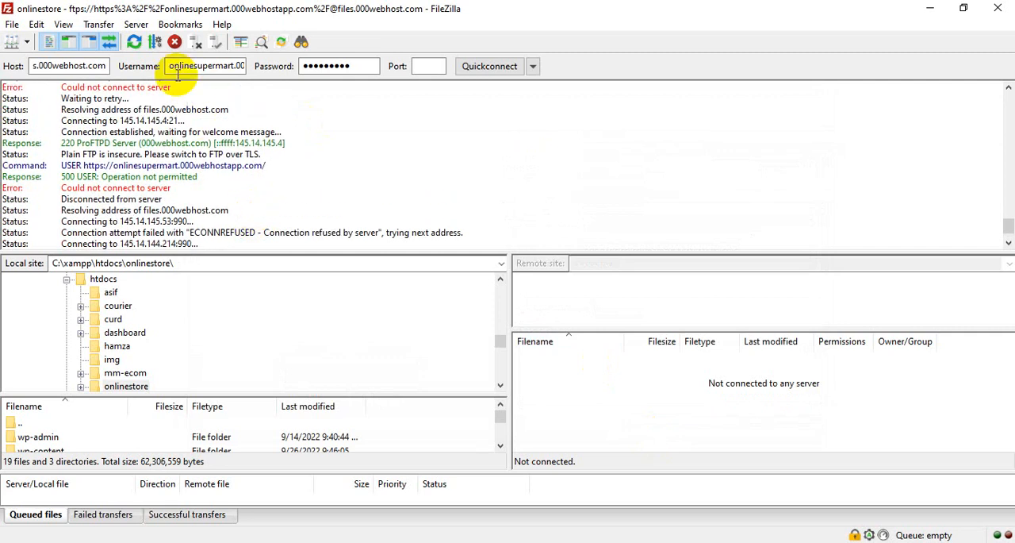
click(136, 24)
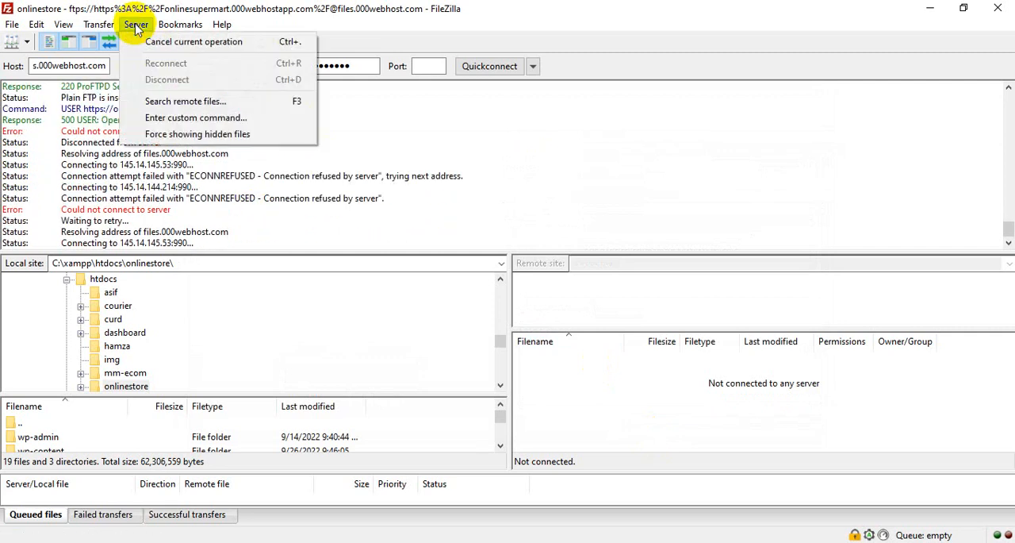
click(674, 179)
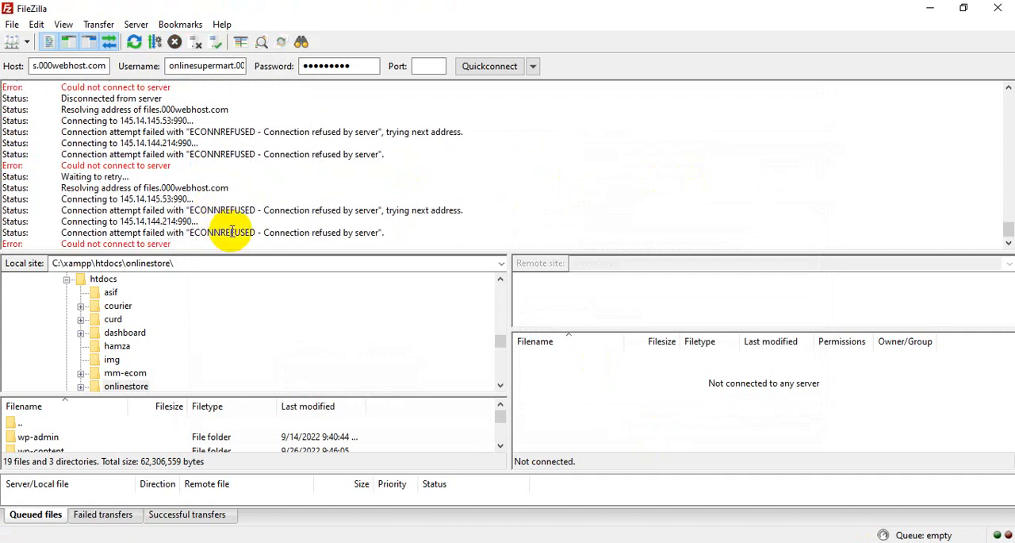
- Set the onlinestore site entry's encryption to Only use plain FTP (insecure) and connect
click(13, 24)
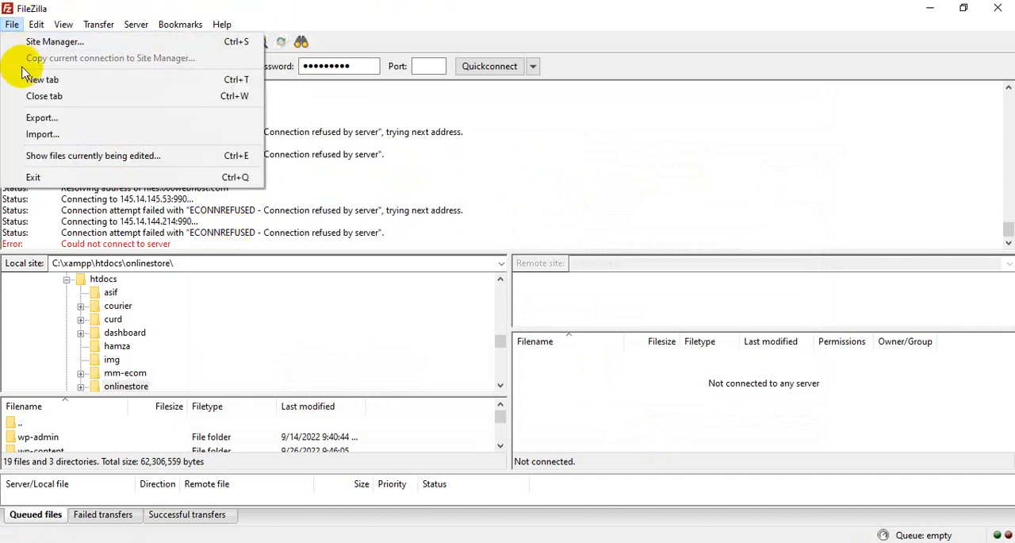
click(48, 42)
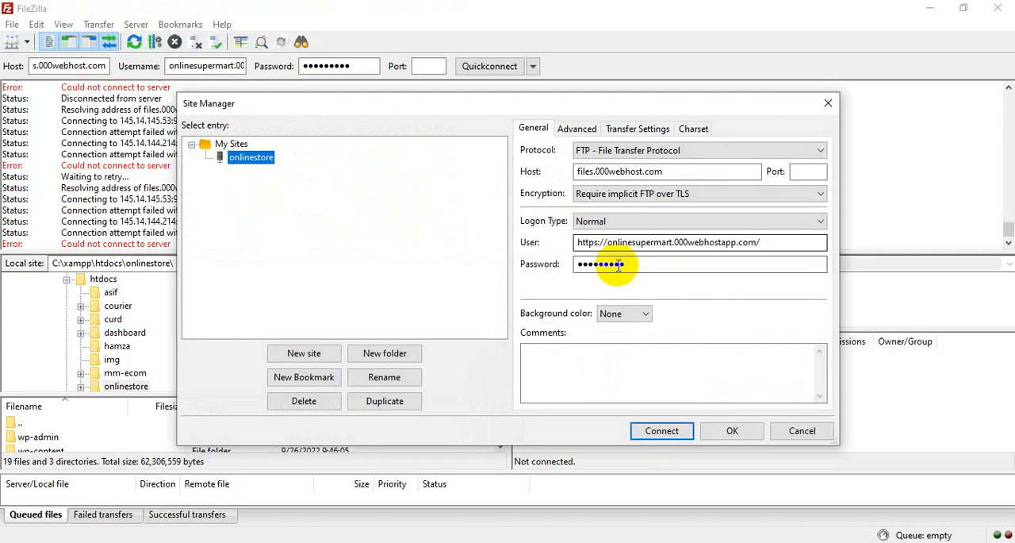
click(671, 193)
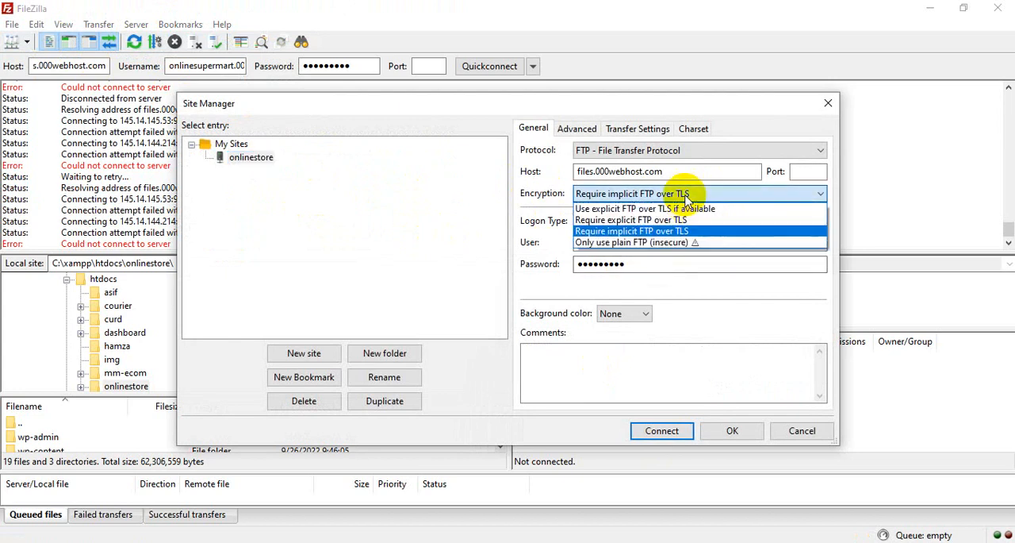
click(641, 240)
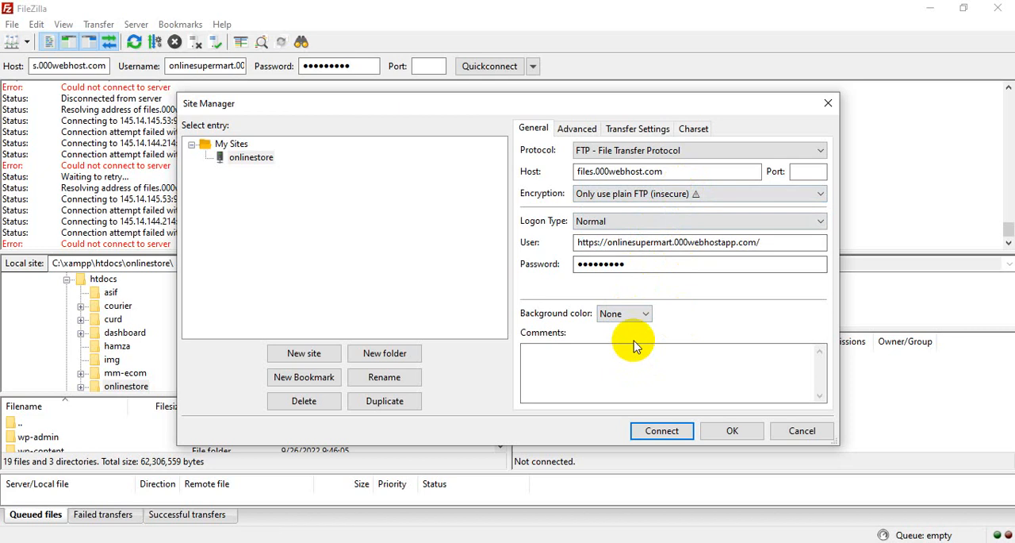
click(656, 434)
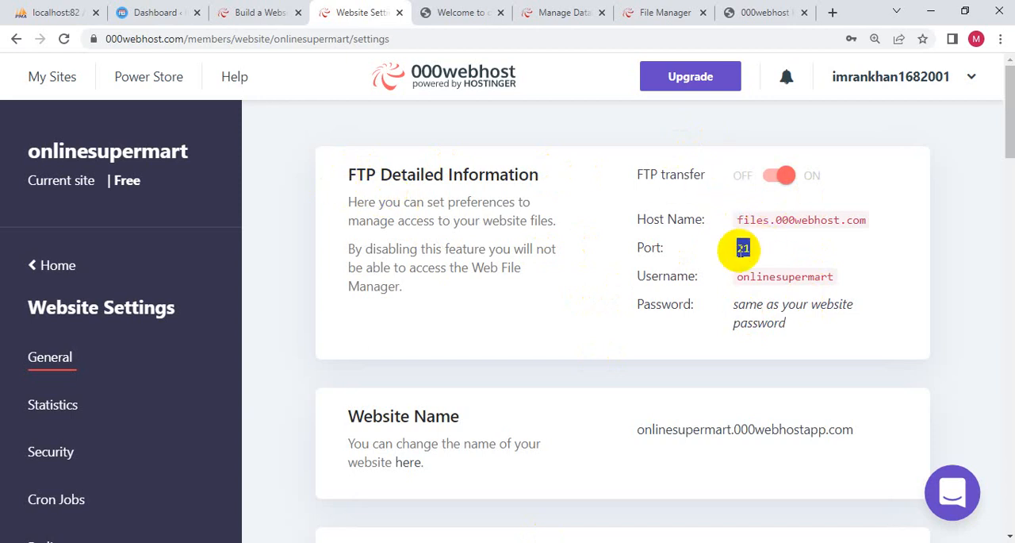
- Check the FTP username and password section in the browser's website settings, and switch FTP transfer off and back on
drag(736, 277, 834, 275)
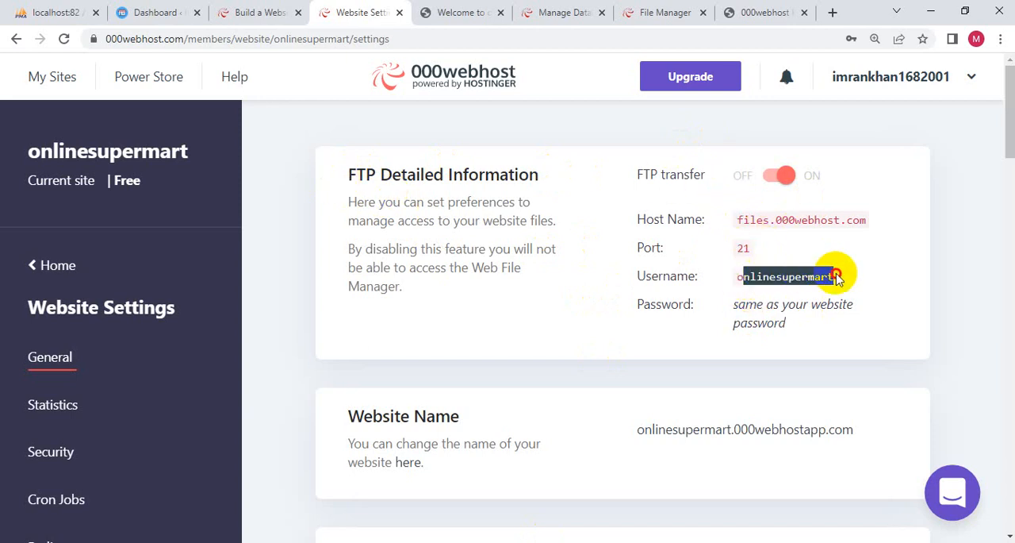
scroll(751, 324, down, 5)
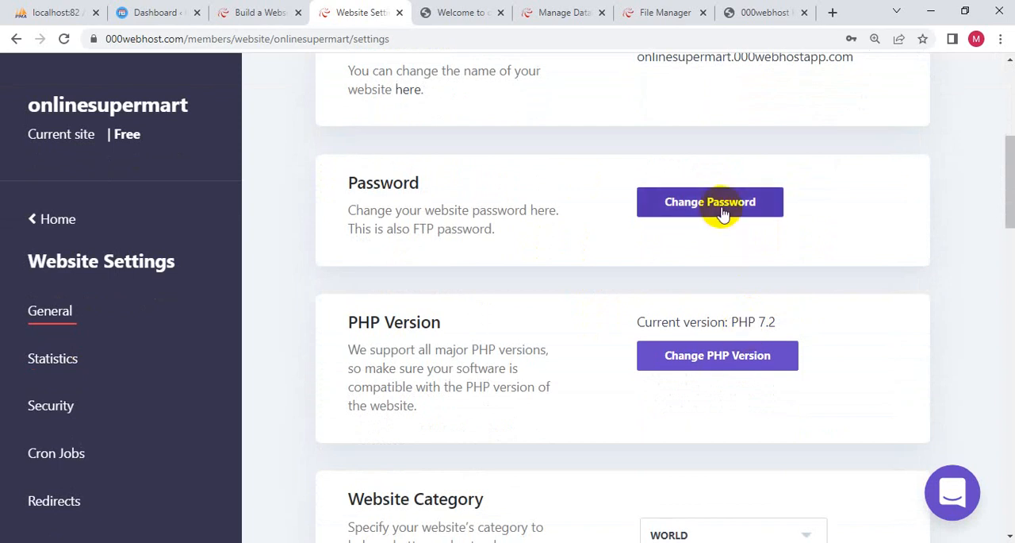
scroll(652, 230, up, 3)
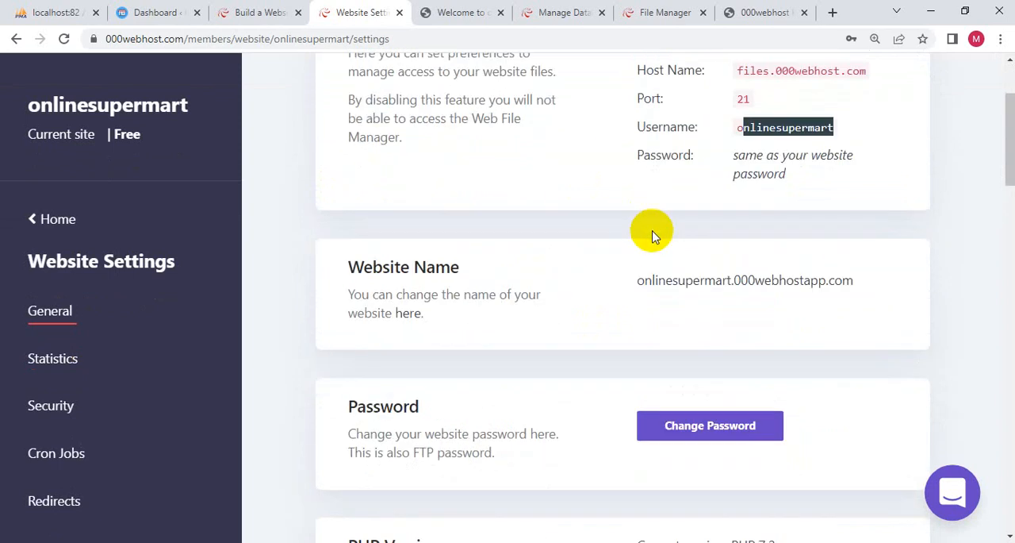
scroll(653, 236, up, 2)
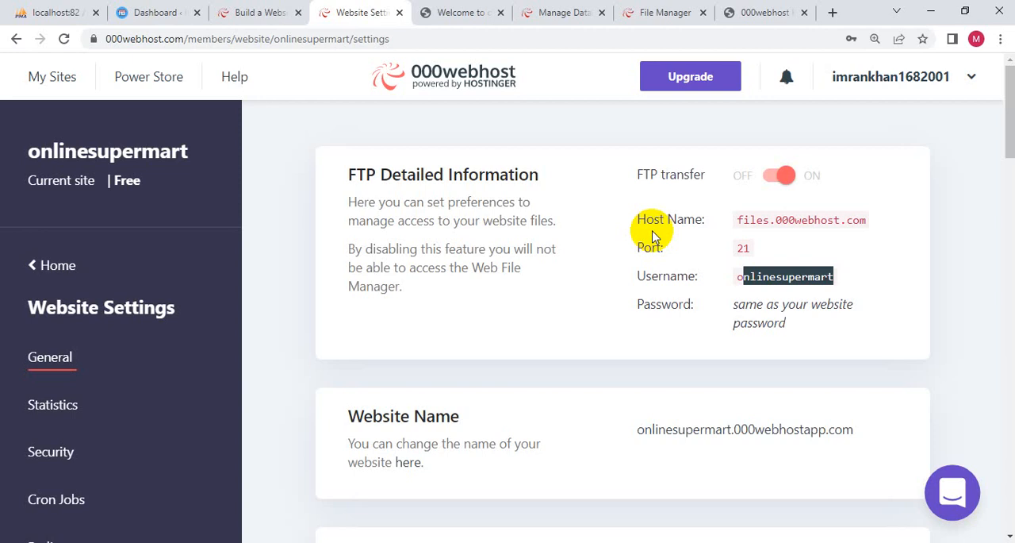
click(772, 174)
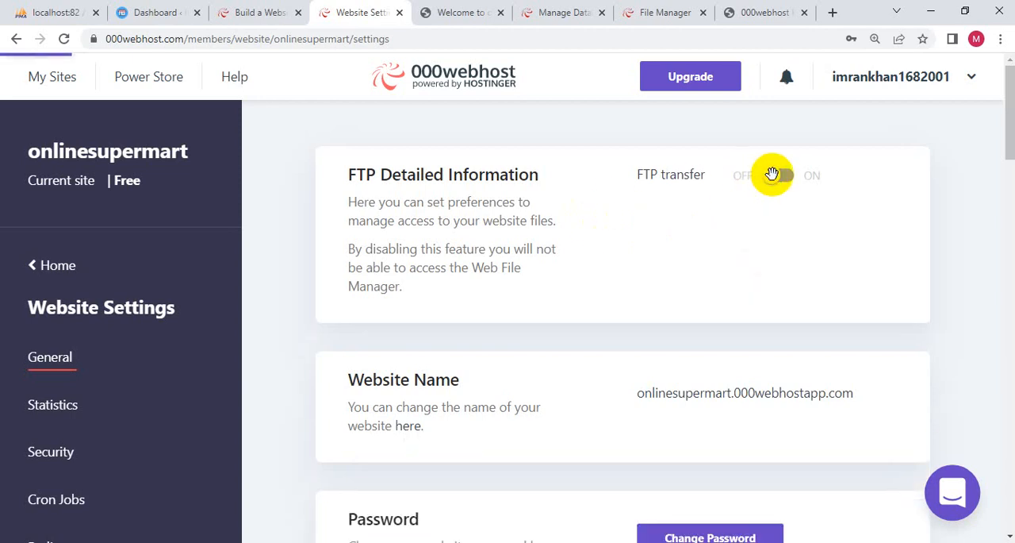
click(783, 176)
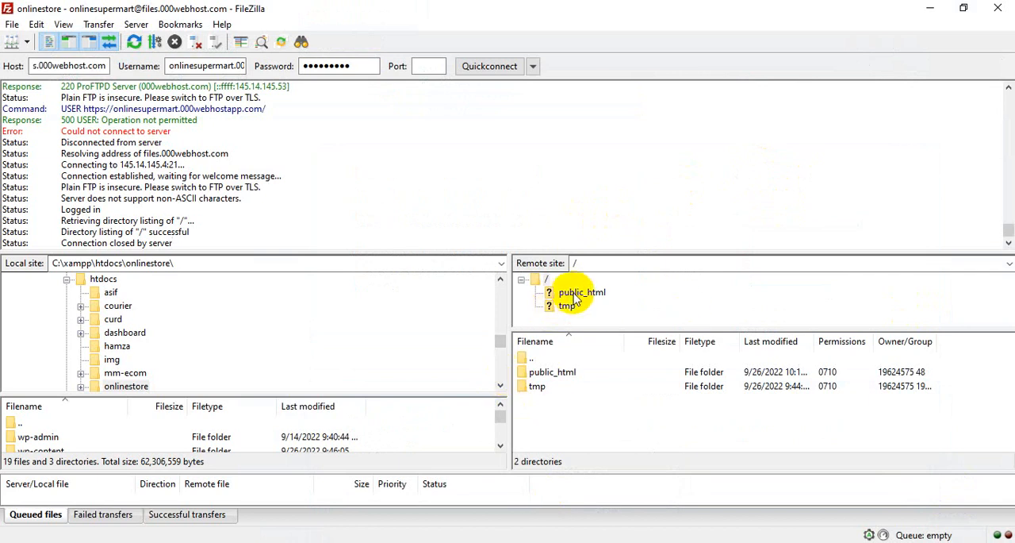
- Switch to FileZilla, open the remote public_html folder, and enlarge the remote directory tree
click(576, 293)
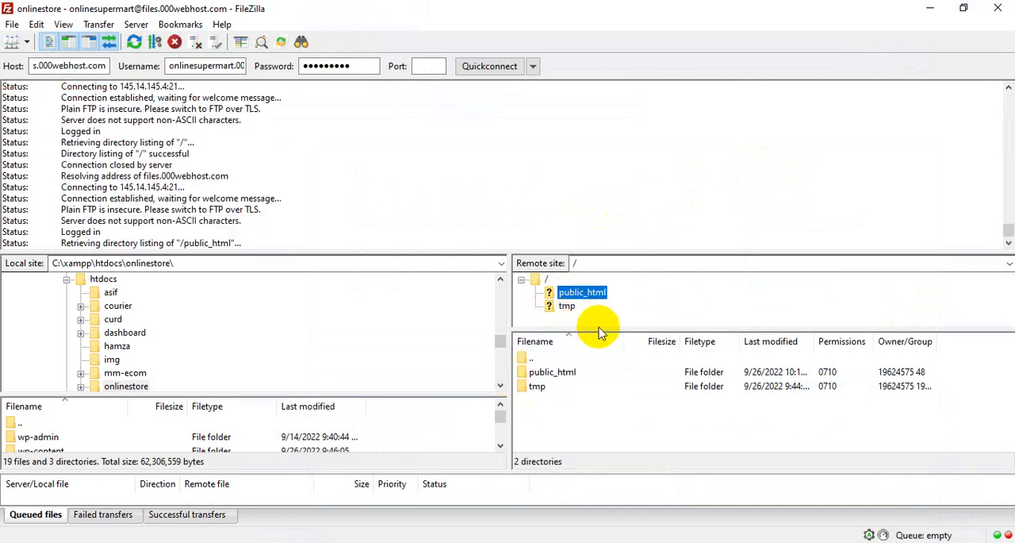
drag(608, 330, 609, 393)
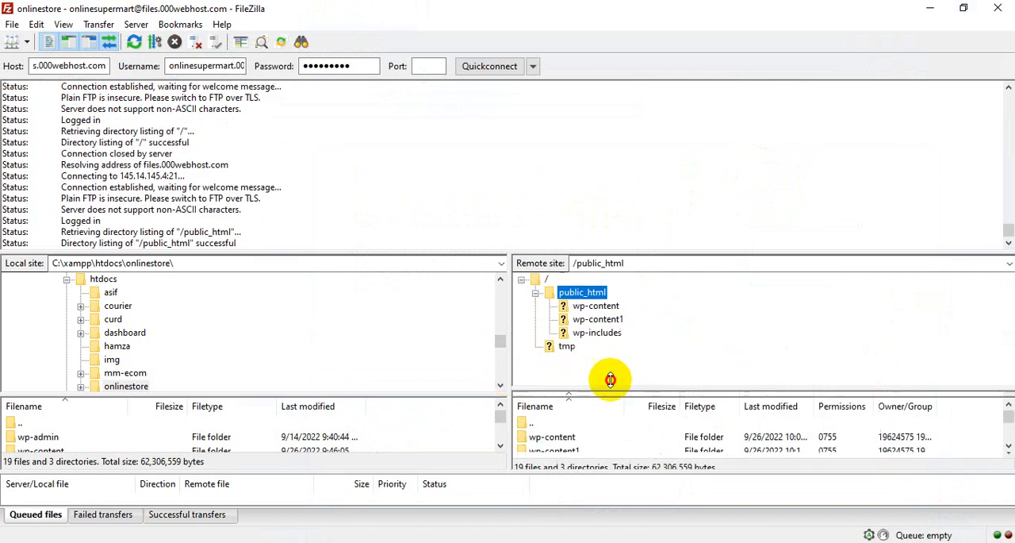
click(591, 320)
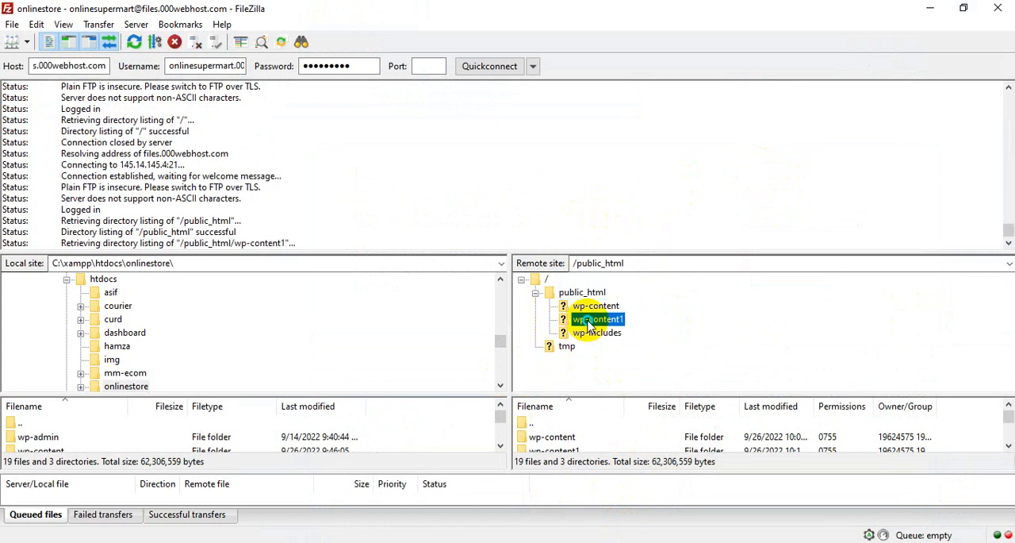
right_click(588, 325)
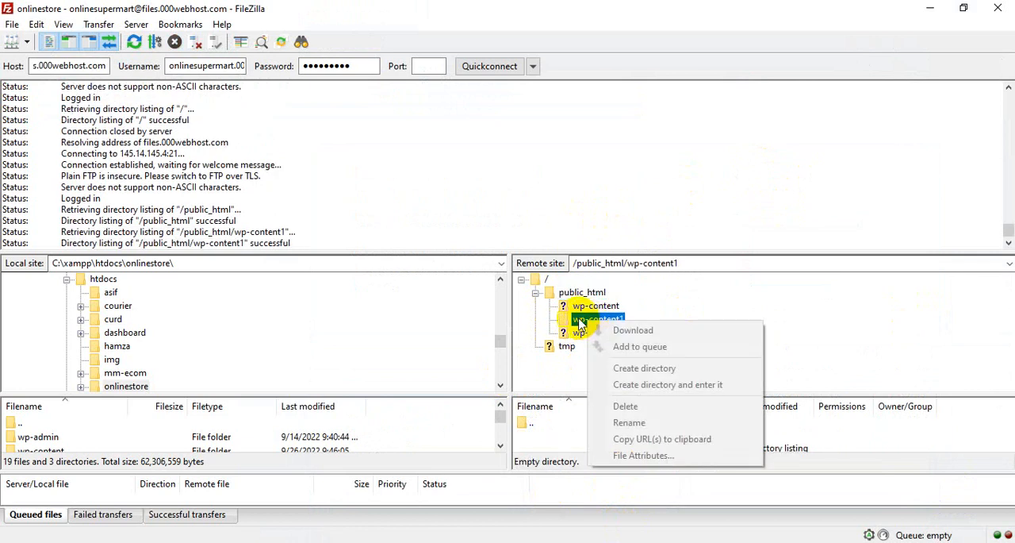
click(703, 300)
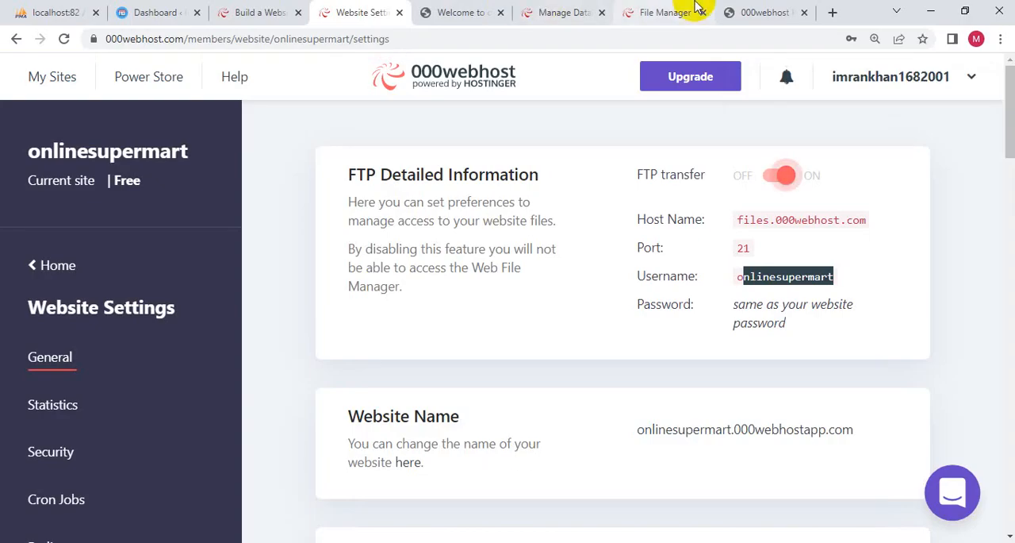
- Switch to the 000webhost file manager in the browser and delete all files and folders listed in public_html
click(674, 12)
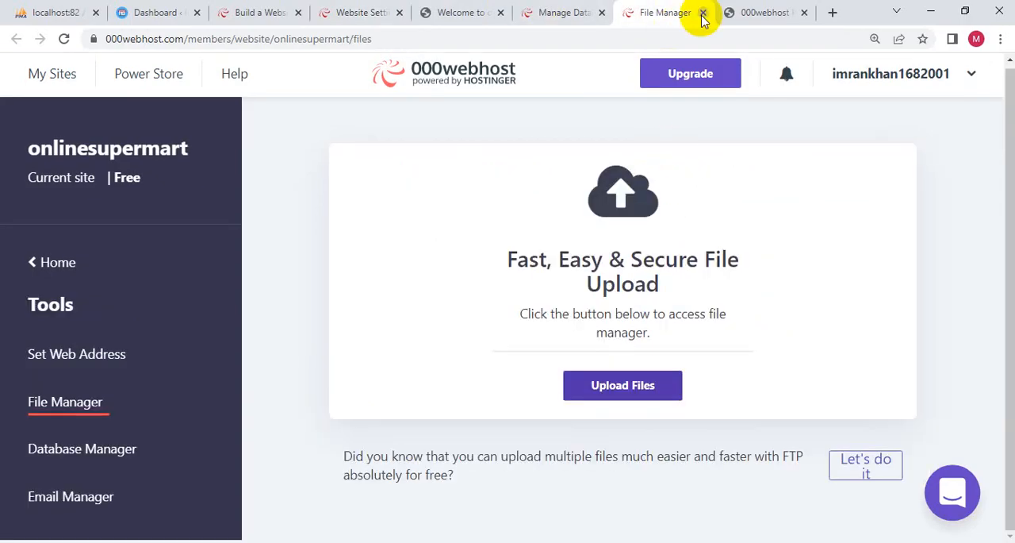
click(748, 12)
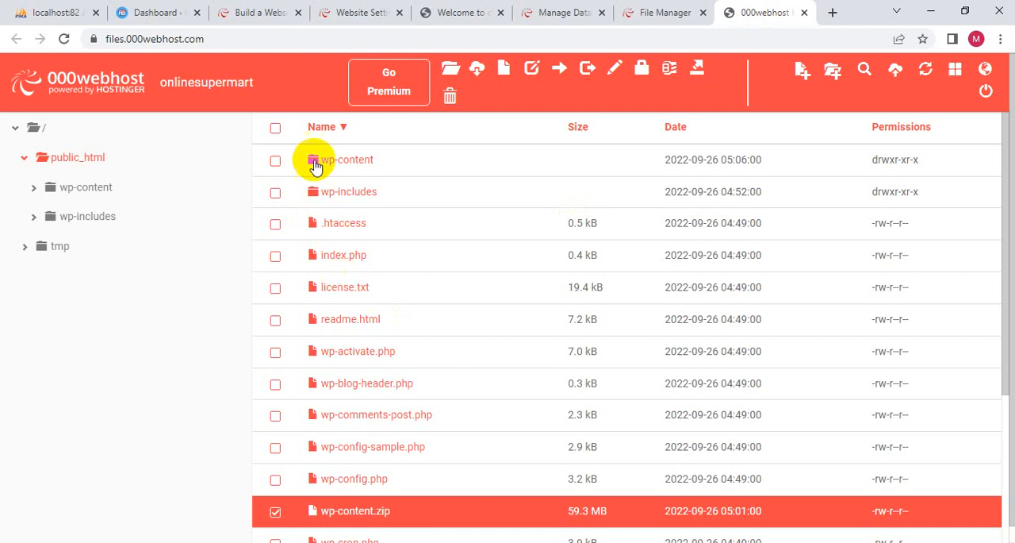
click(277, 130)
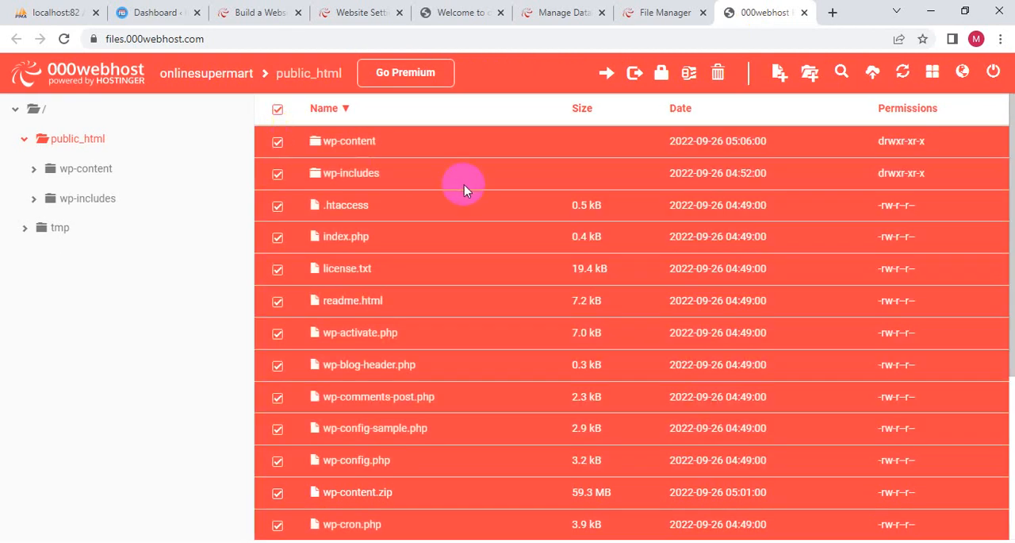
click(719, 72)
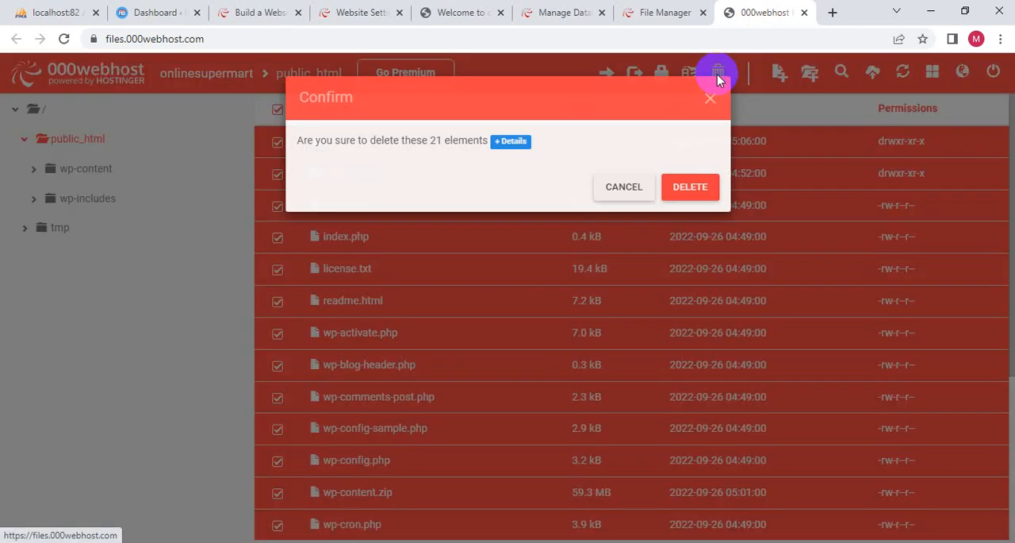
click(679, 183)
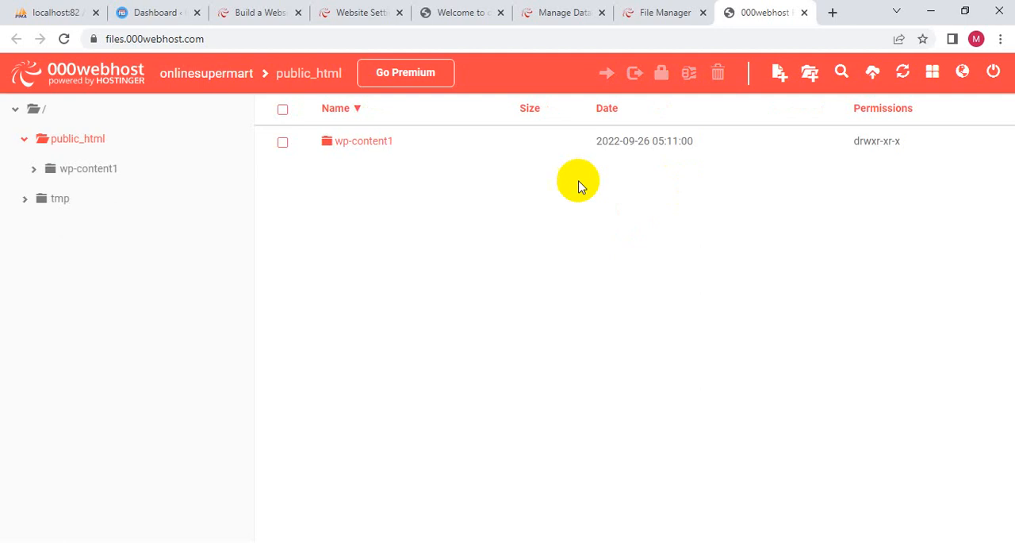
- Delete the leftover wp-content1 folder and reopen public_html to check its contents
click(284, 110)
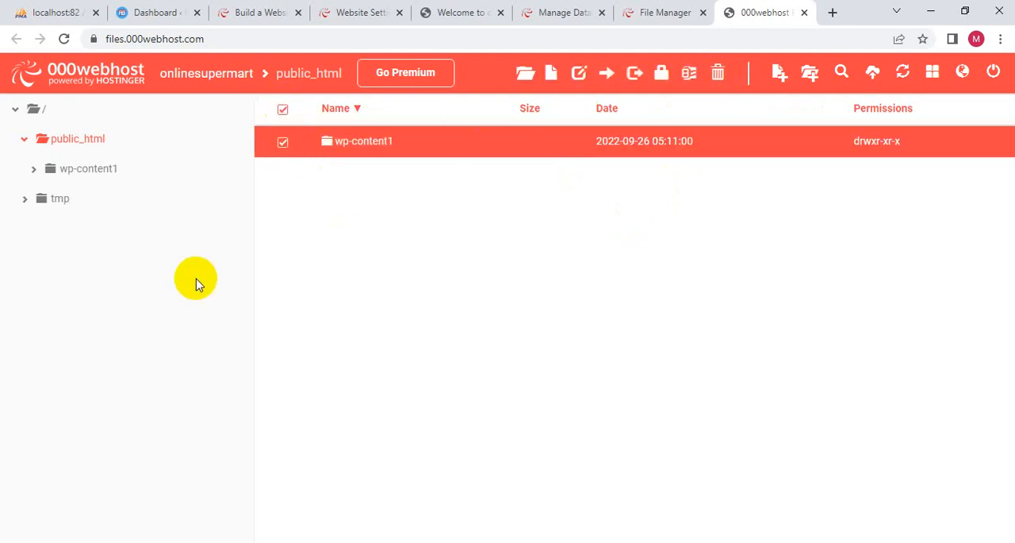
click(718, 72)
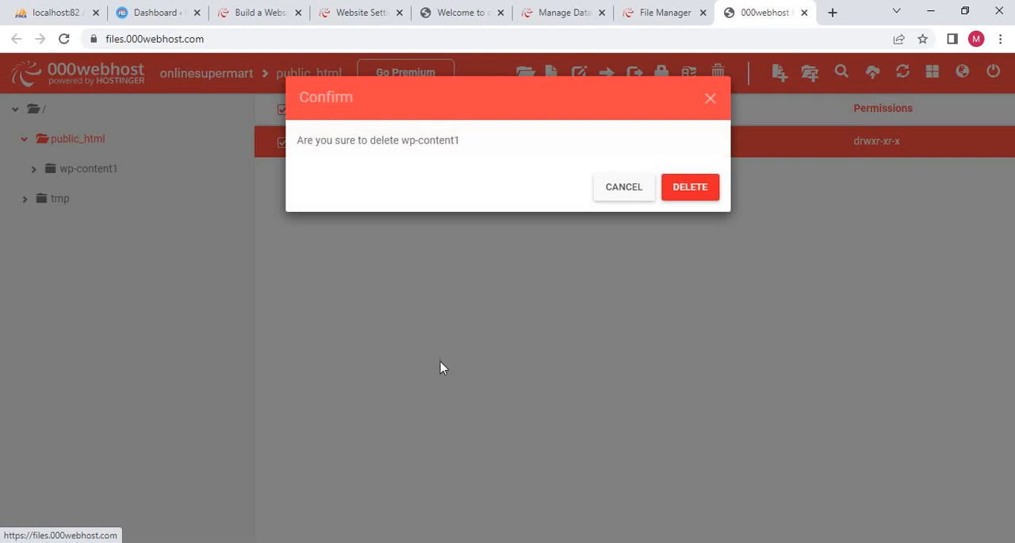
click(687, 188)
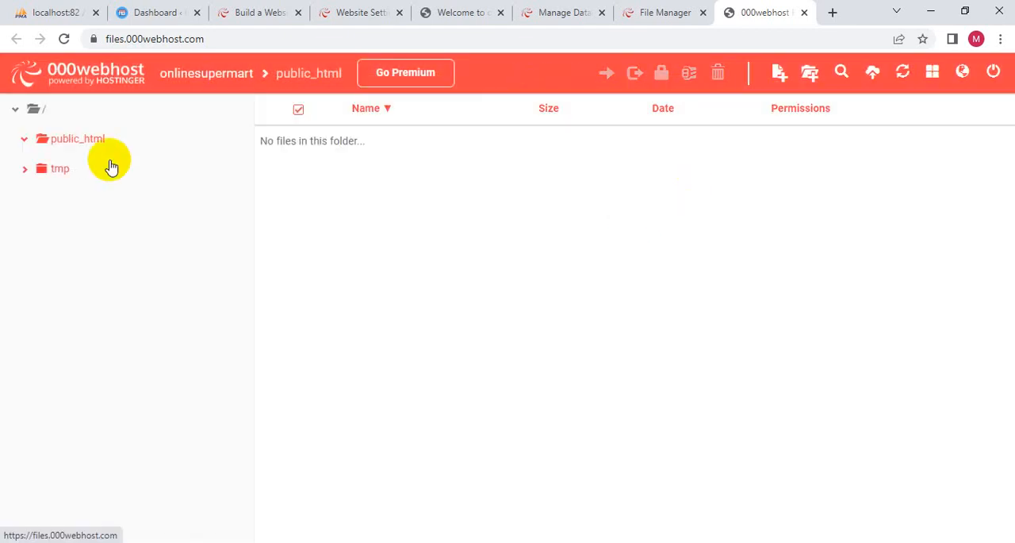
click(96, 136)
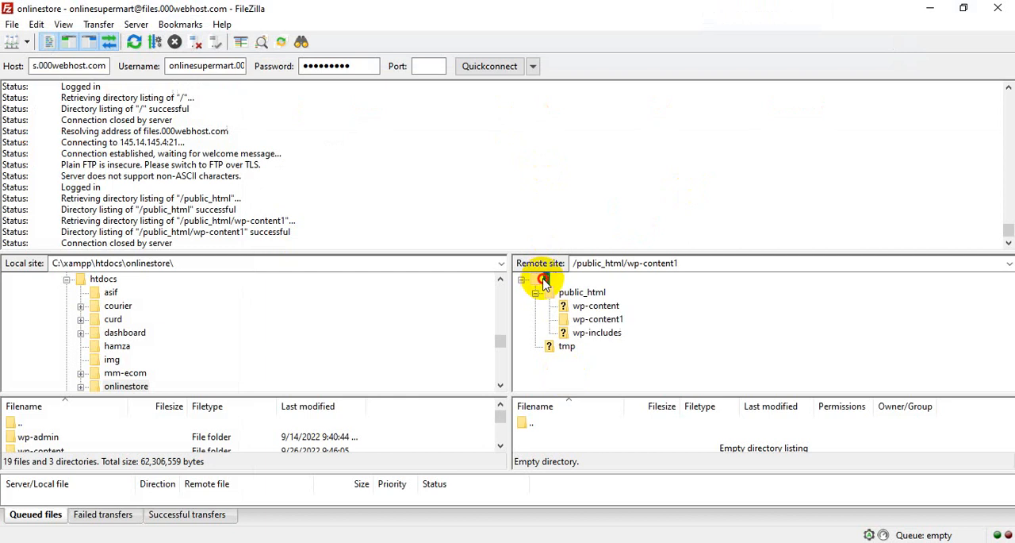
- Switch to FileZilla, refresh the file listings, and try to open the remote wp-content folder under public_html
click(545, 280)
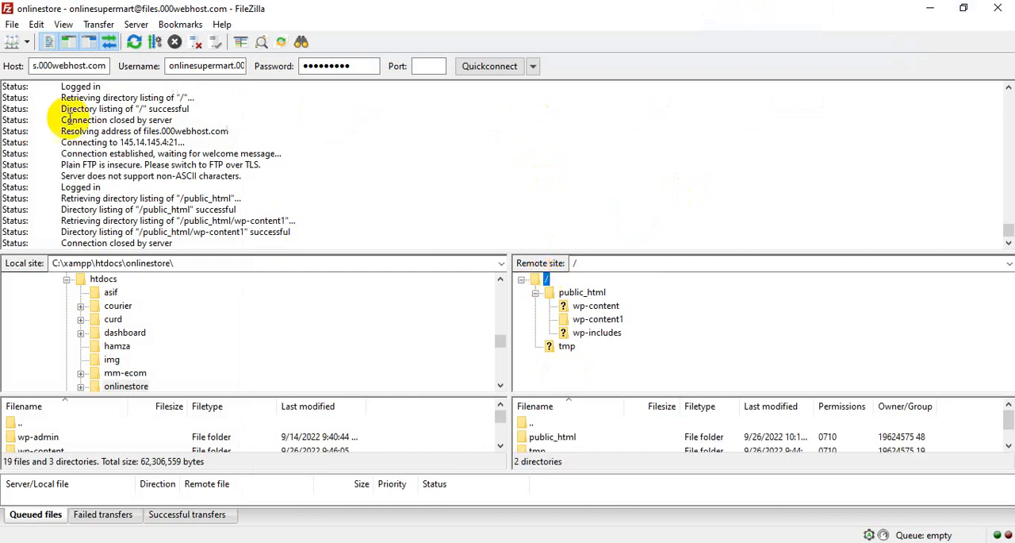
click(134, 42)
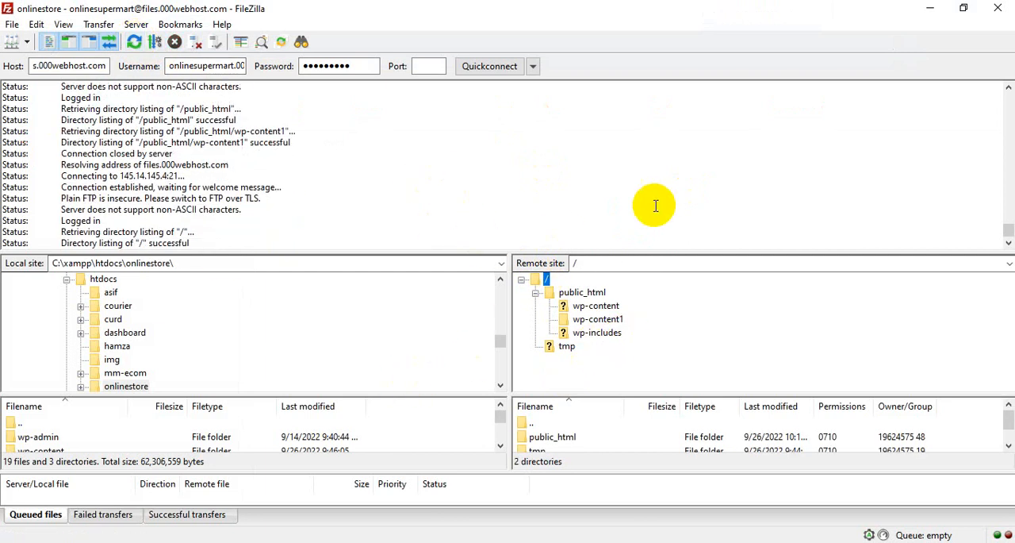
click(584, 293)
right_click(588, 295)
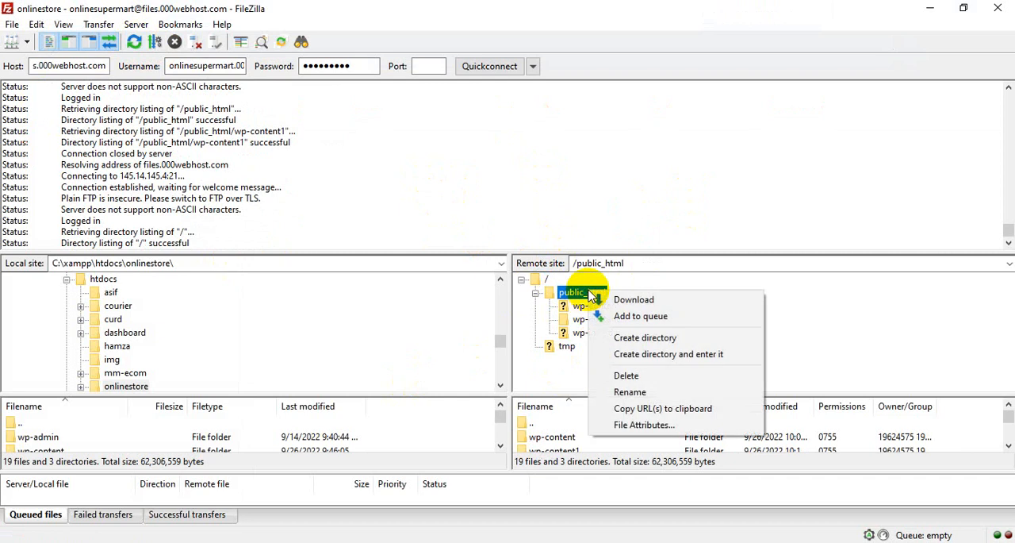
click(829, 332)
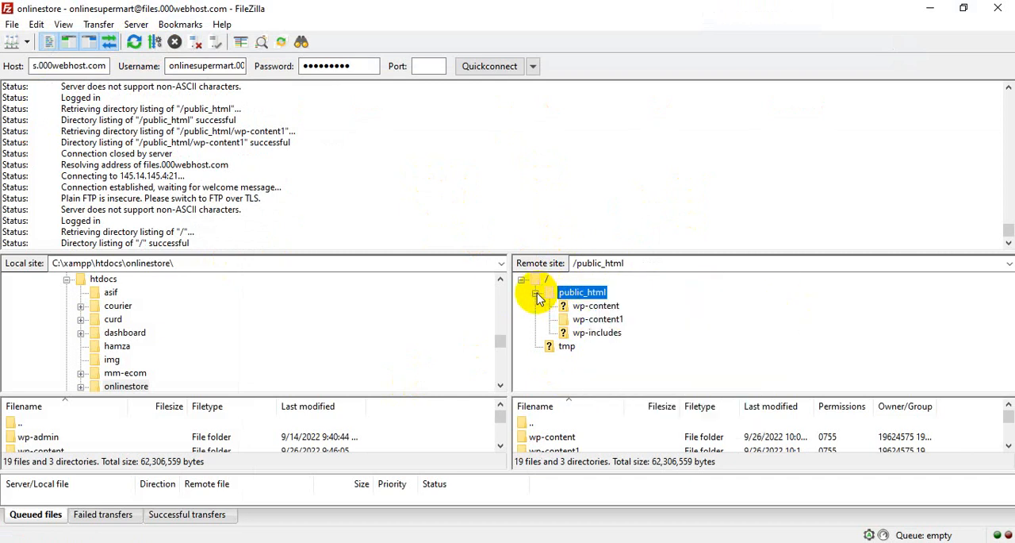
click(575, 307)
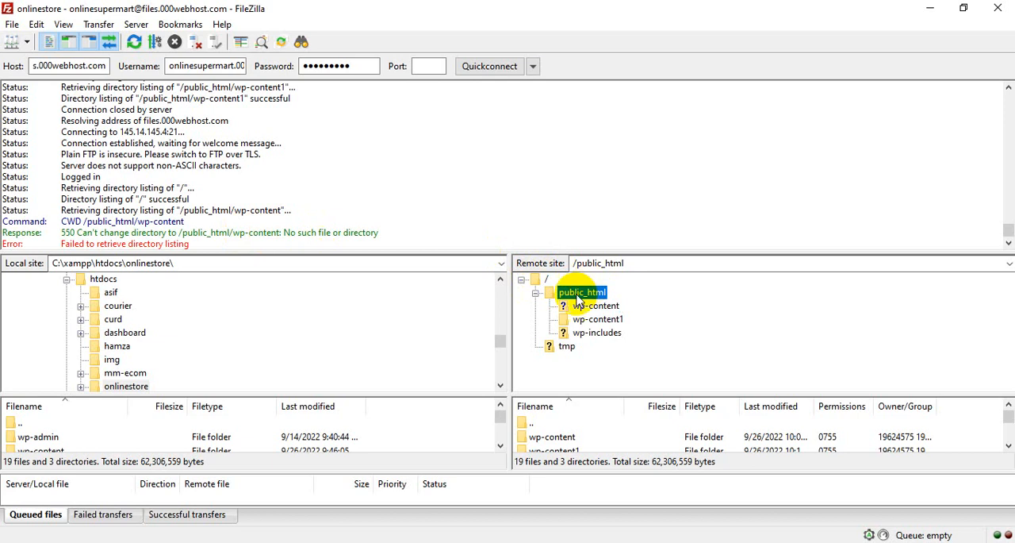
- Expand the local onlinestore folder under htdocs and upload the whole folder to the remote public_html
scroll(130, 363, down, 2)
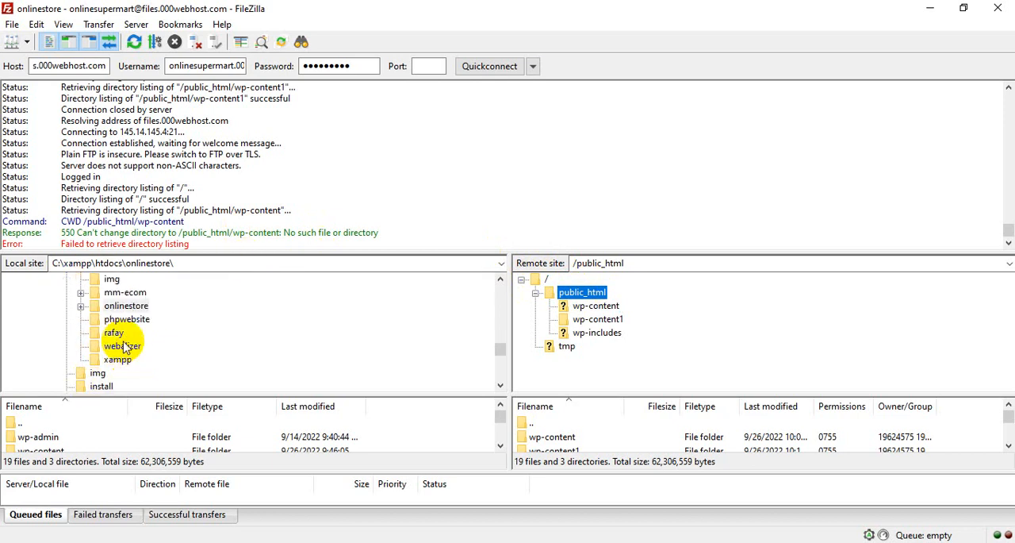
click(81, 307)
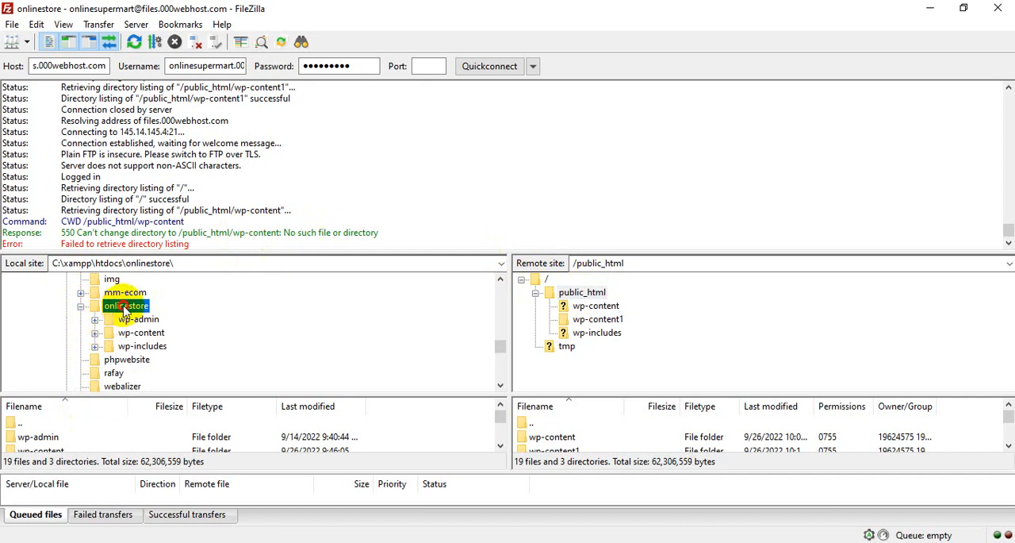
drag(124, 310, 585, 294)
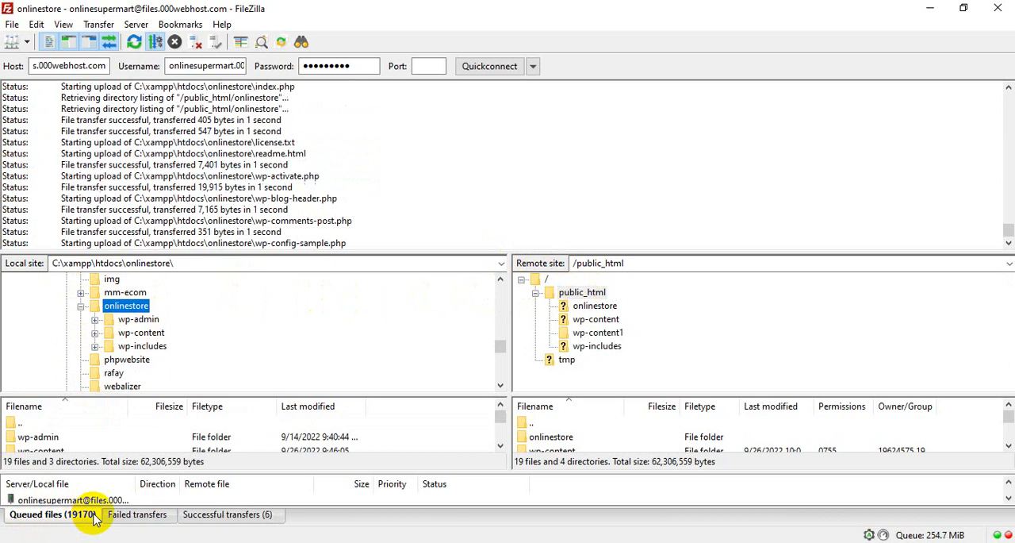
- Enlarge the transfer queue area to watch the upload and open the remote onlinestore folder
drag(132, 473, 145, 361)
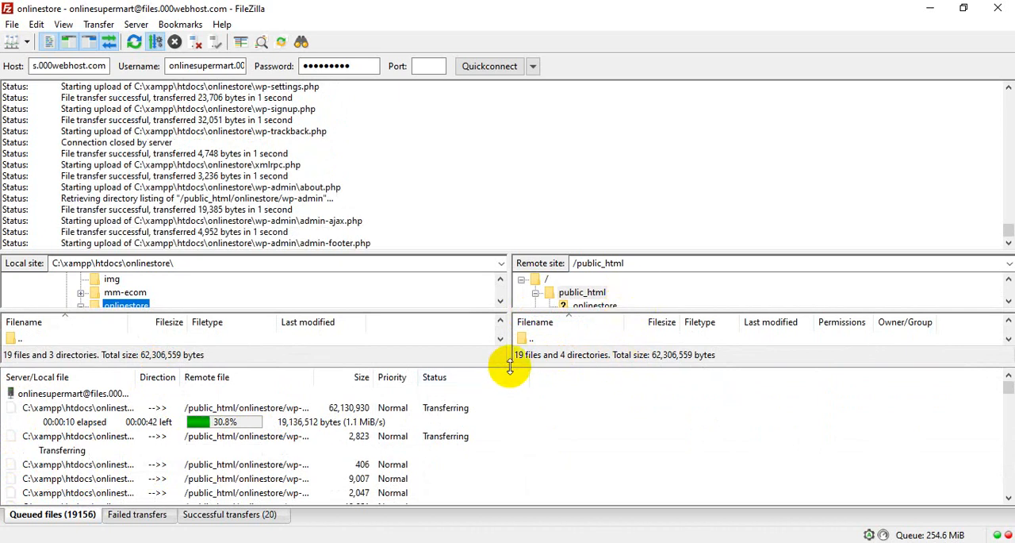
drag(503, 365, 501, 436)
click(595, 305)
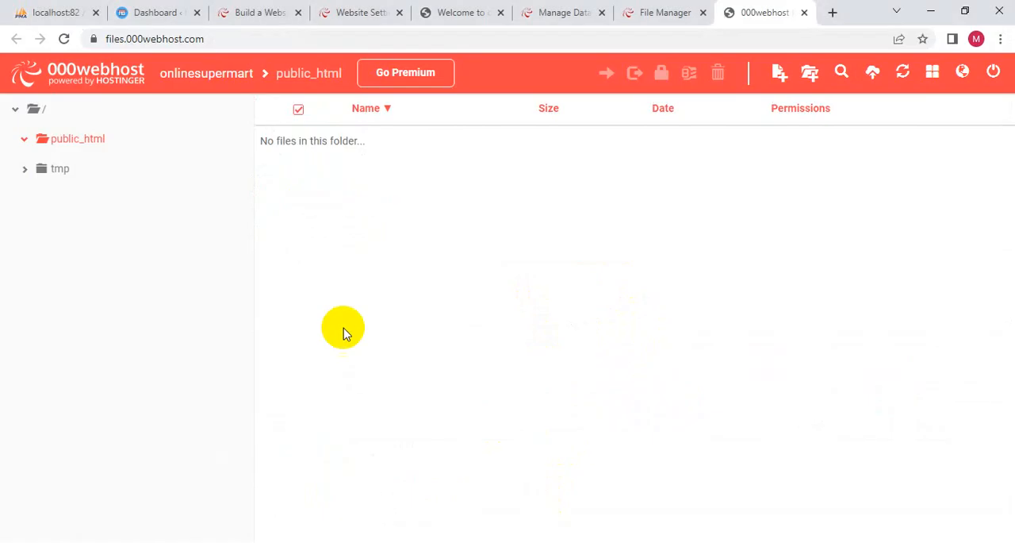
- Reload the 000webhost file manager in the browser and look through the files in public_html/onlinestore
click(63, 39)
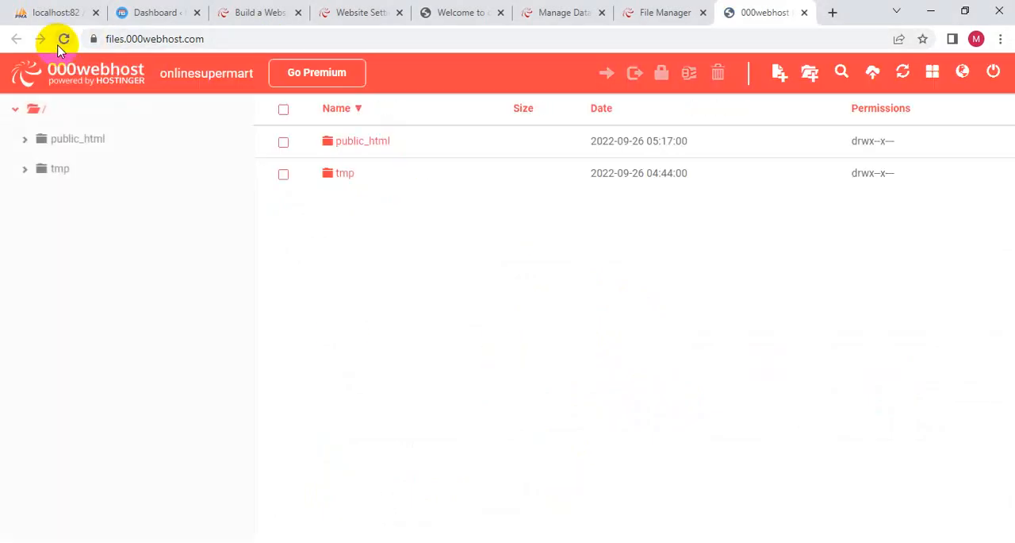
click(360, 149)
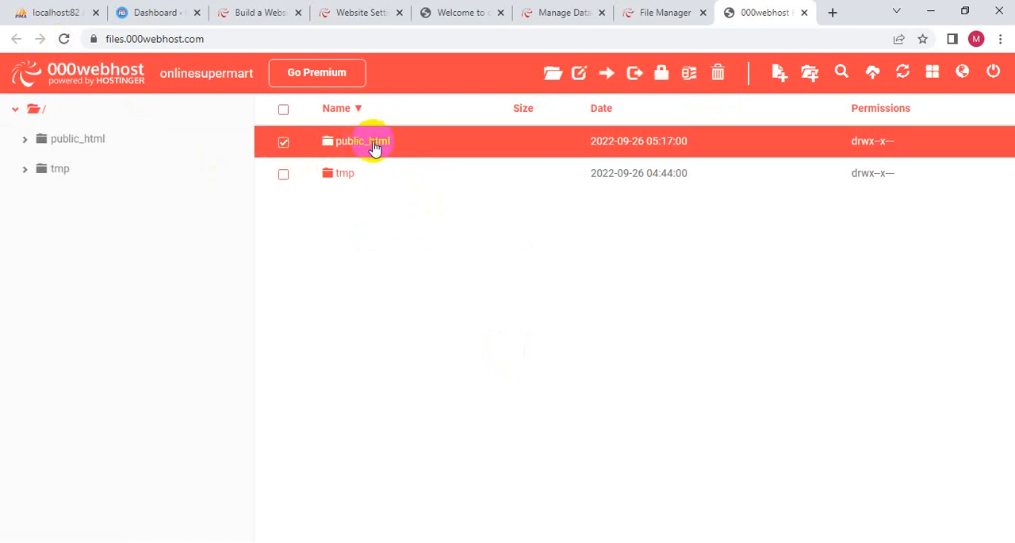
double_click(374, 149)
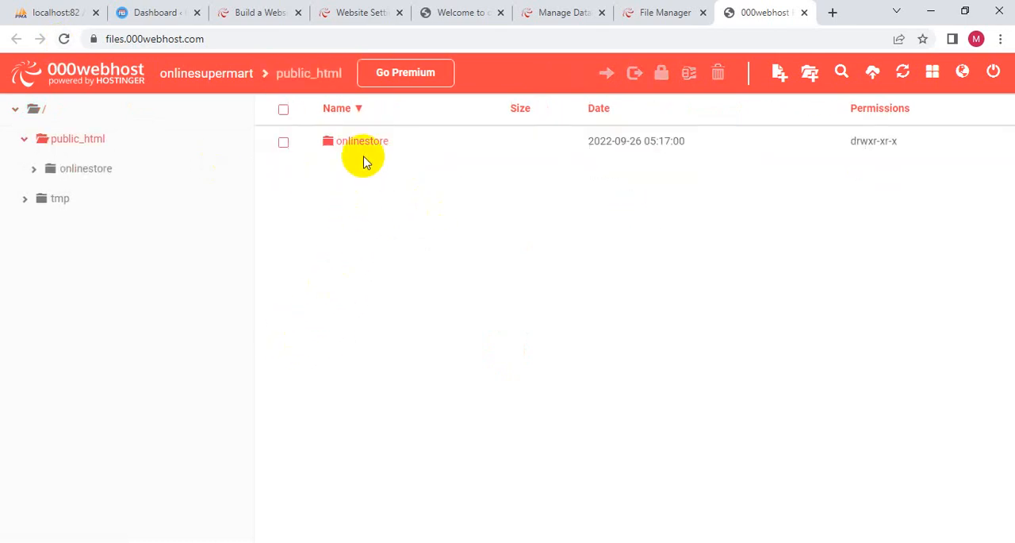
double_click(366, 149)
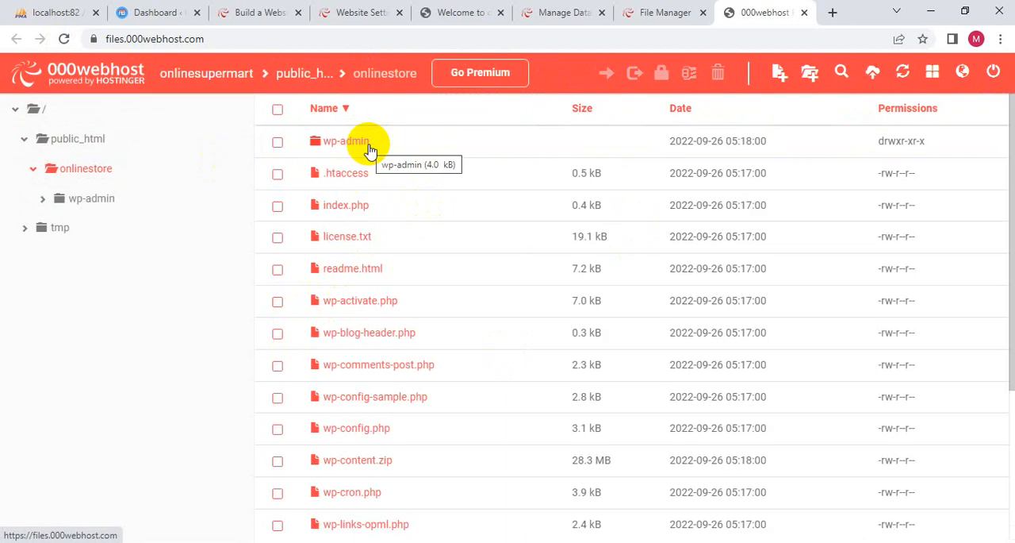
scroll(399, 416, down, 3)
scroll(358, 485, up, 3)
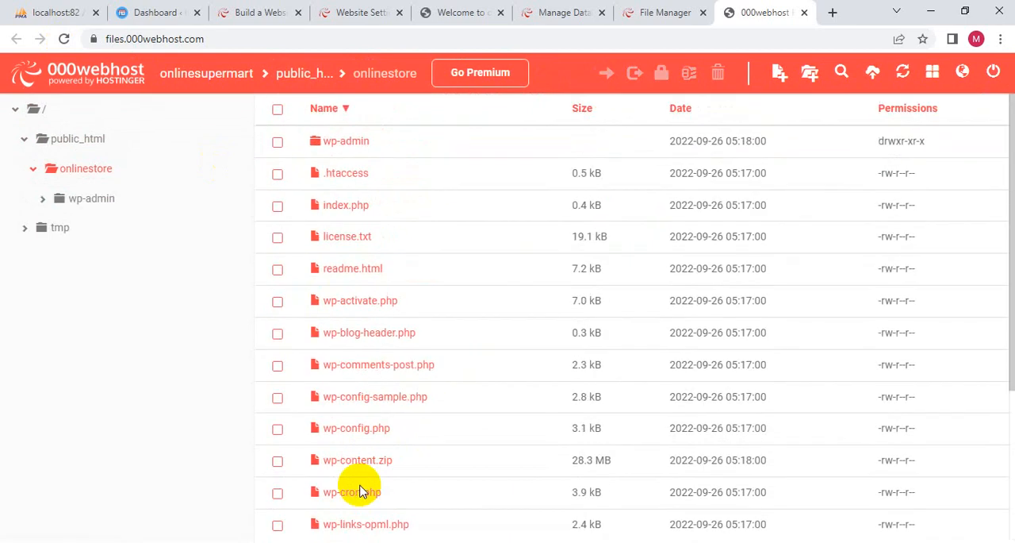
- Look through the files in the uploaded wp-admin folder and return to public_html
double_click(348, 140)
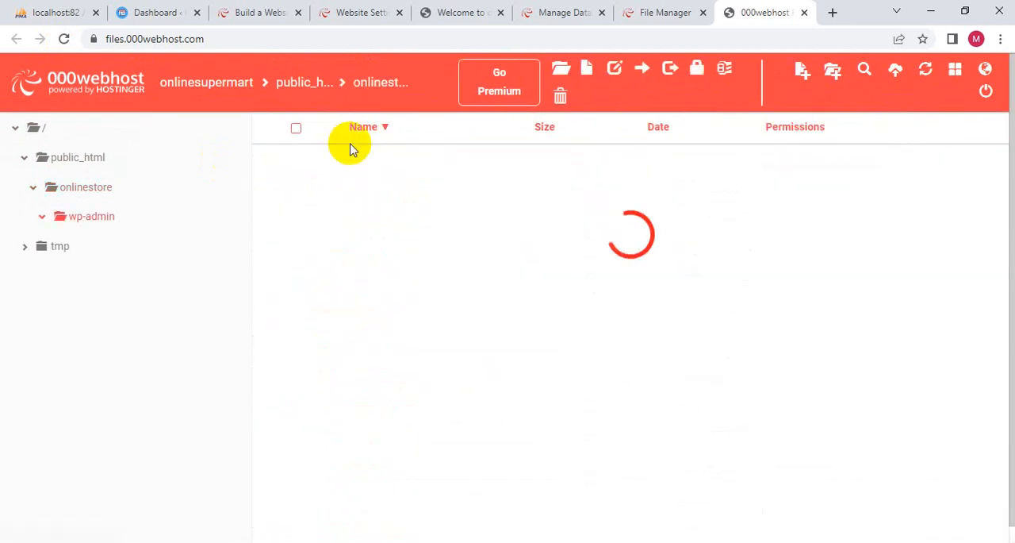
scroll(356, 352, down, 6)
scroll(354, 358, up, 2)
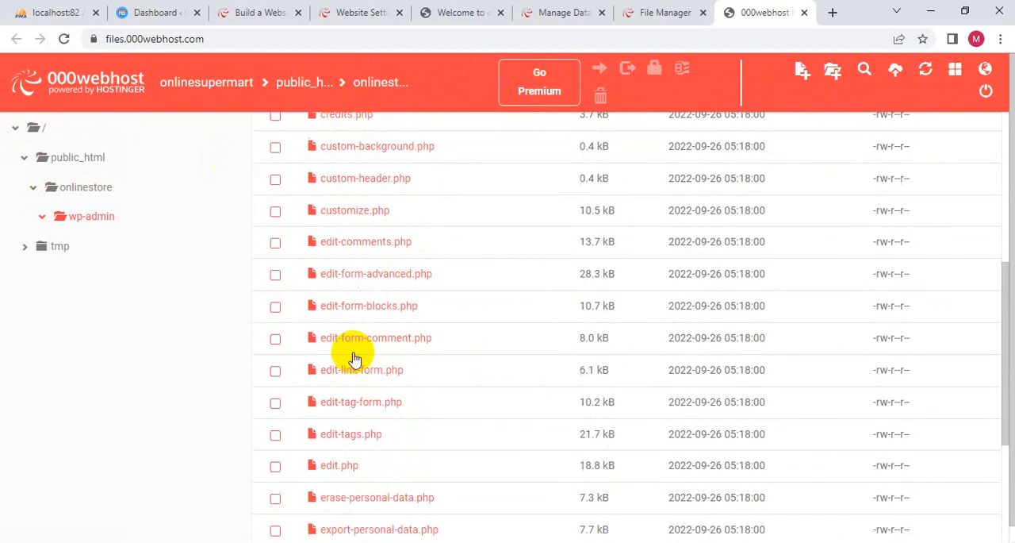
scroll(356, 357, up, 5)
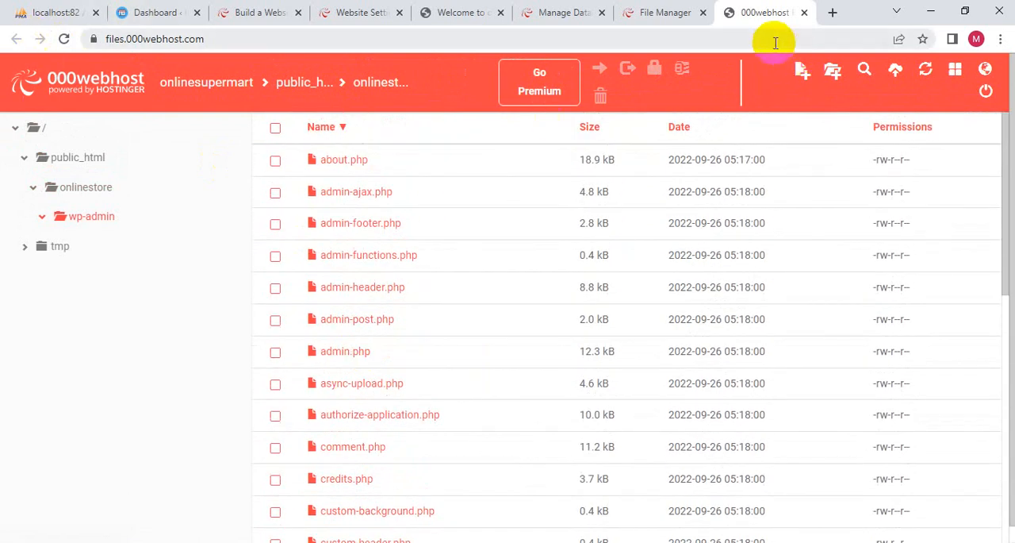
click(84, 157)
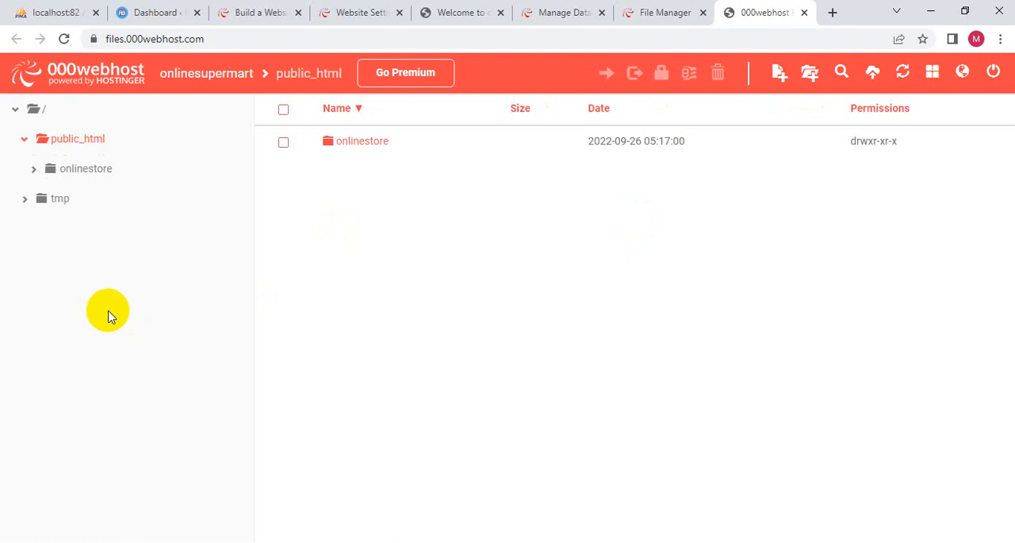
- Switch to FileZilla and enlarge the remote directory tree to check the folders inside onlinestore
key(alt+Tab)
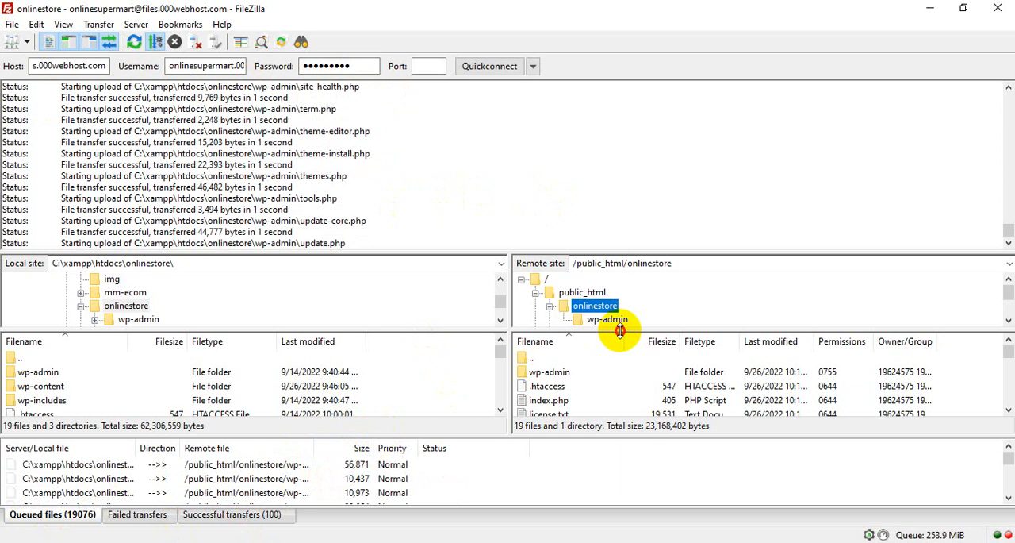
drag(595, 328, 624, 358)
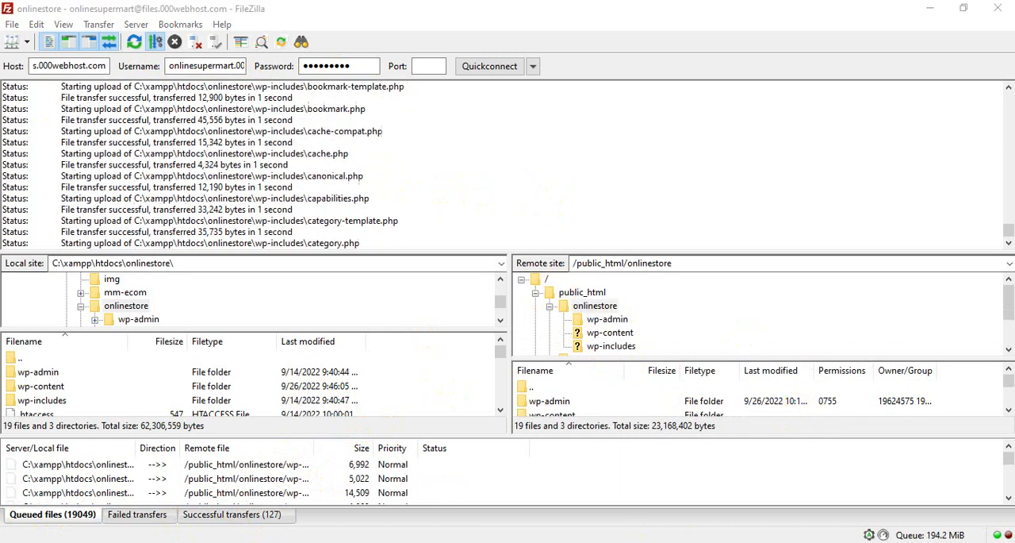
- Switch to the browser and open the local phpMyAdmin page of the onlinestore database
key(alt+Tab)
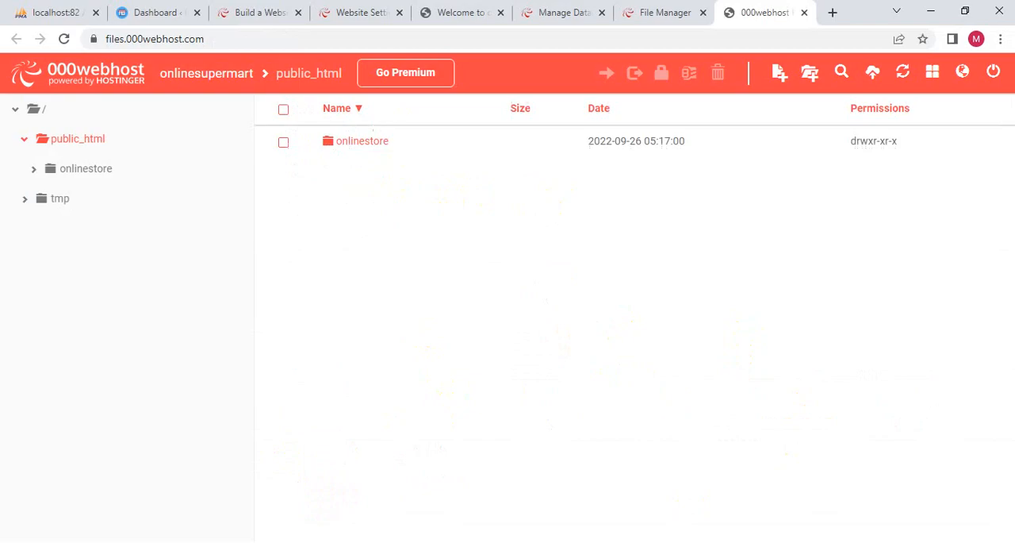
click(49, 10)
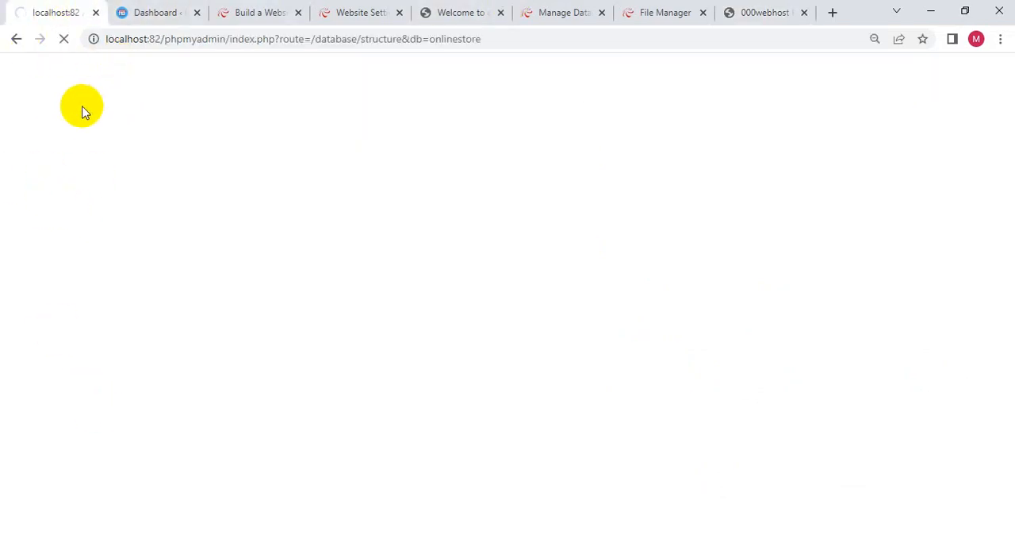
- Open the export page for the onlinestore database in the local phpMyAdmin
click(572, 12)
click(32, 12)
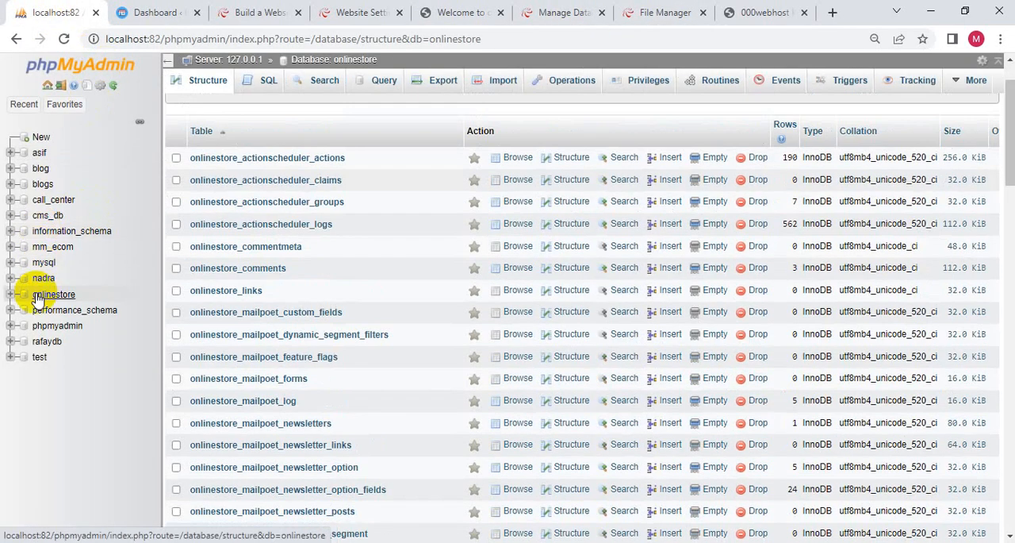
click(36, 292)
right_click(36, 293)
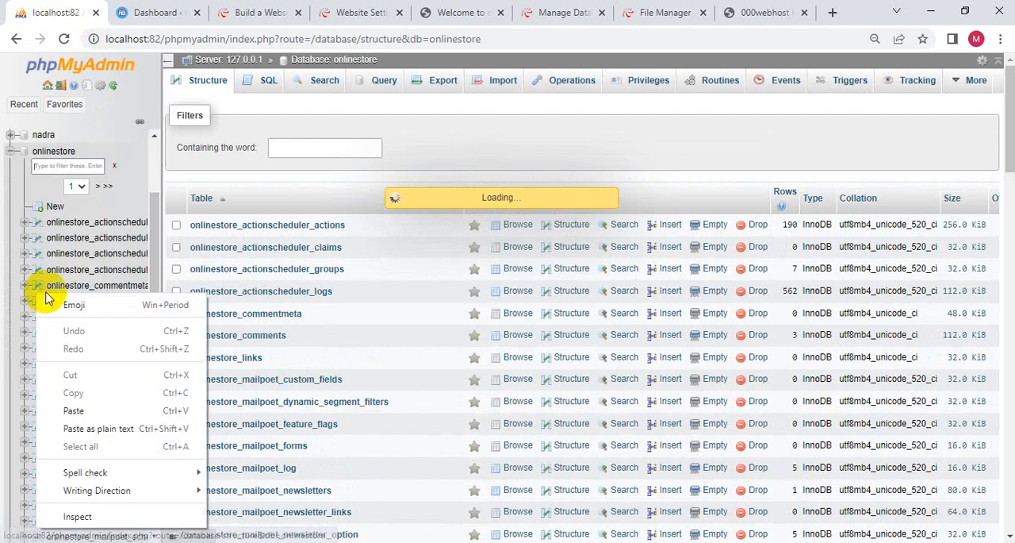
click(50, 152)
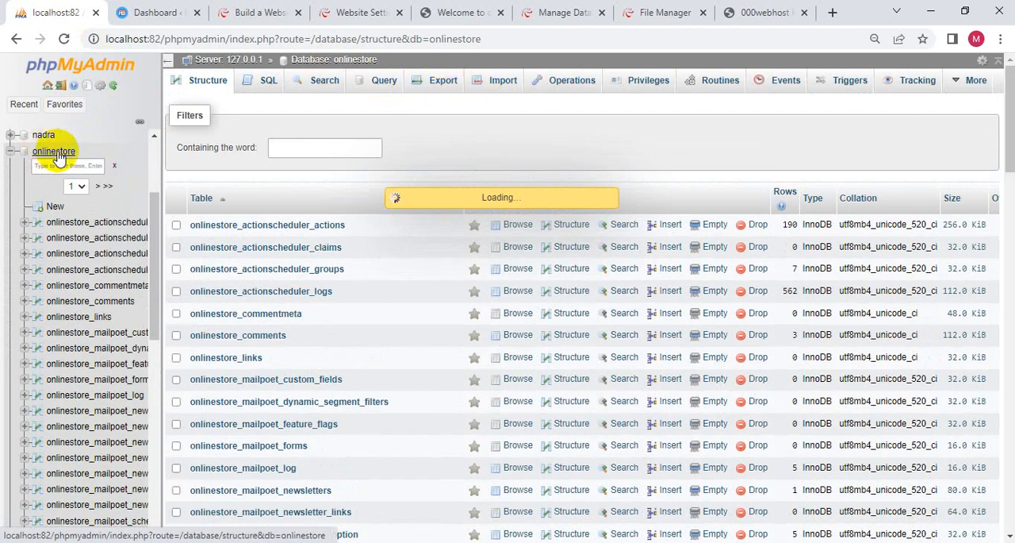
click(435, 83)
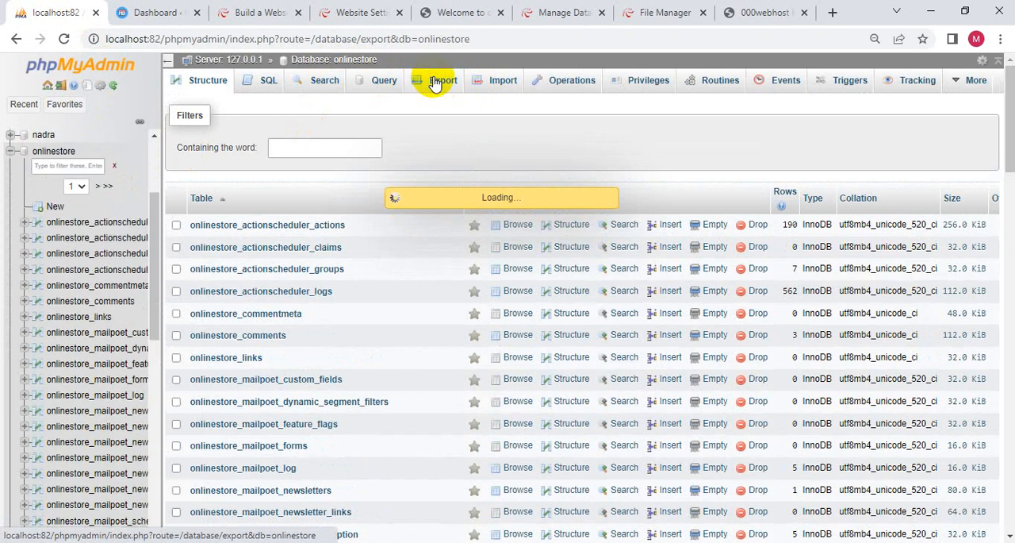
- Switch to File Explorer and delete the old onlinestore SQL file from the Downloads folder
key(alt+Tab)
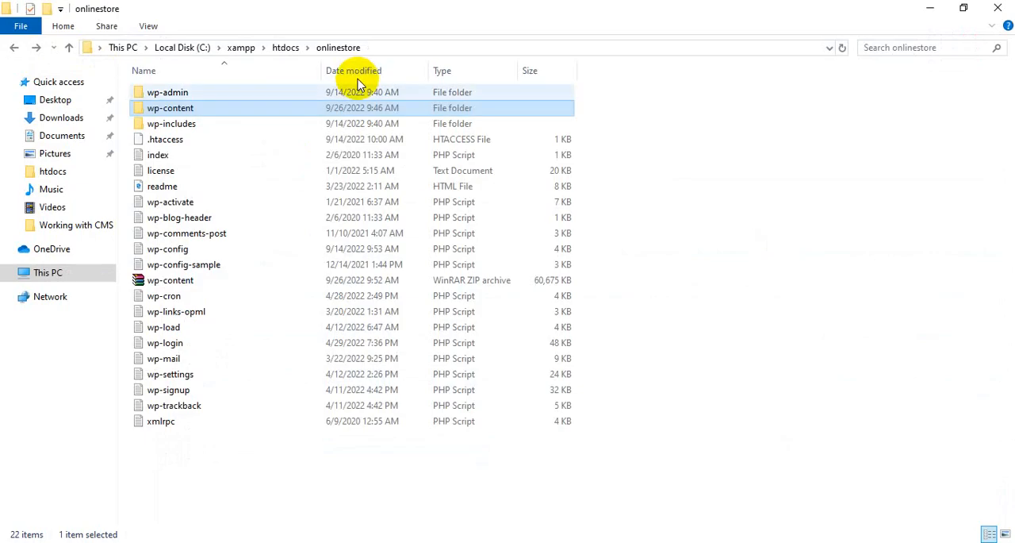
click(28, 119)
click(187, 174)
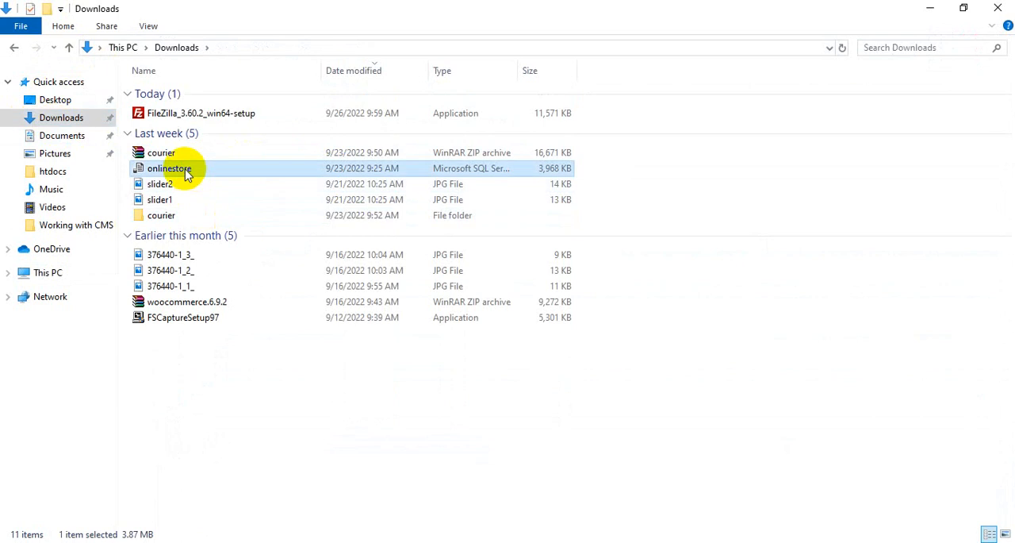
key(Delete)
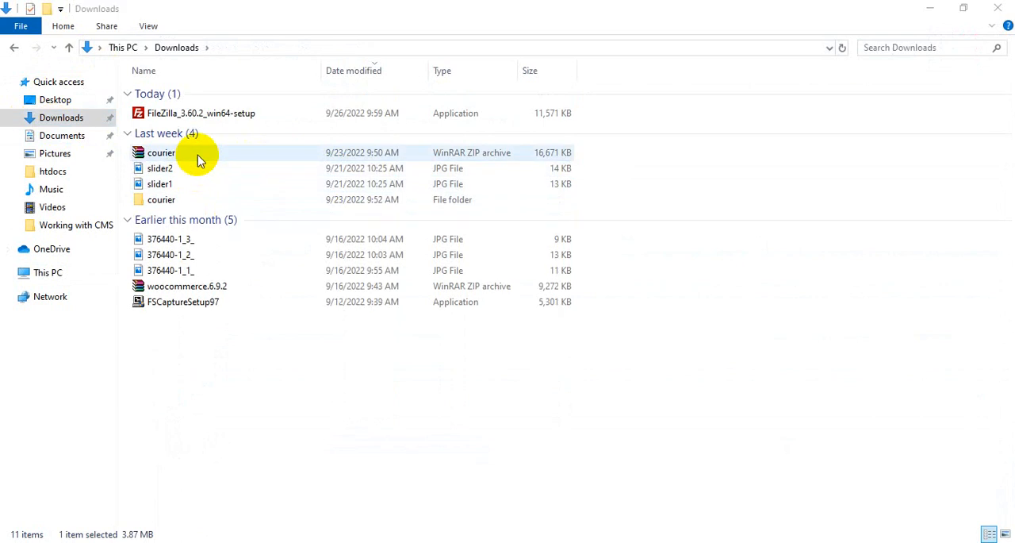
- Return to the browser and export the onlinestore database with the Quick method in SQL format
key(alt+Tab)
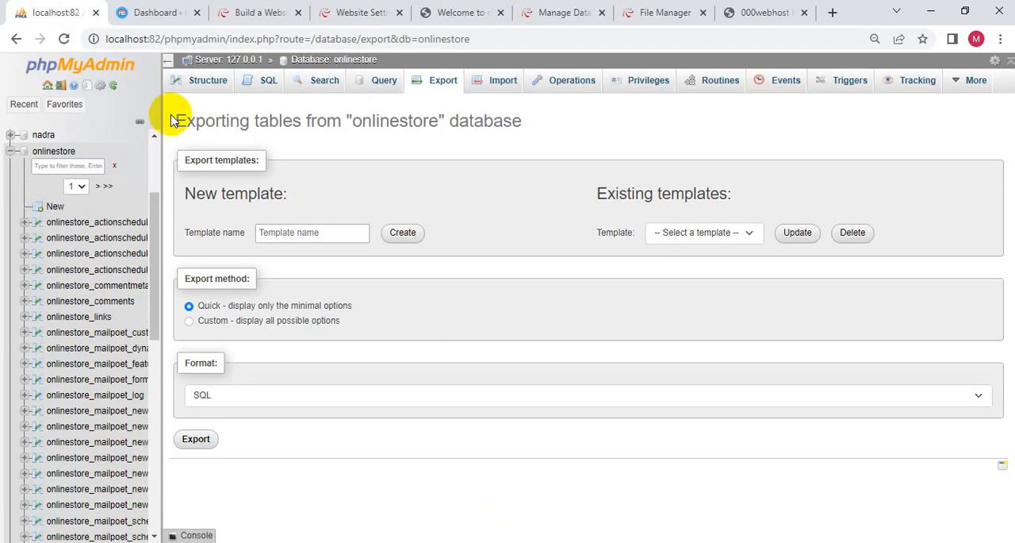
scroll(12, 179, down, 5)
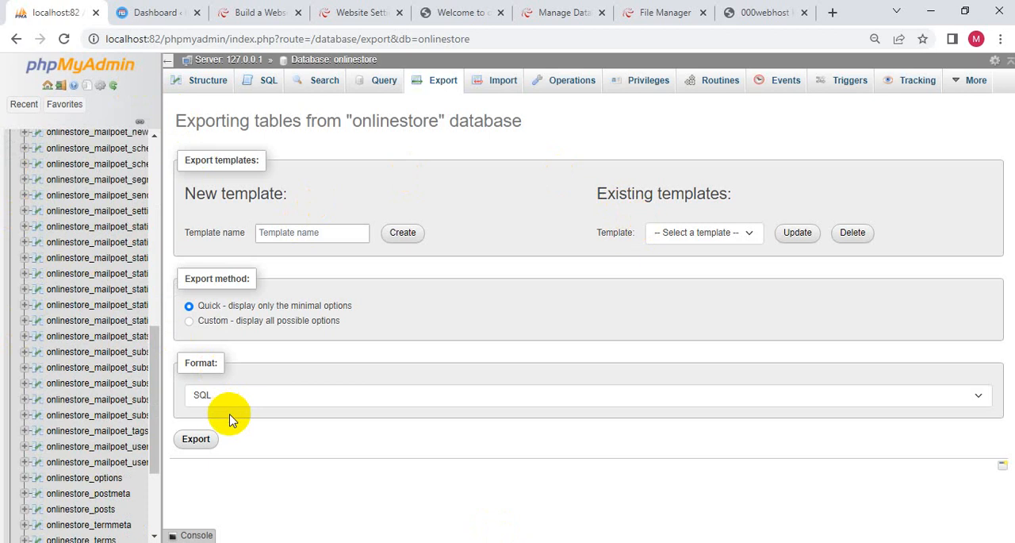
click(183, 438)
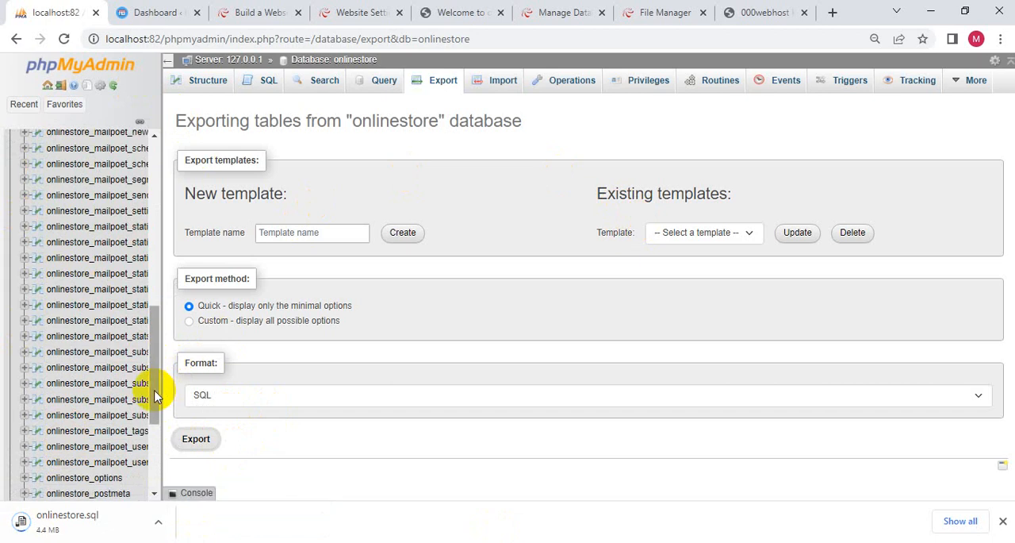
drag(156, 397, 144, 461)
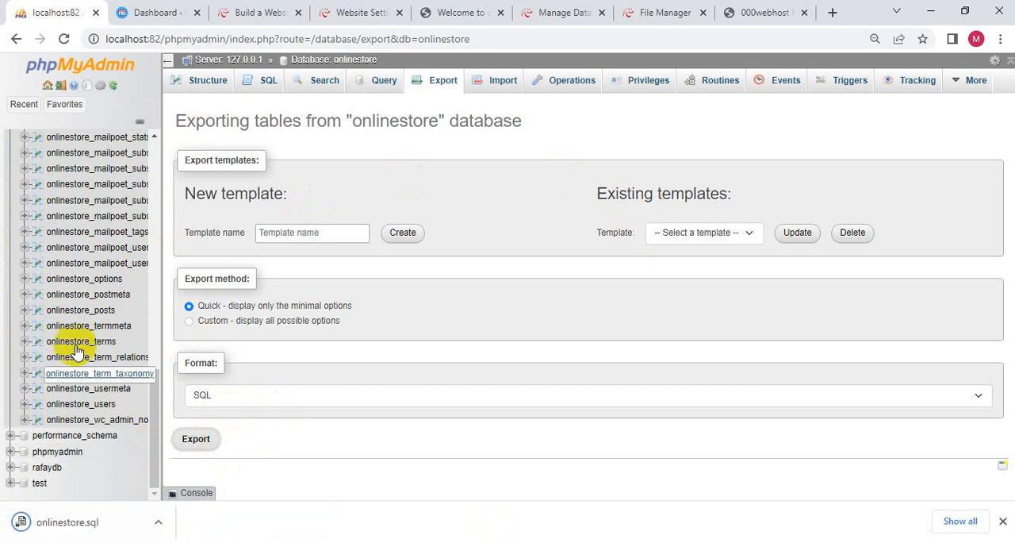
scroll(71, 326, up, 4)
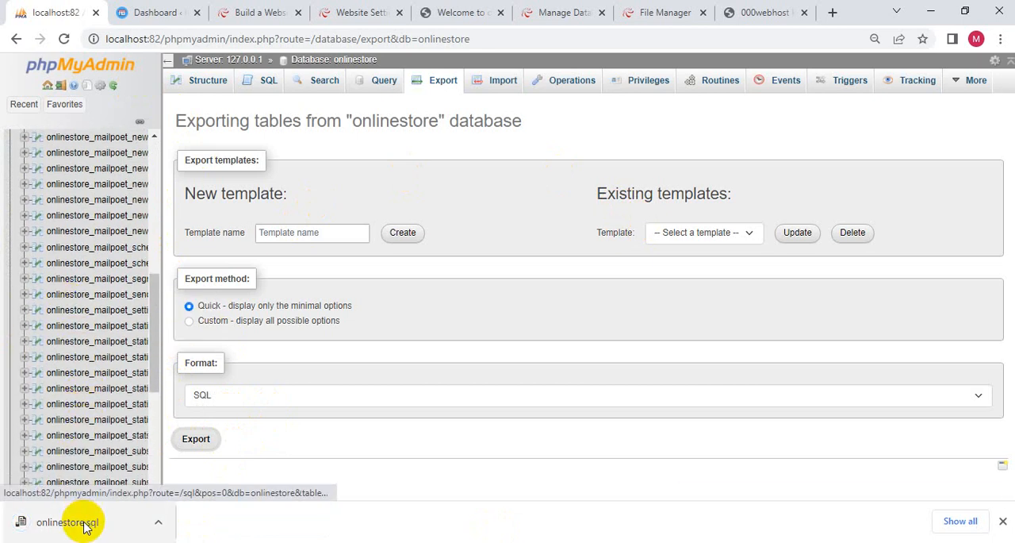
- Show the exported onlinestore.sql in its folder and copy its file name without changing it
click(158, 522)
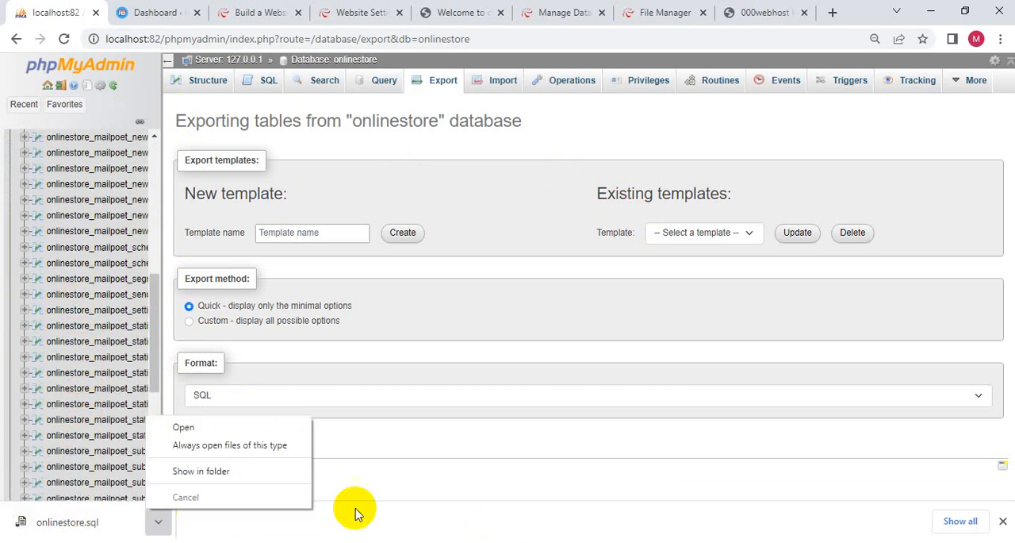
click(235, 474)
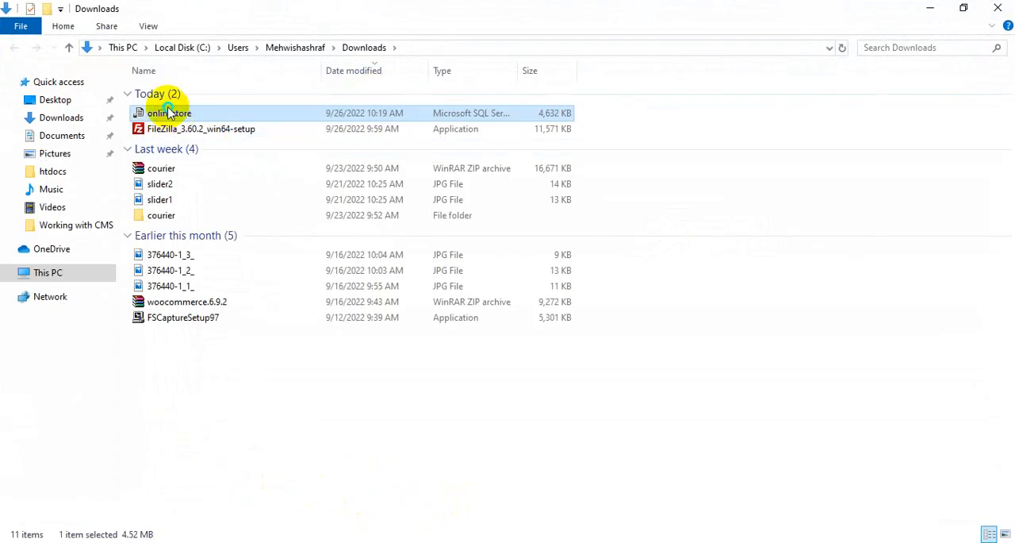
right_click(165, 111)
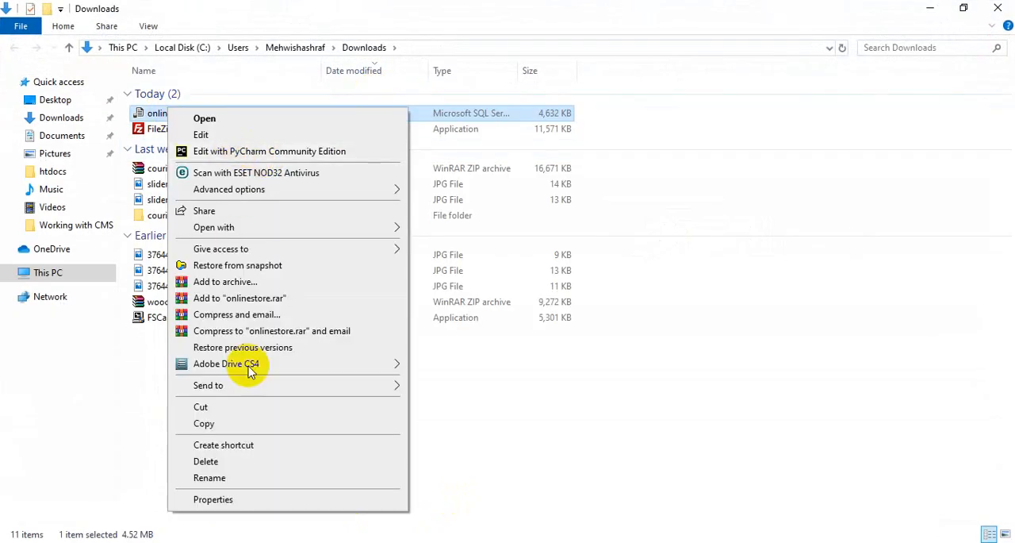
click(226, 477)
key(ctrl+c)
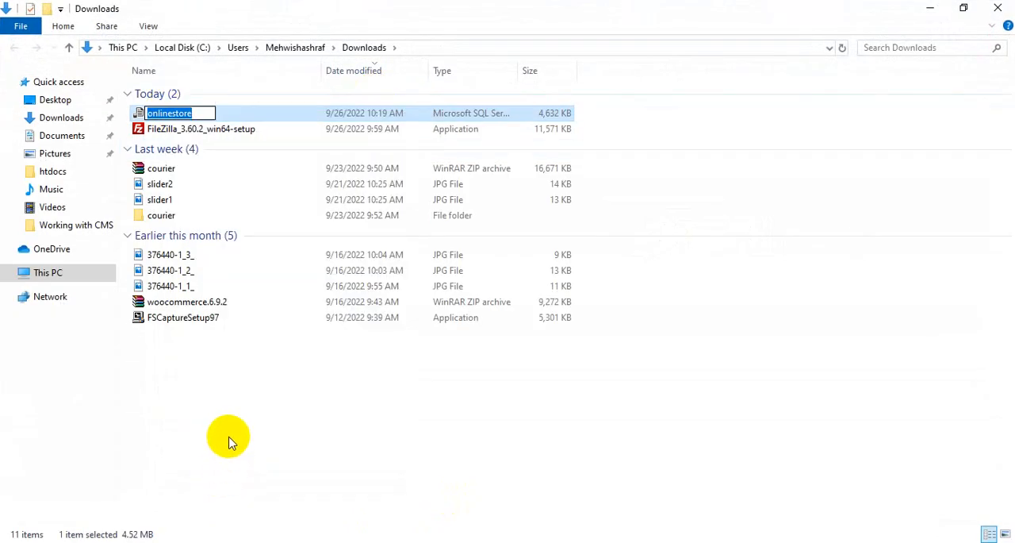
click(387, 395)
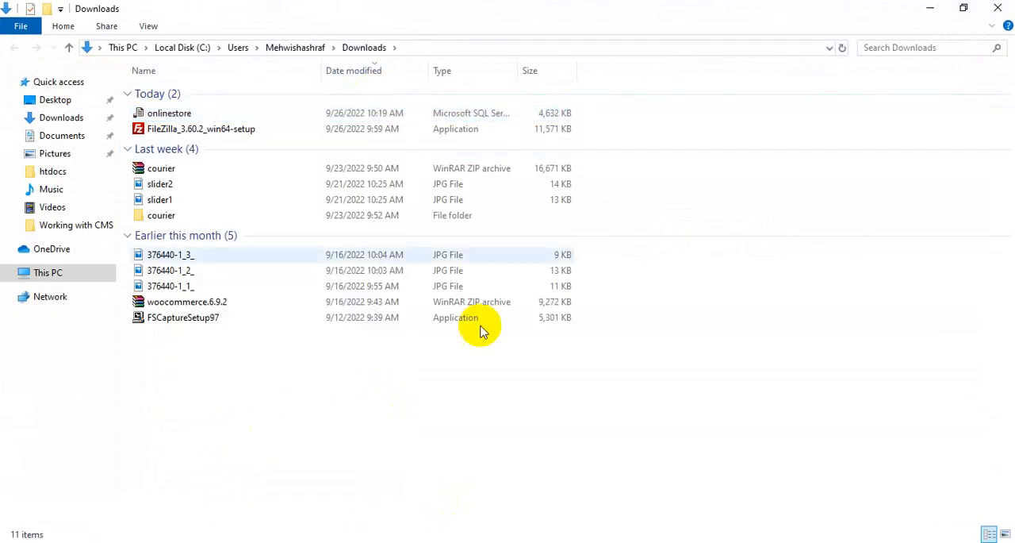
- Return to the browser and start a new 000webhost database with the name onlinestore and the username root
click(930, 10)
click(748, 10)
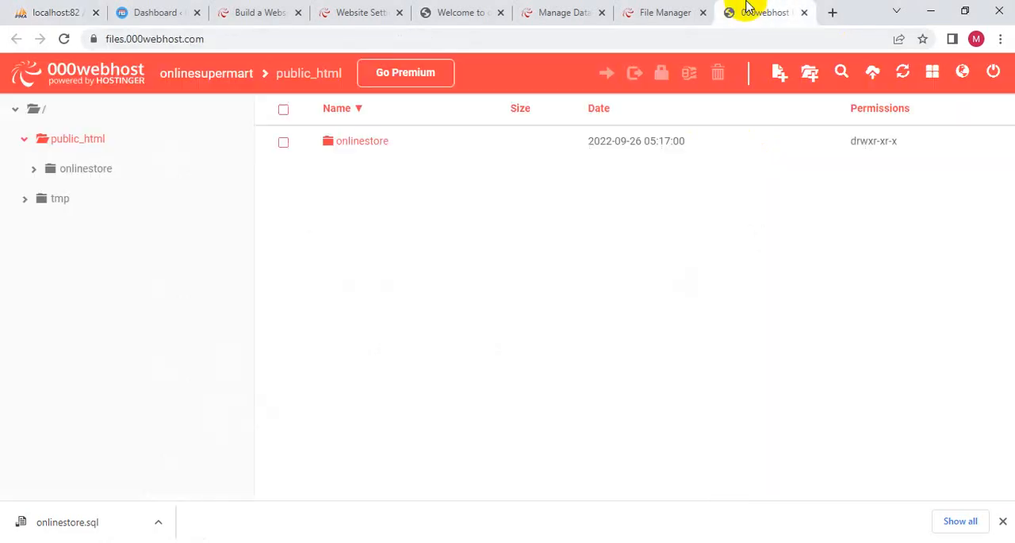
click(655, 12)
click(556, 12)
click(842, 189)
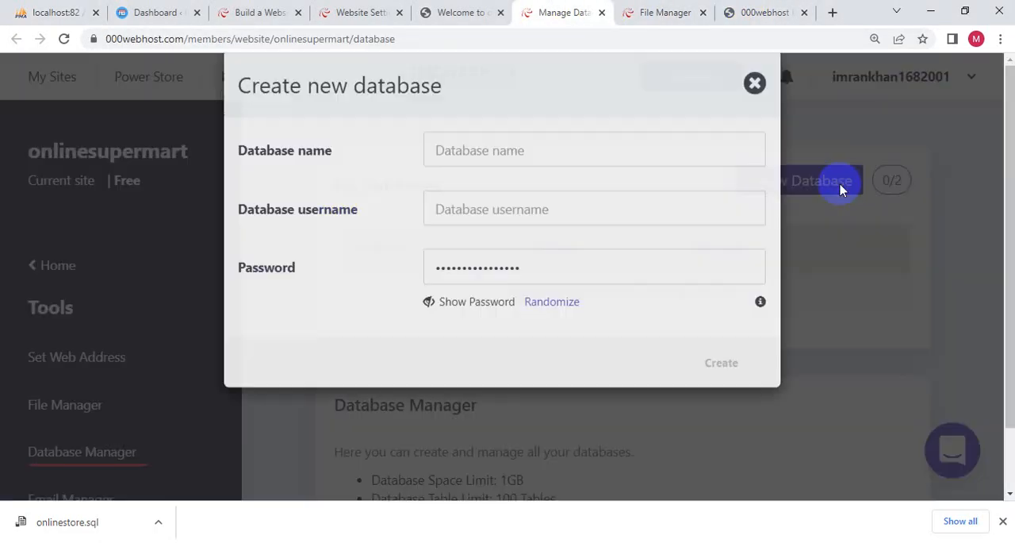
click(579, 184)
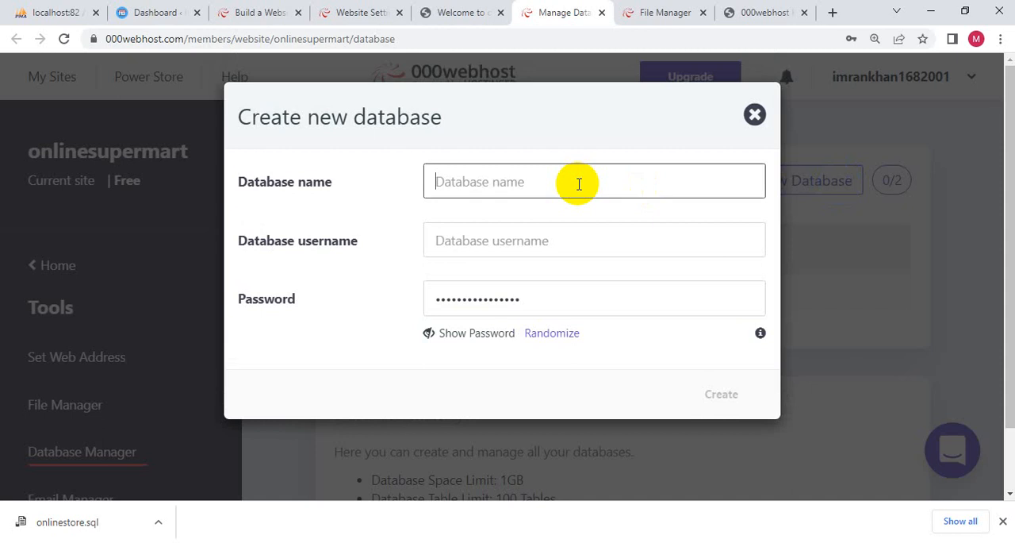
key(ctrl+v)
click(507, 239)
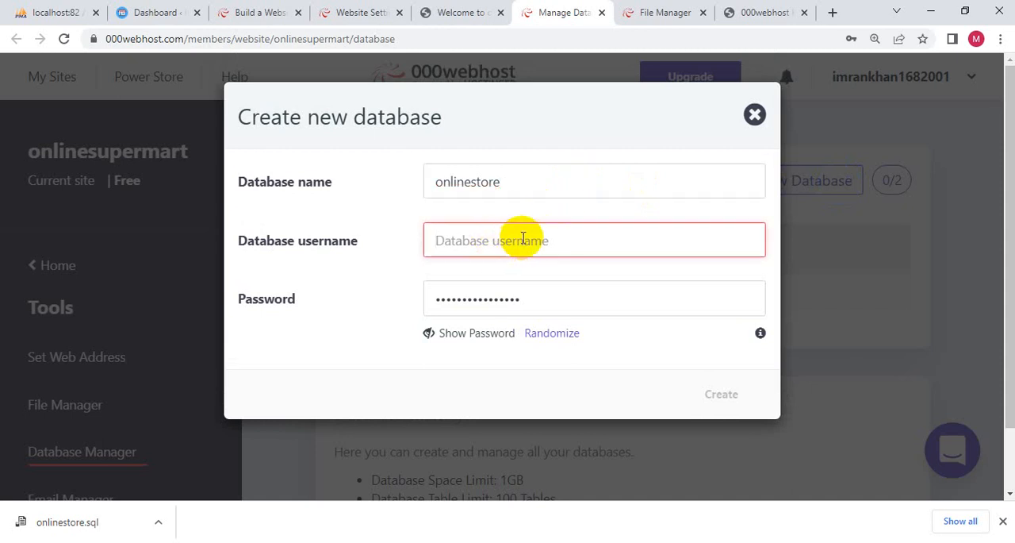
text(root)
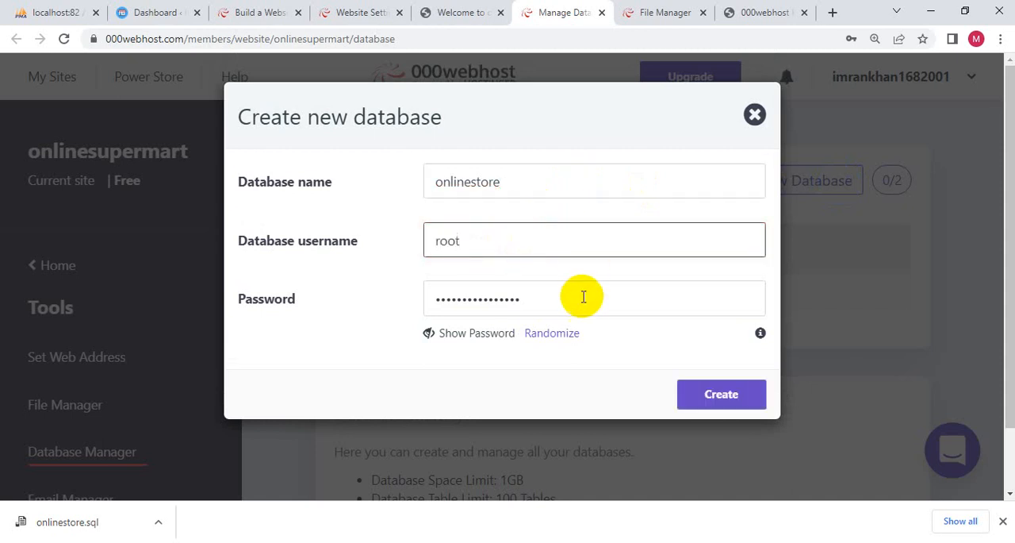
- Try to replace the generated password of the new database with a chosen database password
drag(582, 294, 431, 297)
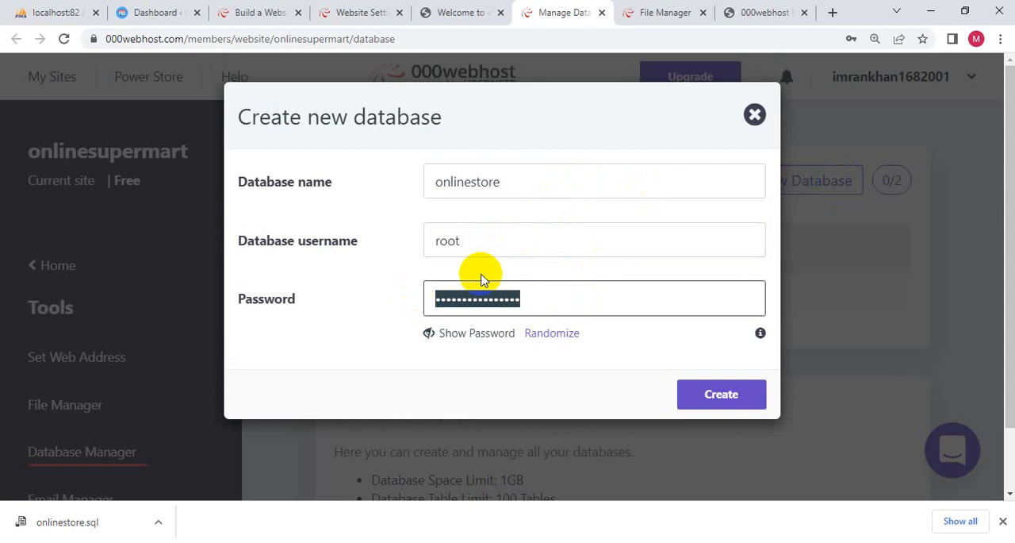
key(BackSpace)
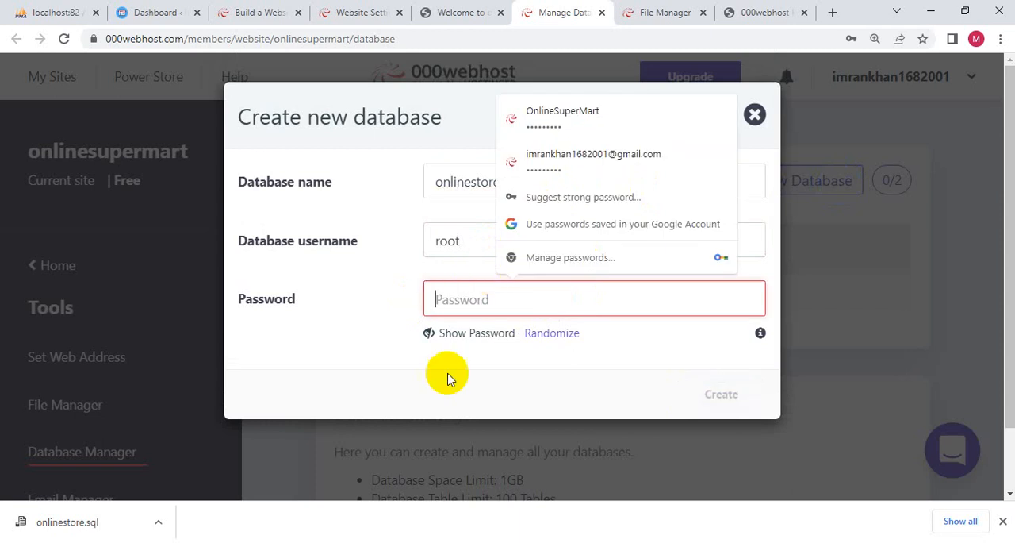
click(490, 404)
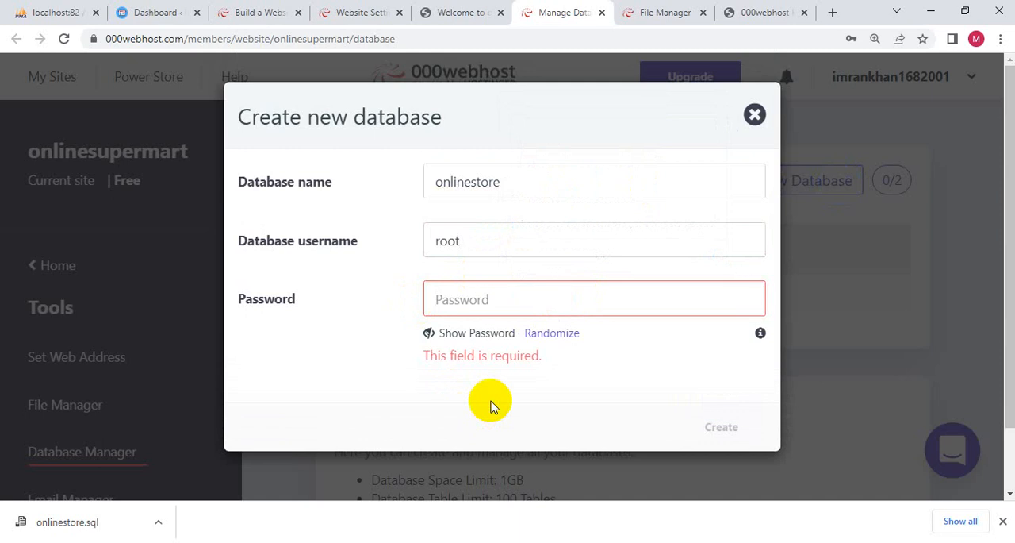
click(481, 296)
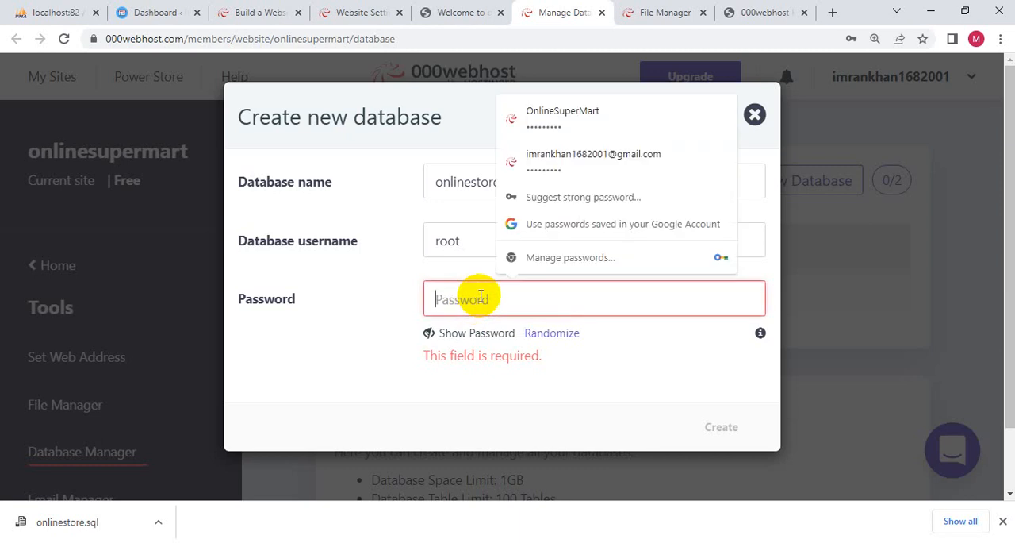
text(a)
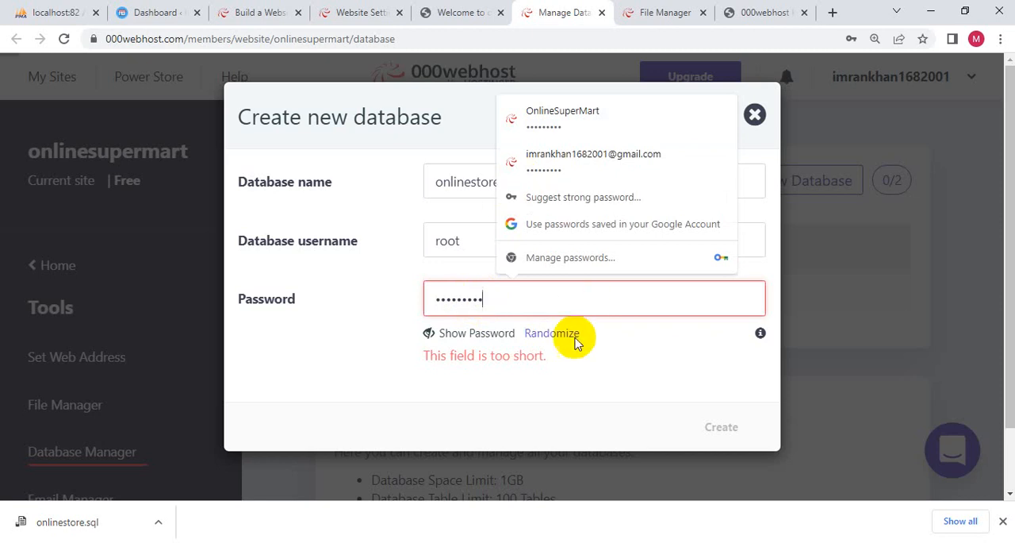
click(564, 386)
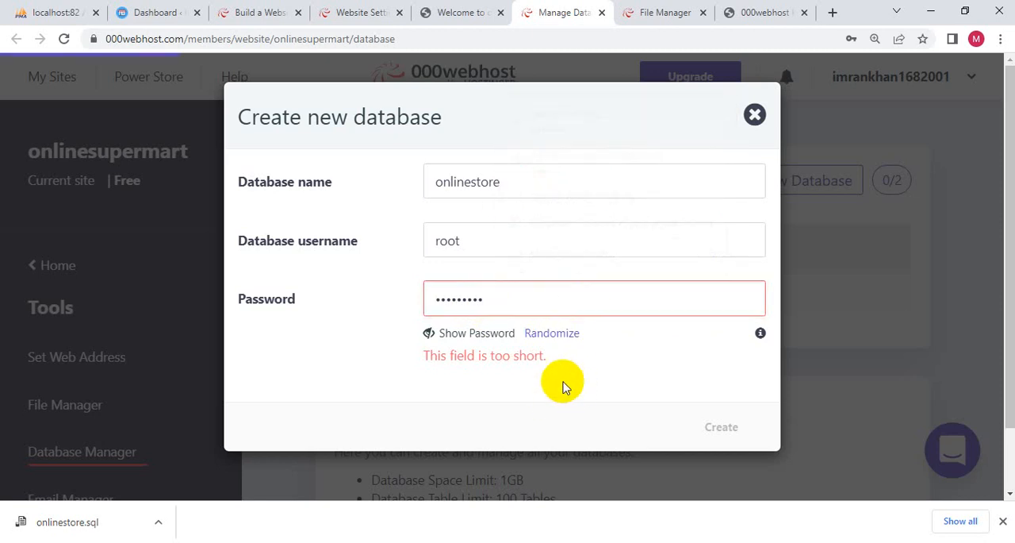
click(501, 294)
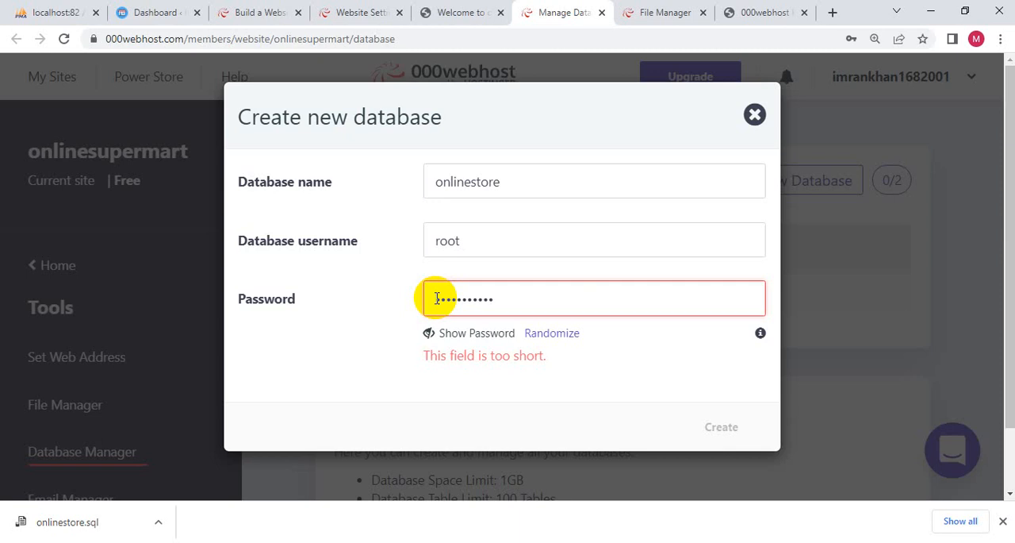
- Replace the database password with a longer one and create the onlinestore database
drag(494, 299, 431, 281)
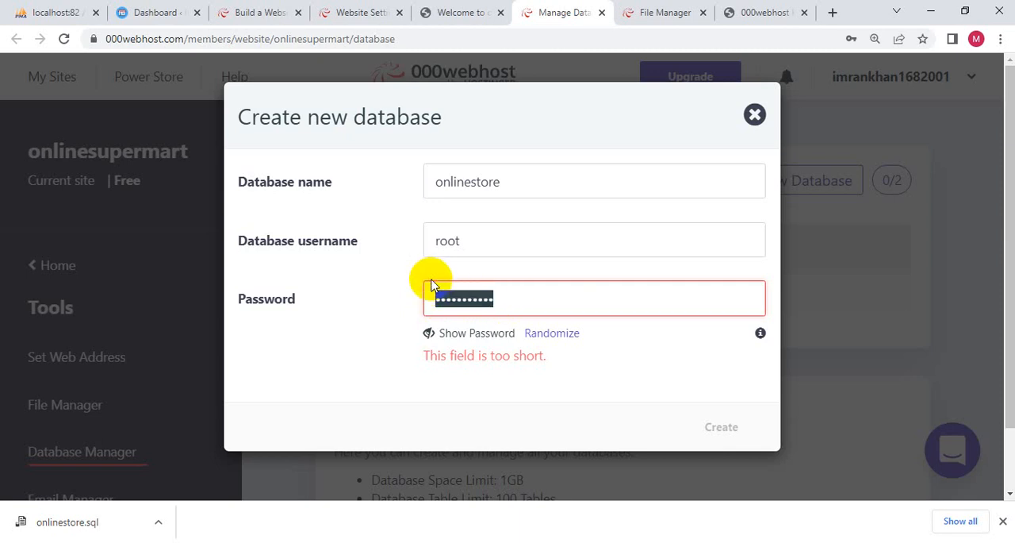
text(1)
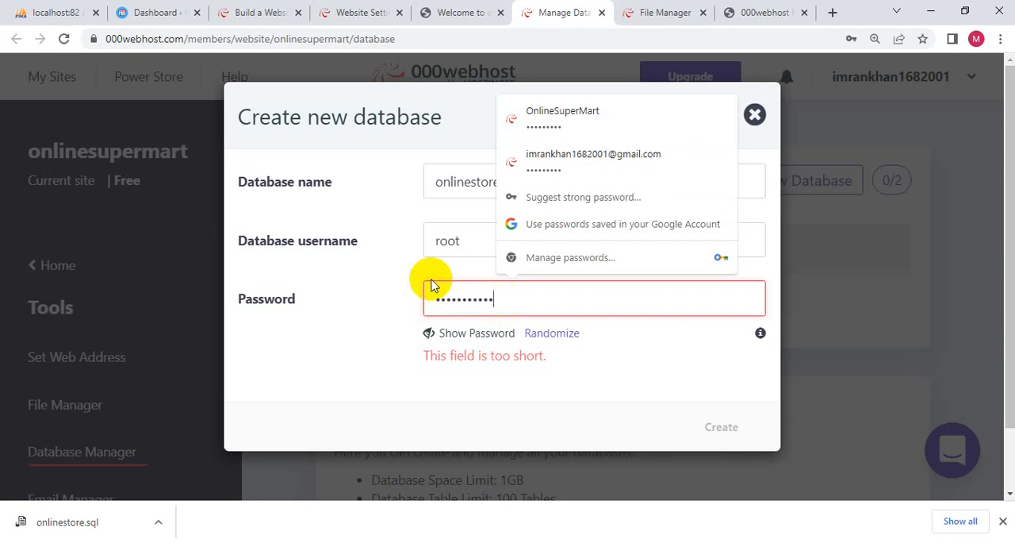
text(1)
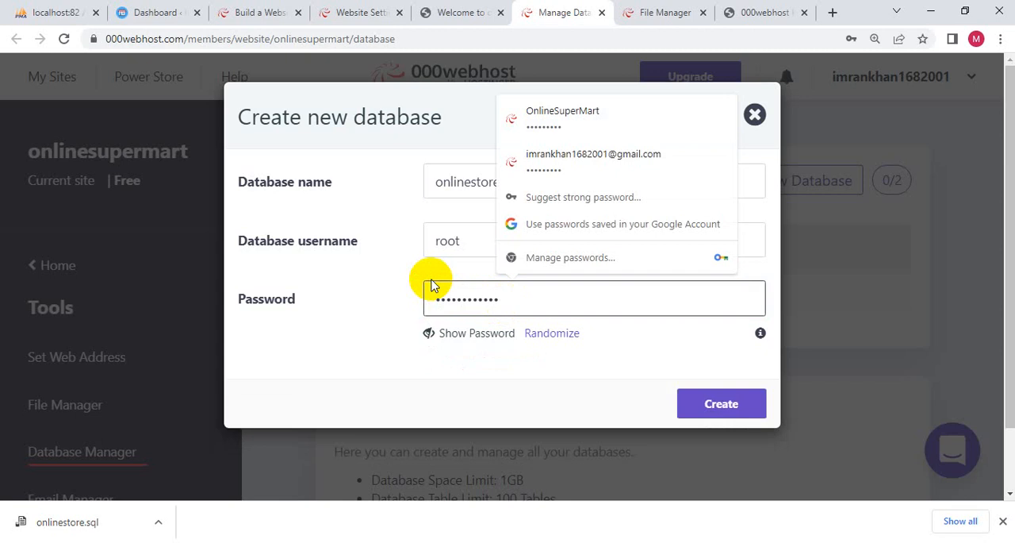
click(526, 370)
drag(511, 297, 435, 302)
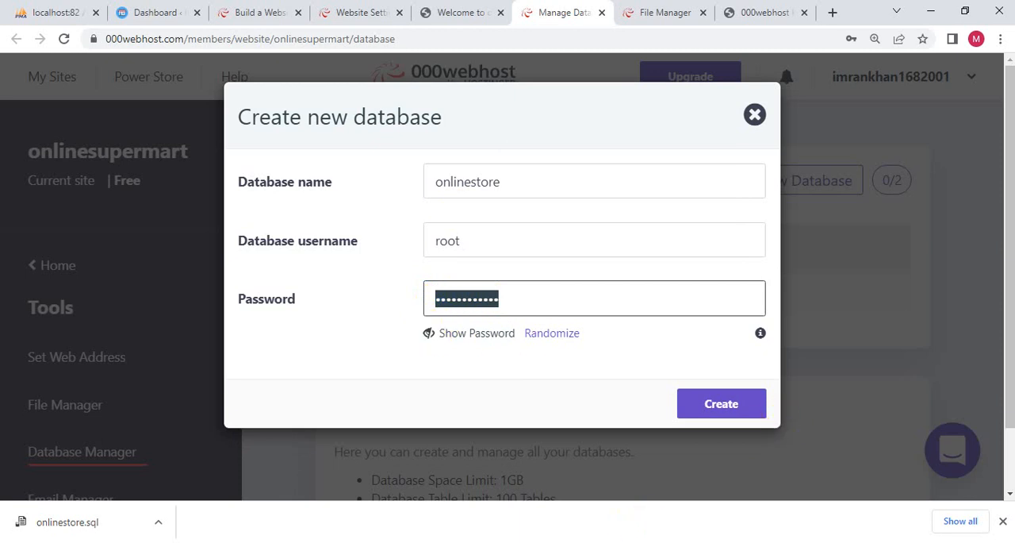
click(746, 403)
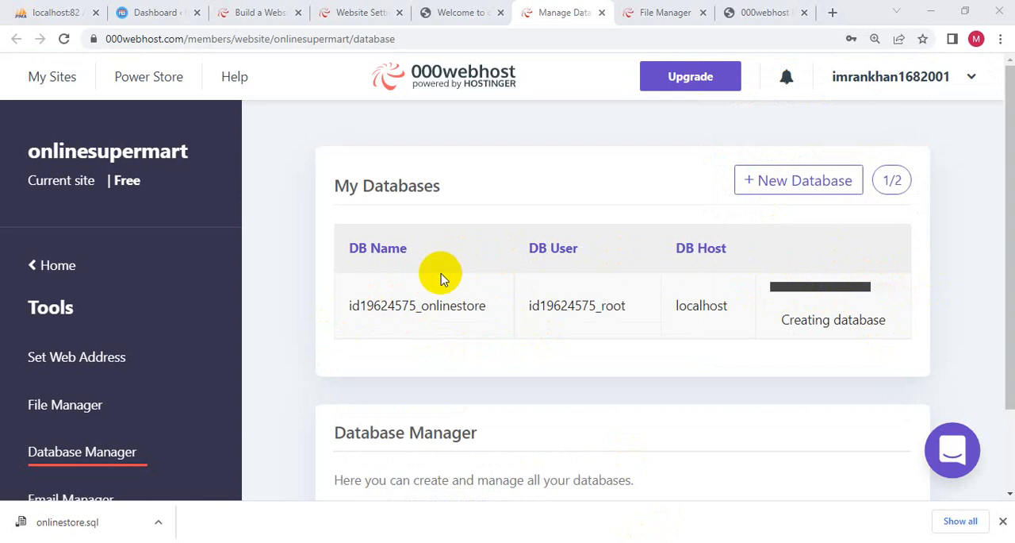
drag(347, 310, 418, 311)
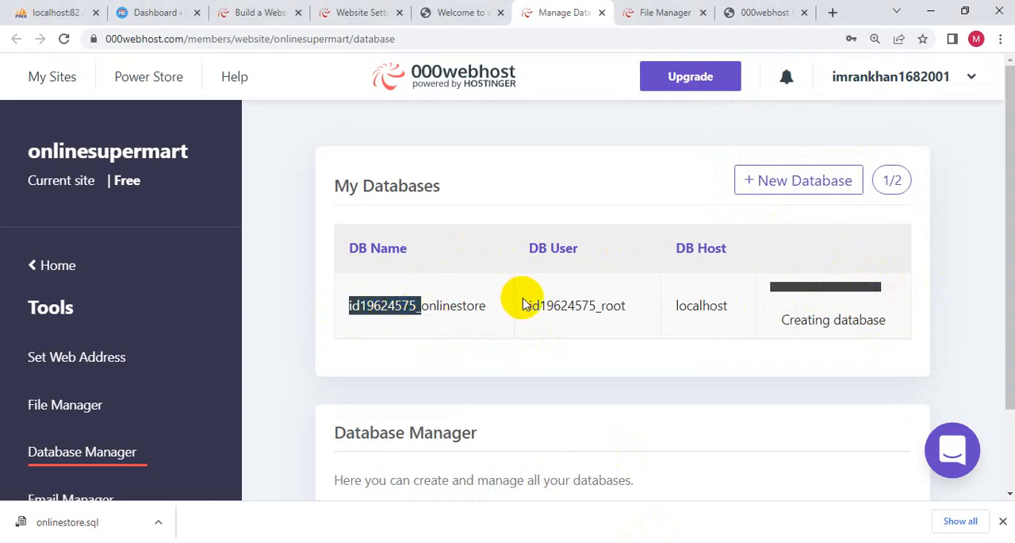
- Open phpMyAdmin for the newly created onlinestore database on 000webhost
drag(528, 307, 595, 309)
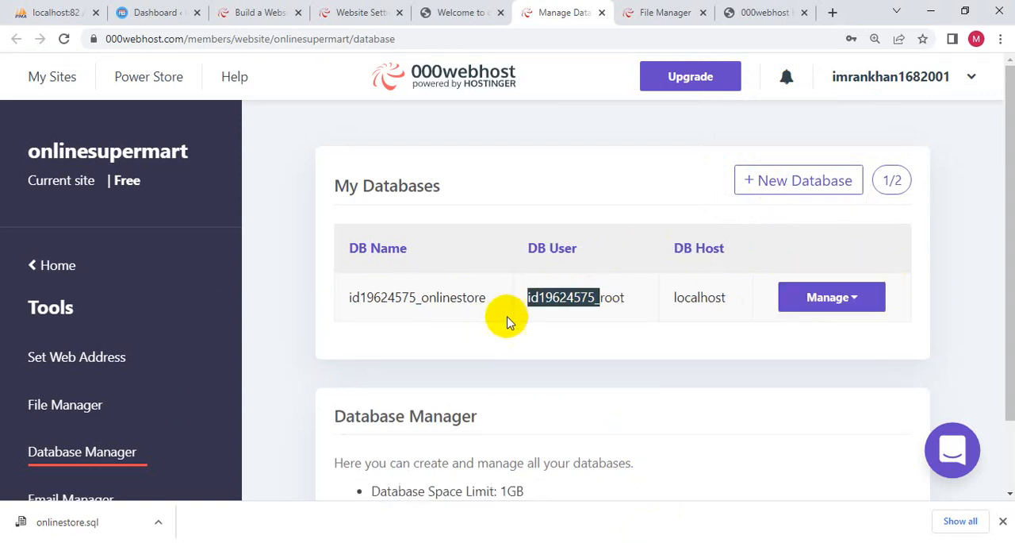
click(823, 303)
click(828, 332)
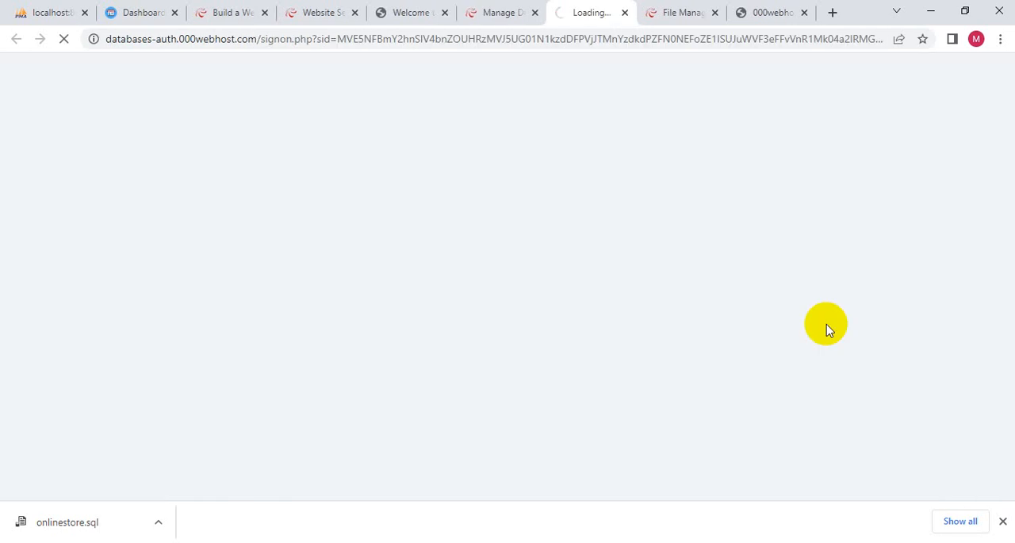
click(496, 13)
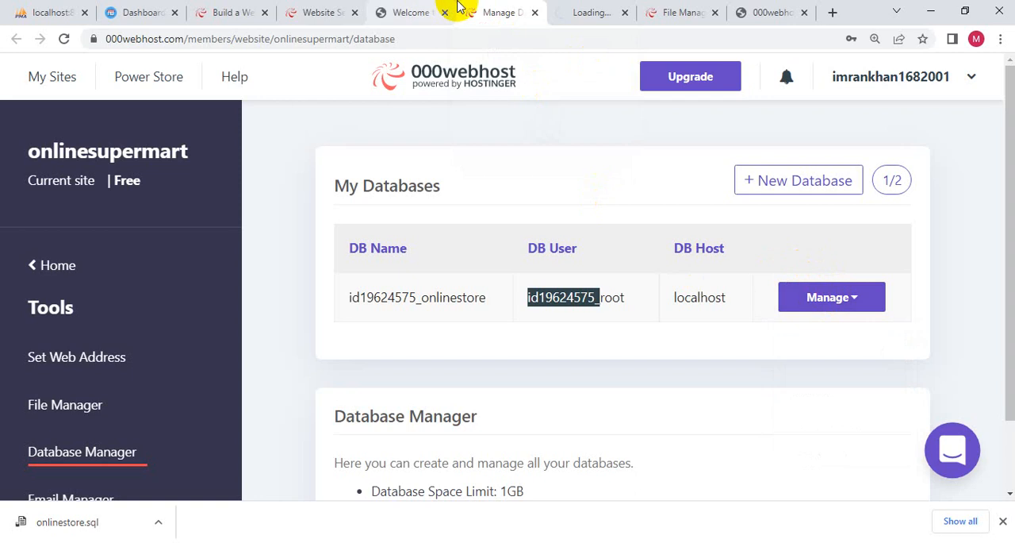
click(564, 13)
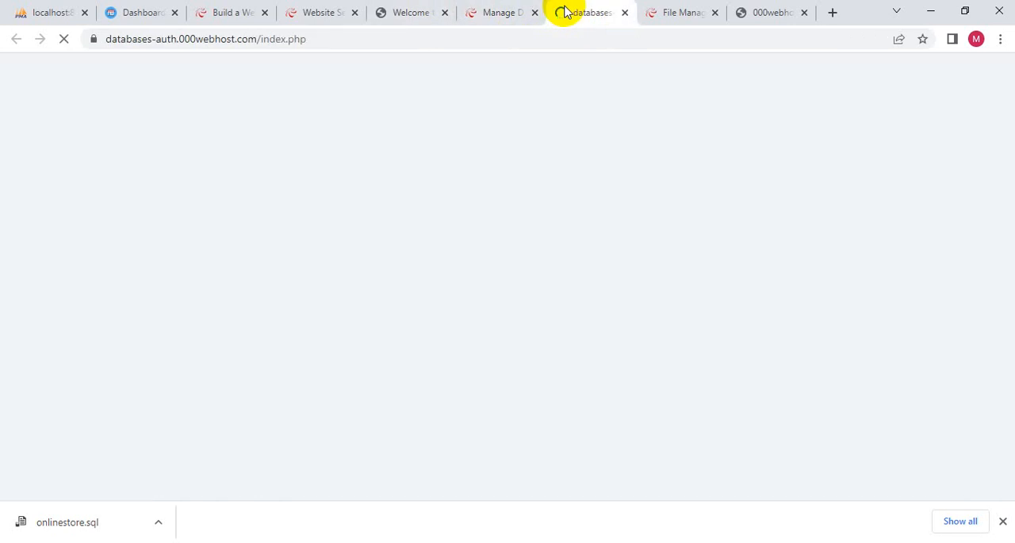
click(13, 12)
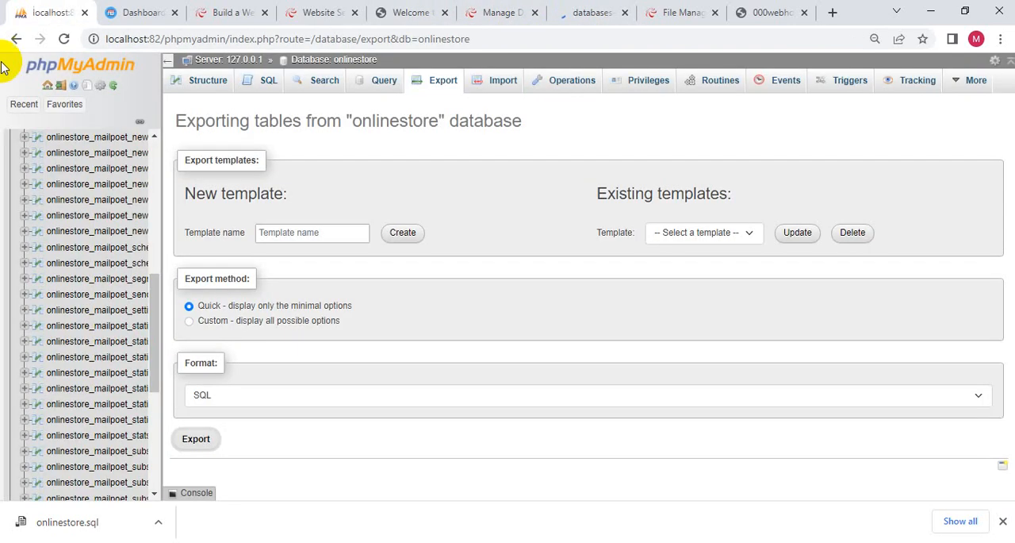
click(582, 22)
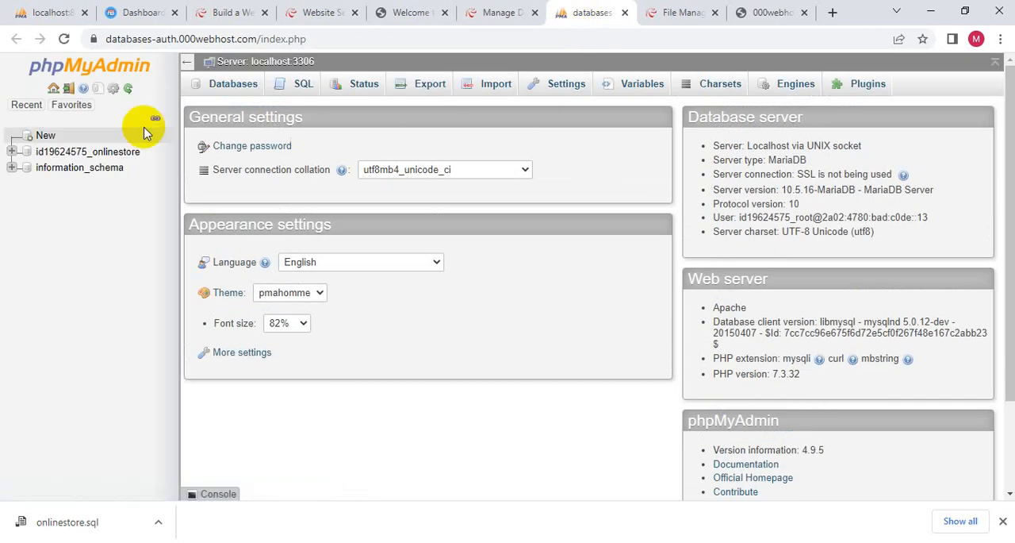
- Select the hosted onlinestore database and choose onlinestore.sql from the Downloads folder as its import file
click(116, 159)
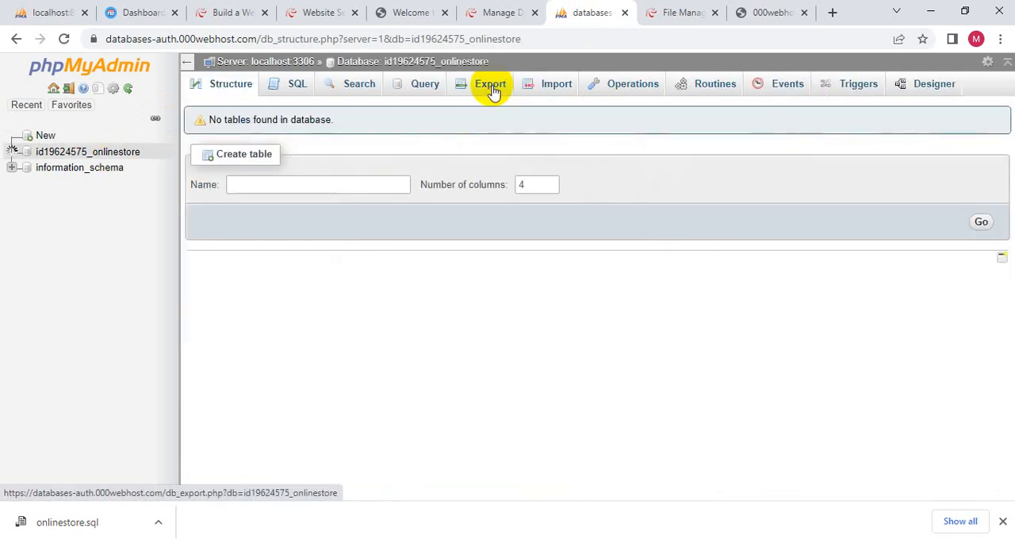
click(546, 88)
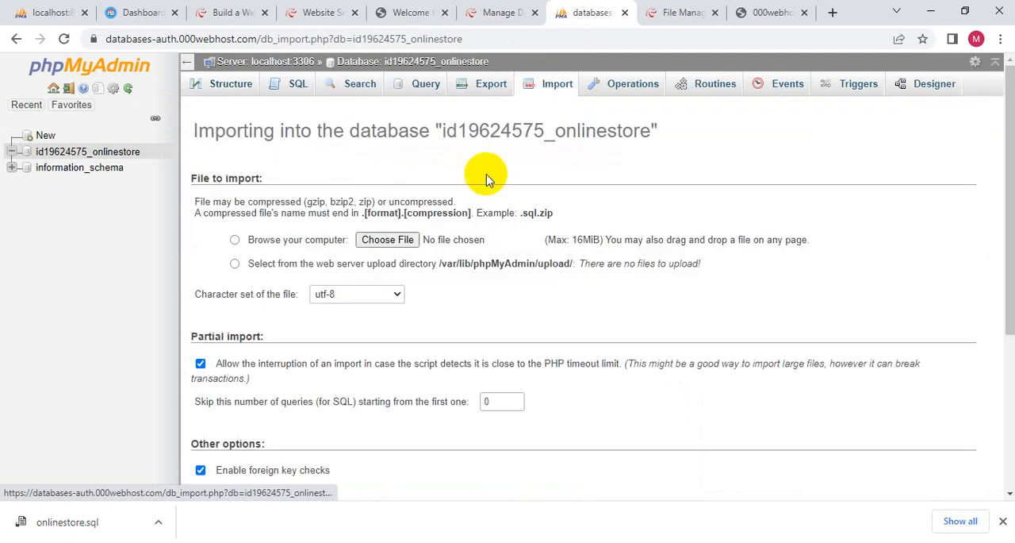
click(400, 242)
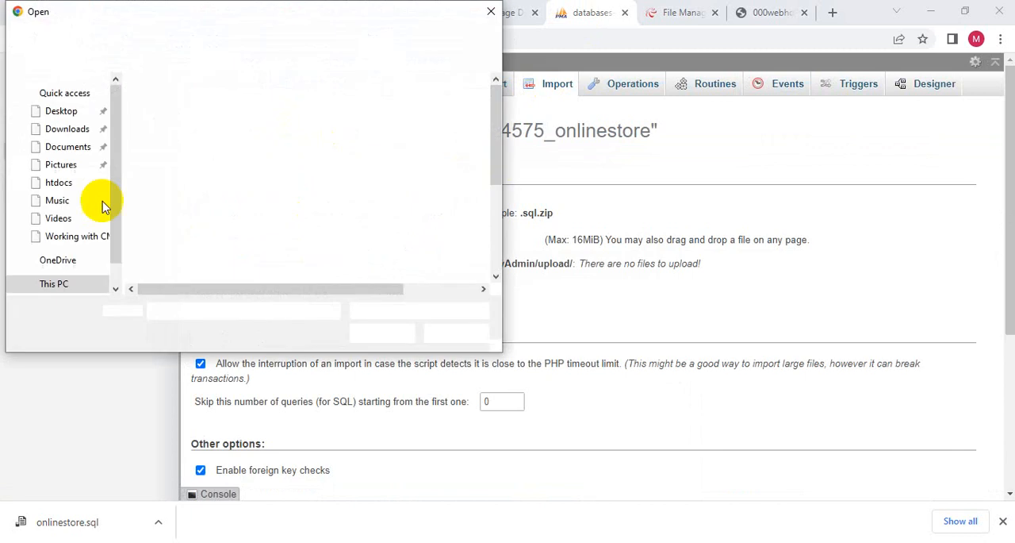
click(66, 129)
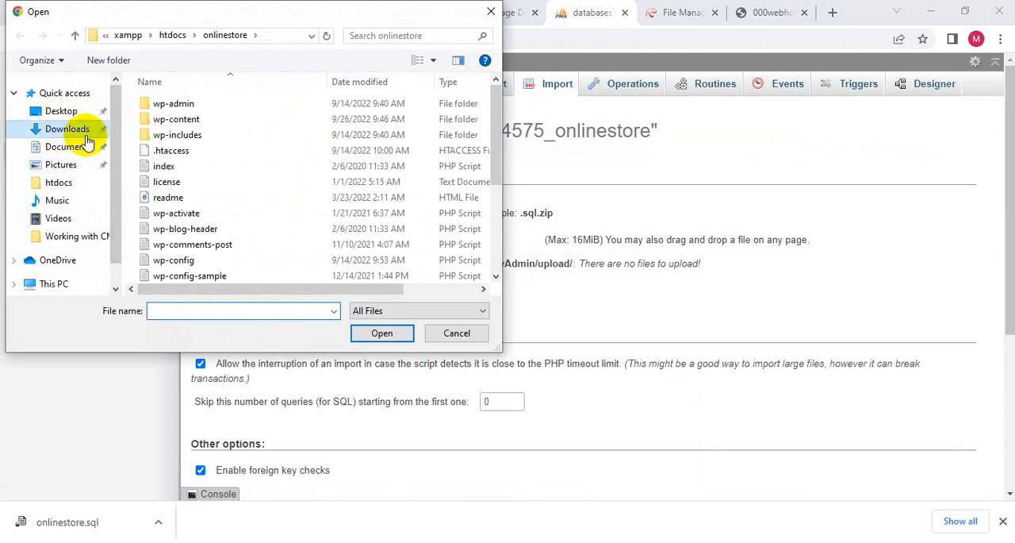
click(174, 127)
double_click(175, 127)
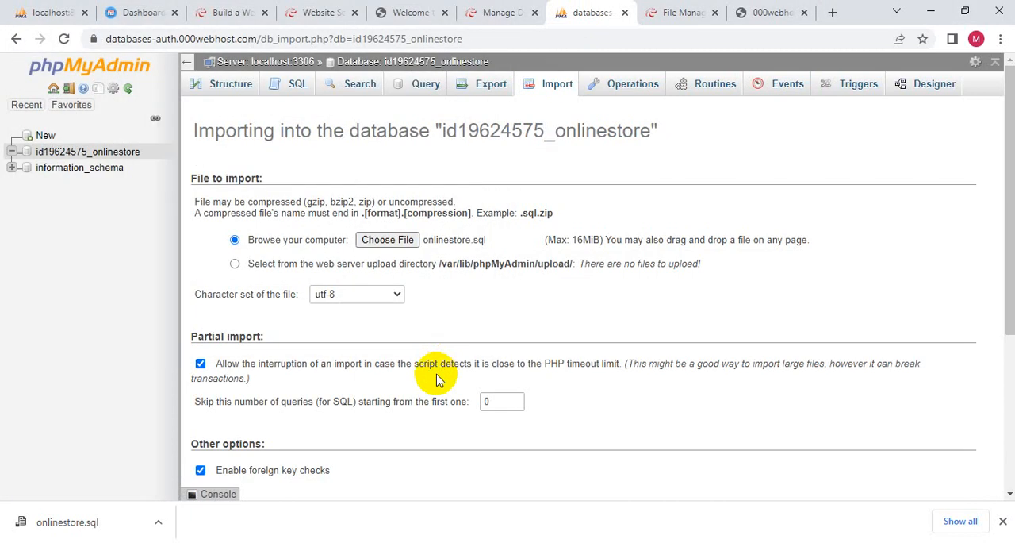
- Run the import in SQL format with the default options and return to the hosted phpMyAdmin page
scroll(329, 431, down, 3)
click(217, 432)
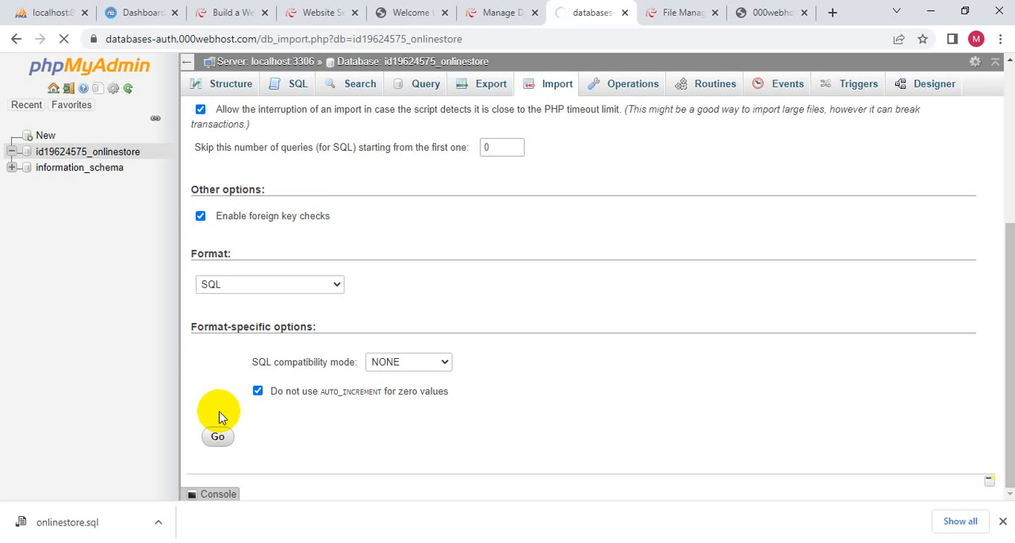
click(248, 8)
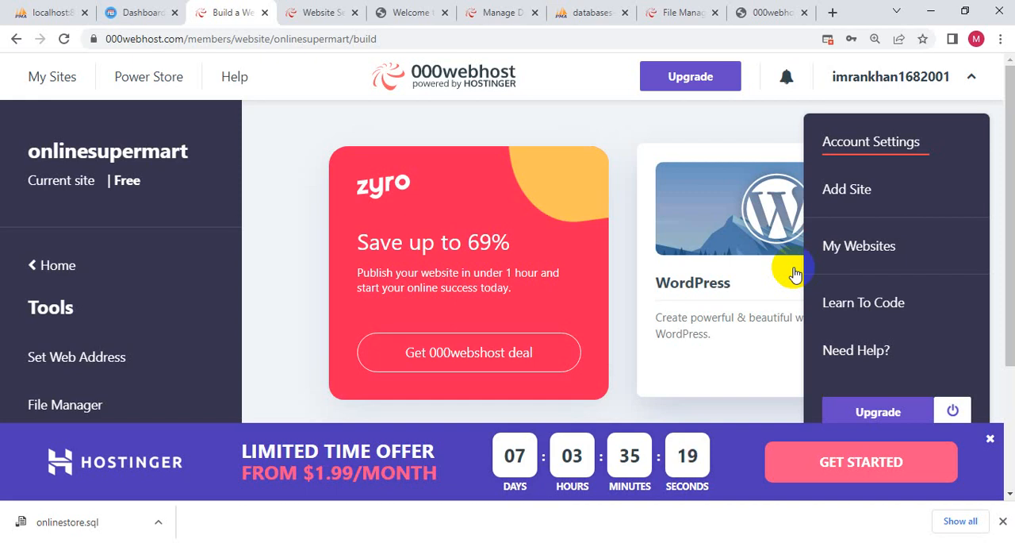
click(267, 175)
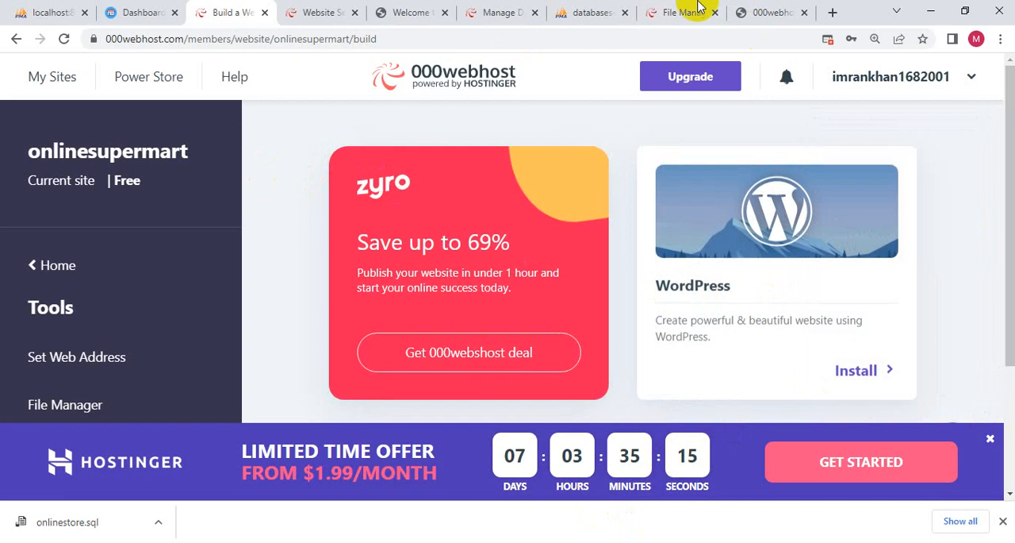
click(587, 12)
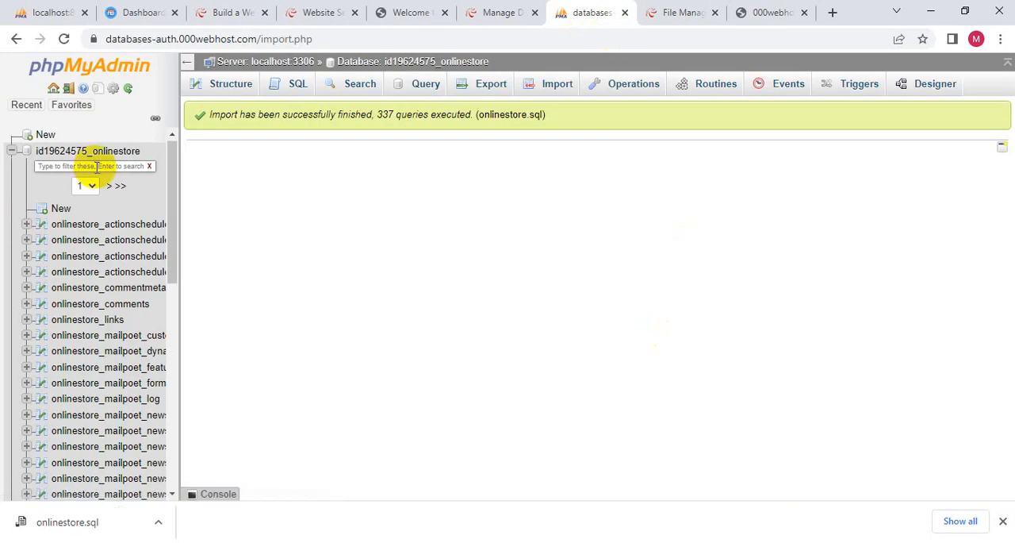
- Look through both pages of the imported table list, widening the navigation area to read the full table names
scroll(157, 284, down, 1)
scroll(158, 284, down, 2)
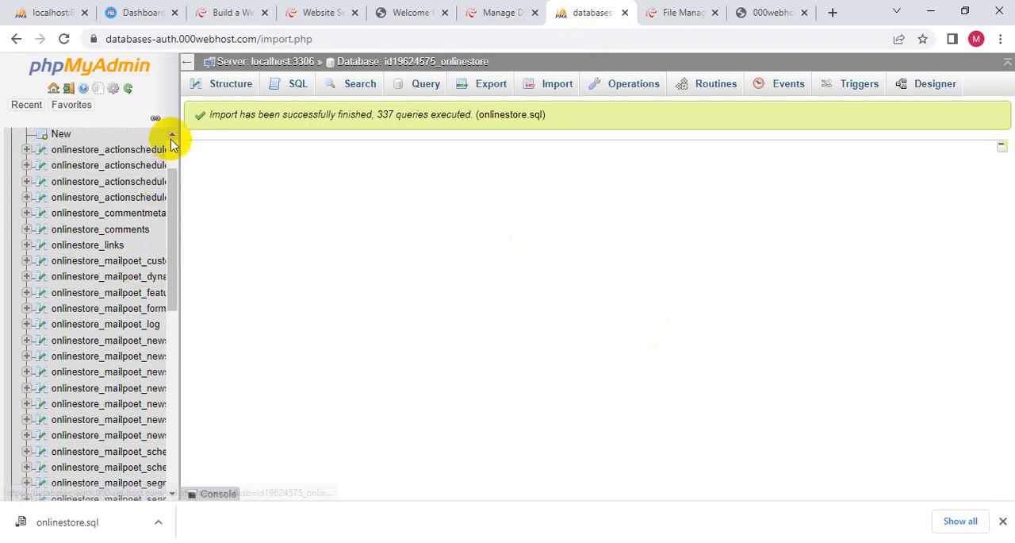
scroll(170, 136, up, 4)
click(89, 186)
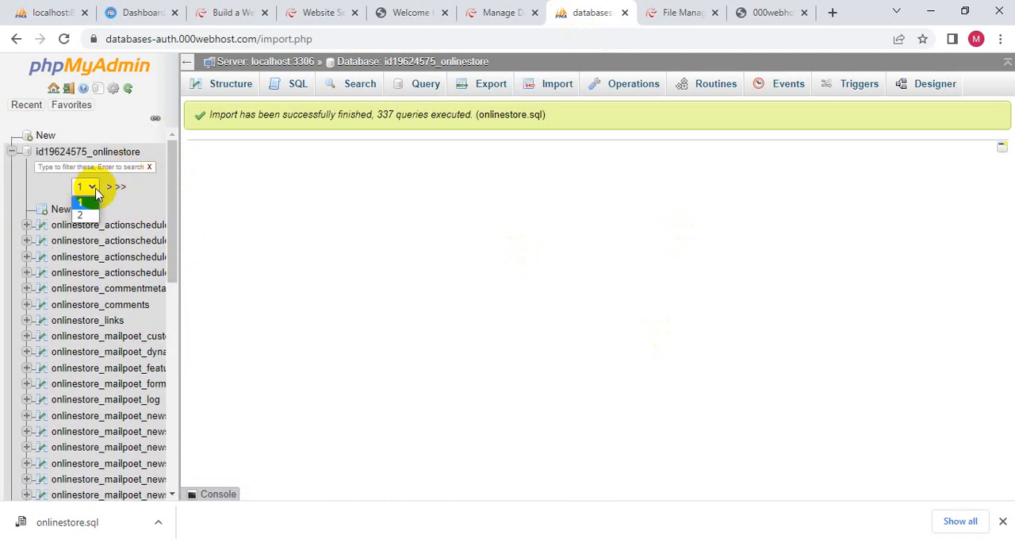
click(80, 215)
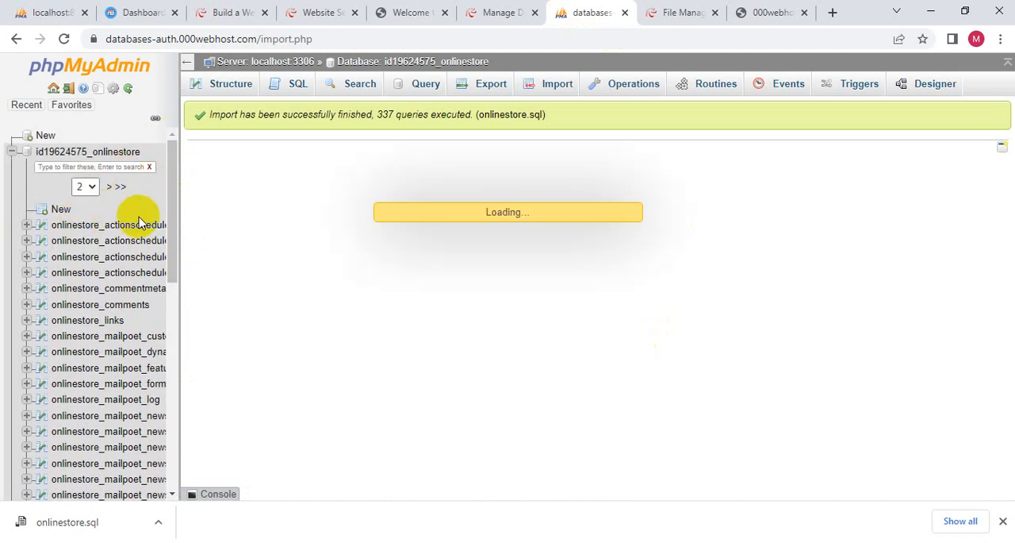
scroll(138, 222, down, 5)
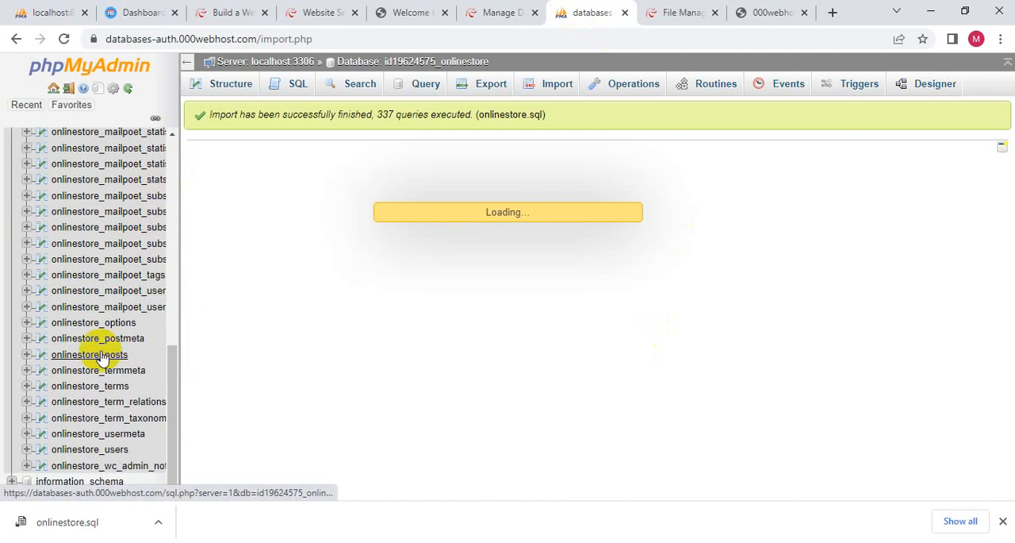
scroll(98, 355, up, 6)
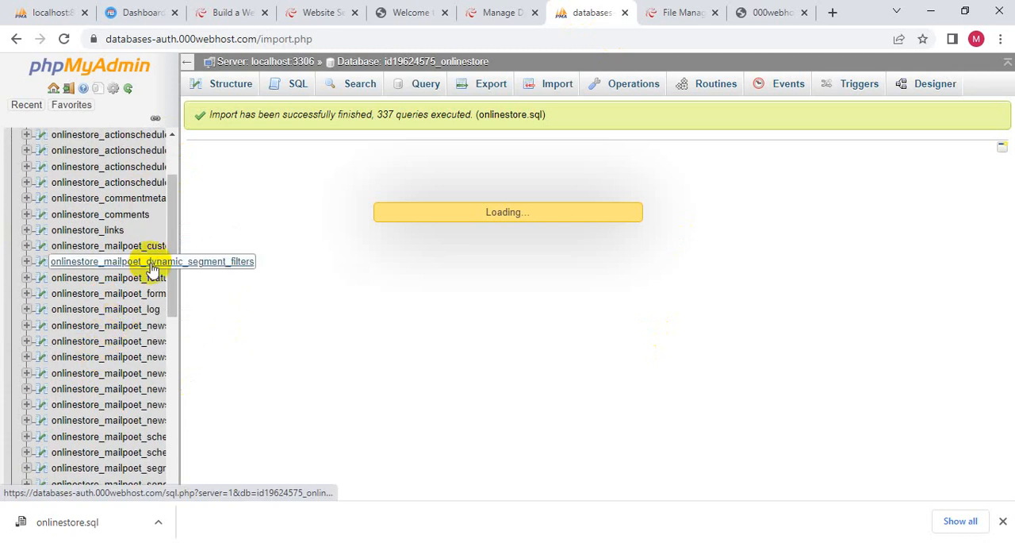
drag(177, 238, 217, 275)
scroll(140, 297, up, 2)
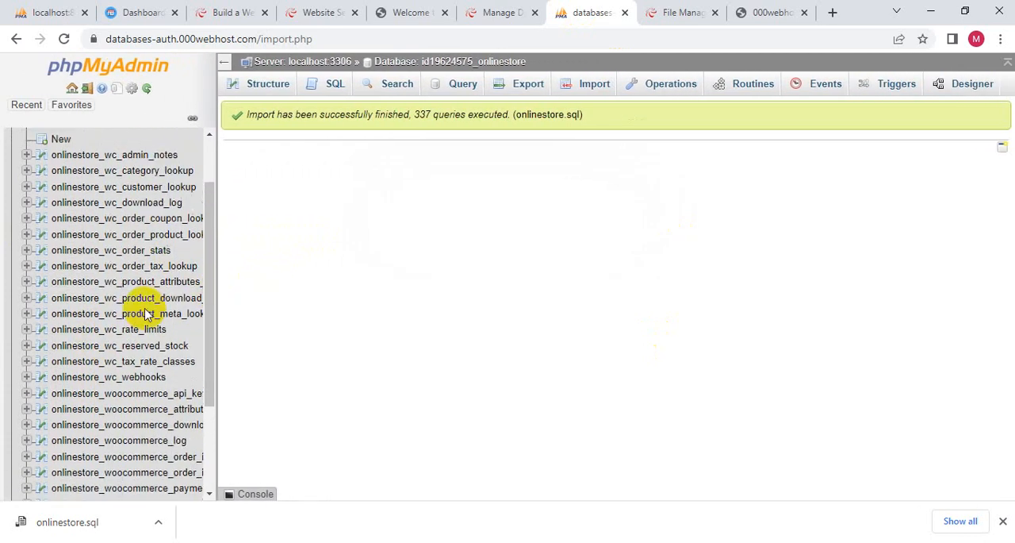
- Browse the rows and columns of the onlinestore_wc_admin_notes table and look over the remaining WooCommerce tables
click(159, 223)
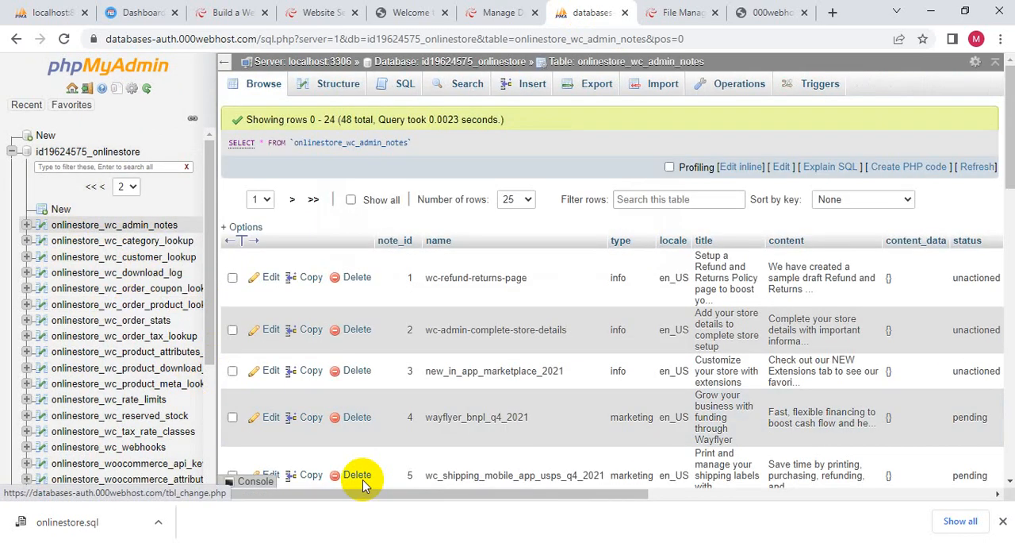
drag(415, 496, 781, 520)
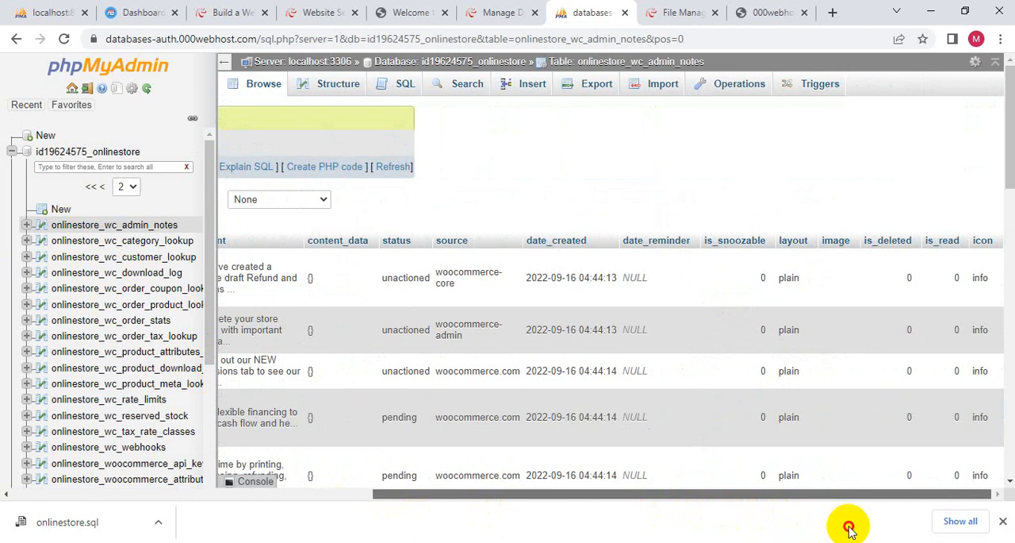
scroll(159, 333, down, 5)
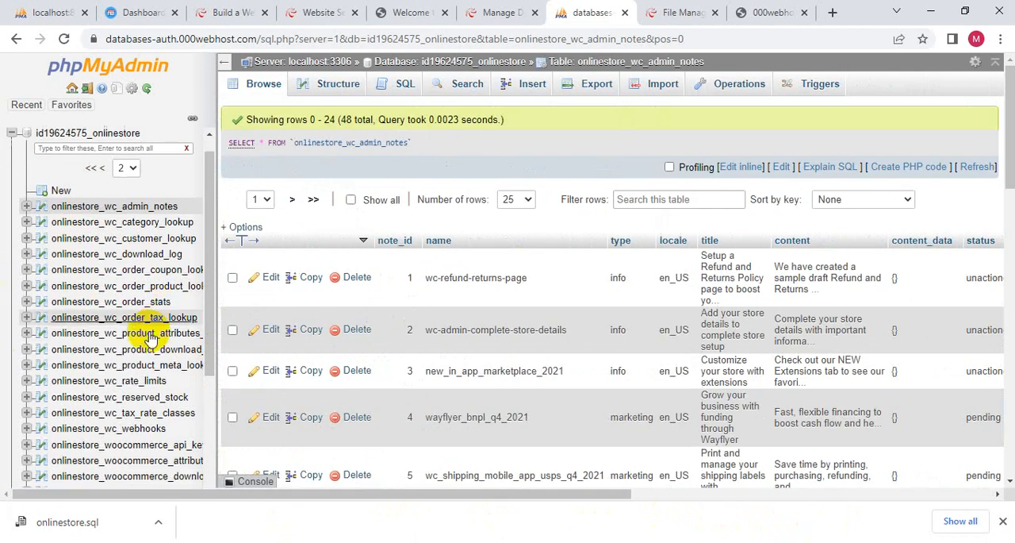
scroll(155, 341, up, 5)
scroll(136, 336, down, 10)
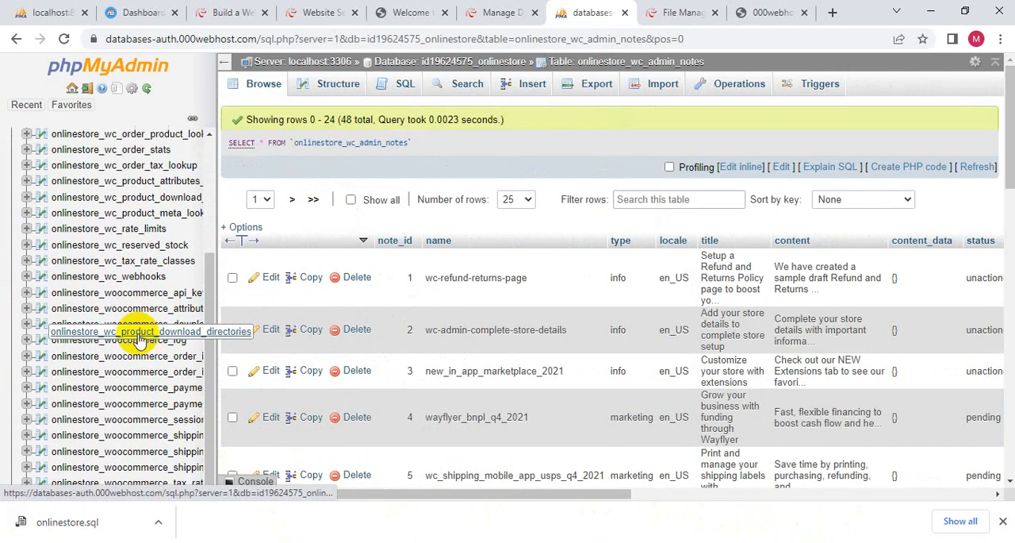
scroll(124, 373, down, 10)
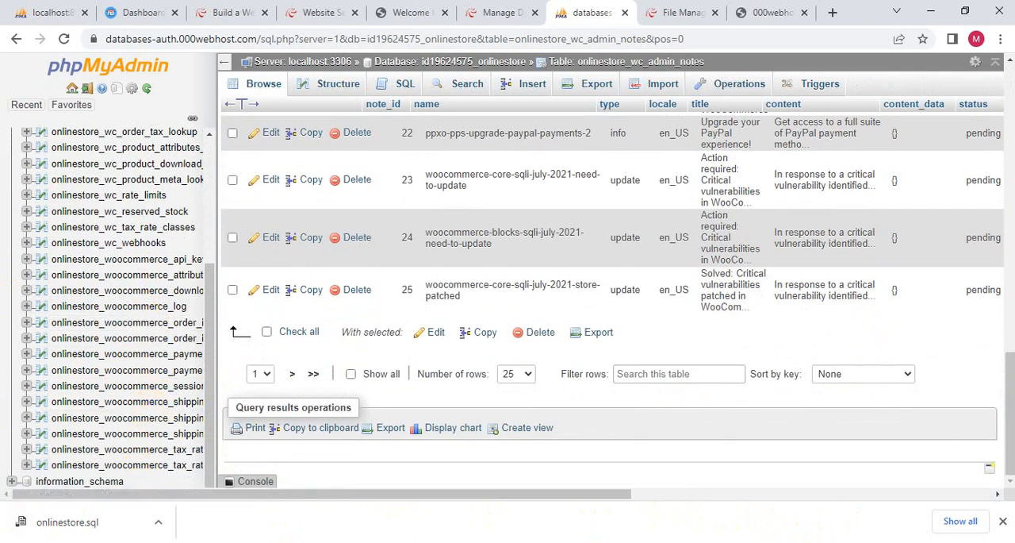
- Switch to FileZilla to check the progress of the onlinestore file upload
key(alt+Tab)
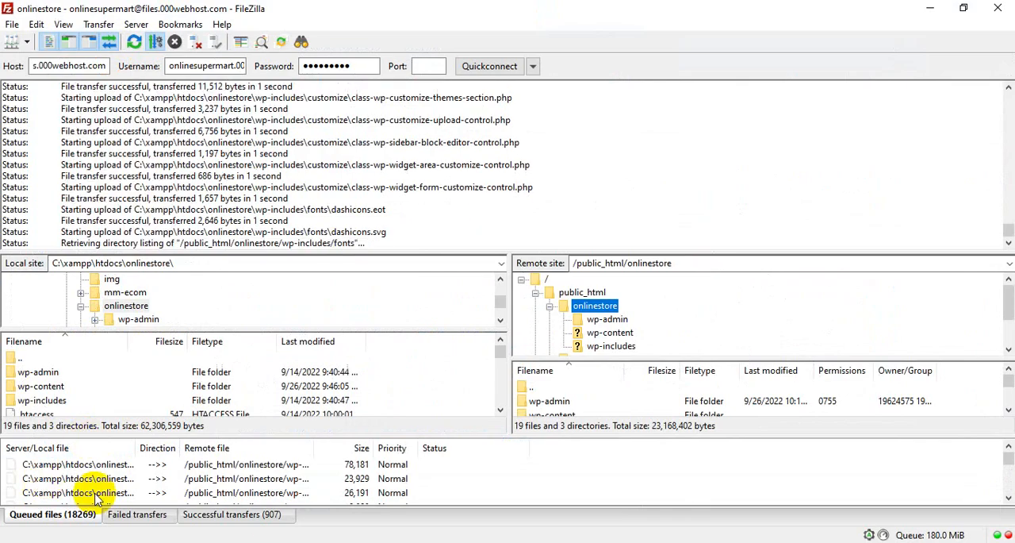
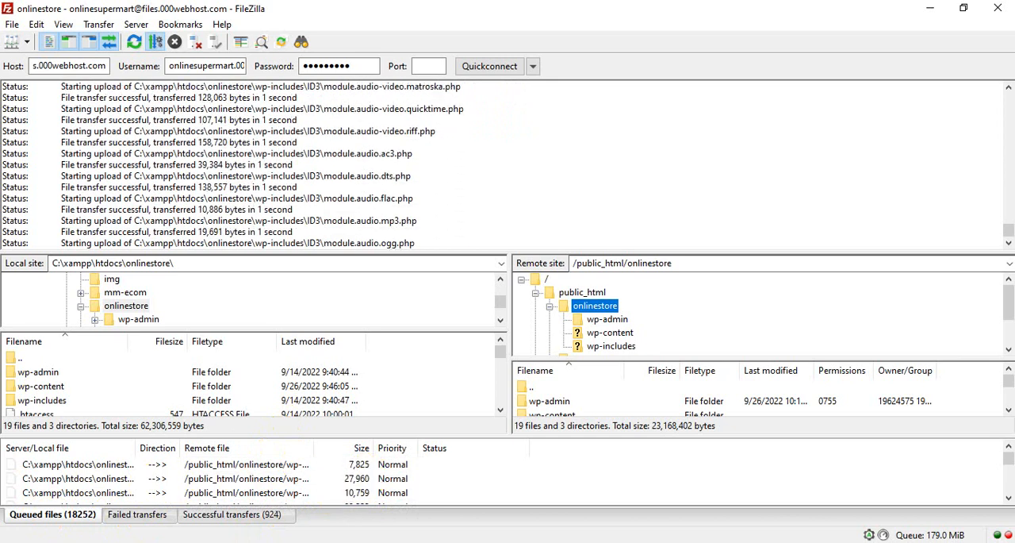
- Switch back to the hosted phpMyAdmin page and return to the first page of the database's table list
click(419, 542)
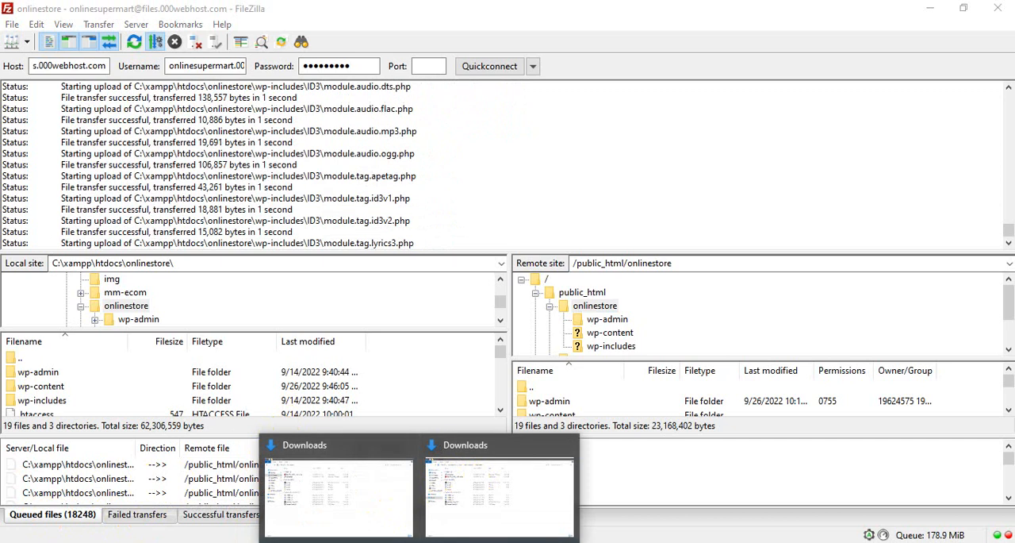
click(376, 542)
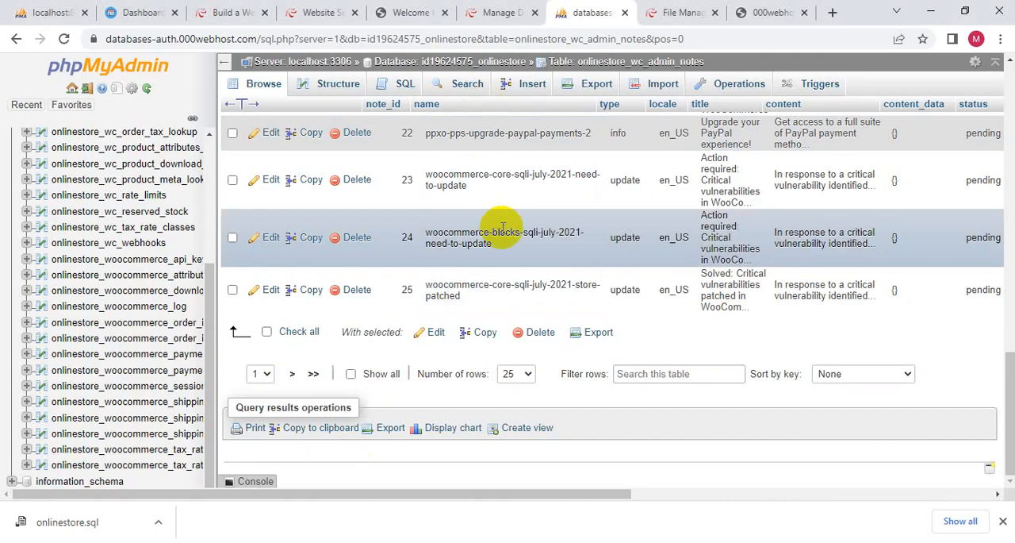
drag(505, 494, 249, 477)
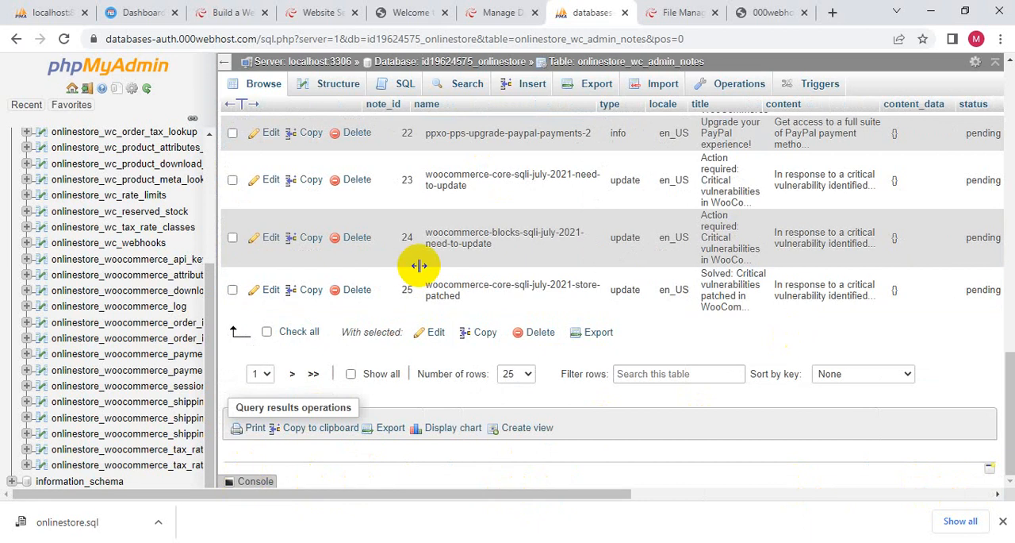
scroll(264, 333, up, 5)
scroll(264, 333, down, 5)
scroll(35, 164, up, 10)
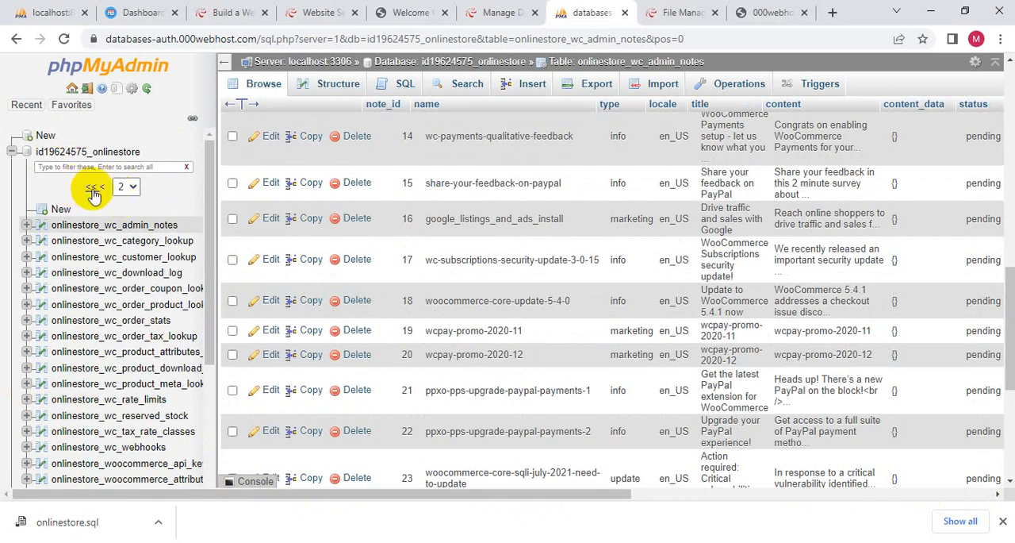
click(96, 188)
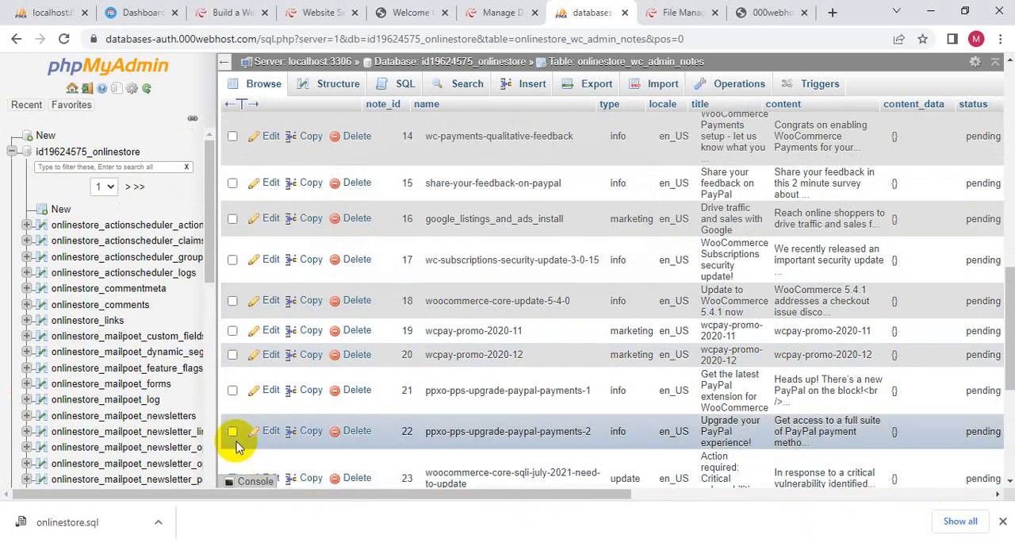
- Browse the onlinestore_links and onlinestore_comments tables and look through the rest of the table list
click(84, 325)
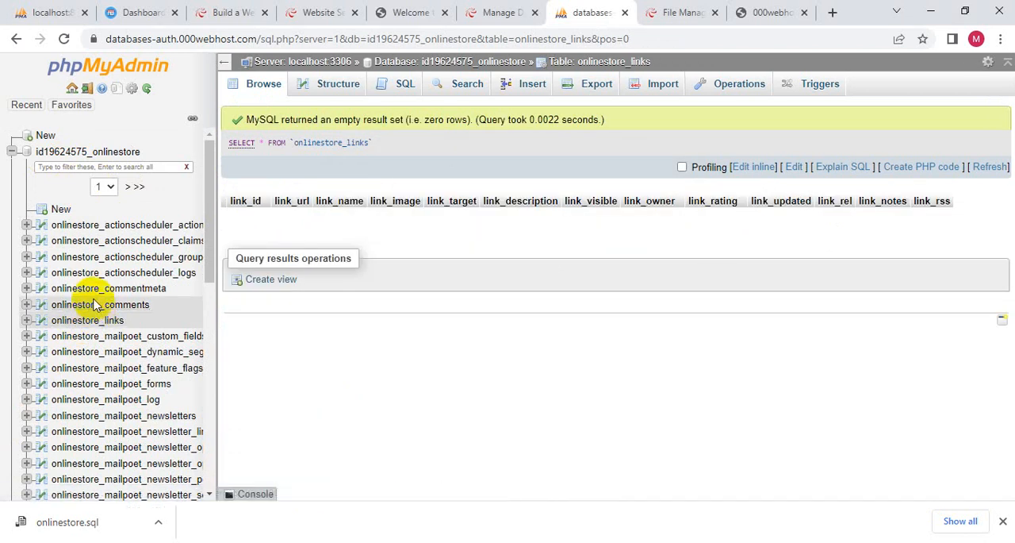
click(93, 302)
scroll(123, 385, down, 10)
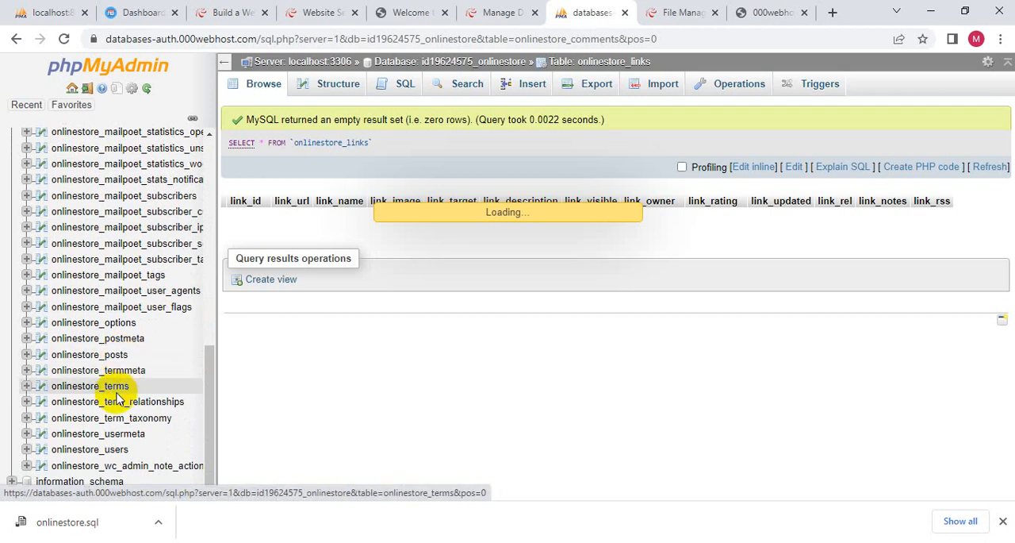
scroll(115, 397, up, 10)
scroll(119, 438, down, 4)
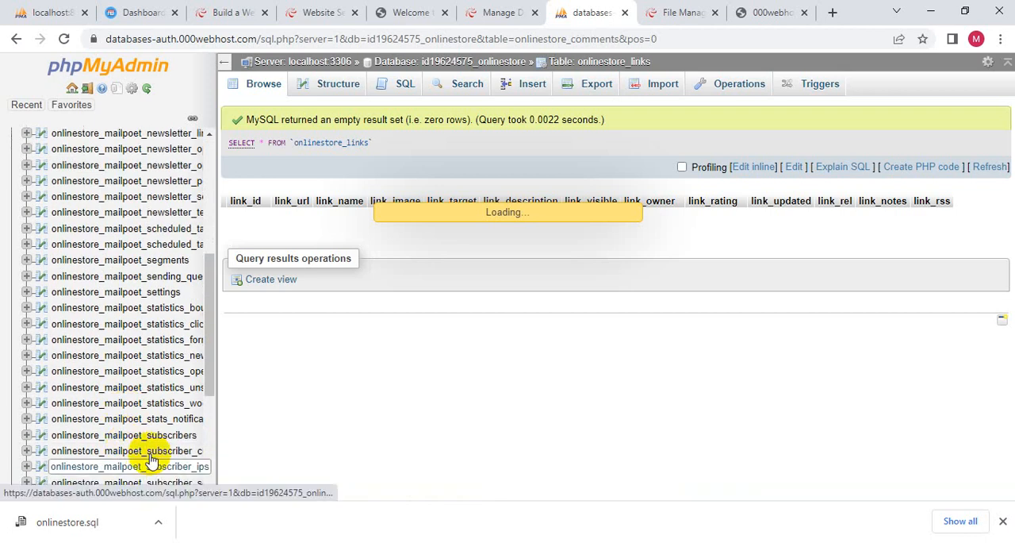
scroll(64, 476, down, 3)
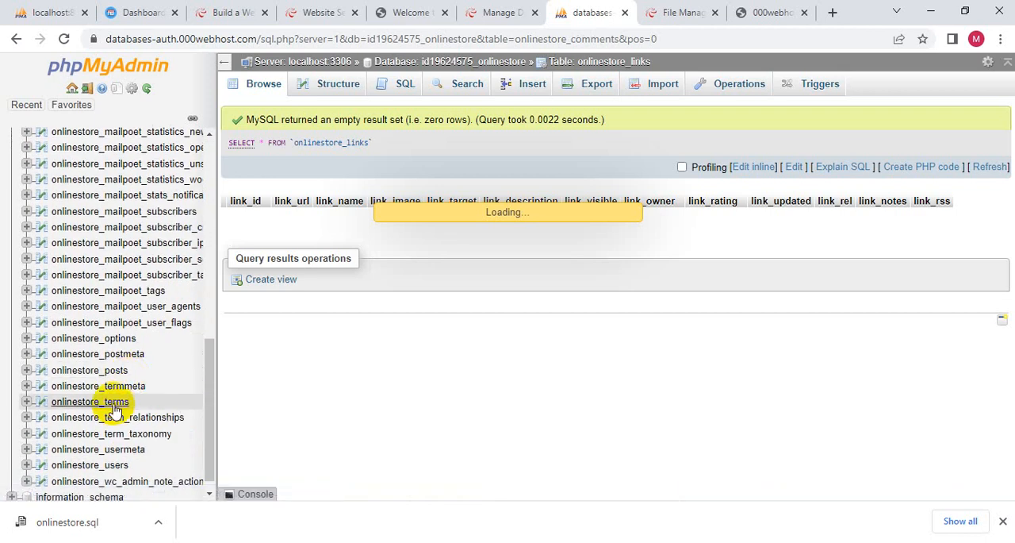
scroll(121, 448, up, 2)
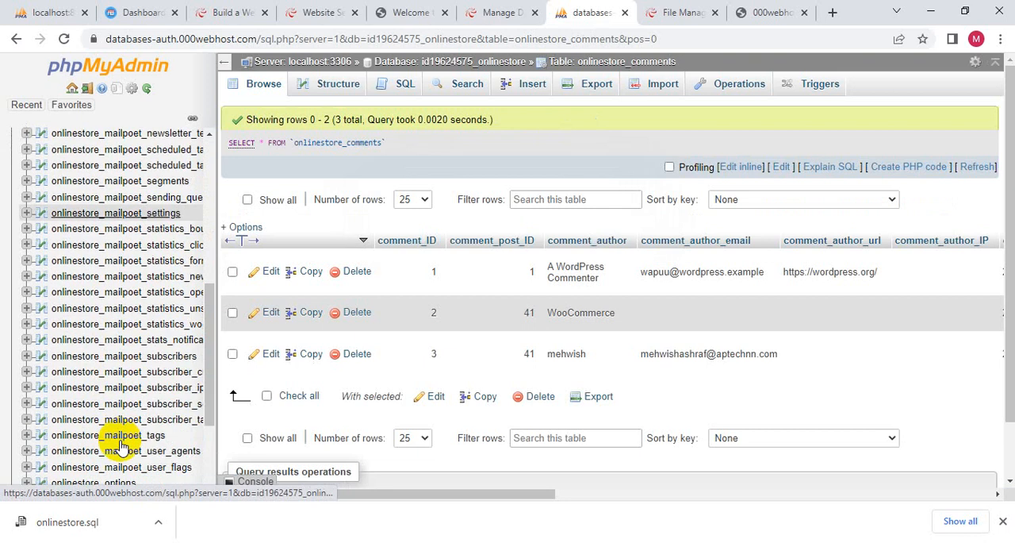
scroll(122, 448, down, 2)
scroll(114, 417, down, 2)
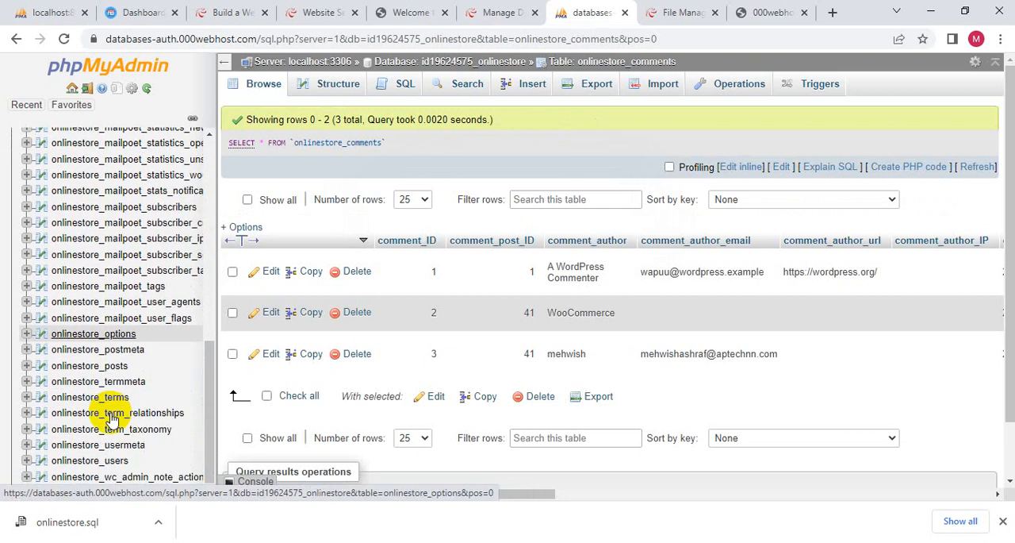
- Open the onlinestore_users table and widen its user_url column, leaving the stored address unedited
click(89, 461)
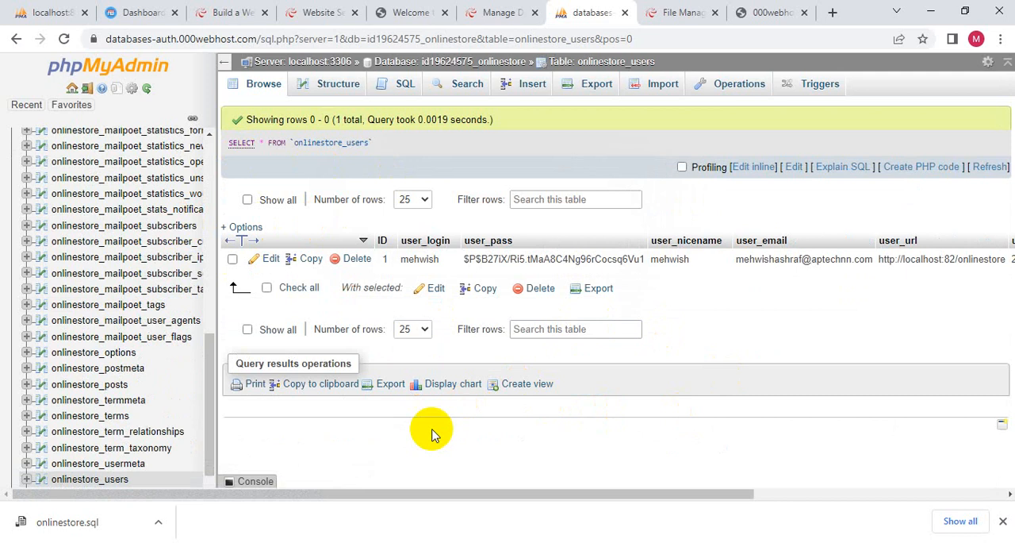
drag(390, 494, 650, 310)
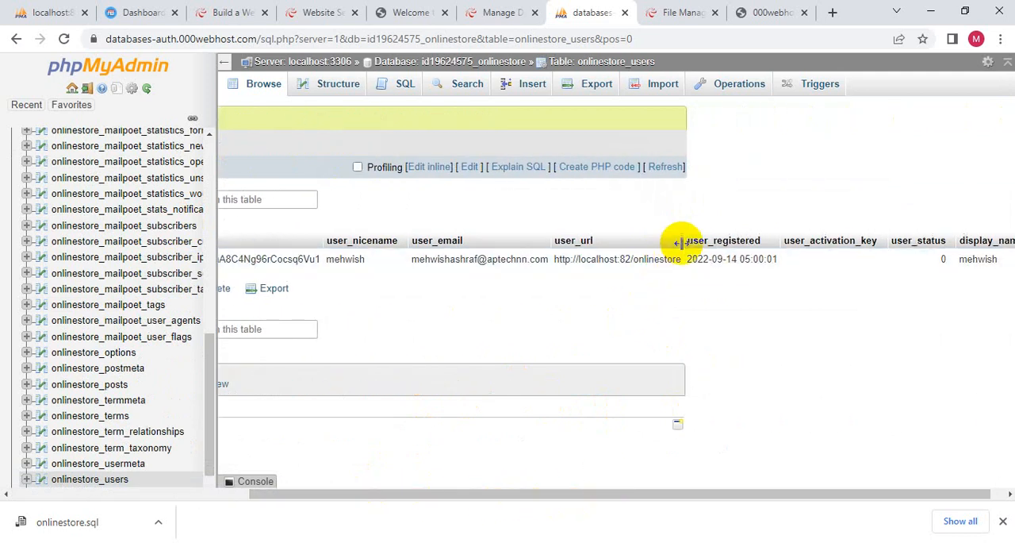
drag(790, 253, 796, 252)
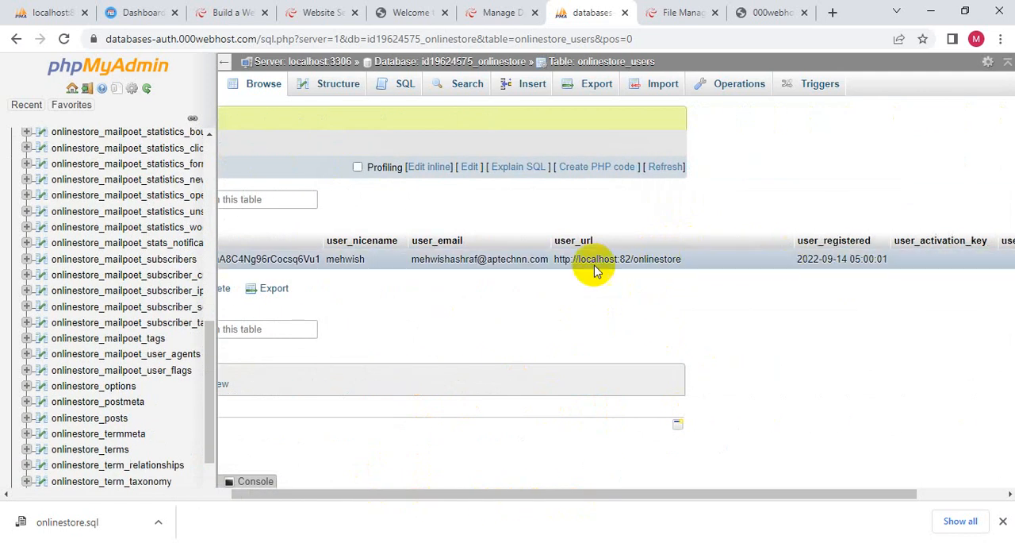
double_click(686, 259)
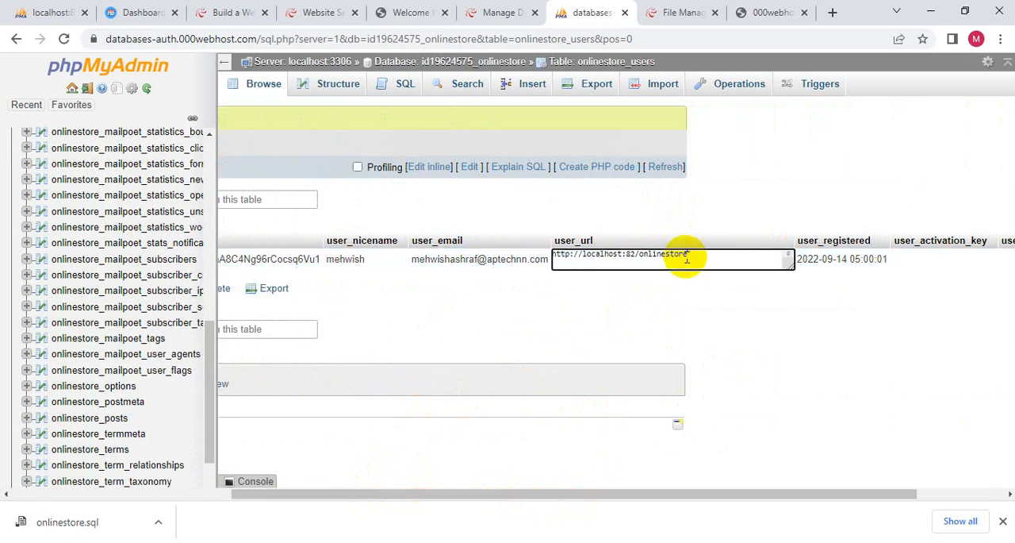
drag(703, 253, 544, 240)
click(548, 242)
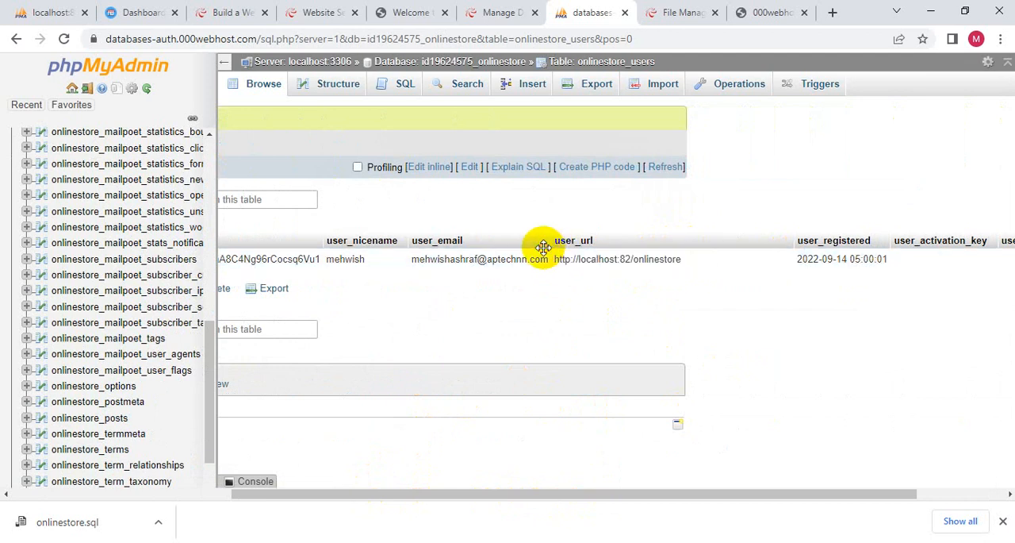
- Copy the hosted site's address from its welcome page, undoing the accidental paste of a password into the address field
click(305, 12)
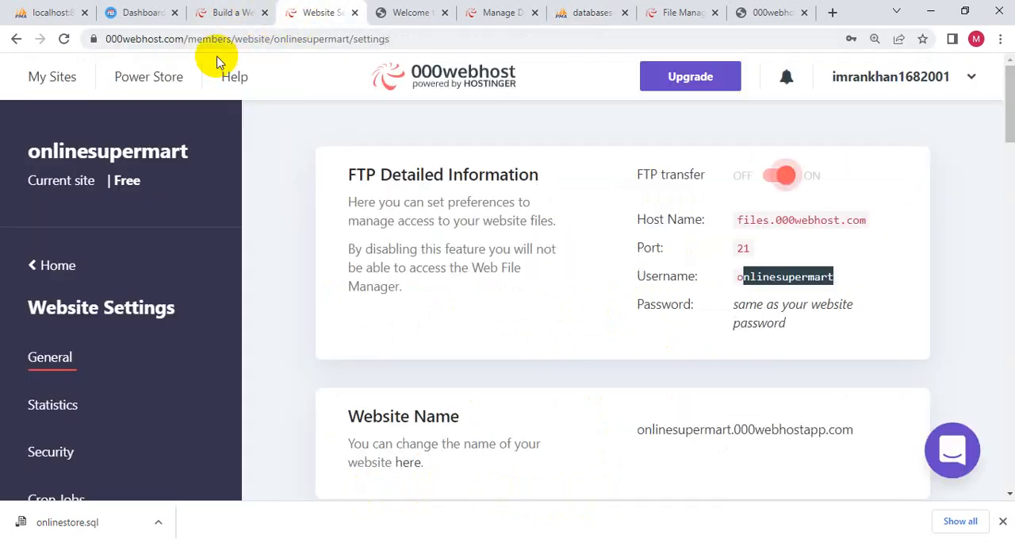
click(426, 19)
click(313, 38)
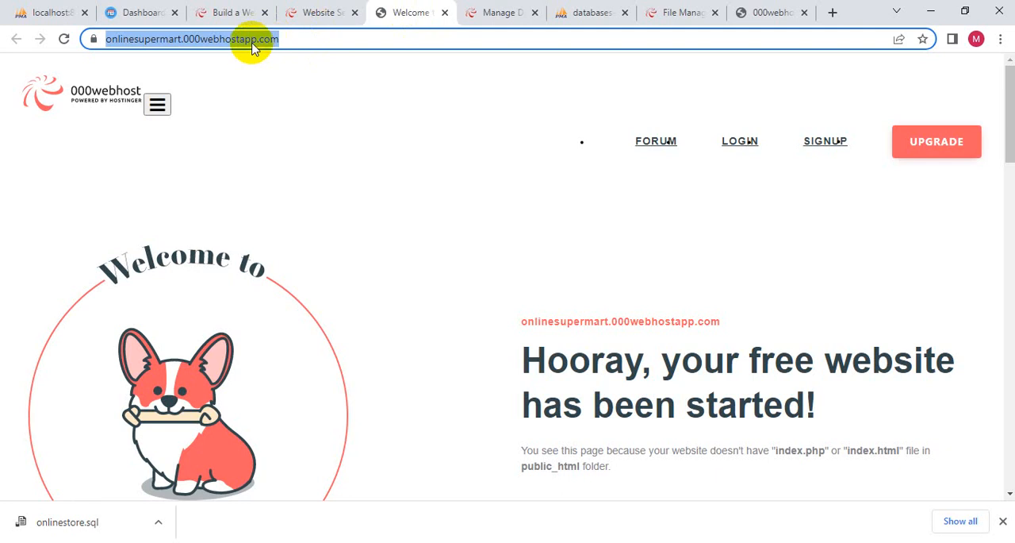
right_click(262, 39)
click(300, 158)
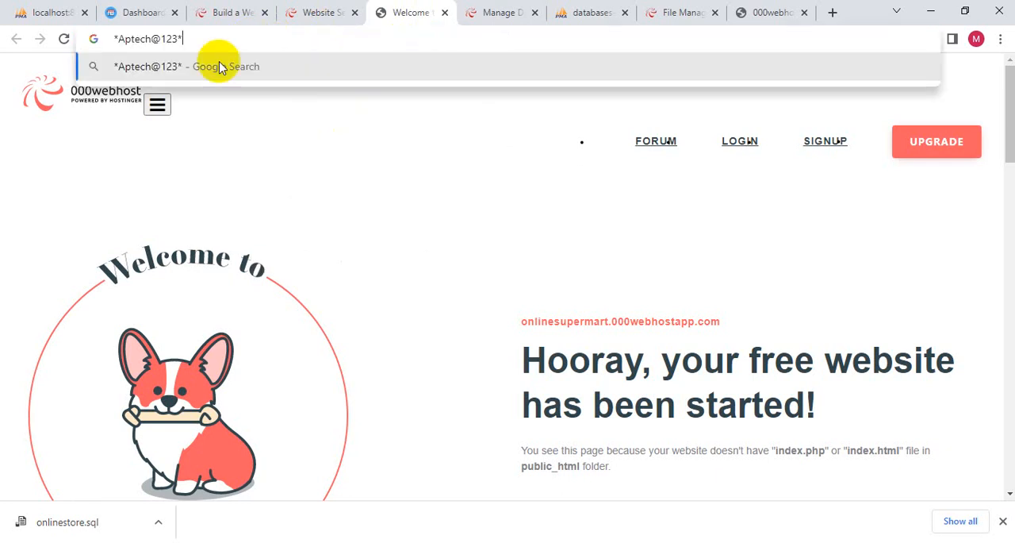
key(ctrl+z)
key(ctrl+c)
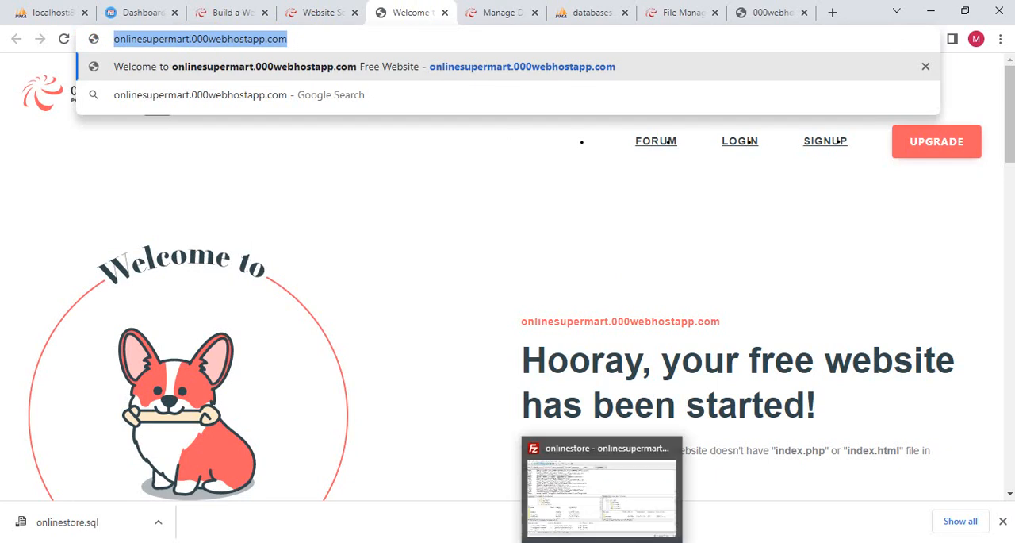
click(591, 13)
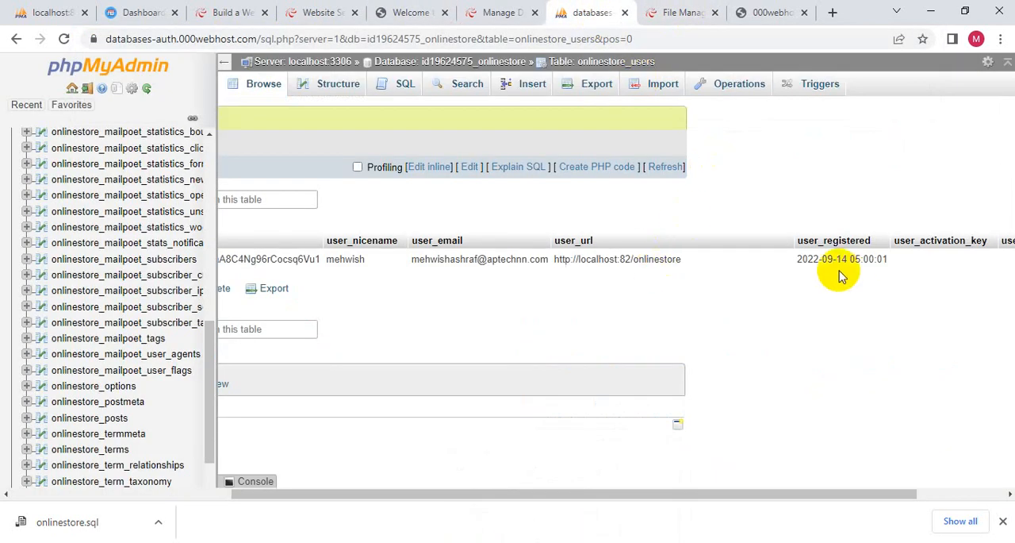
double_click(664, 260)
drag(697, 257, 487, 254)
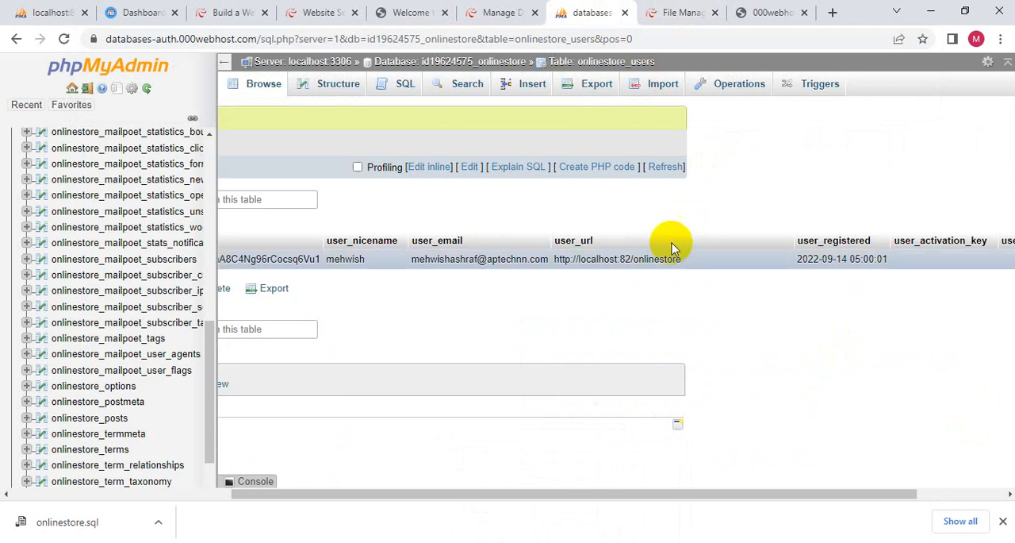
double_click(618, 259)
drag(709, 253, 553, 256)
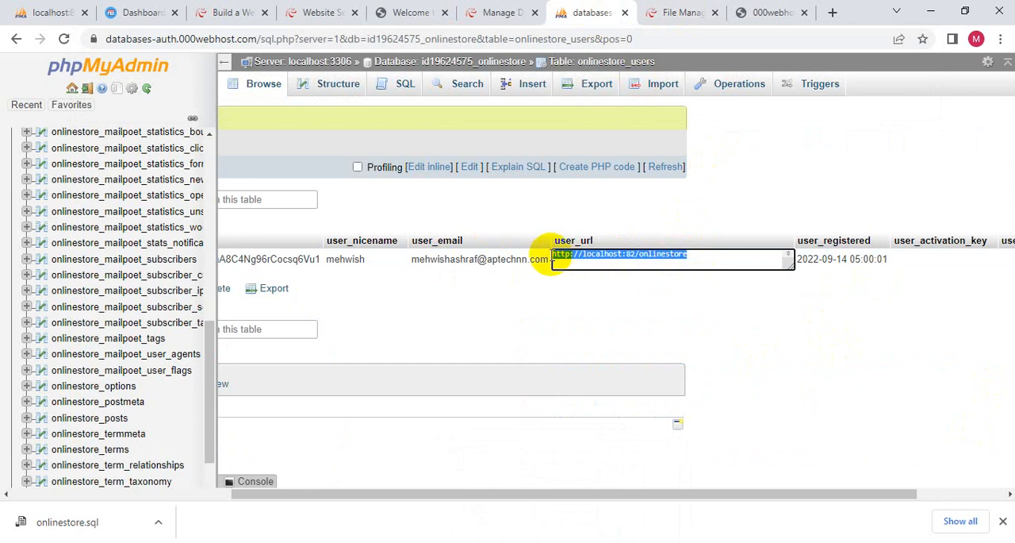
key(ctrl+v)
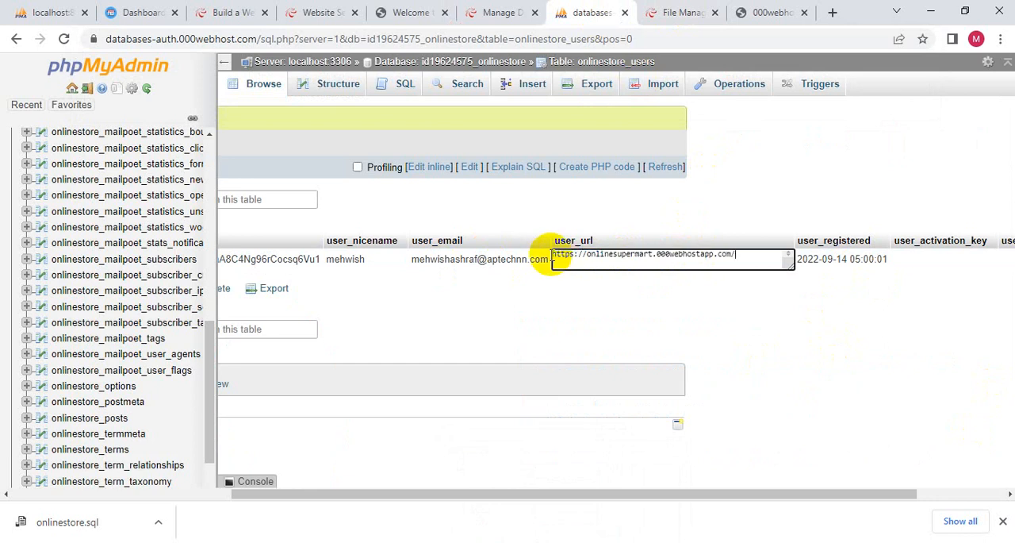
click(666, 289)
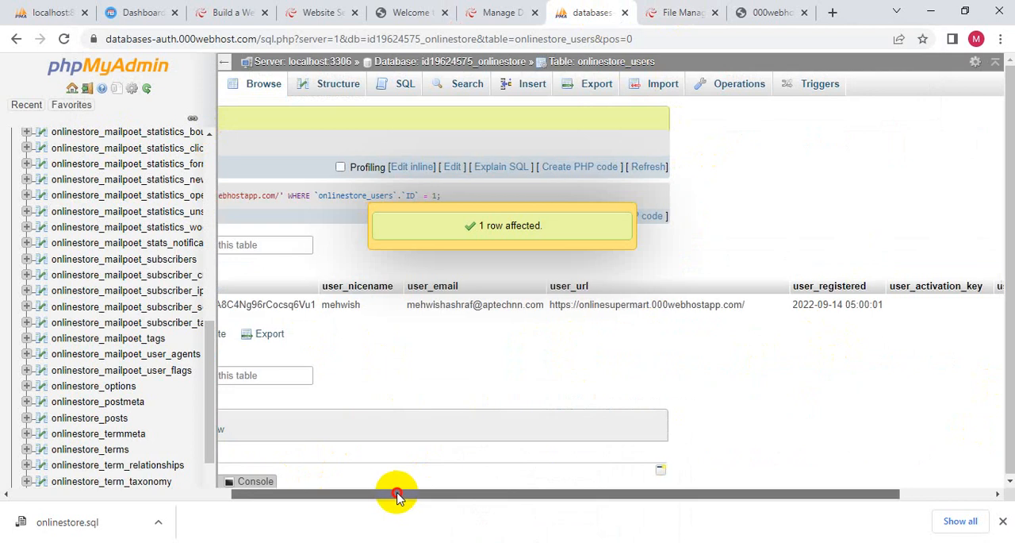
drag(396, 494, 630, 504)
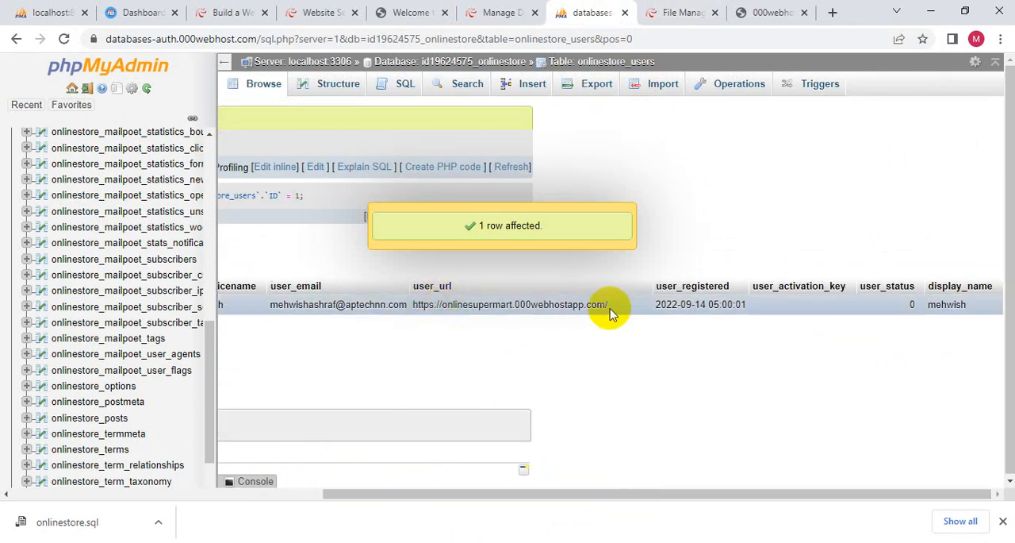
click(682, 12)
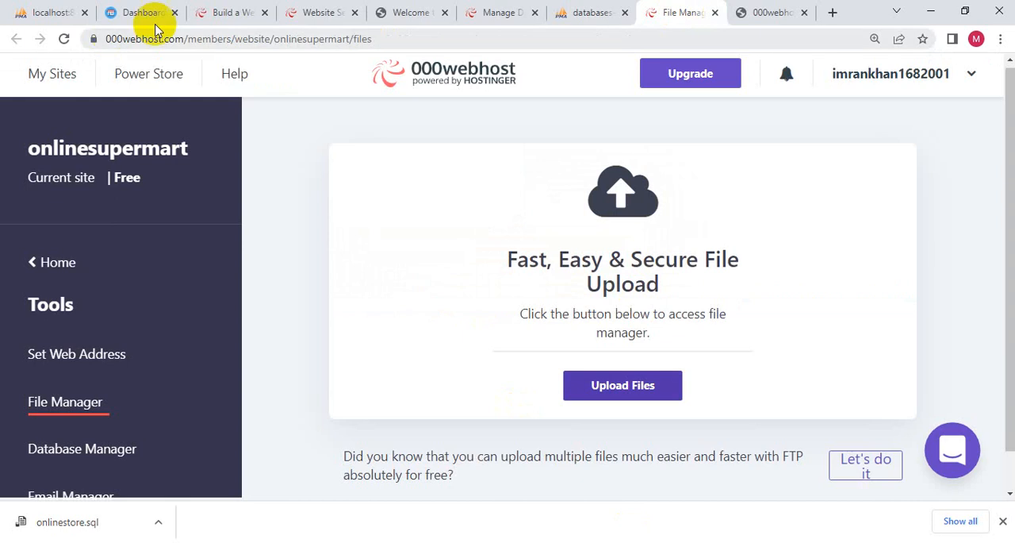
click(297, 13)
click(210, 12)
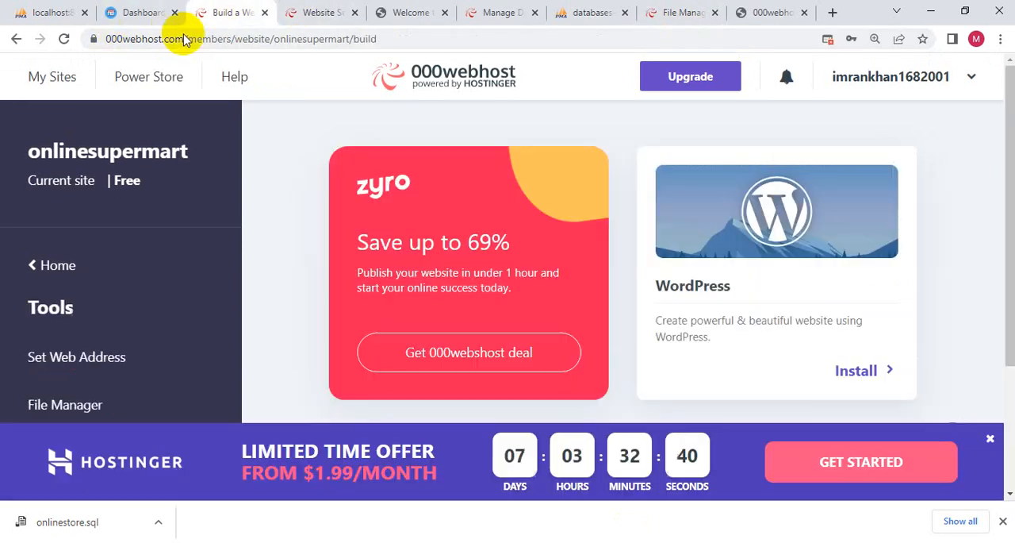
click(393, 21)
click(64, 39)
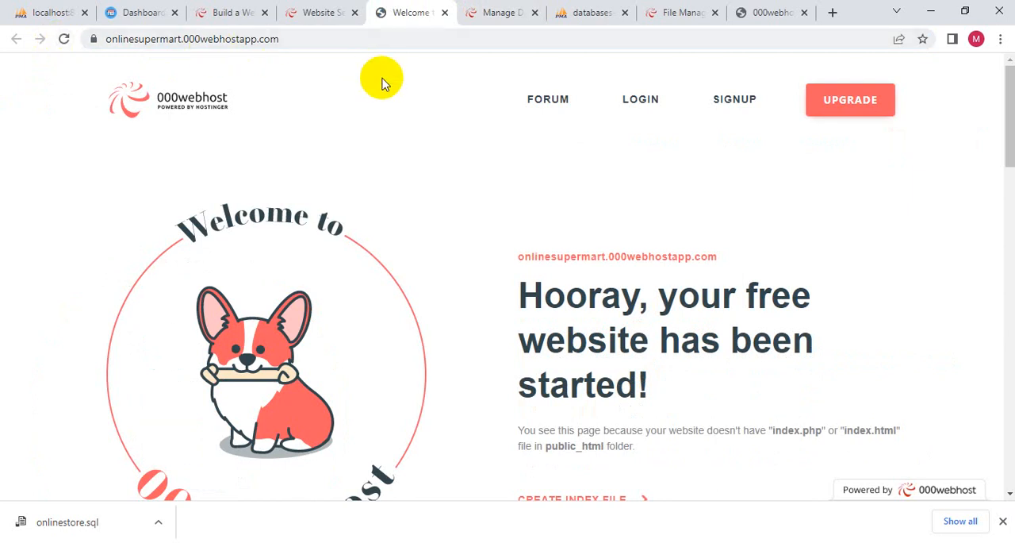
click(311, 37)
click(349, 39)
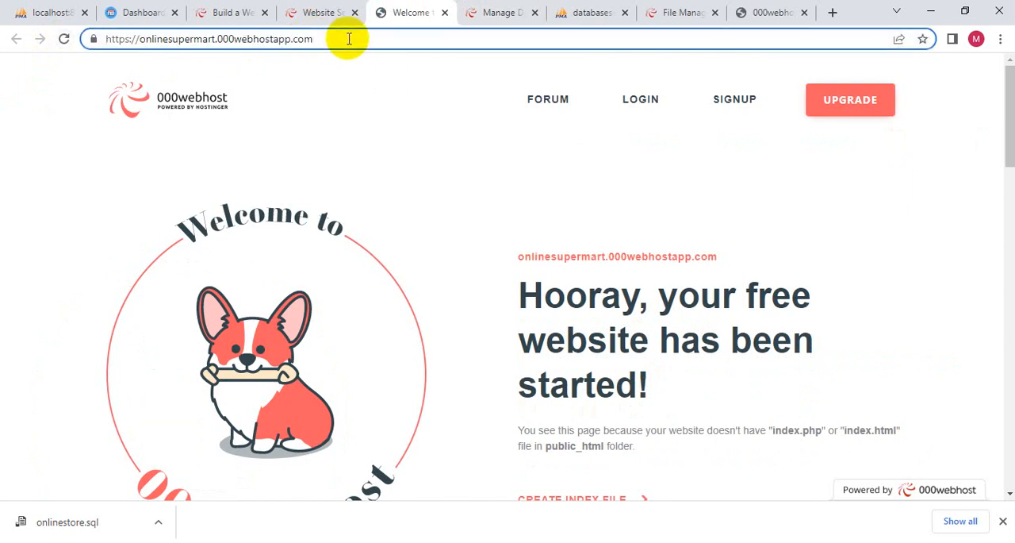
text(/online/store/)
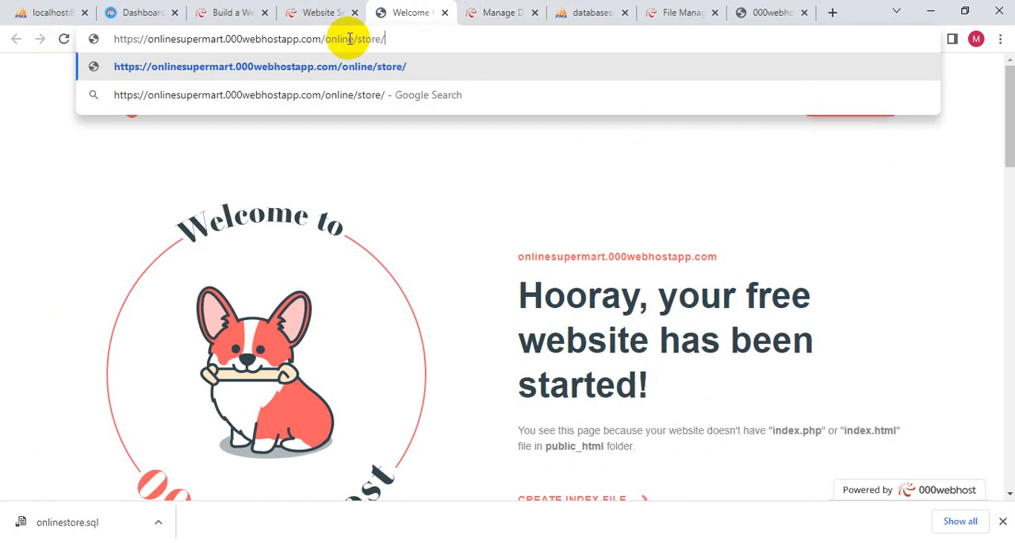
key(Return)
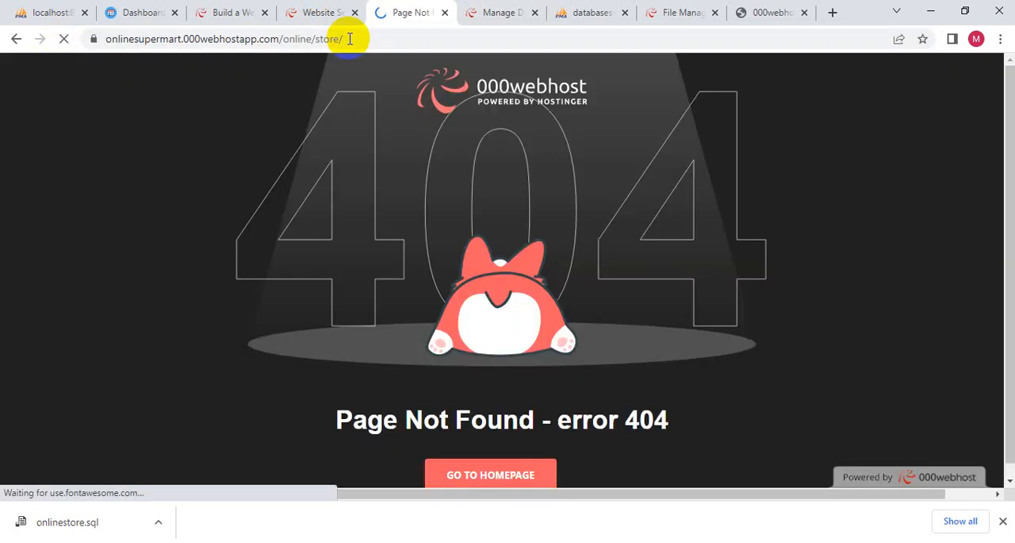
click(339, 46)
right_click(305, 36)
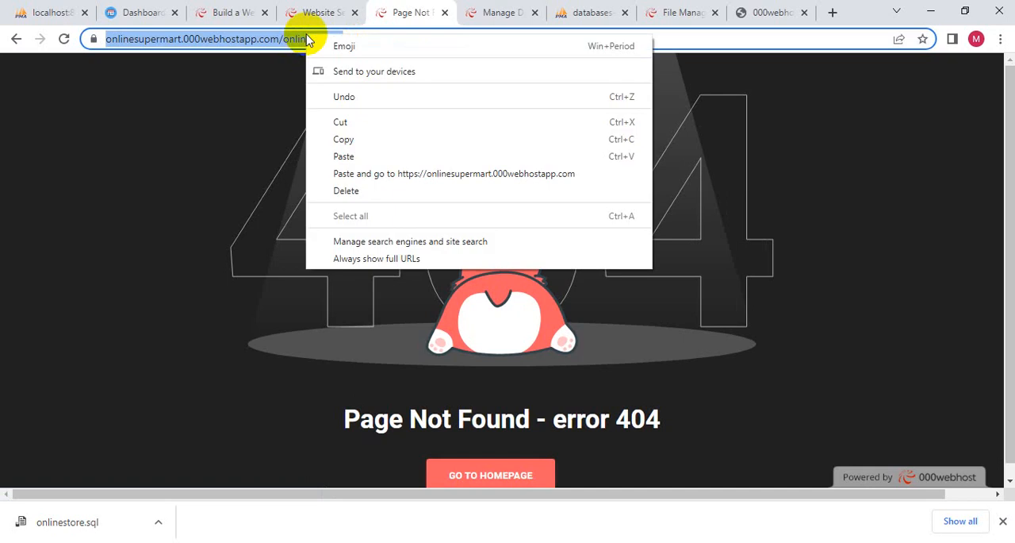
click(349, 139)
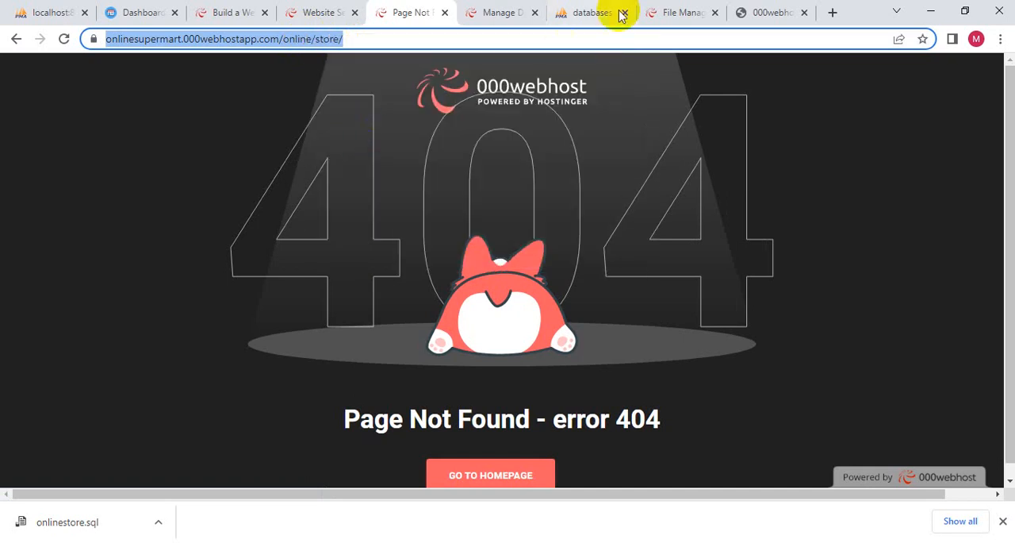
click(591, 12)
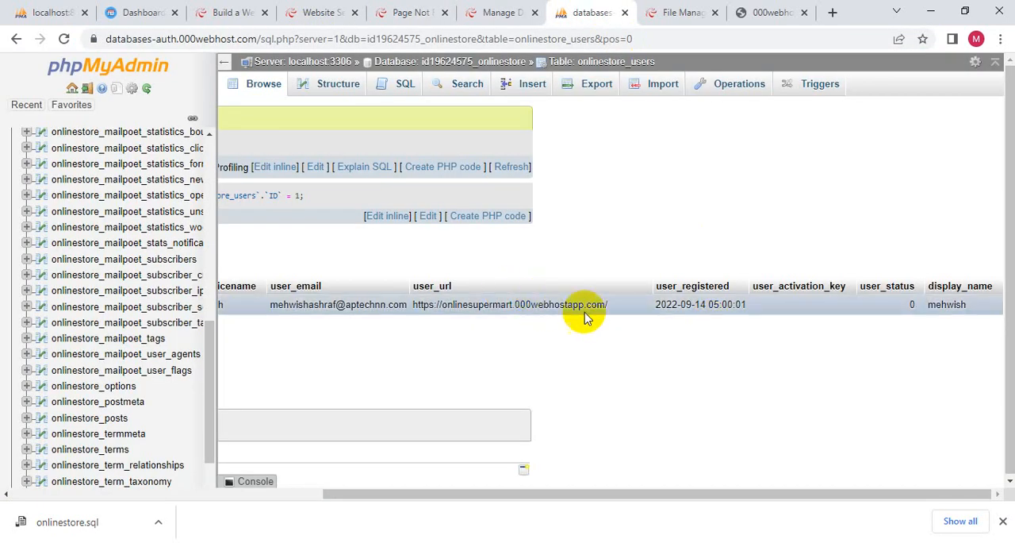
double_click(618, 307)
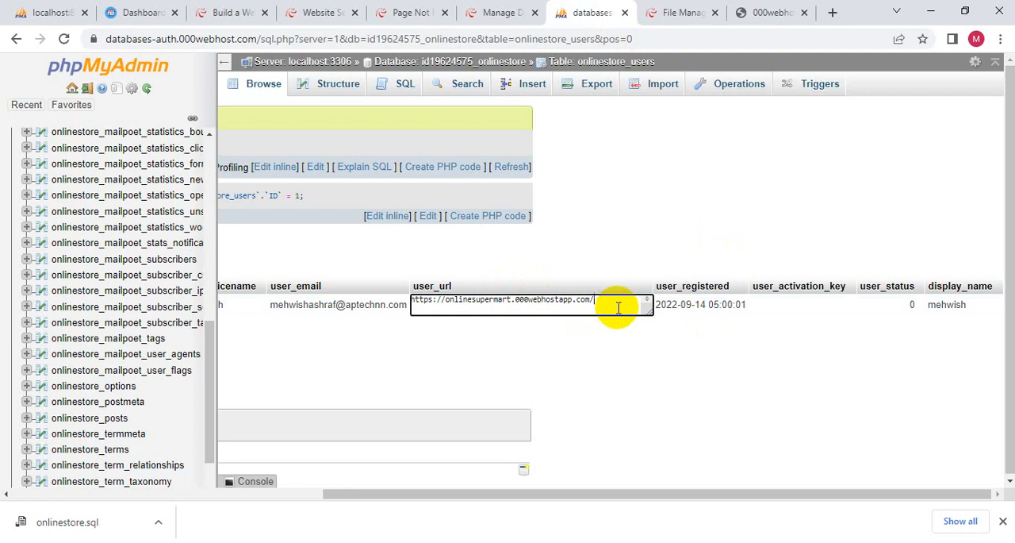
drag(618, 307, 367, 312)
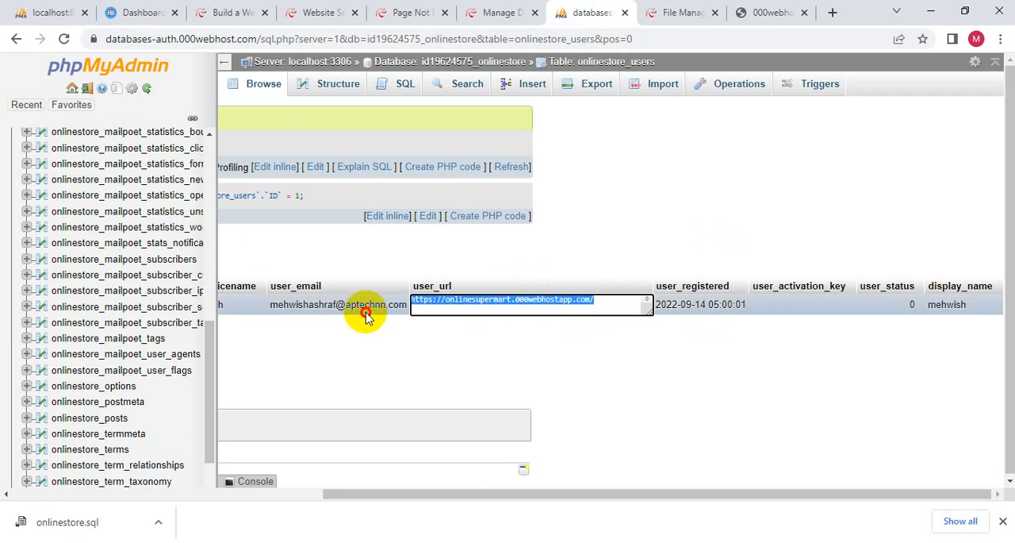
double_click(604, 307)
key(ctrl+a)
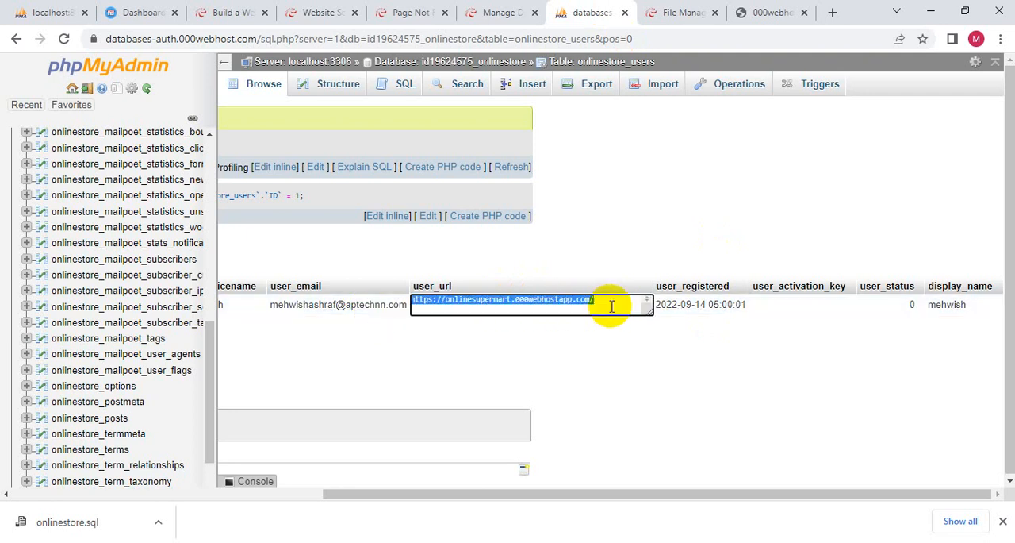
key(ctrl+v)
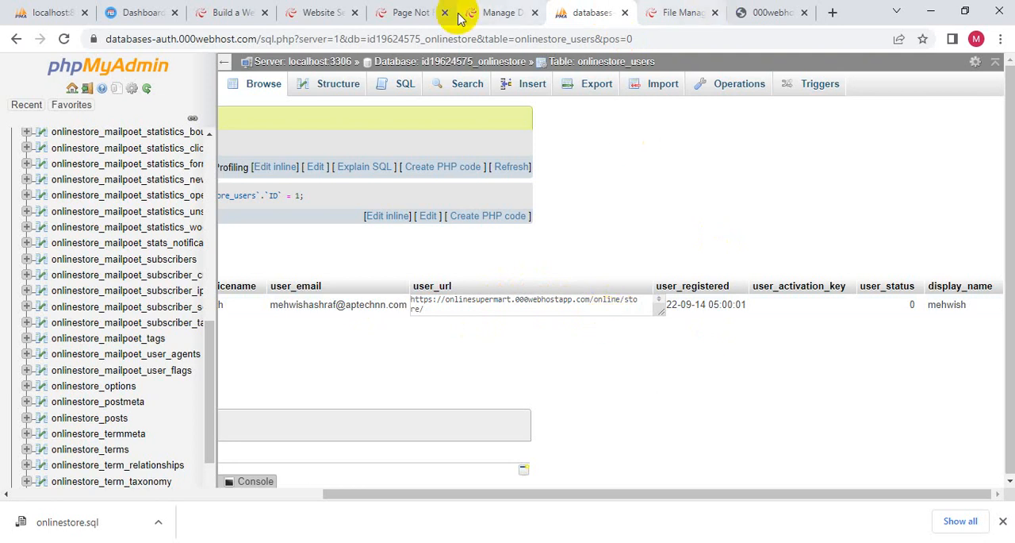
click(410, 18)
click(64, 38)
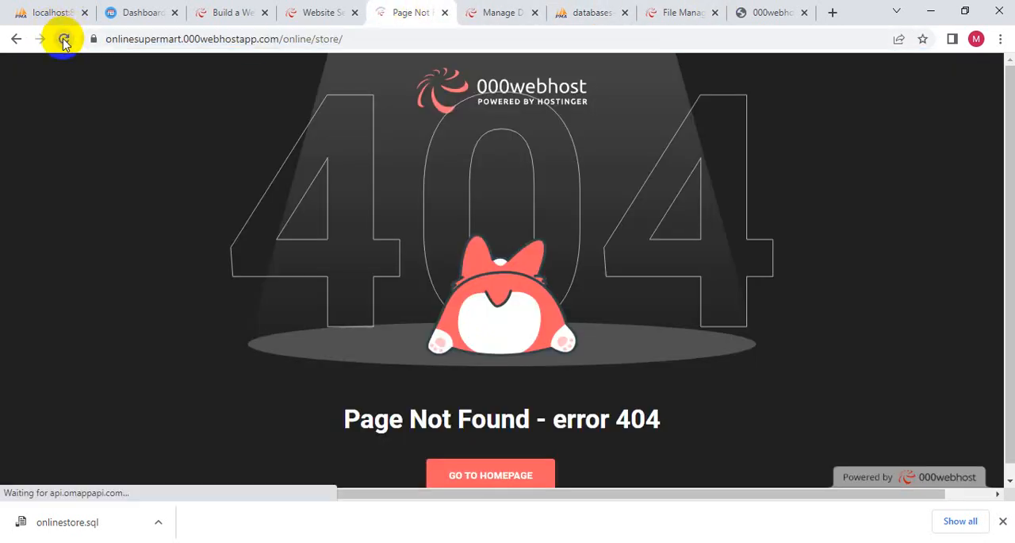
click(317, 40)
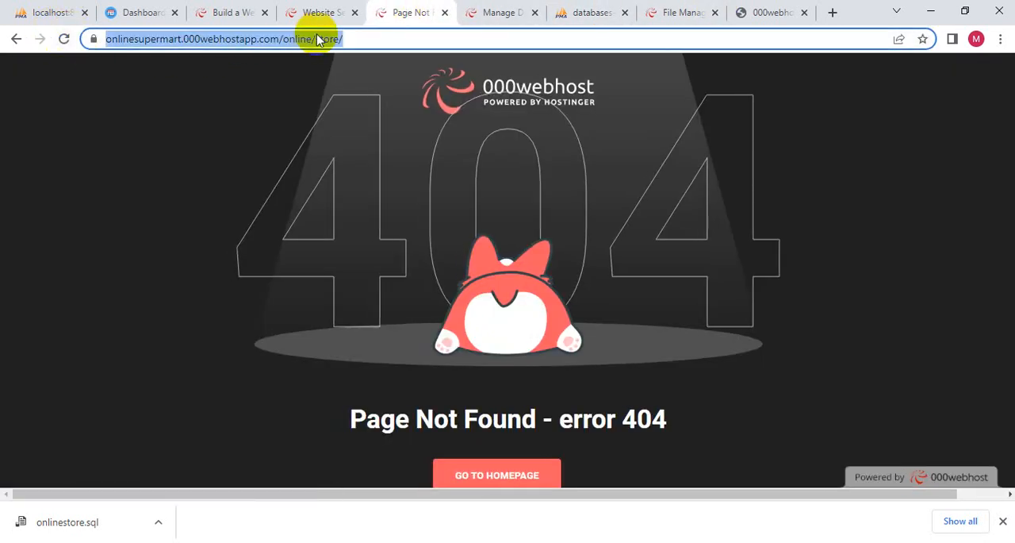
click(318, 39)
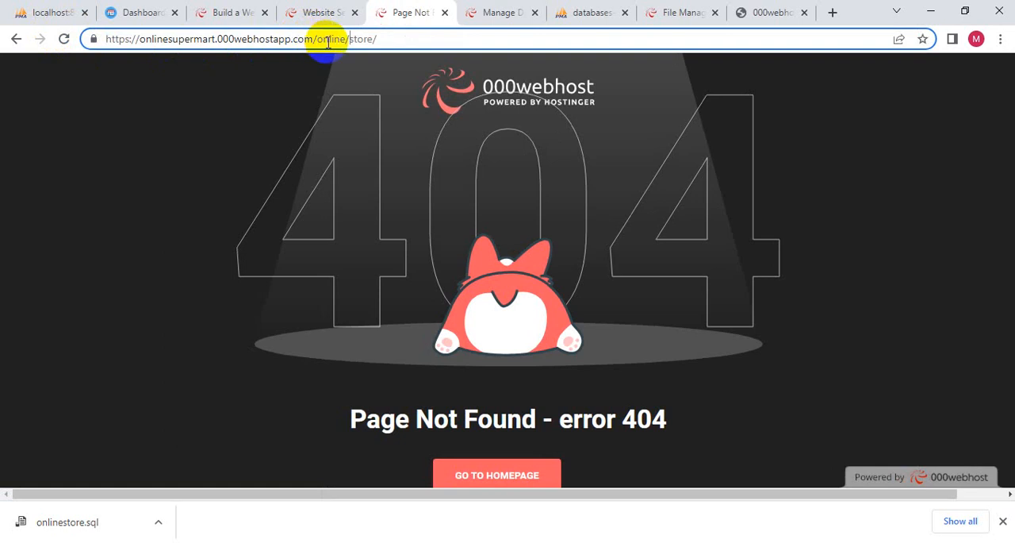
key(BackSpace)
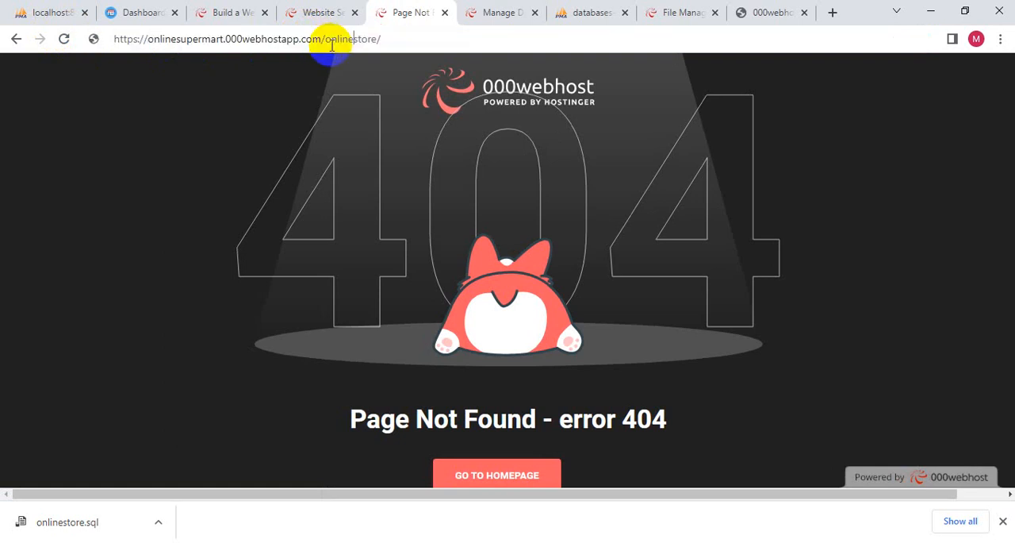
drag(403, 41, 328, 38)
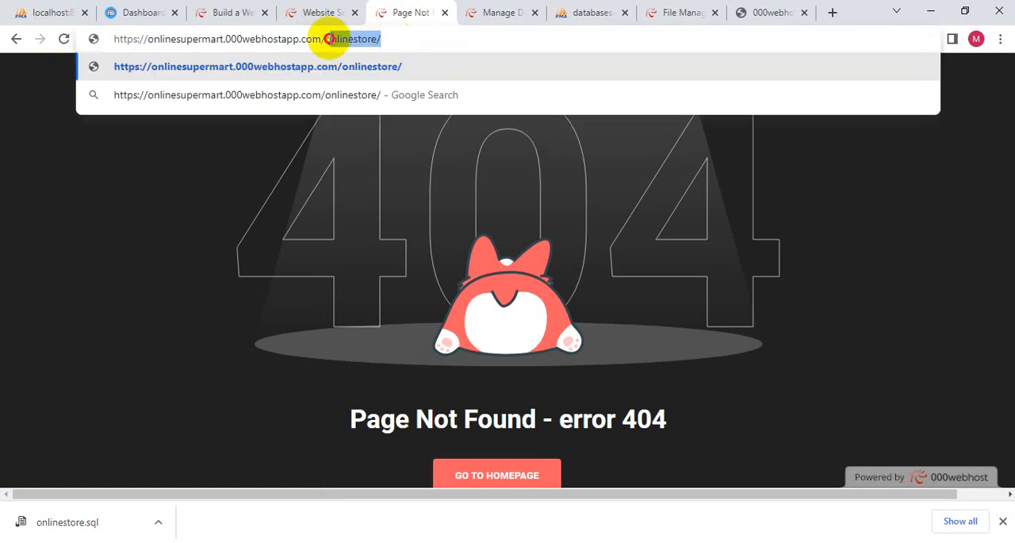
click(585, 11)
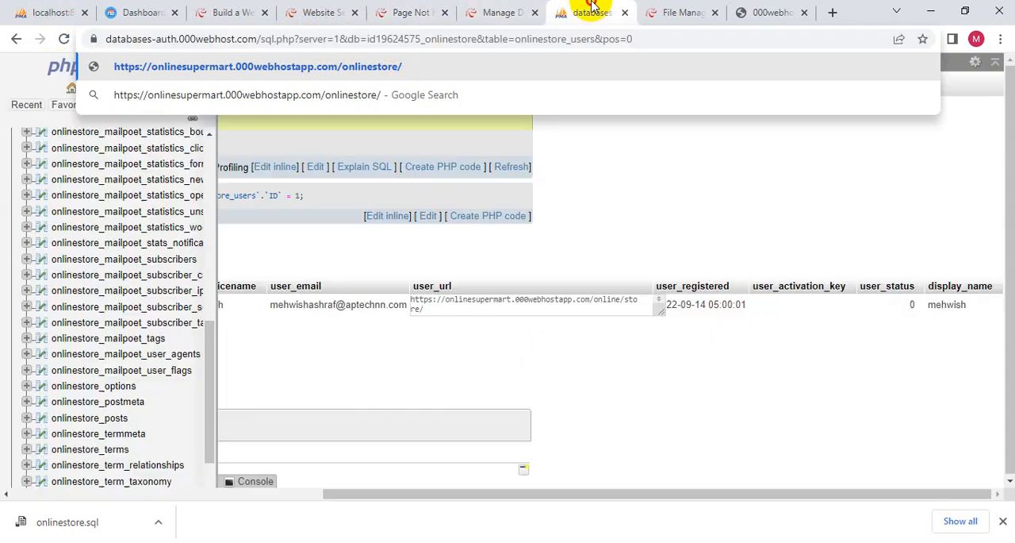
double_click(635, 308)
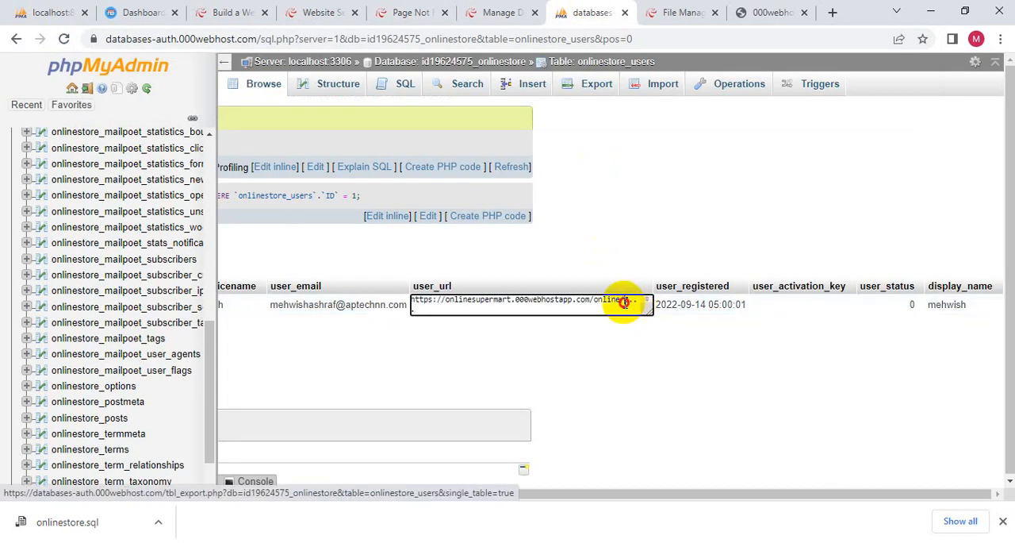
click(625, 303)
key(BackSpace)
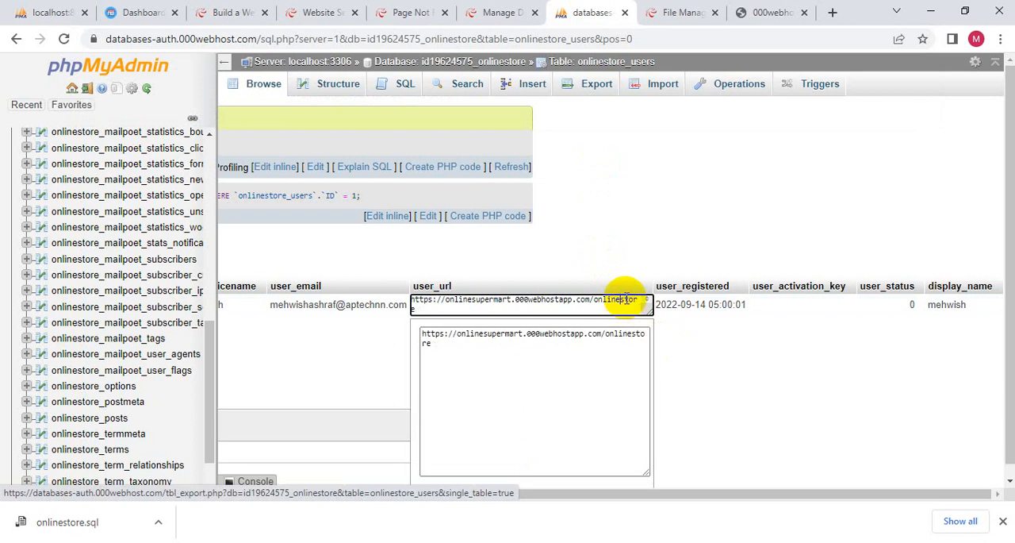
key(Return)
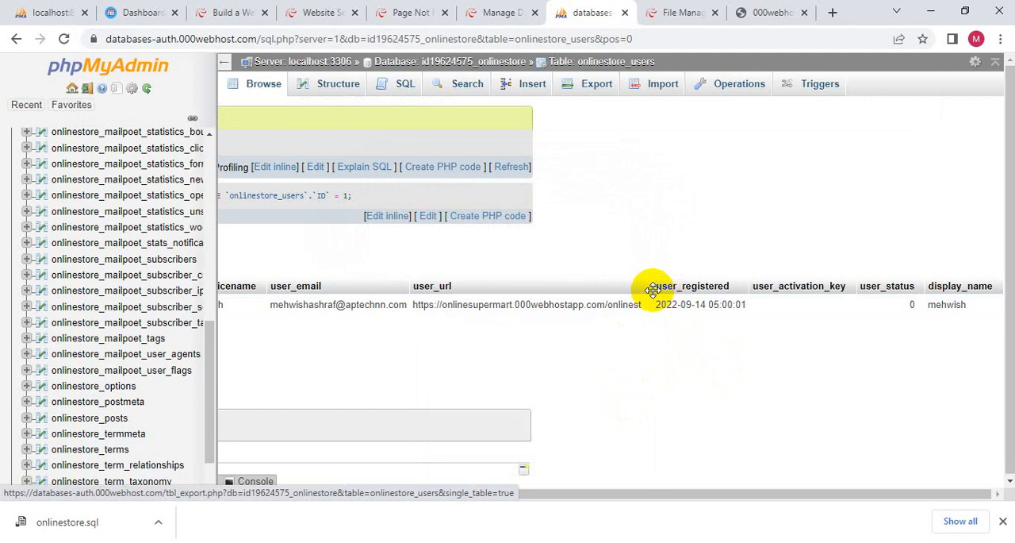
- Move the user_registered column ahead of user_url and widen the user_url column
drag(652, 289, 447, 288)
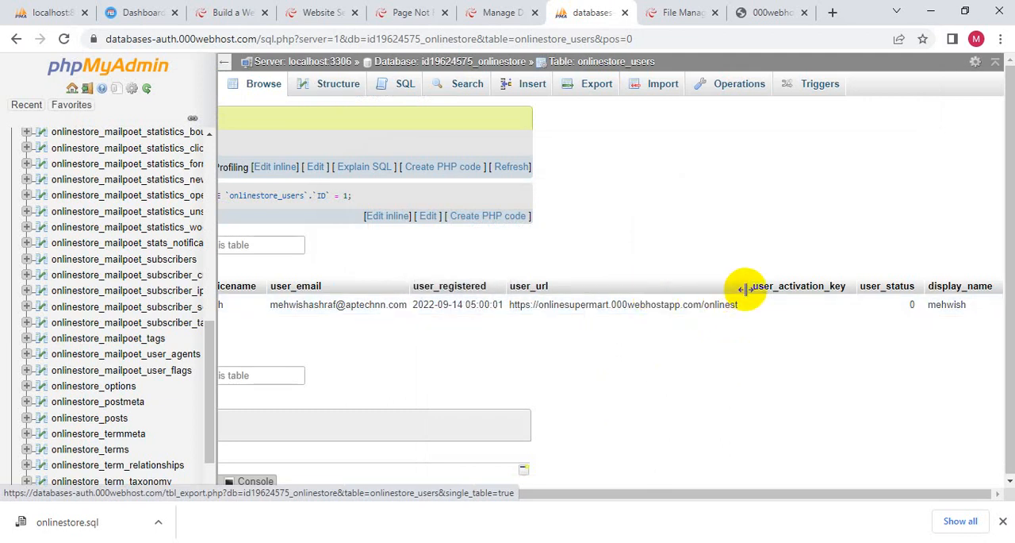
drag(744, 289, 750, 437)
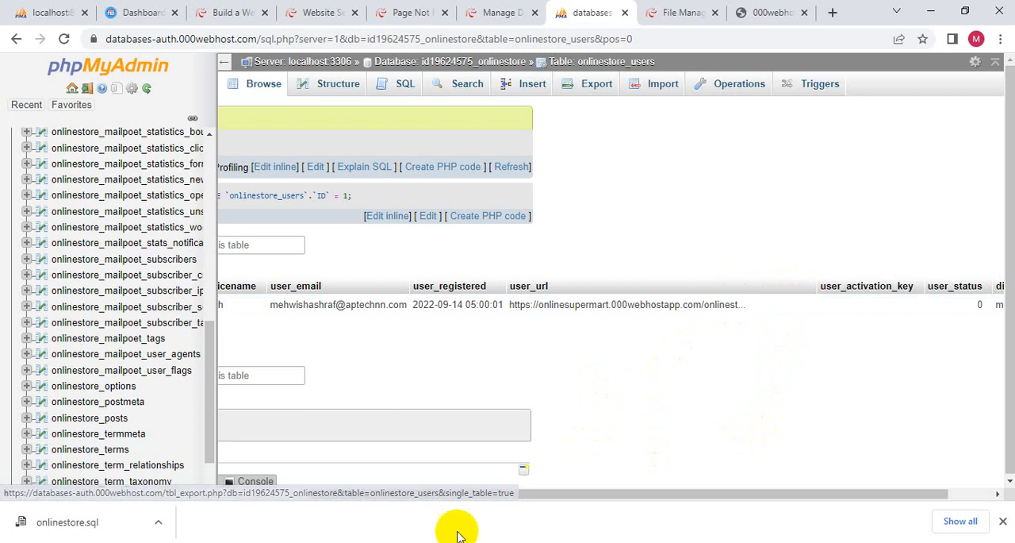
drag(569, 498, 318, 501)
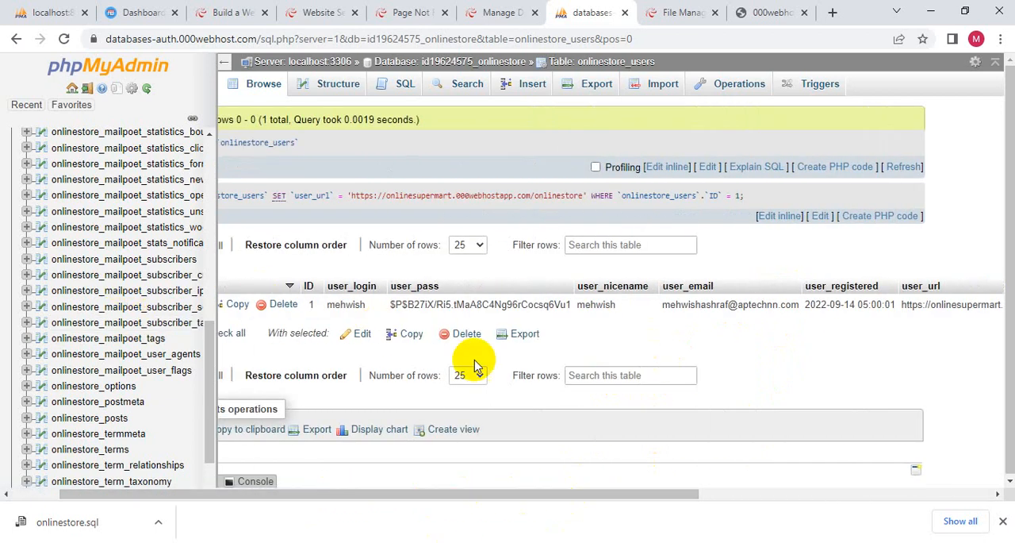
click(418, 12)
click(65, 38)
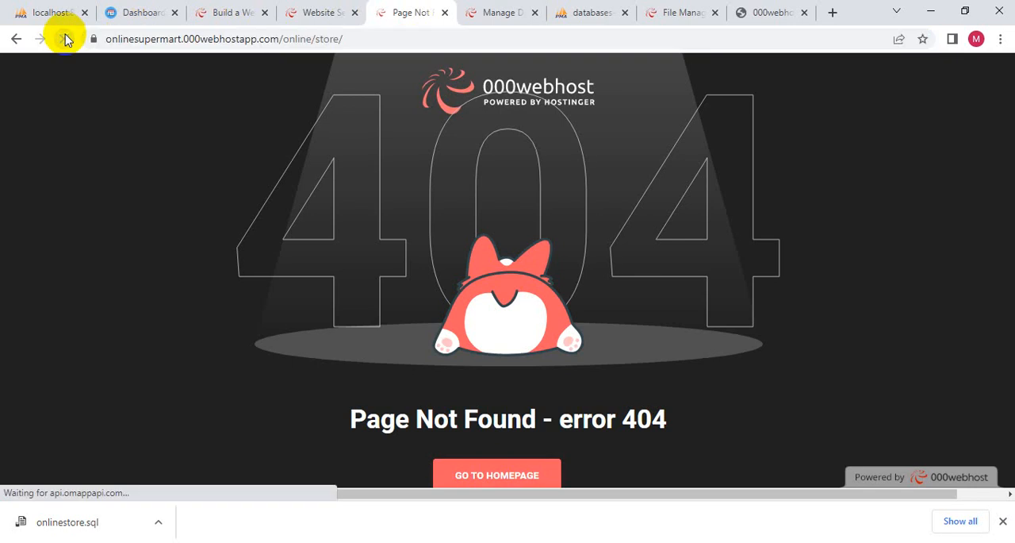
click(318, 39)
click(317, 38)
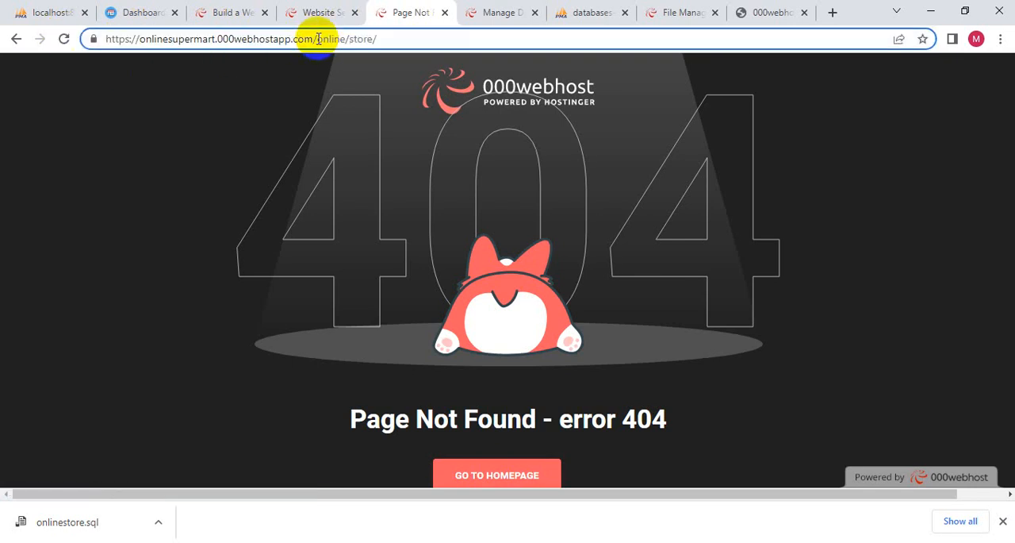
key(BackSpace)
key(Return)
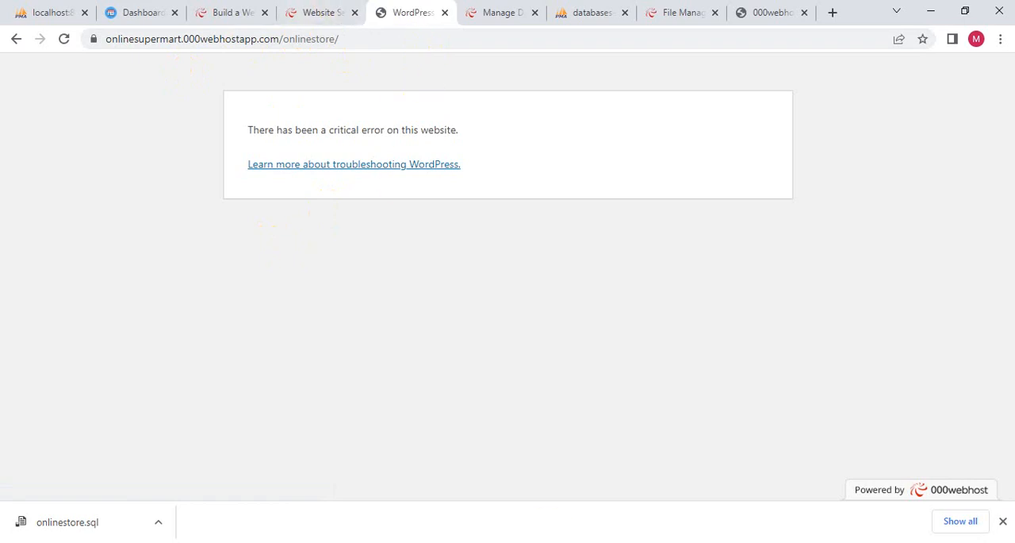
key(alt+Tab)
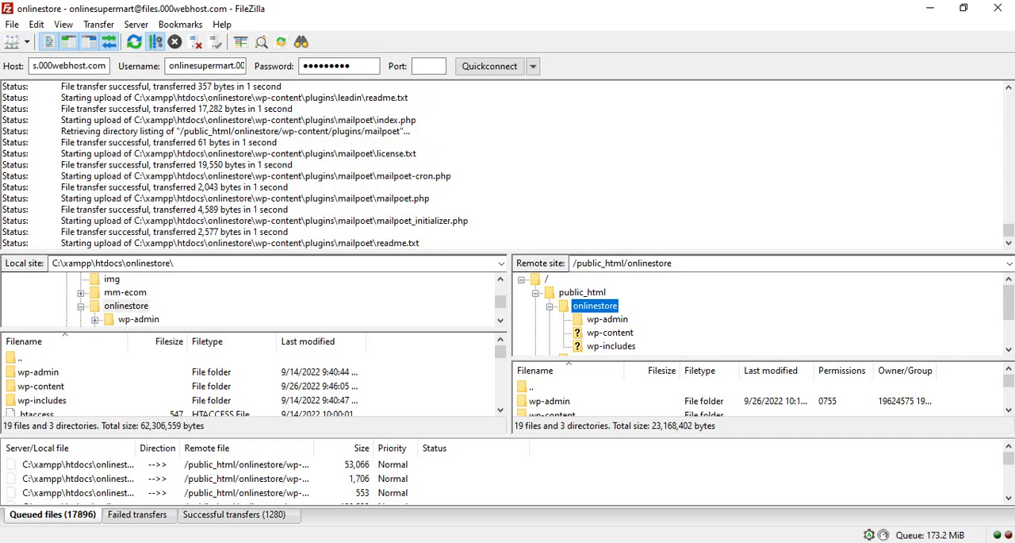
key(alt+Tab)
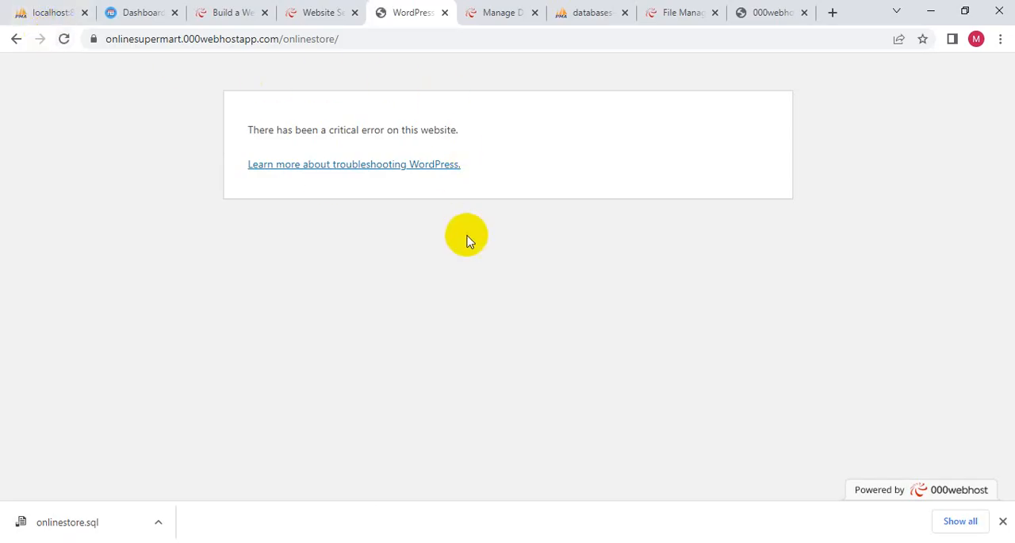
click(377, 44)
click(377, 44)
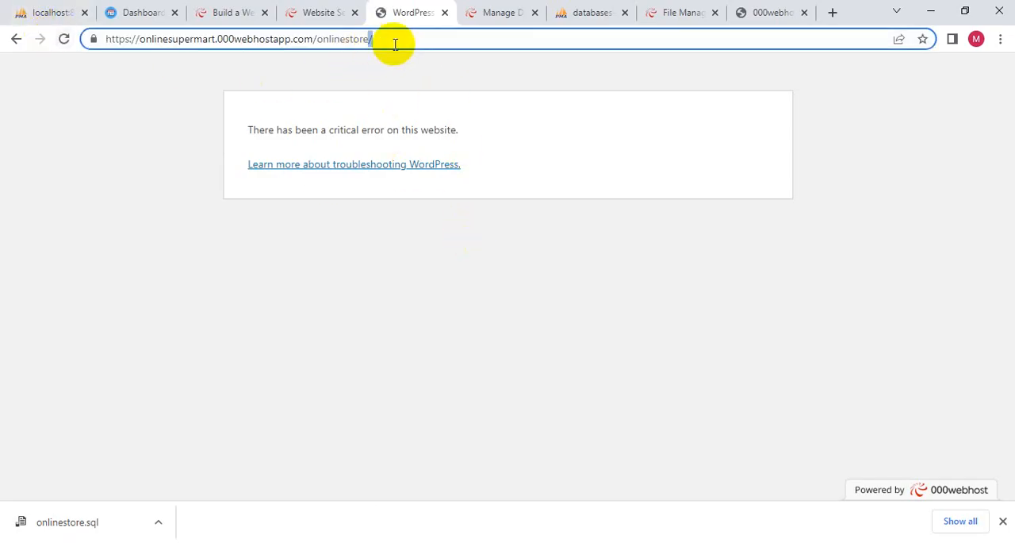
text(wp-admin)
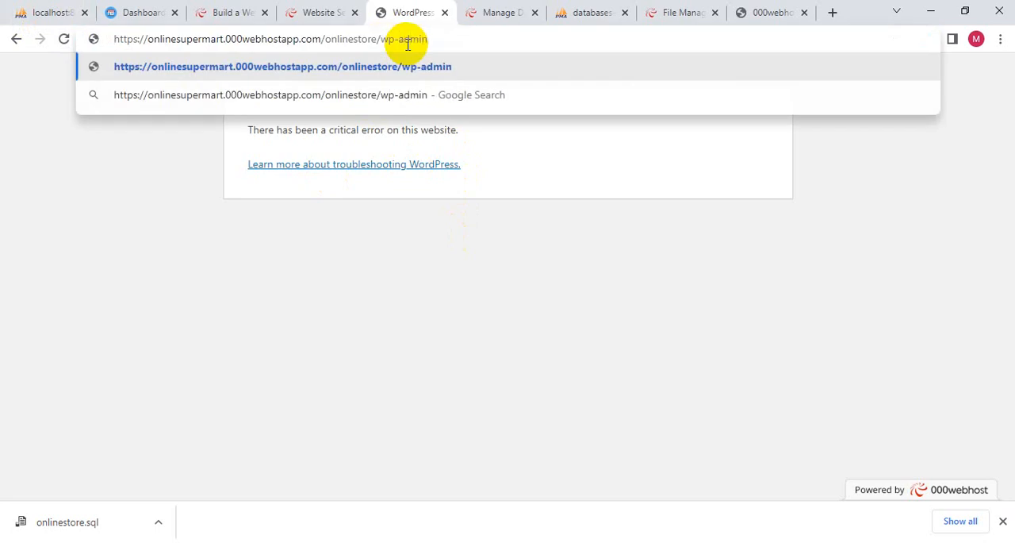
key(Return)
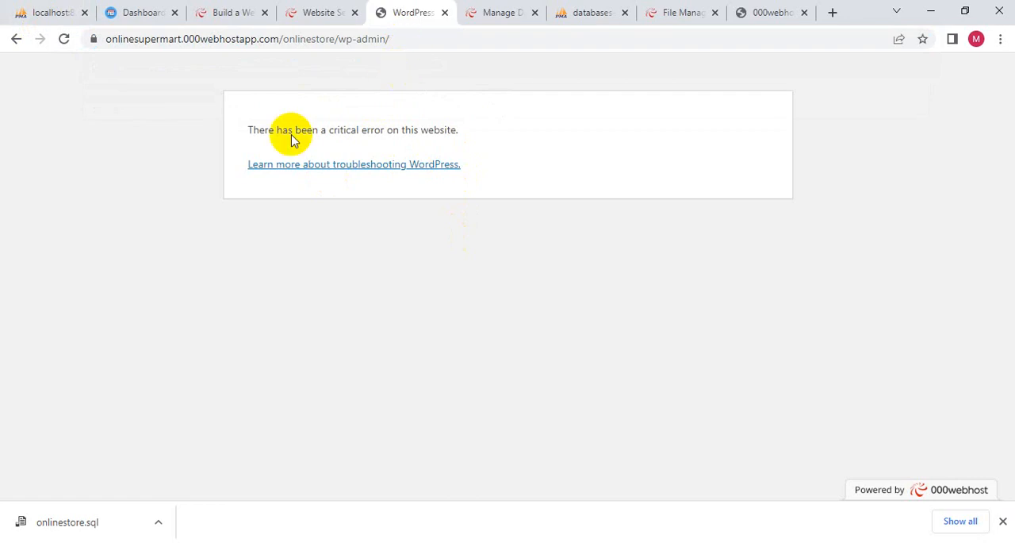
click(568, 541)
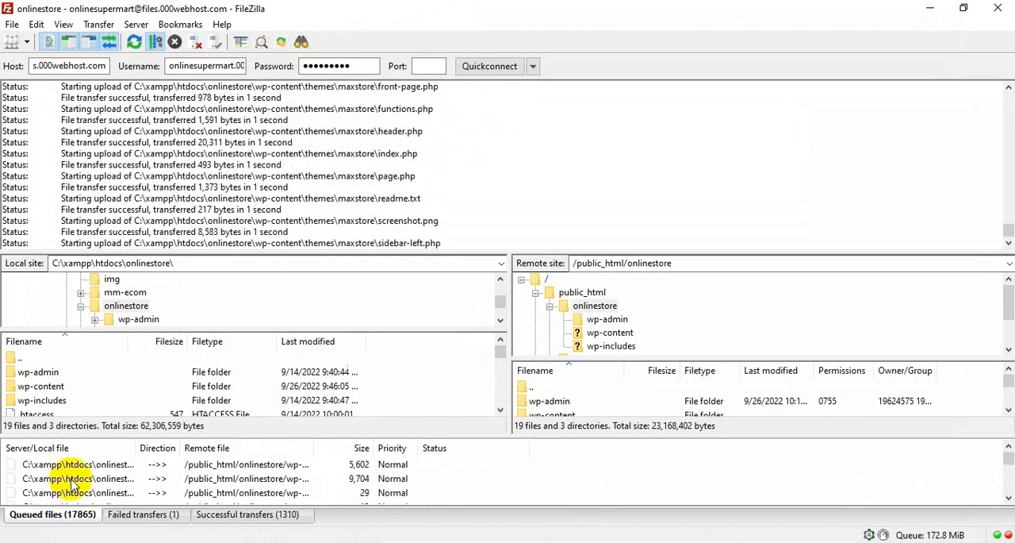
click(72, 541)
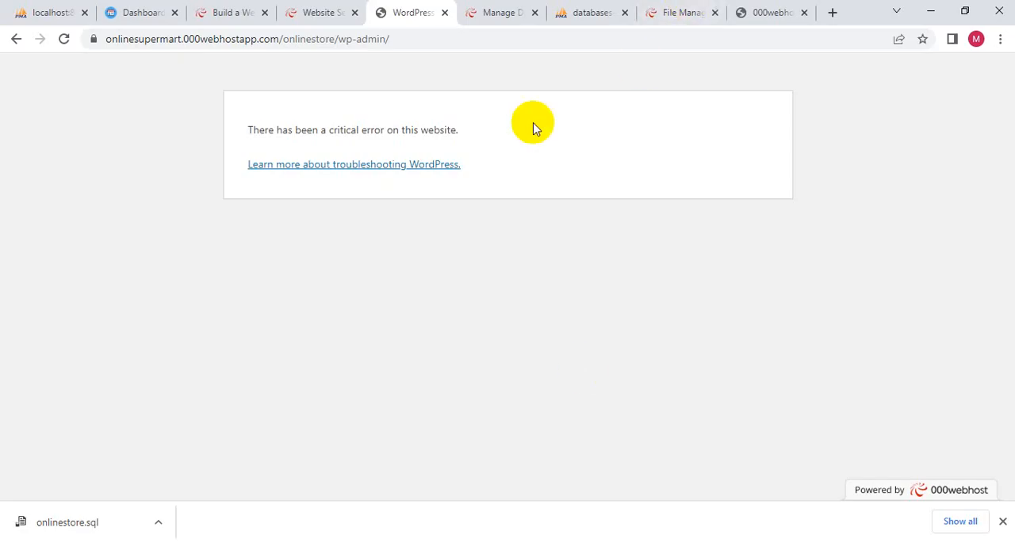
- Close the File Manager page, reload the hosted file browser and look through the files in public_html/onlinestore
click(673, 14)
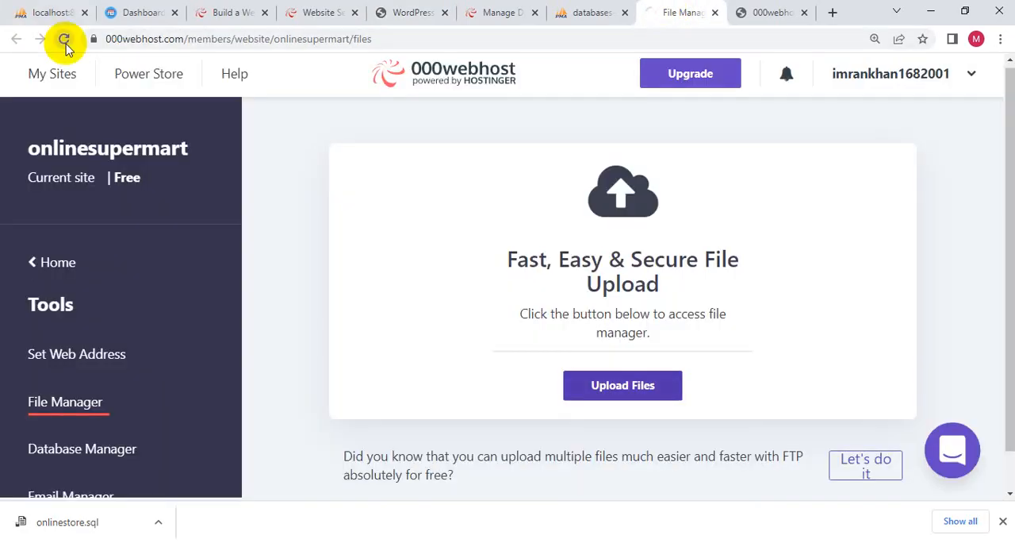
click(715, 14)
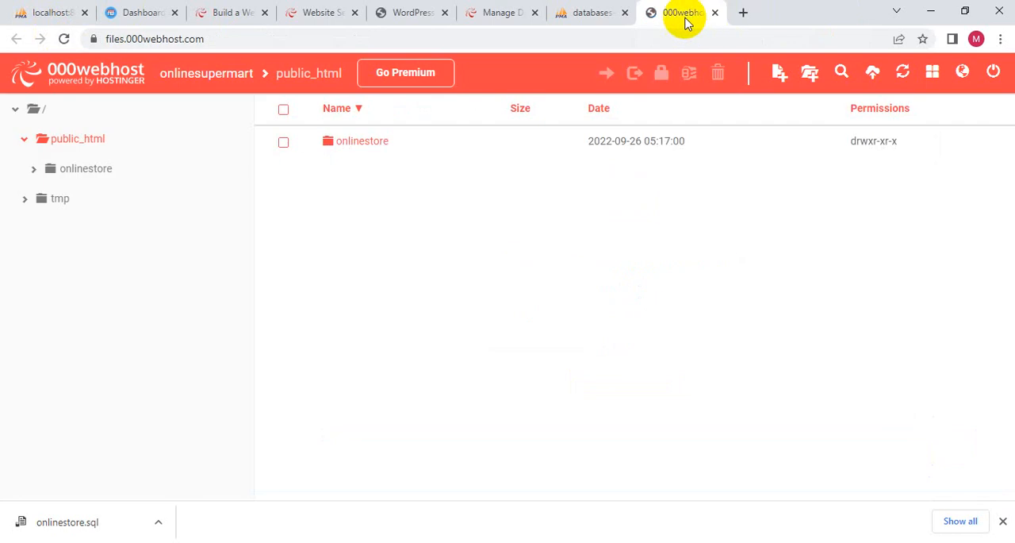
click(64, 38)
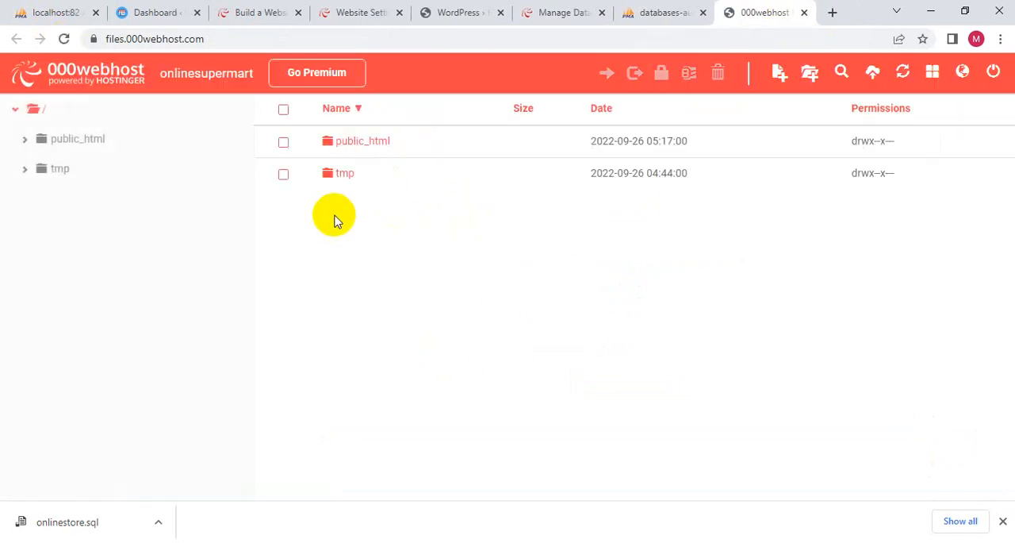
click(367, 142)
double_click(387, 154)
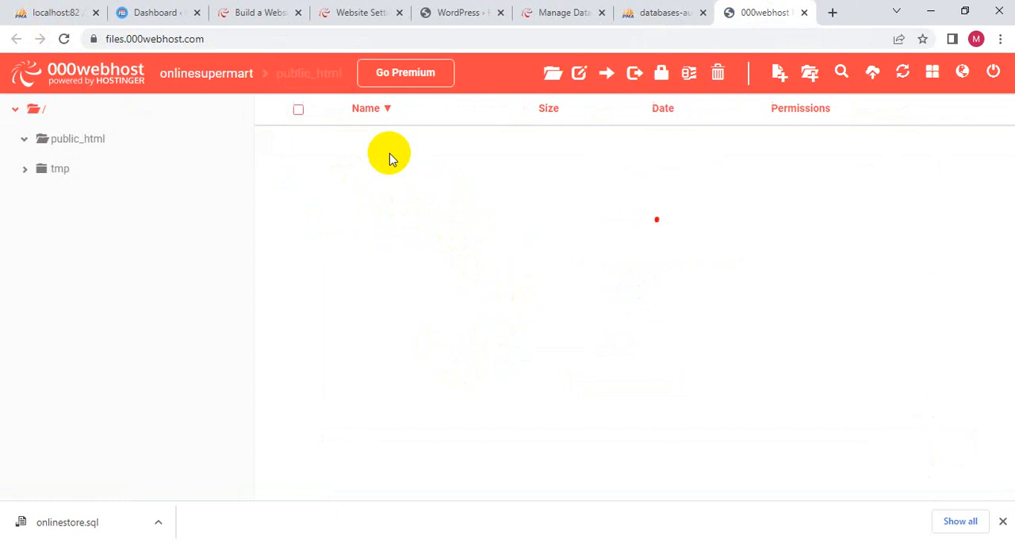
double_click(372, 145)
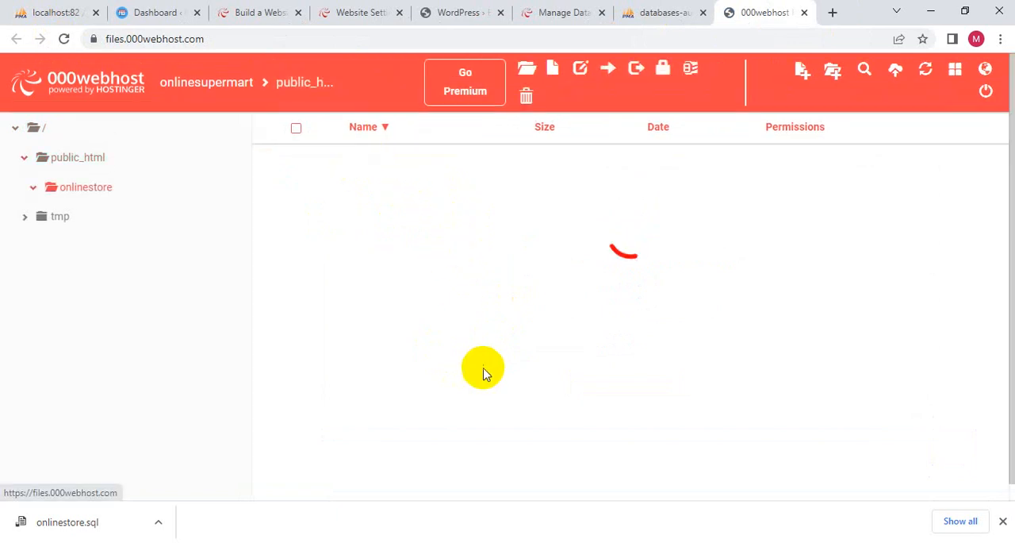
scroll(490, 367, down, 4)
scroll(445, 440, up, 4)
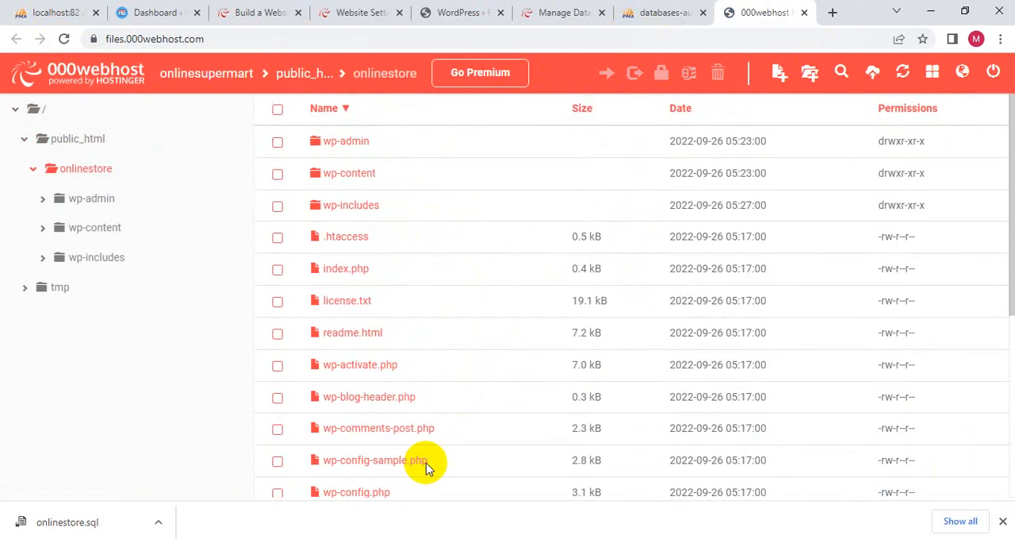
- Look through the wp-admin folder in the hosted file browser and return to the onlinestore folder listing
click(353, 140)
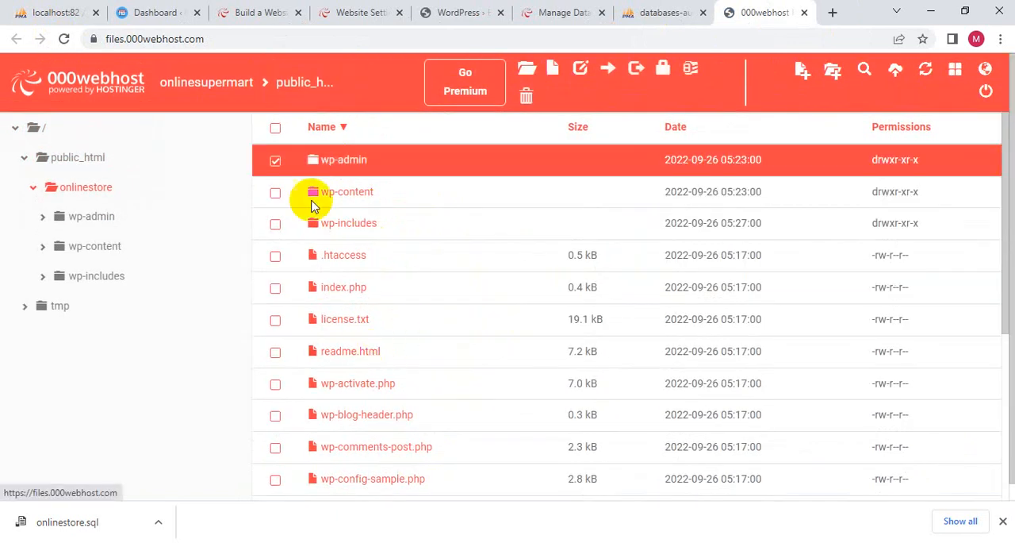
double_click(353, 162)
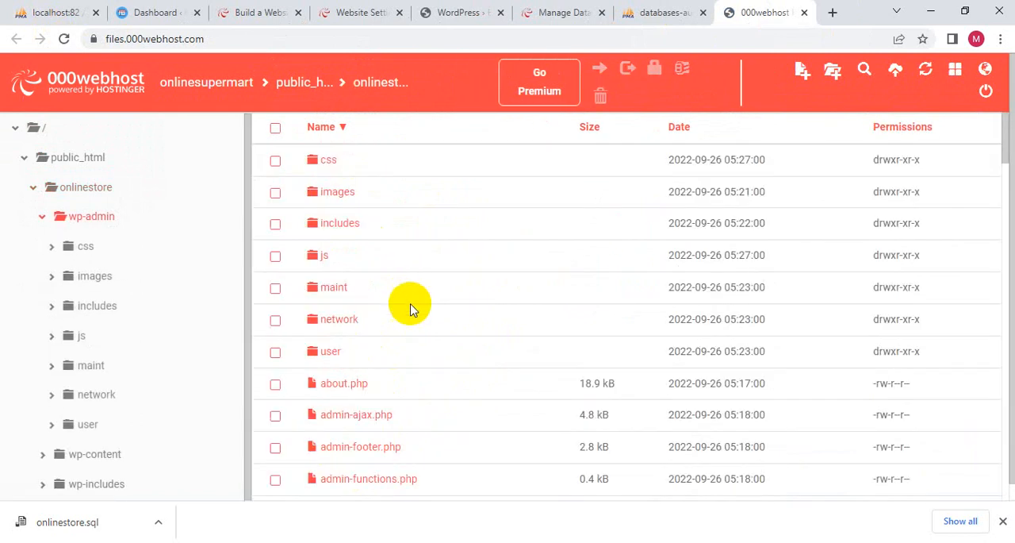
scroll(396, 357, down, 4)
scroll(386, 414, up, 4)
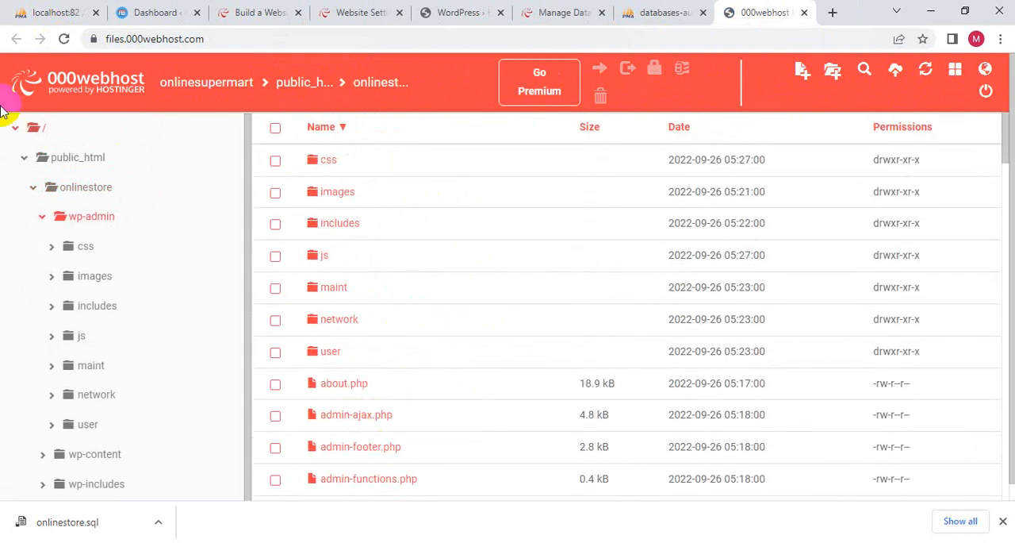
click(85, 185)
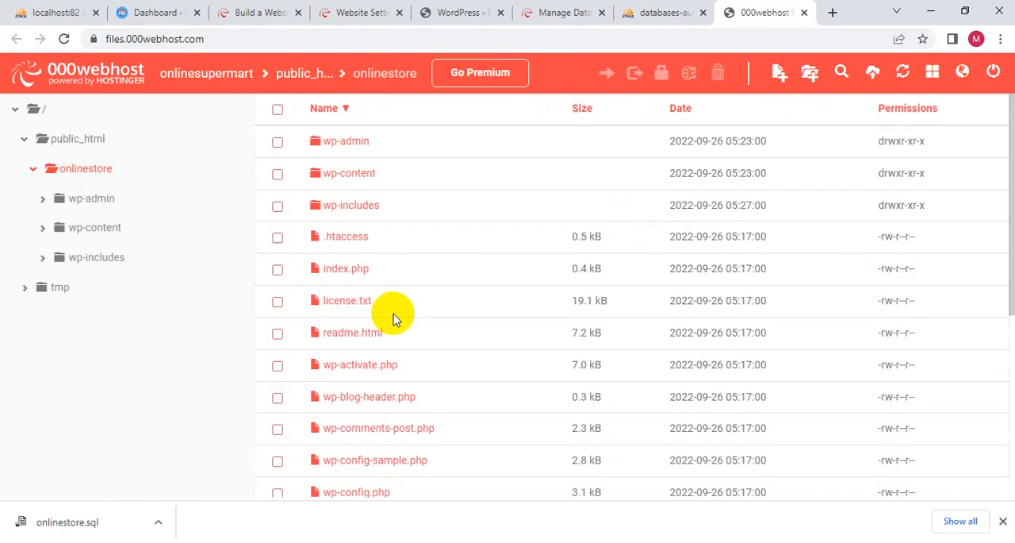
scroll(438, 229, down, 4)
scroll(437, 230, up, 4)
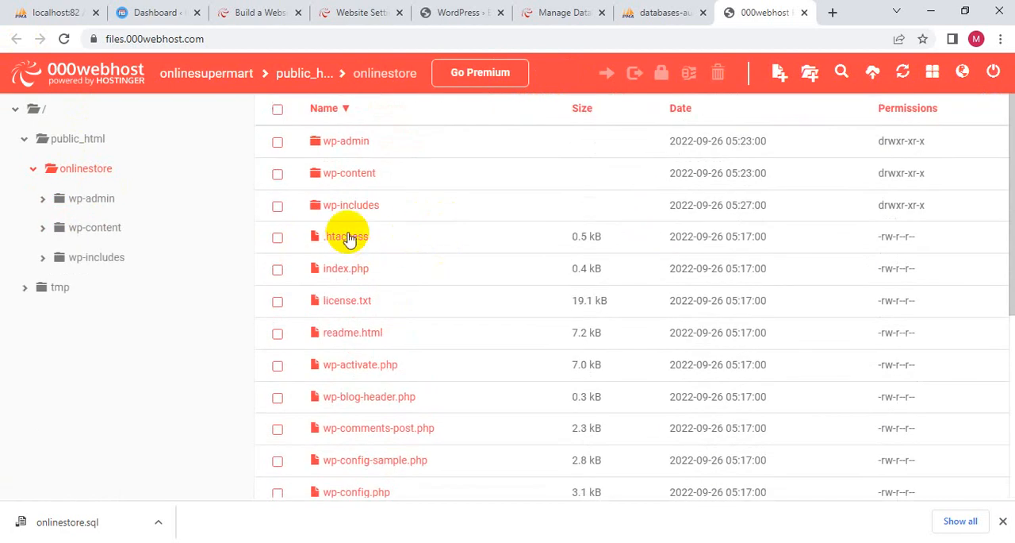
- Open the onlinestore folder's .htaccess file for editing, review its rewrite rules, and save and close it
click(346, 238)
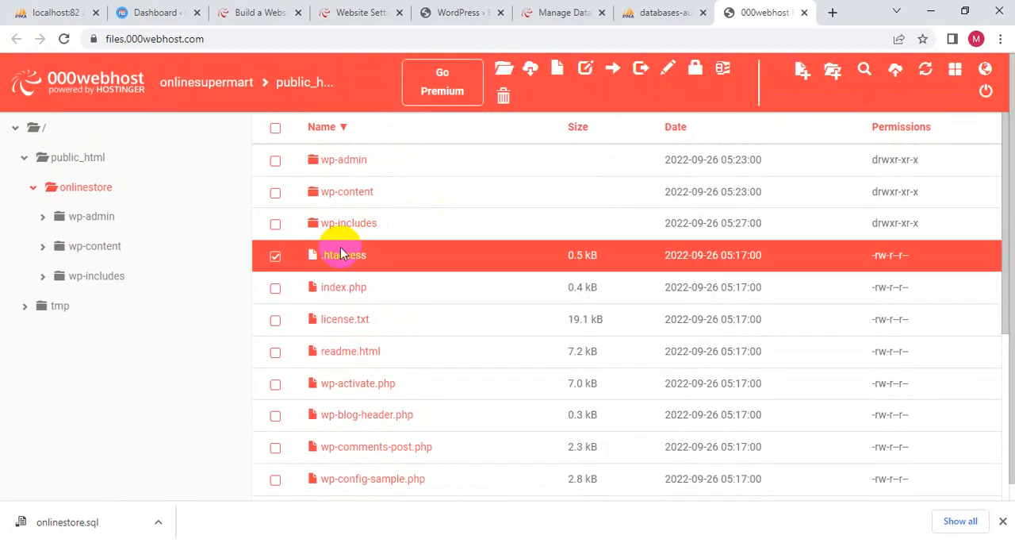
right_click(306, 256)
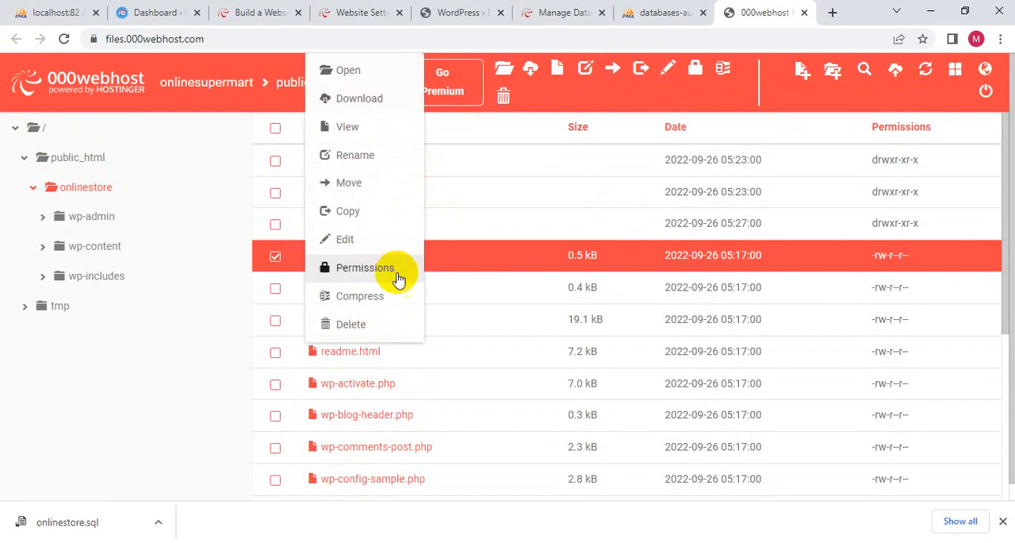
click(358, 241)
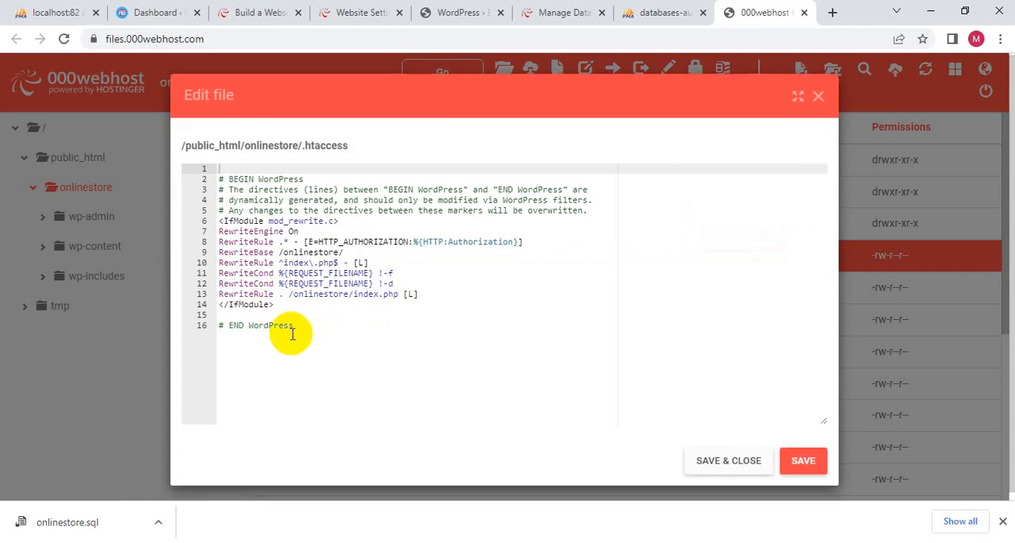
click(706, 456)
- Open public_html/onlinestore/wp-config.php for editing at its database settings
scroll(571, 353, down, 4)
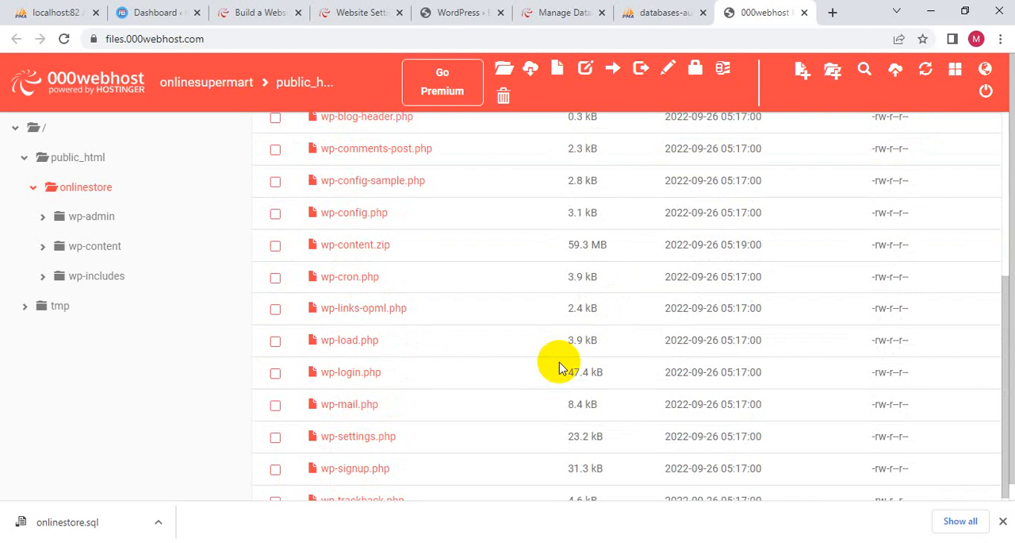
scroll(381, 270, down, 1)
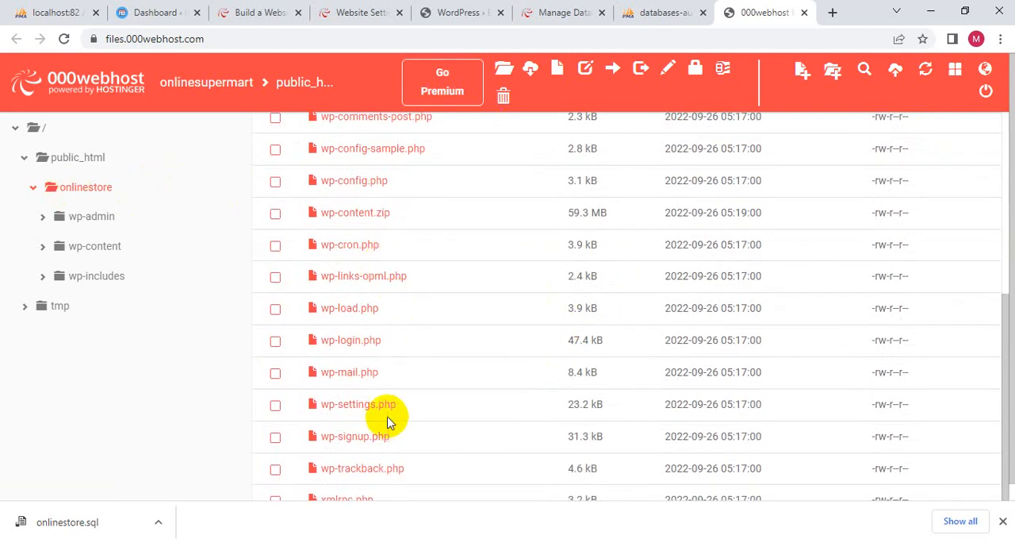
click(375, 181)
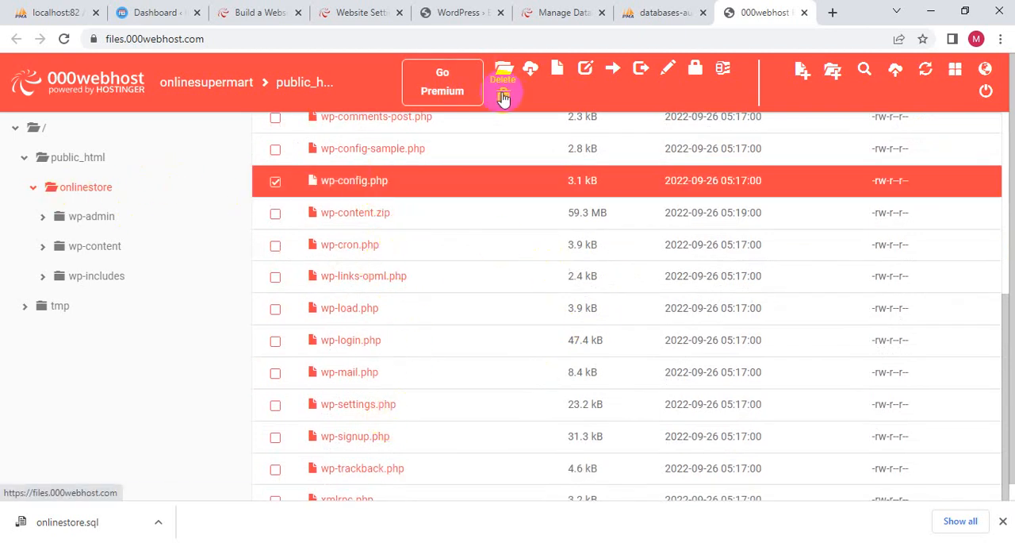
right_click(365, 183)
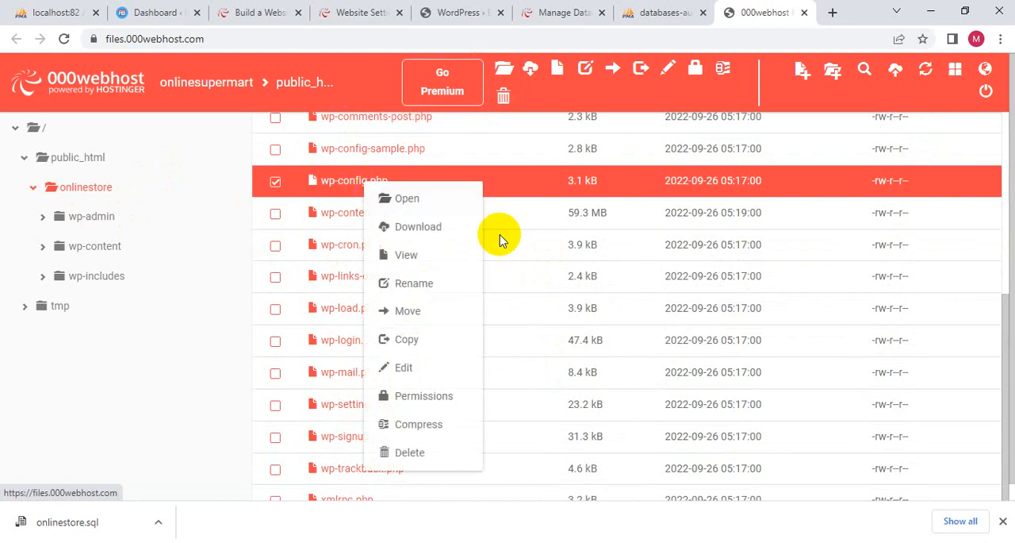
click(400, 367)
scroll(349, 252, down, 2)
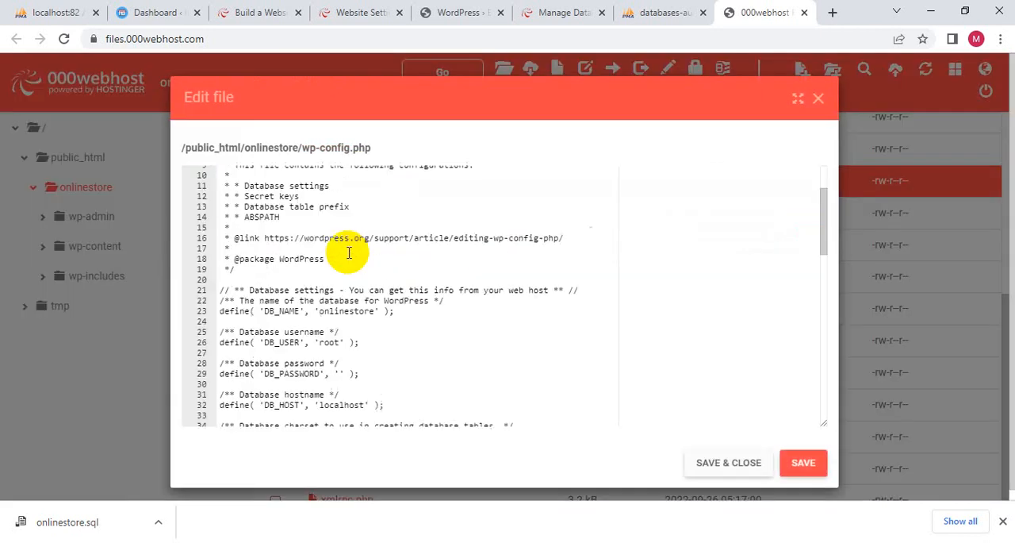
scroll(349, 253, down, 4)
scroll(349, 252, up, 2)
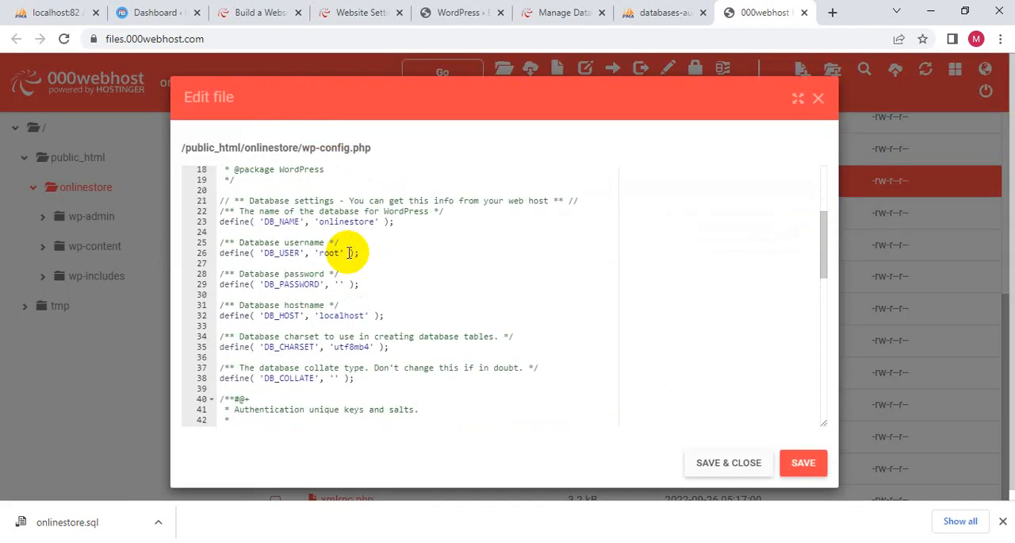
- Replace the DB_NAME value in wp-config.php with the full onlinestore database name copied from the hosting's My Databases list
click(345, 222)
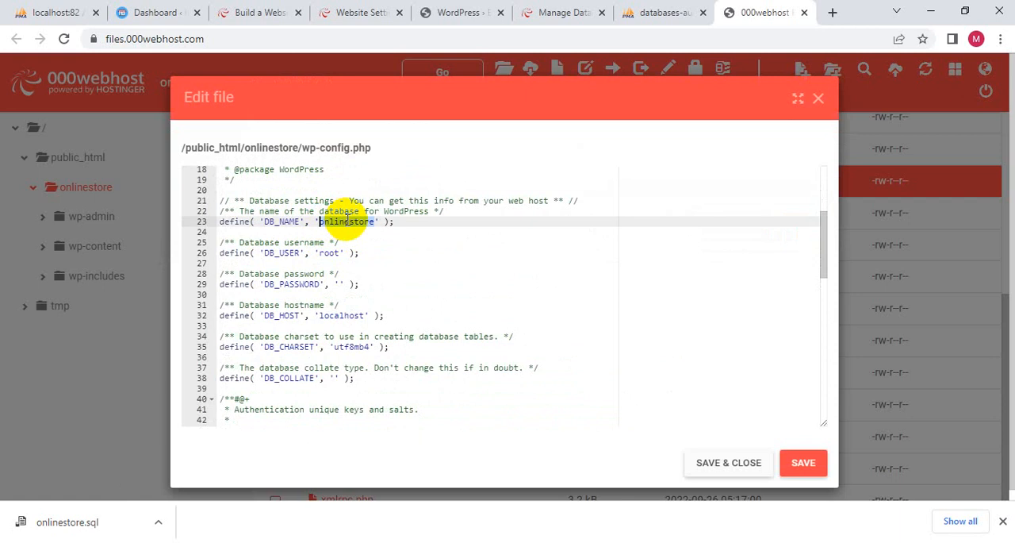
click(570, 11)
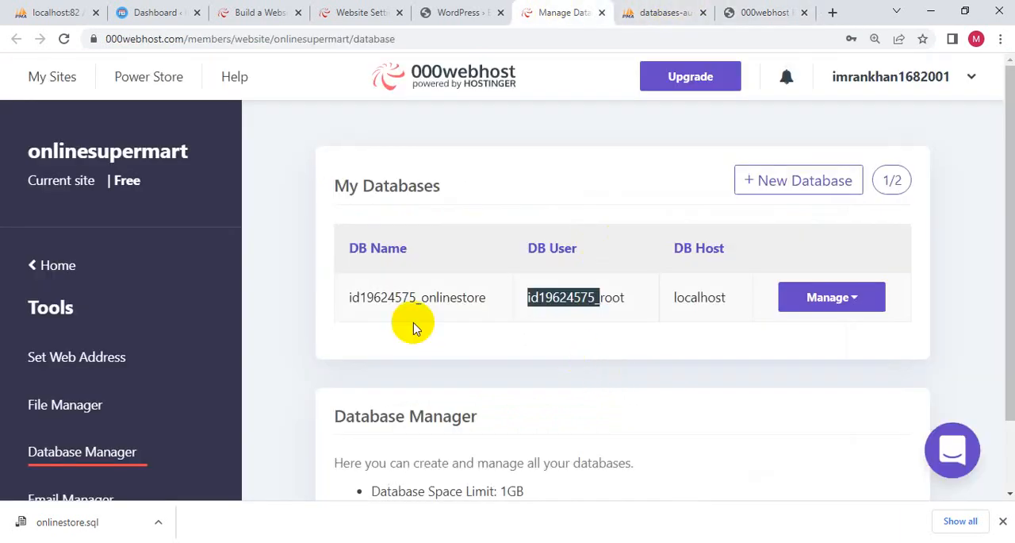
drag(350, 304, 494, 311)
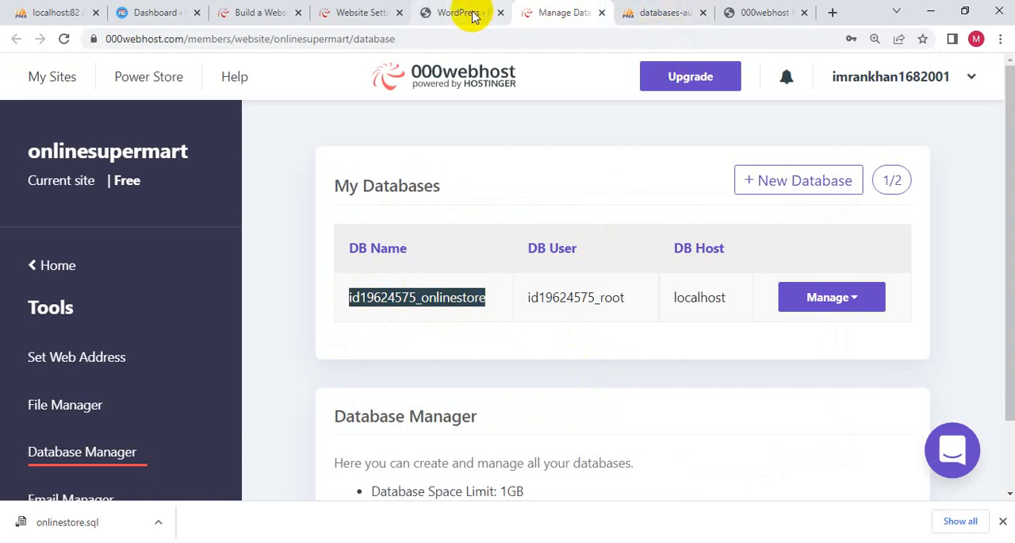
click(786, 19)
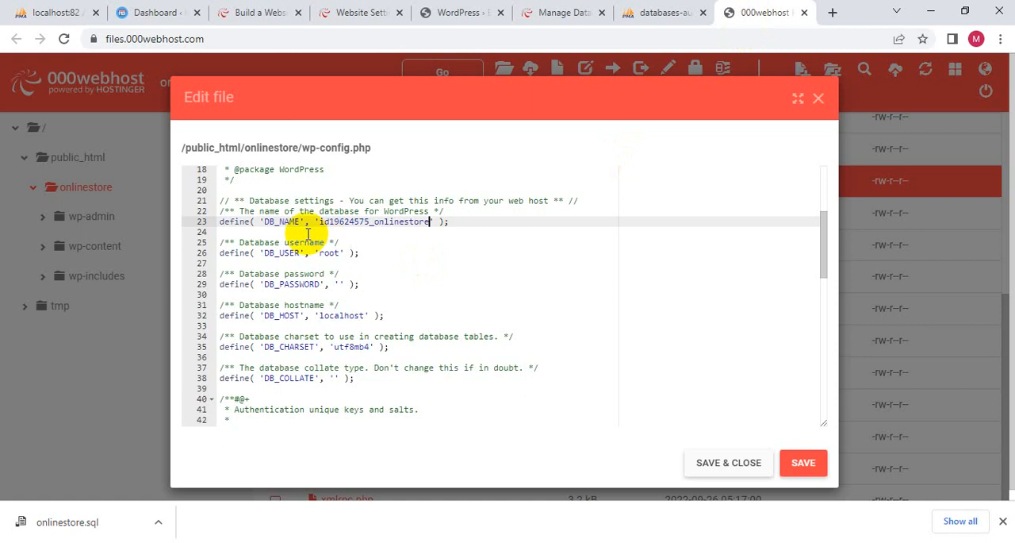
- Replace the DB_USER value root in wp-config.php with the full database user name copied from the hosting's My Databases list
click(646, 19)
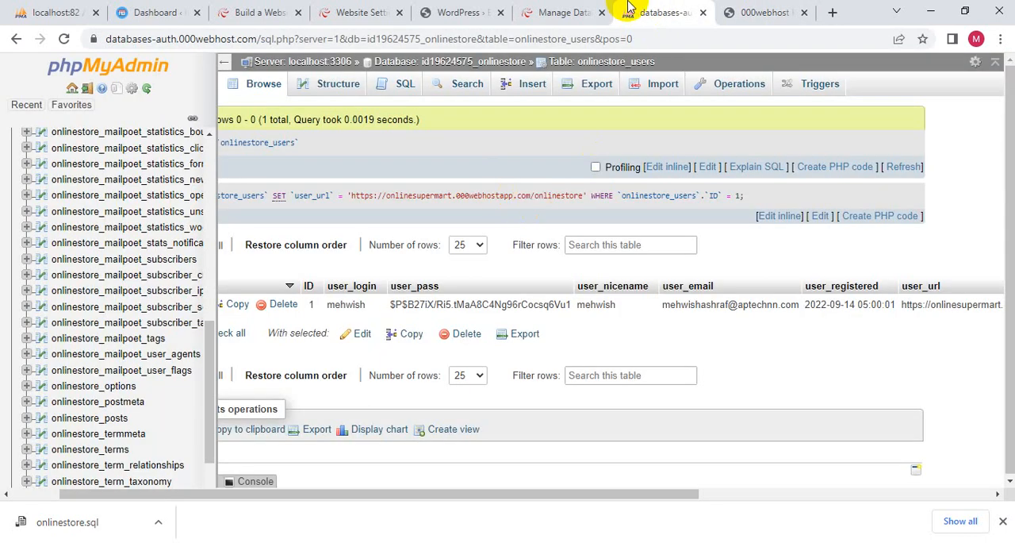
click(562, 13)
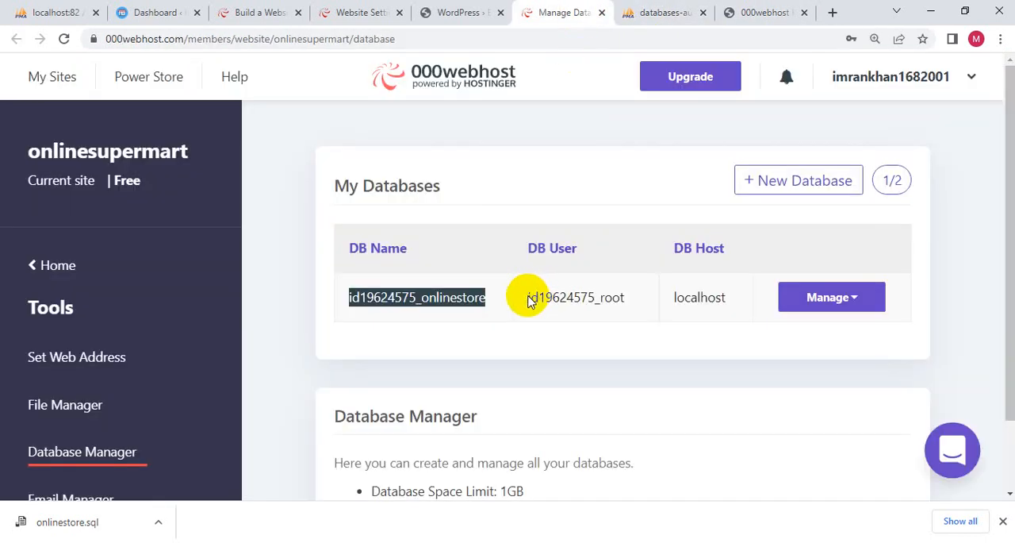
drag(529, 302, 623, 300)
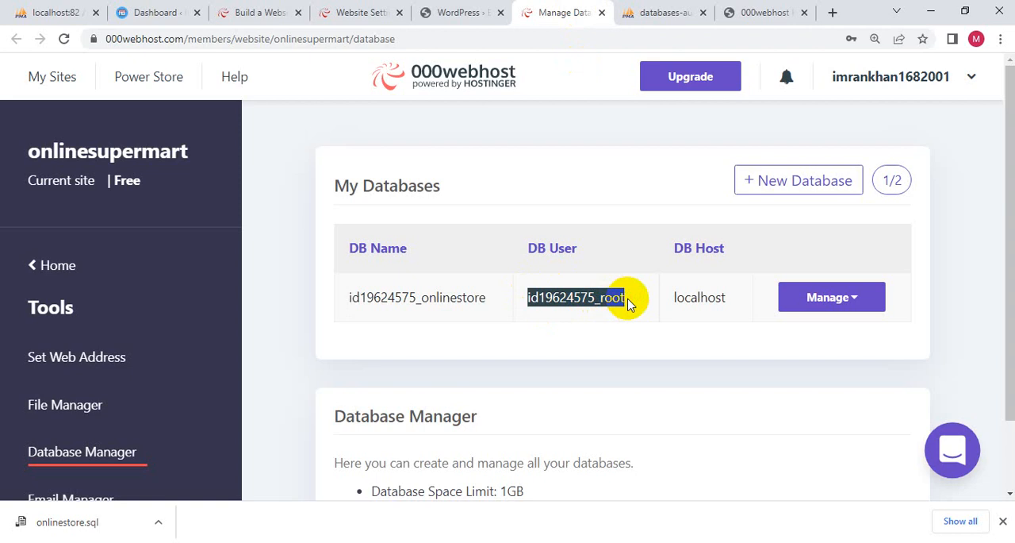
click(768, 13)
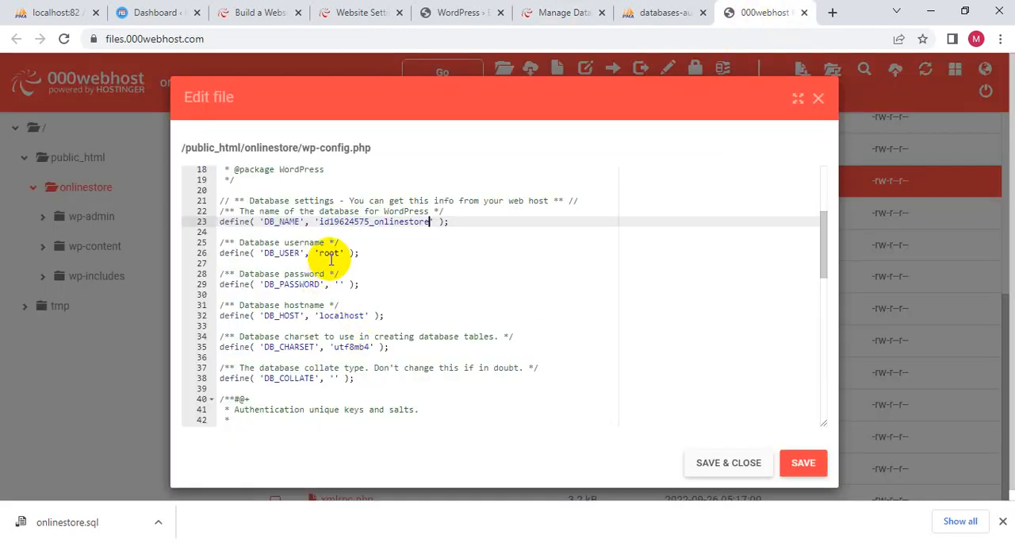
click(331, 260)
double_click(331, 253)
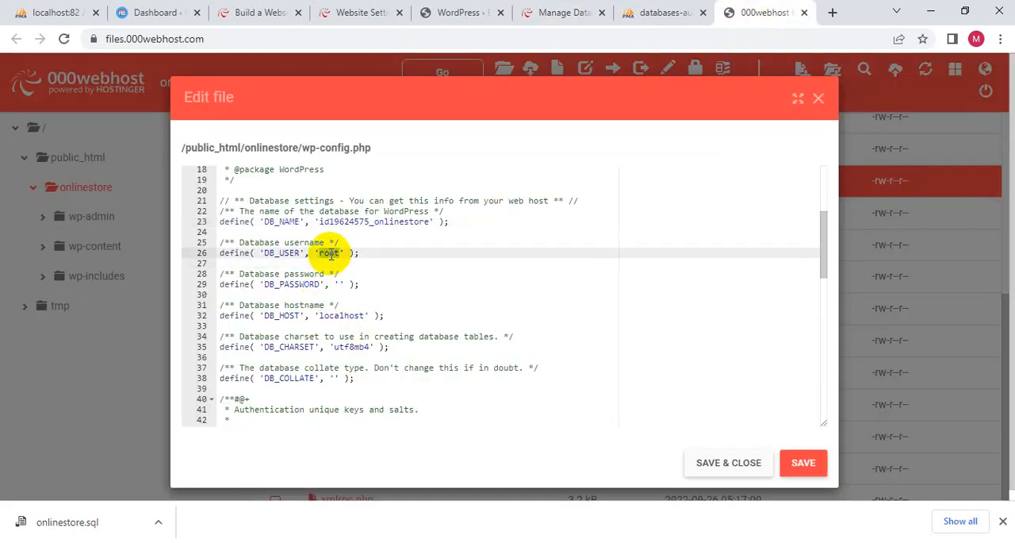
- Enter the database password as the DB_PASSWORD value in wp-config.php, and save and close the file
click(340, 284)
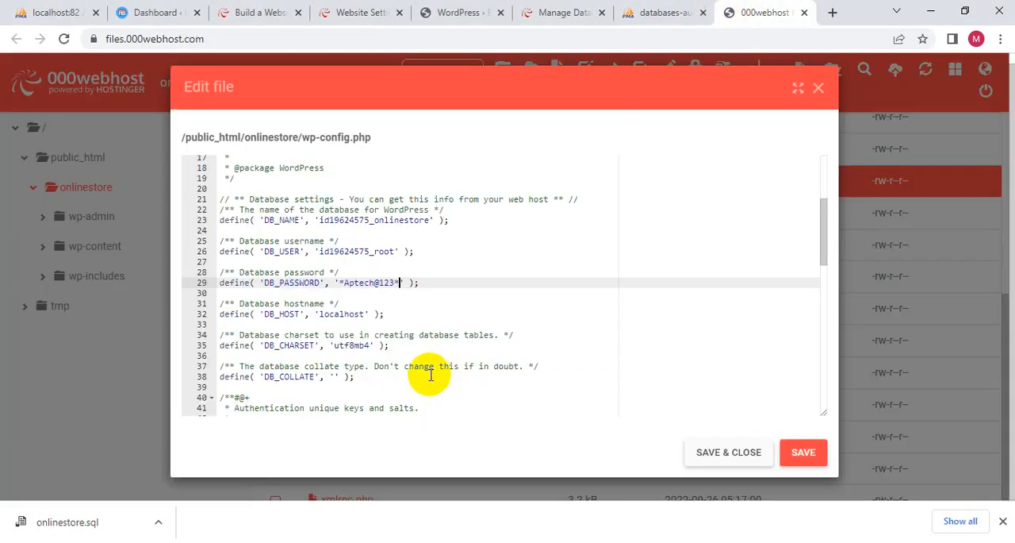
scroll(431, 373, down, 10)
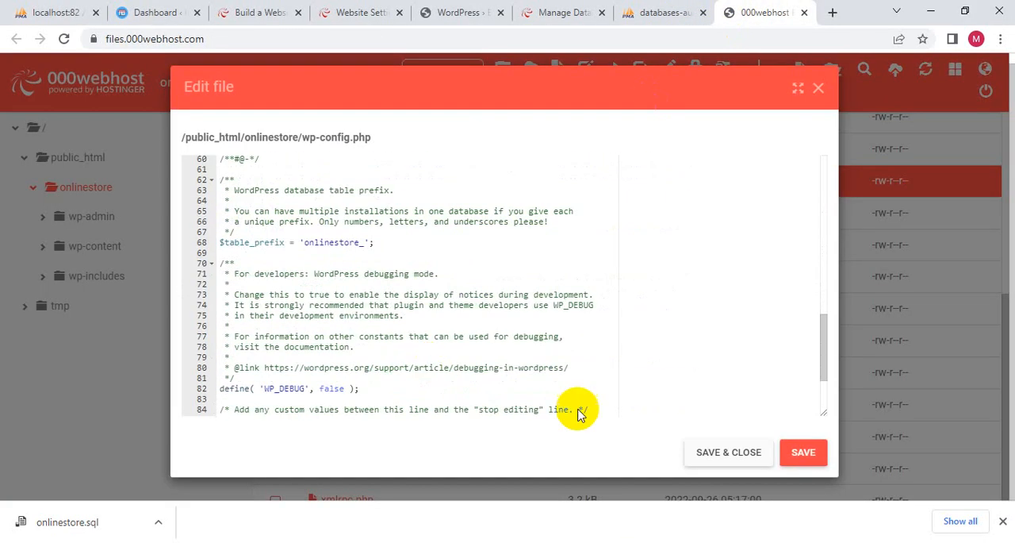
click(703, 451)
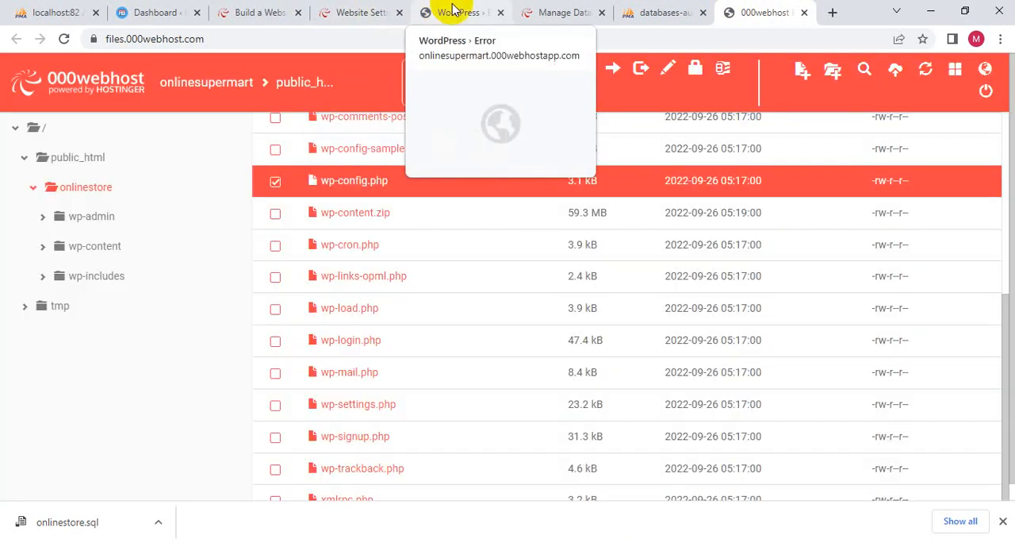
click(452, 11)
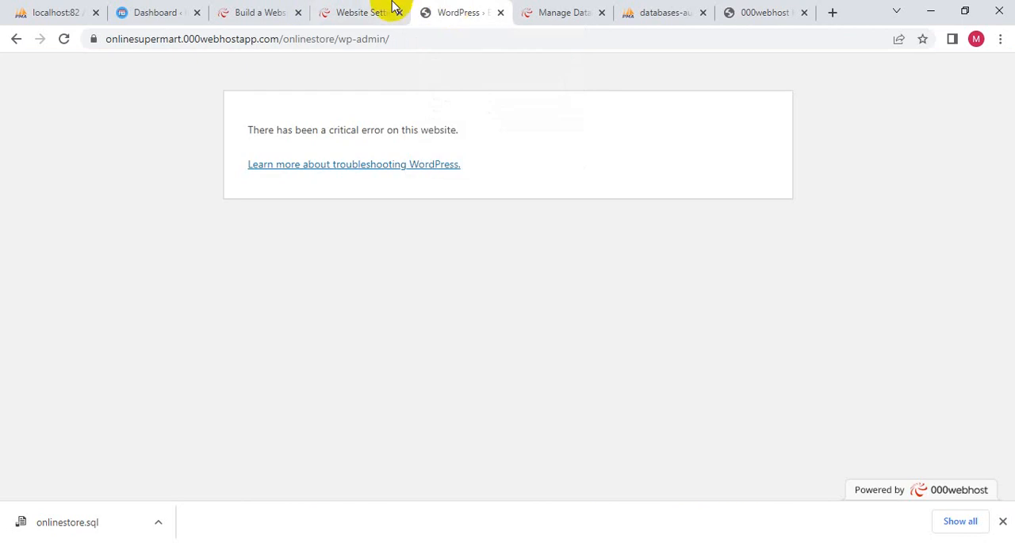
click(65, 40)
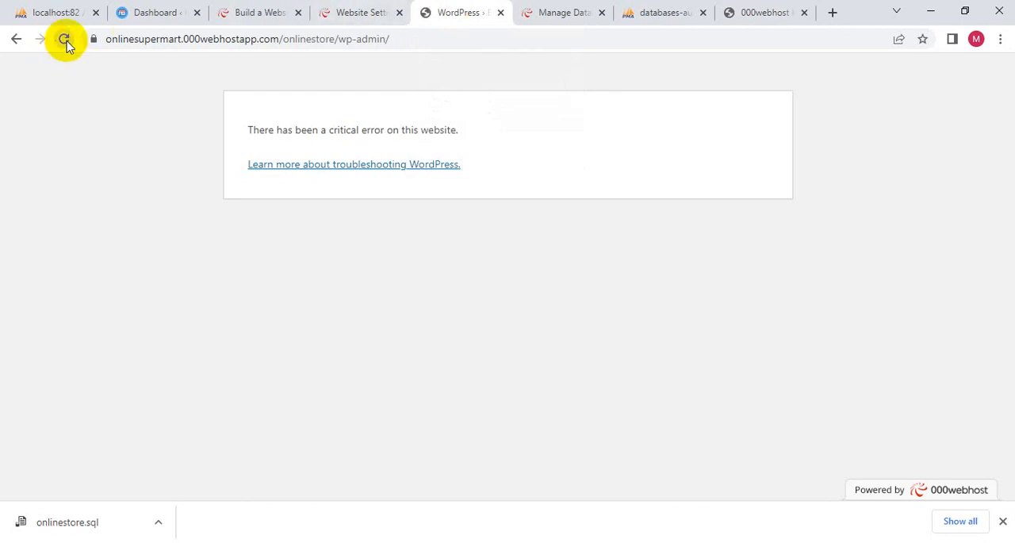
drag(426, 38, 342, 32)
key(BackSpace)
key(Return)
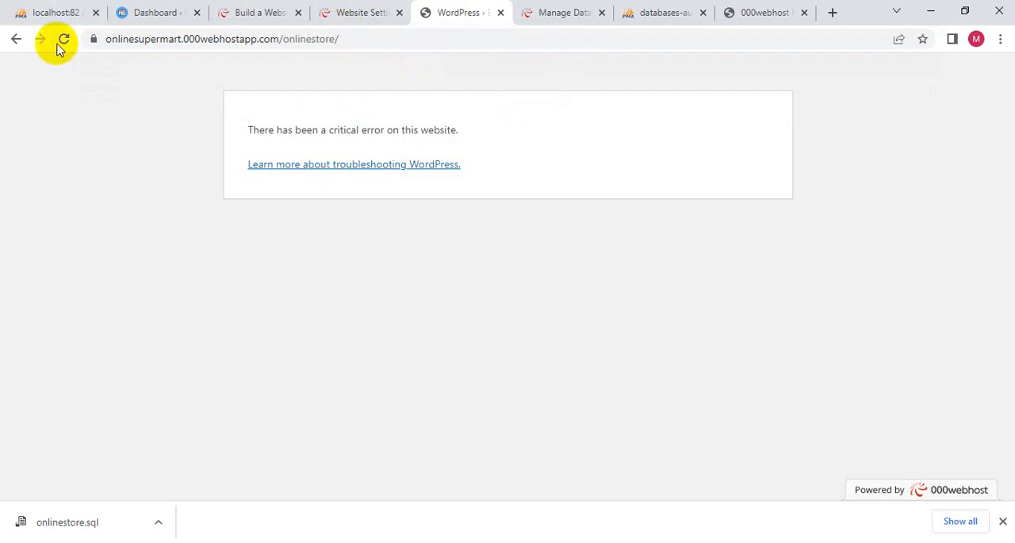
click(63, 40)
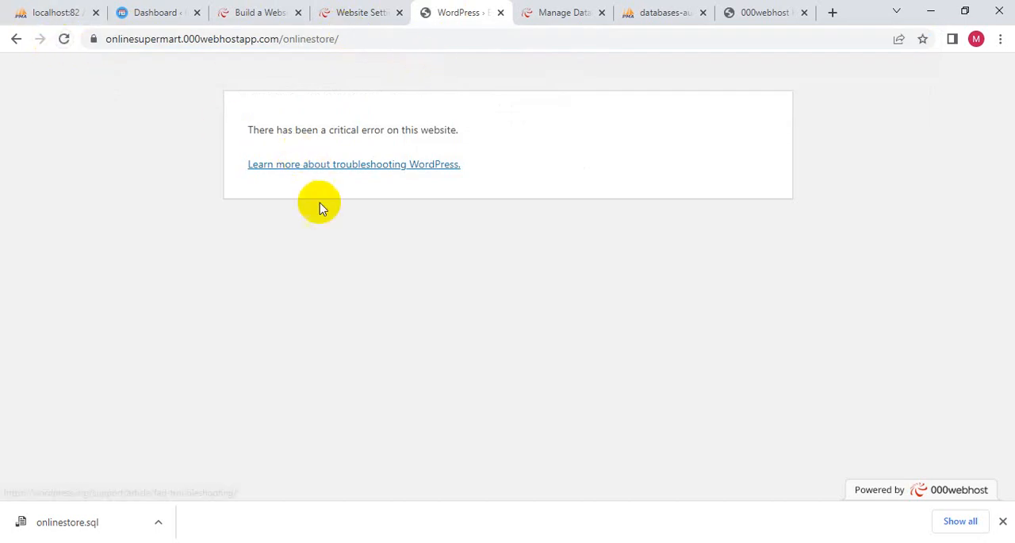
click(601, 541)
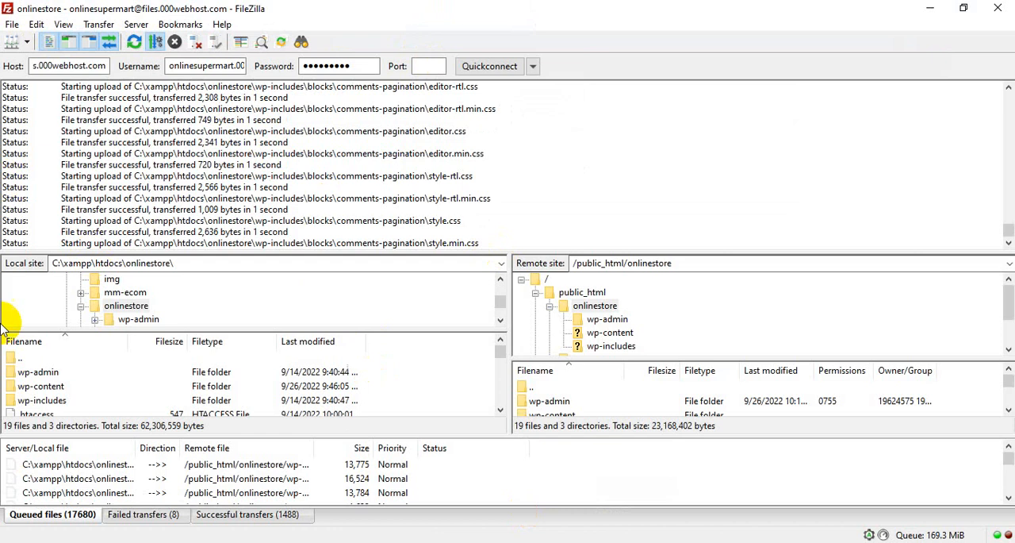